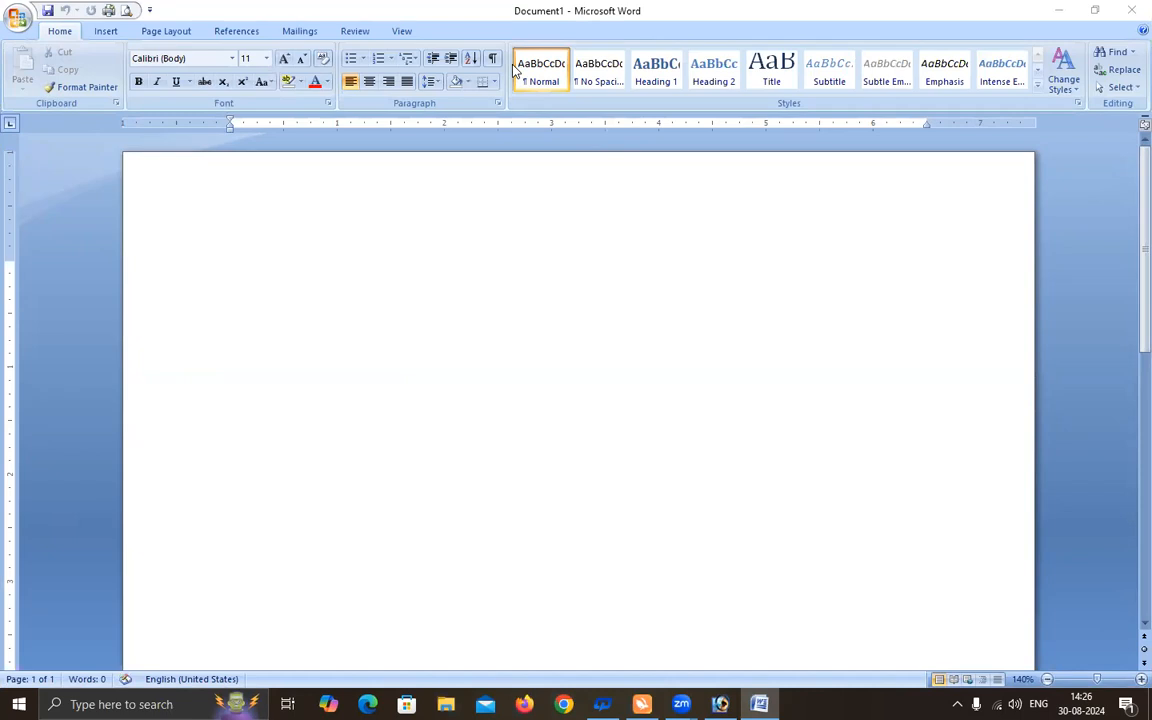
Step: Shrink the document window from full screen and minimize it
click(570, 215)
double_click(205, 15)
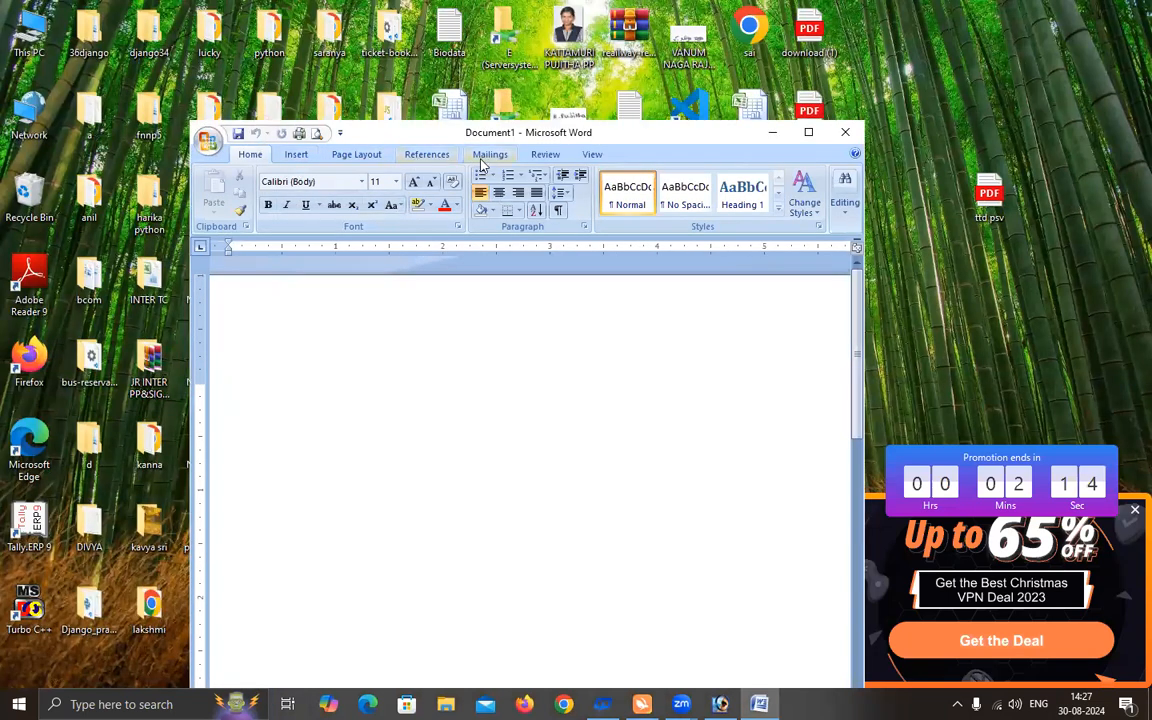
click(777, 134)
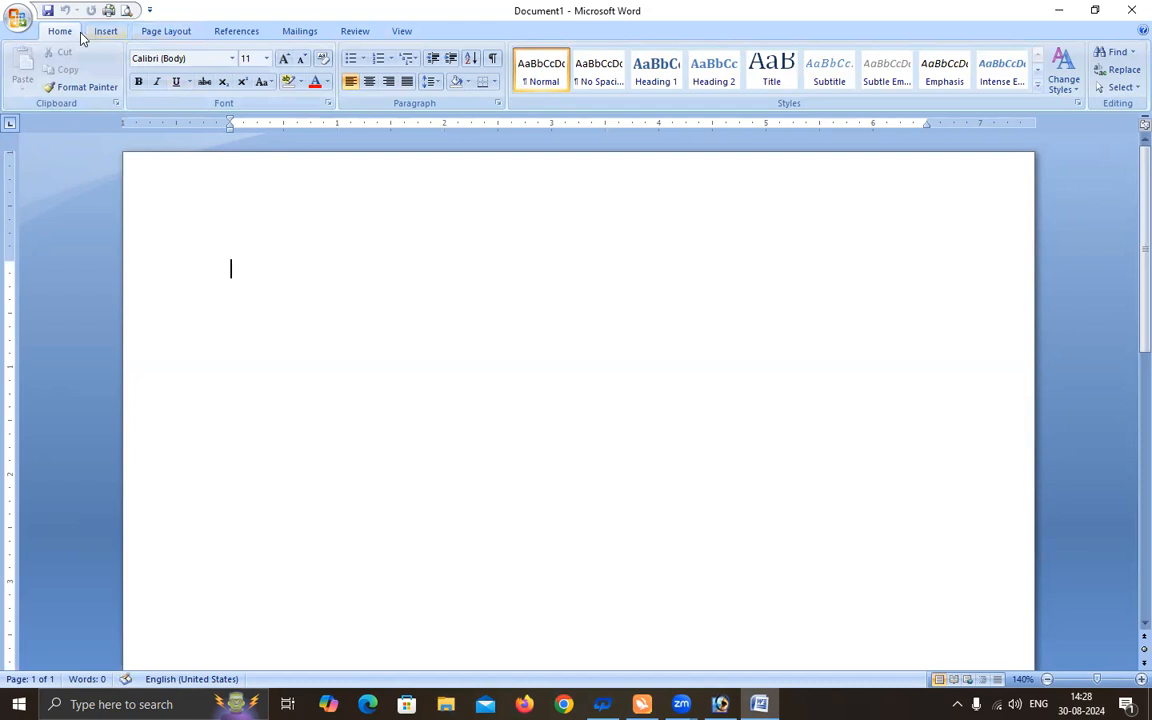
Step: Set the document's paper size to A4 (8.27" x 11.69")
click(104, 32)
click(165, 34)
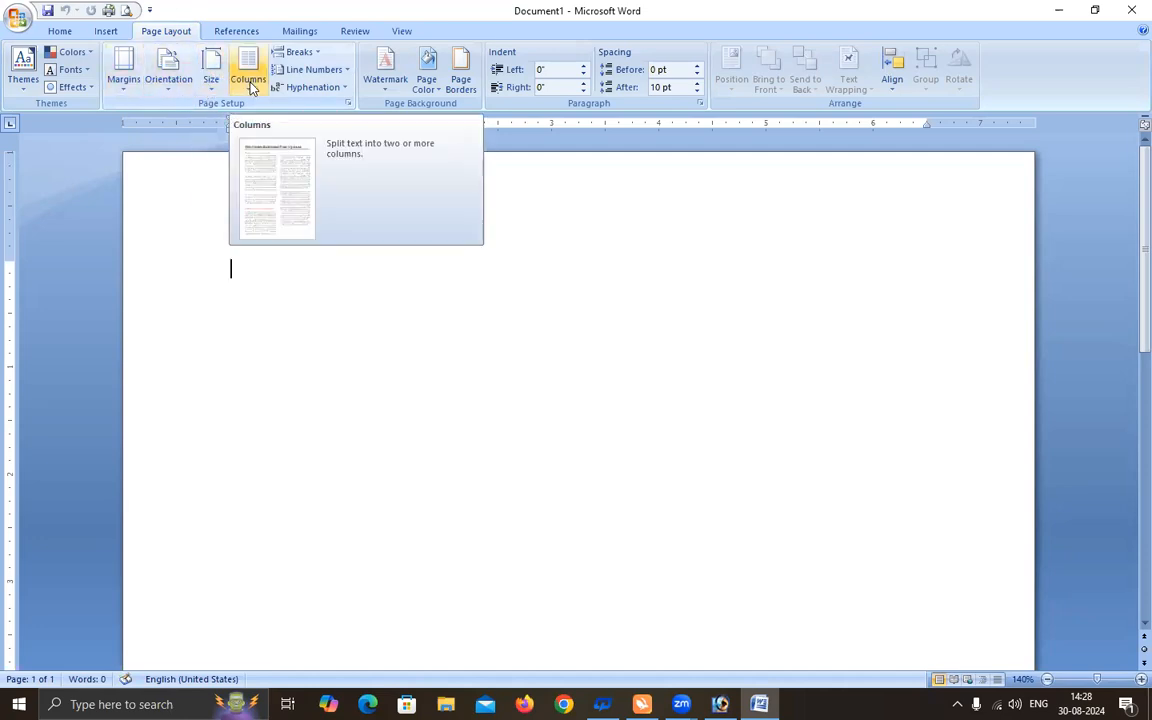
click(210, 85)
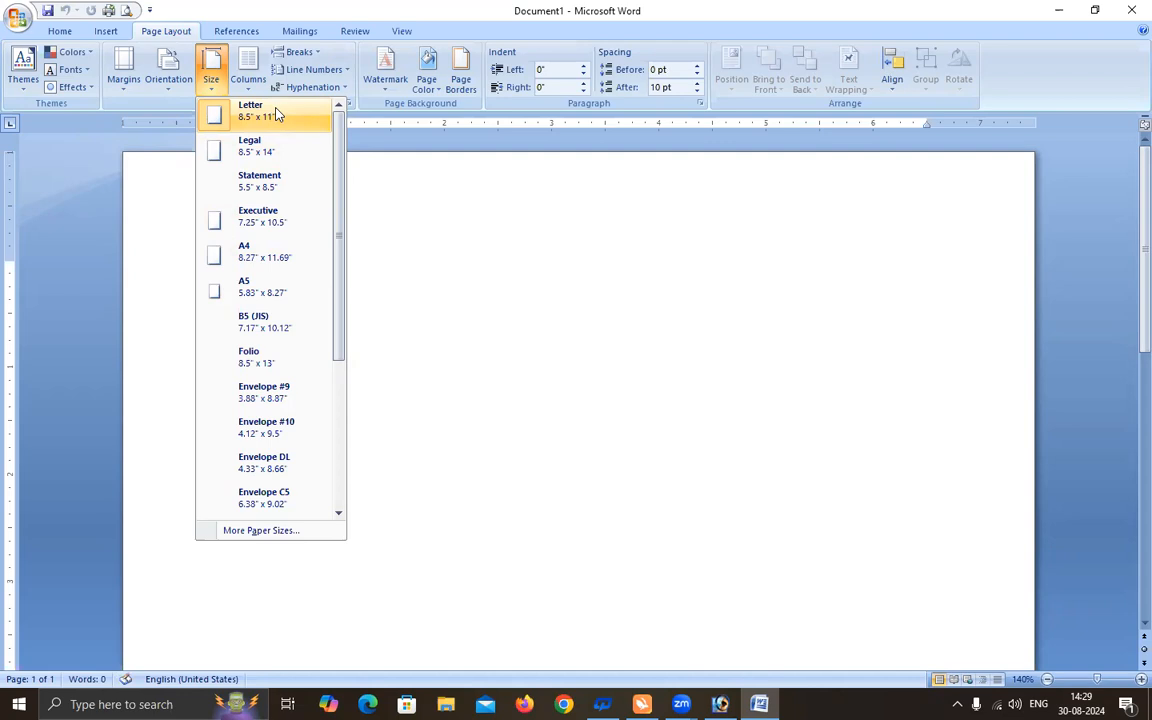
click(295, 263)
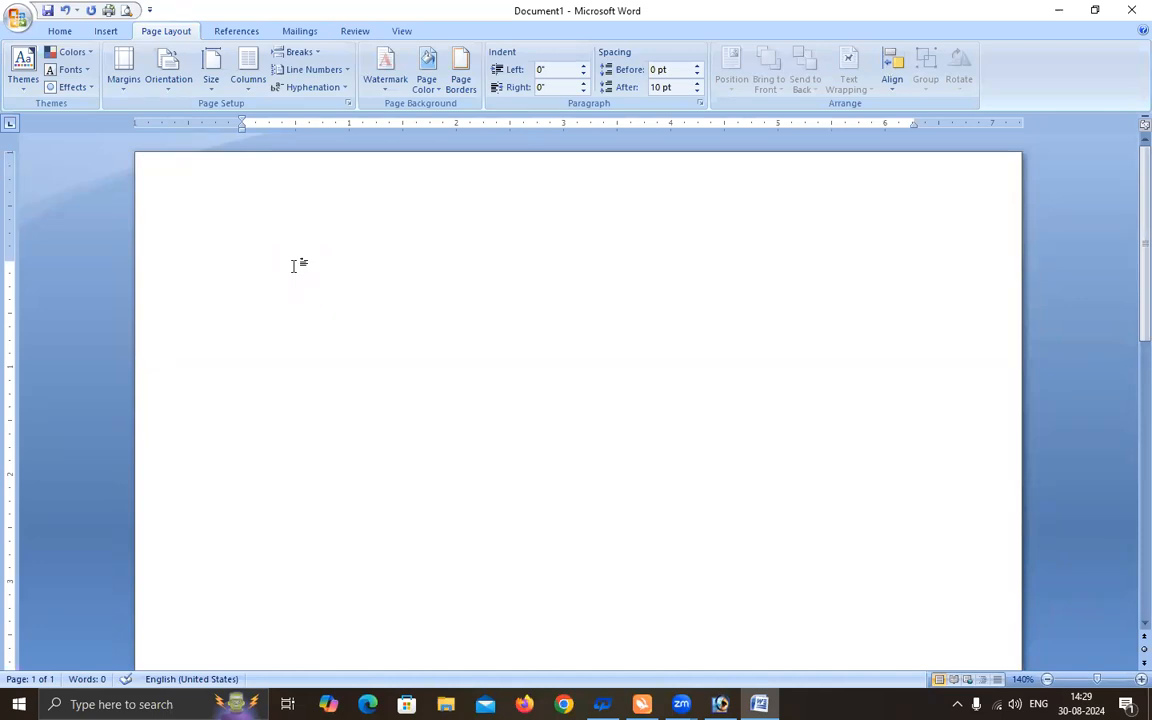
click(211, 78)
click(236, 250)
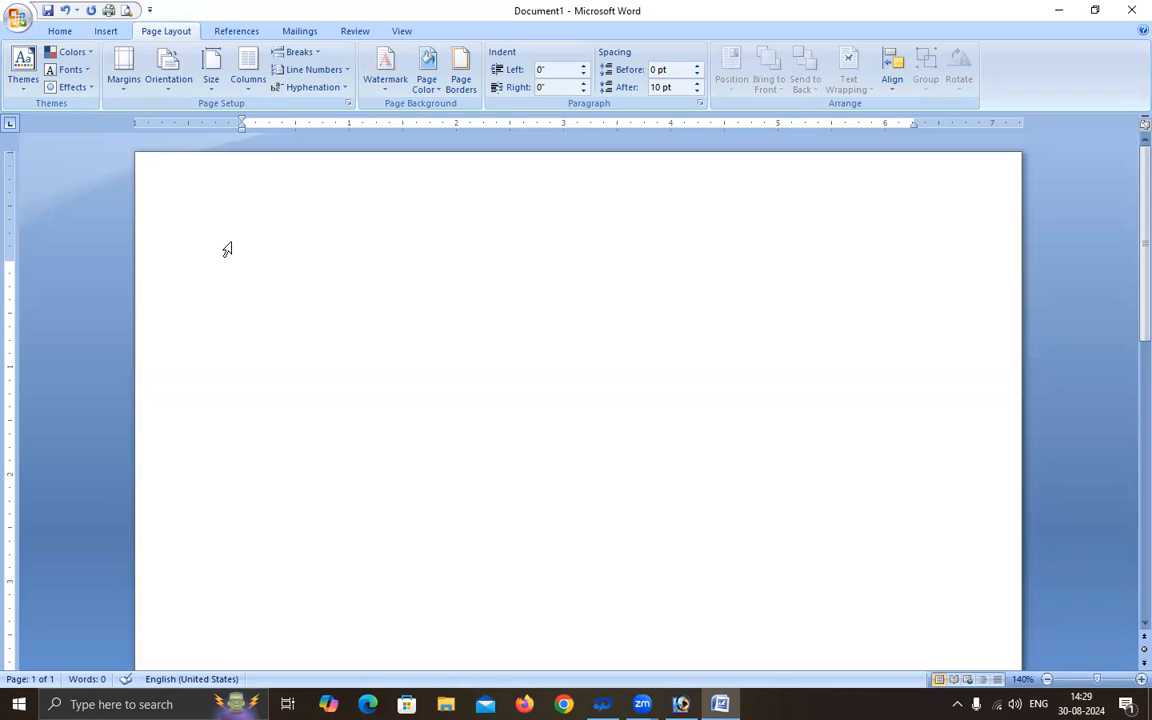
Step: Apply custom margins of 1" on all four sides to the whole document
click(125, 80)
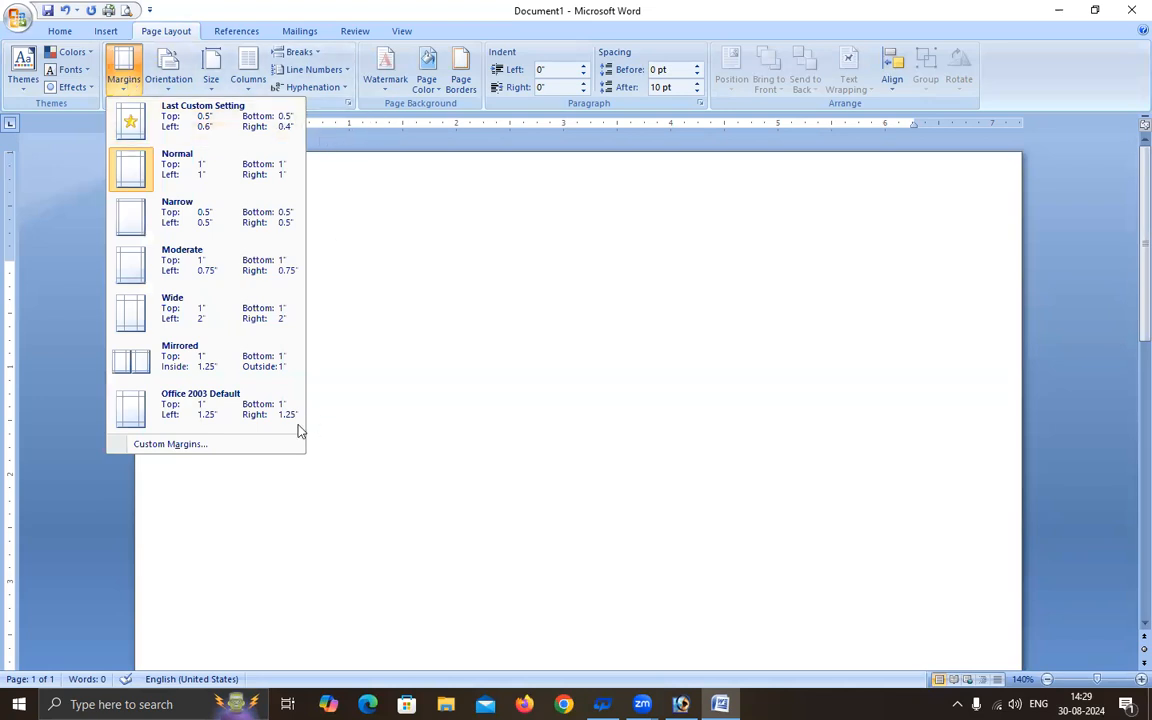
click(213, 444)
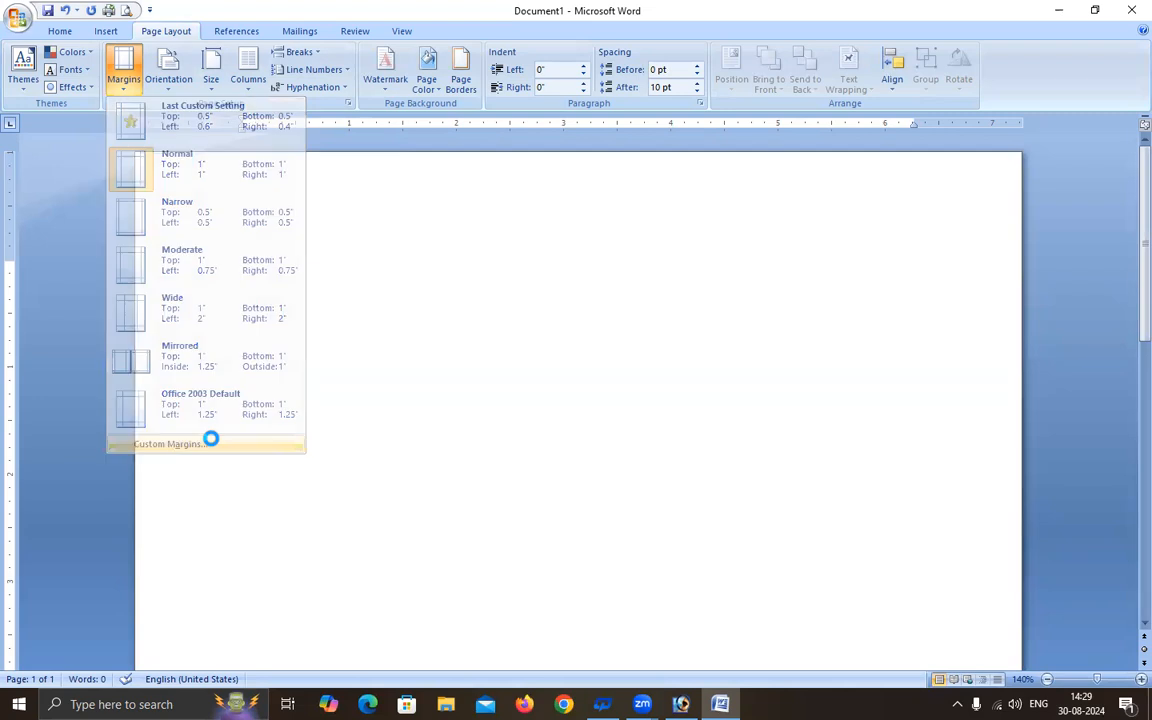
click(510, 193)
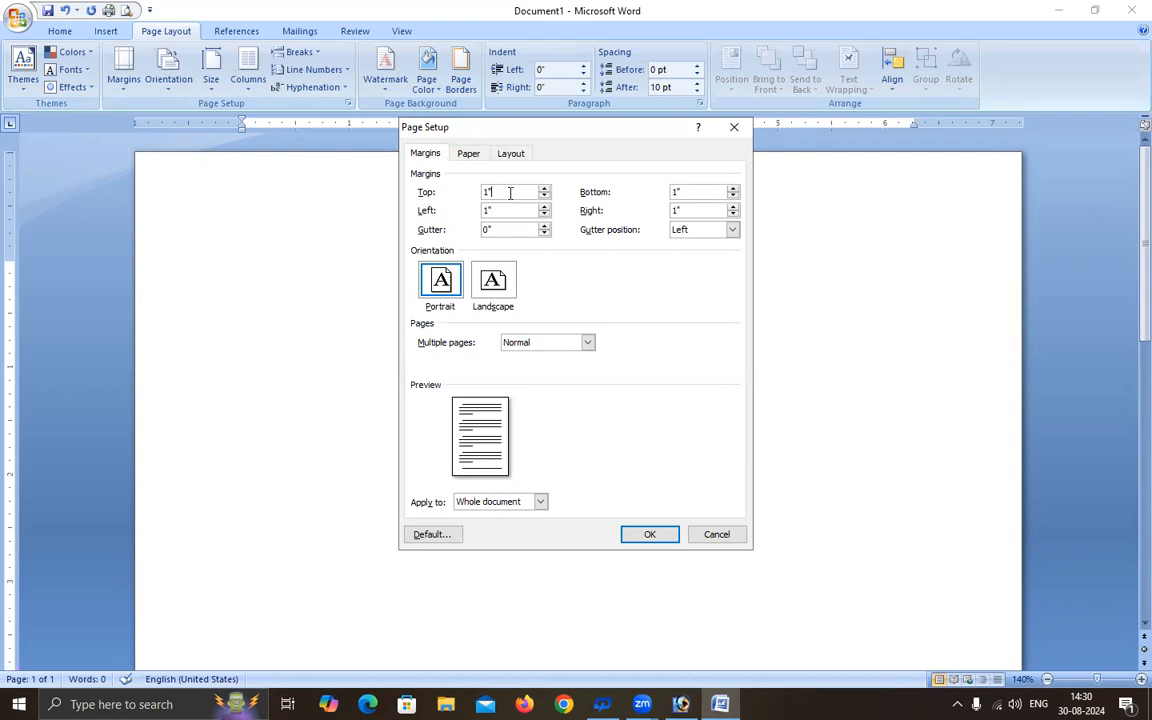
click(650, 534)
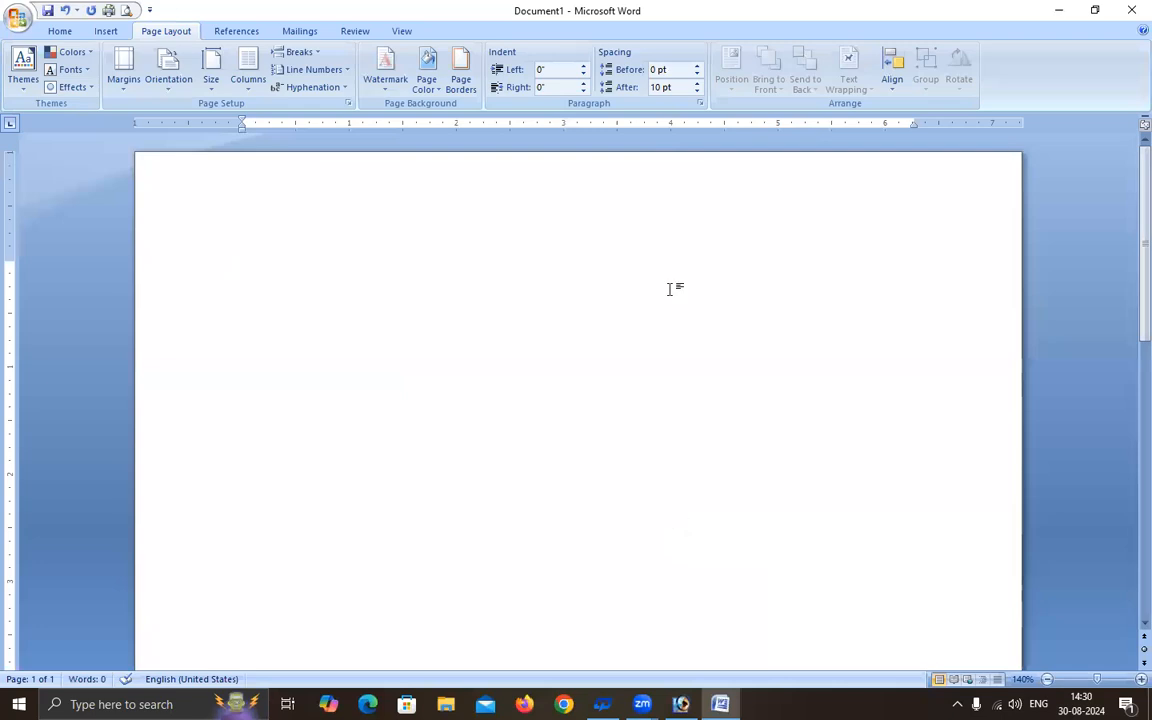
Step: Preview the page for printing, switch it to landscape orientation and return it to portrait
click(126, 10)
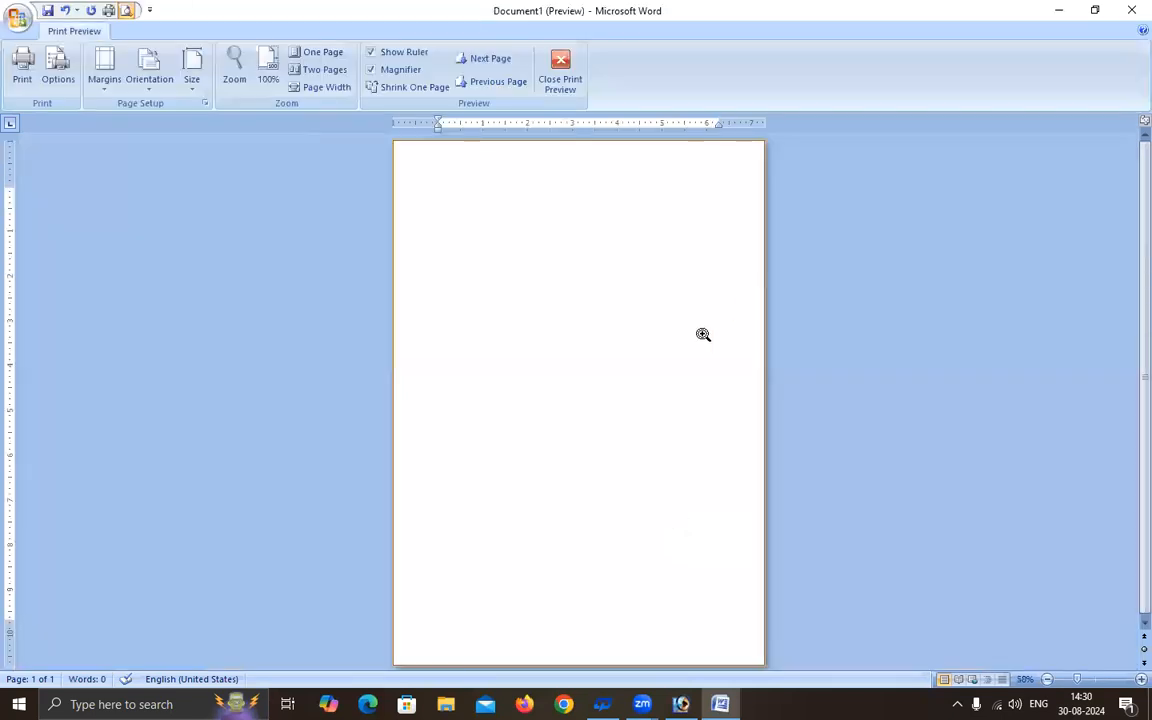
click(173, 92)
click(200, 152)
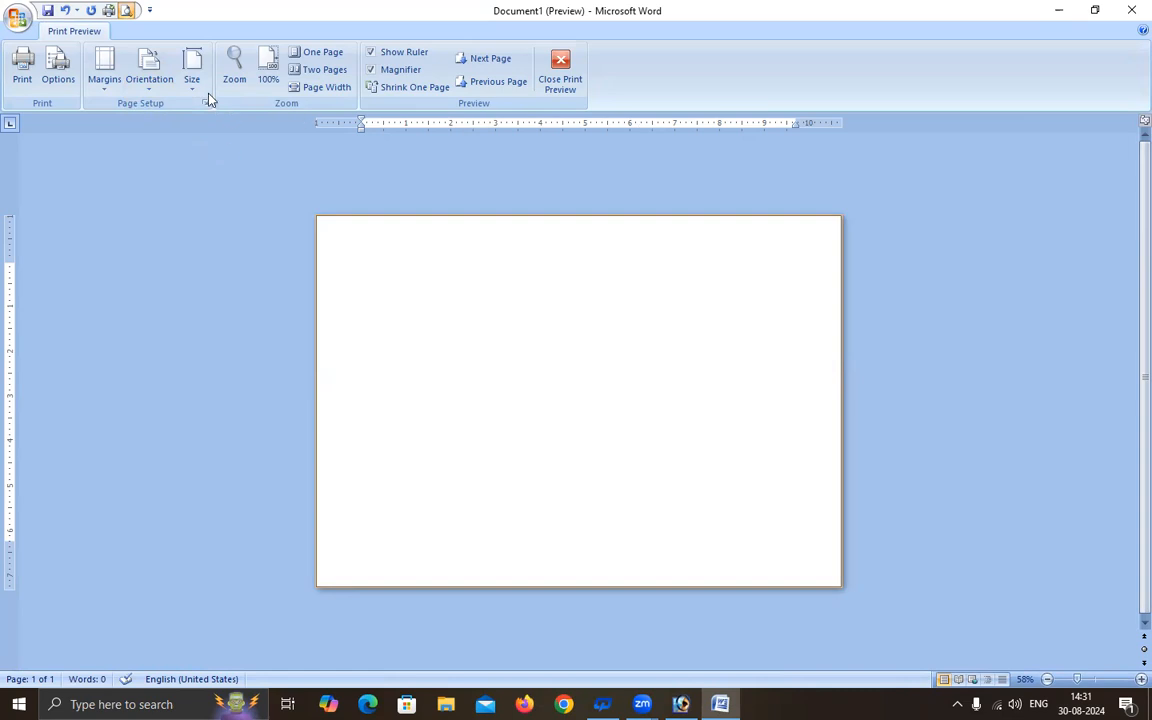
click(150, 80)
click(178, 116)
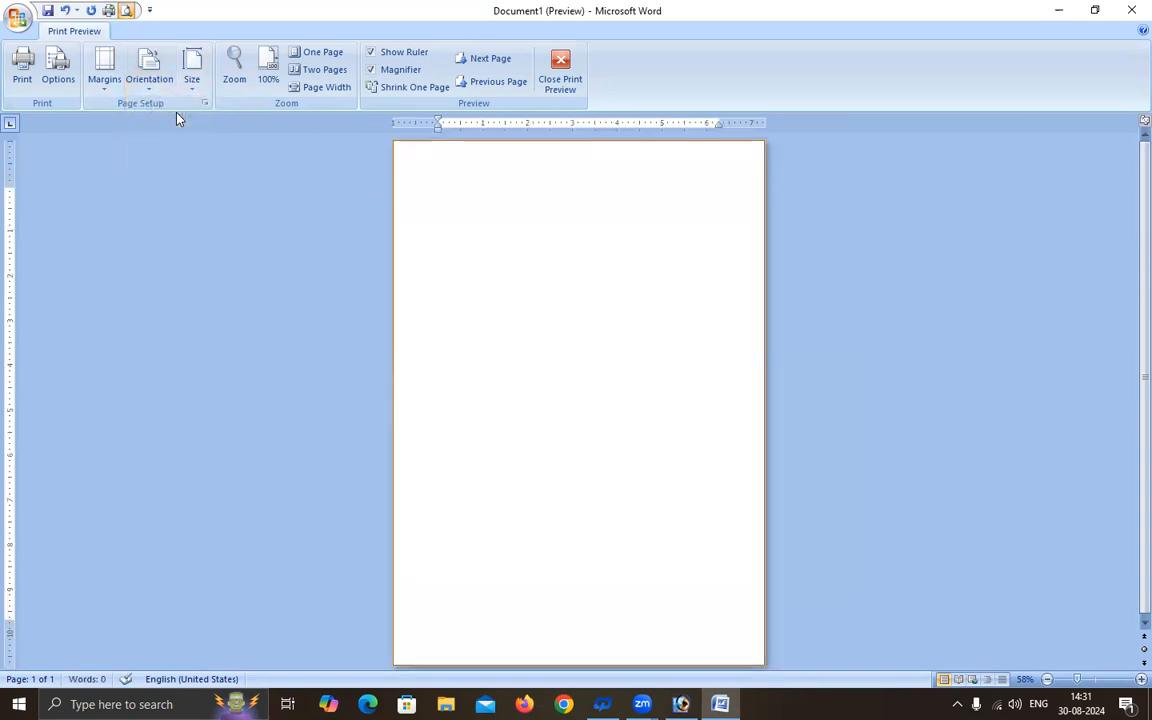
Step: Change the page orientation to landscape and leave the print preview
click(150, 82)
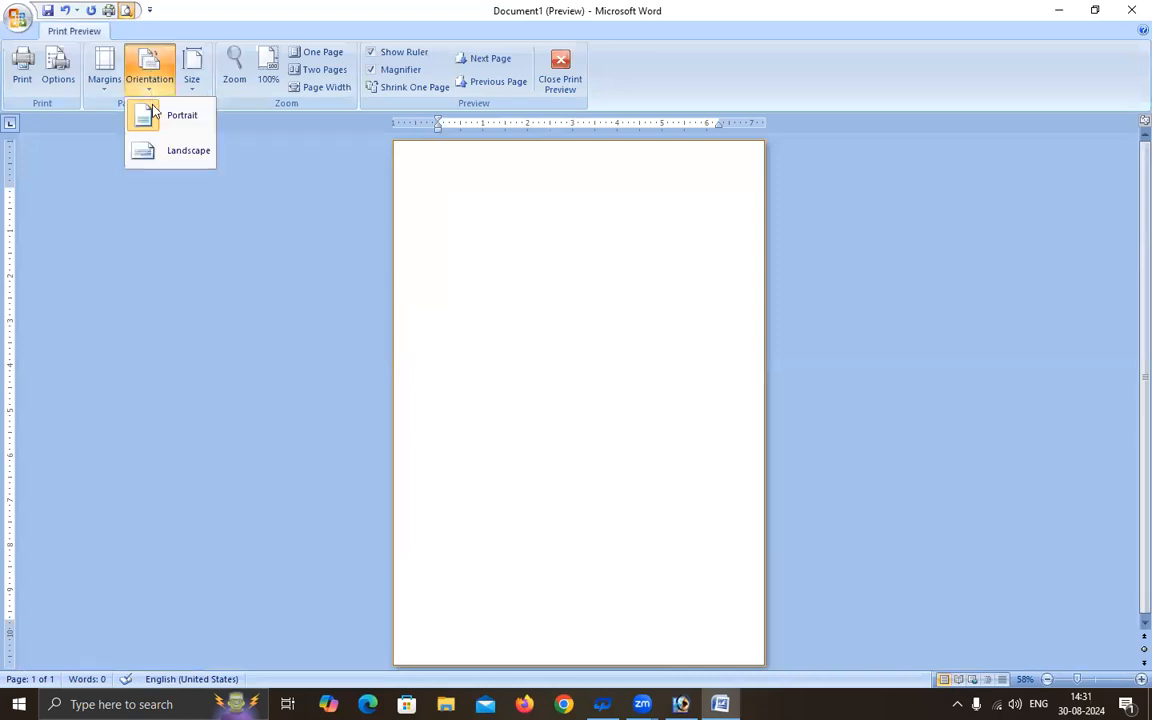
click(170, 153)
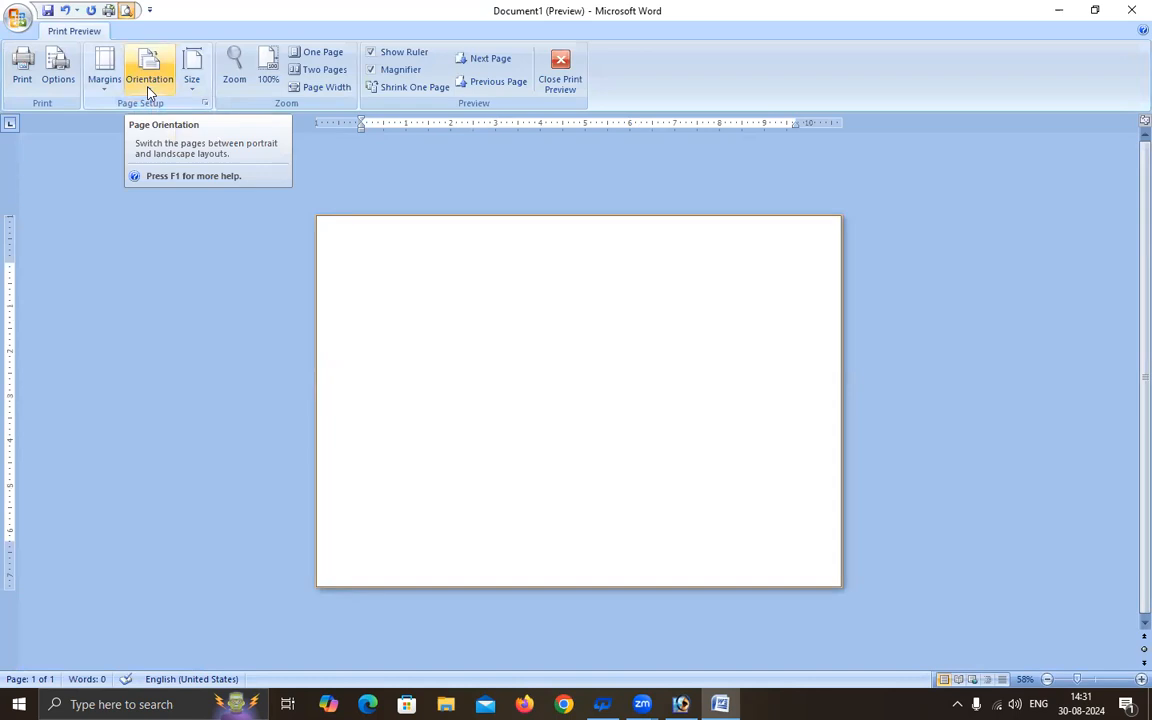
key(Escape)
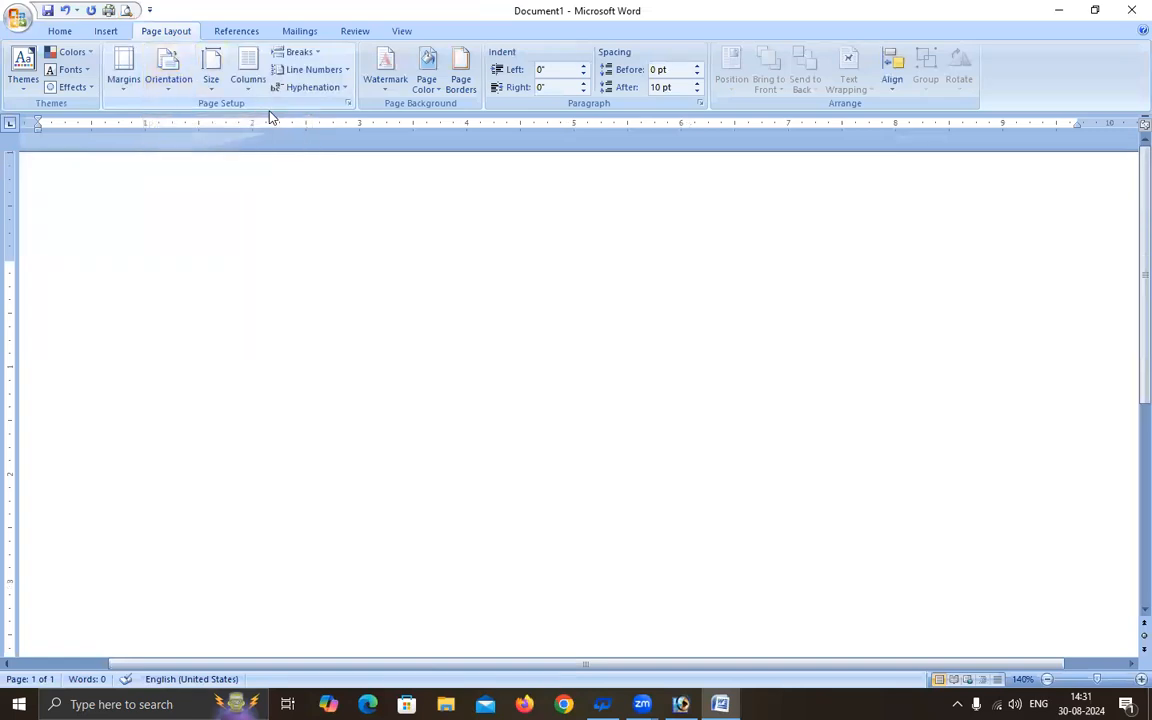
click(160, 80)
click(200, 152)
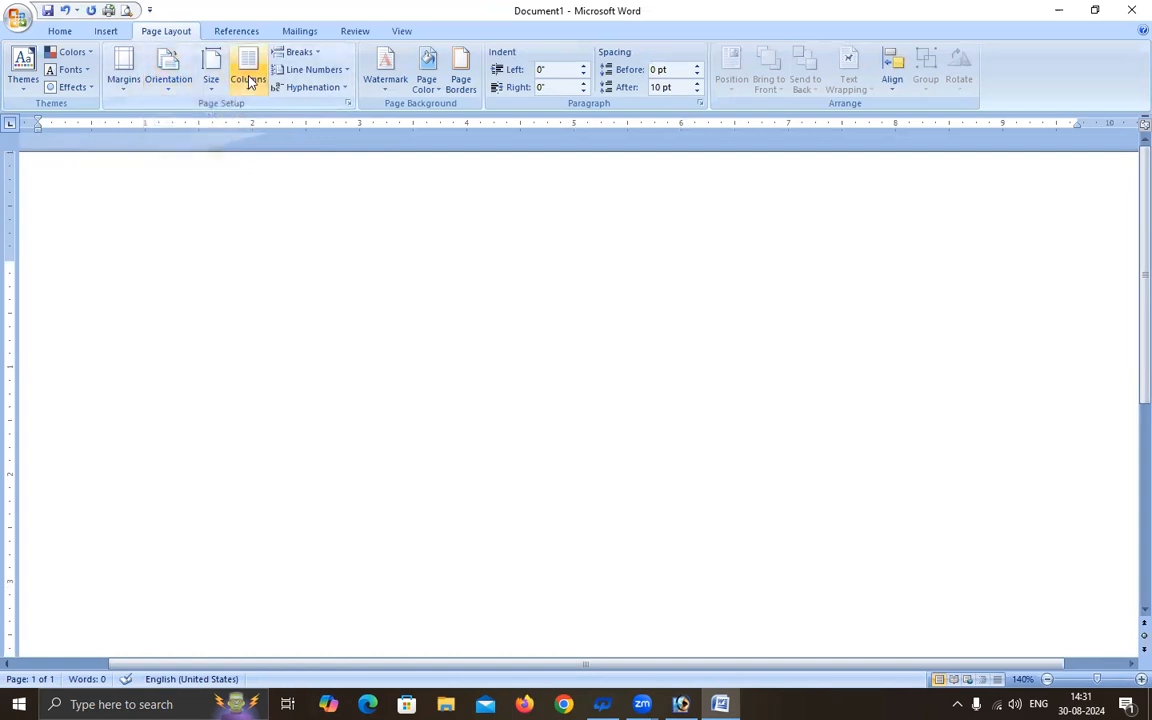
Step: Try a two-column layout, check it in print preview, and change the page to three columns
click(248, 78)
click(278, 148)
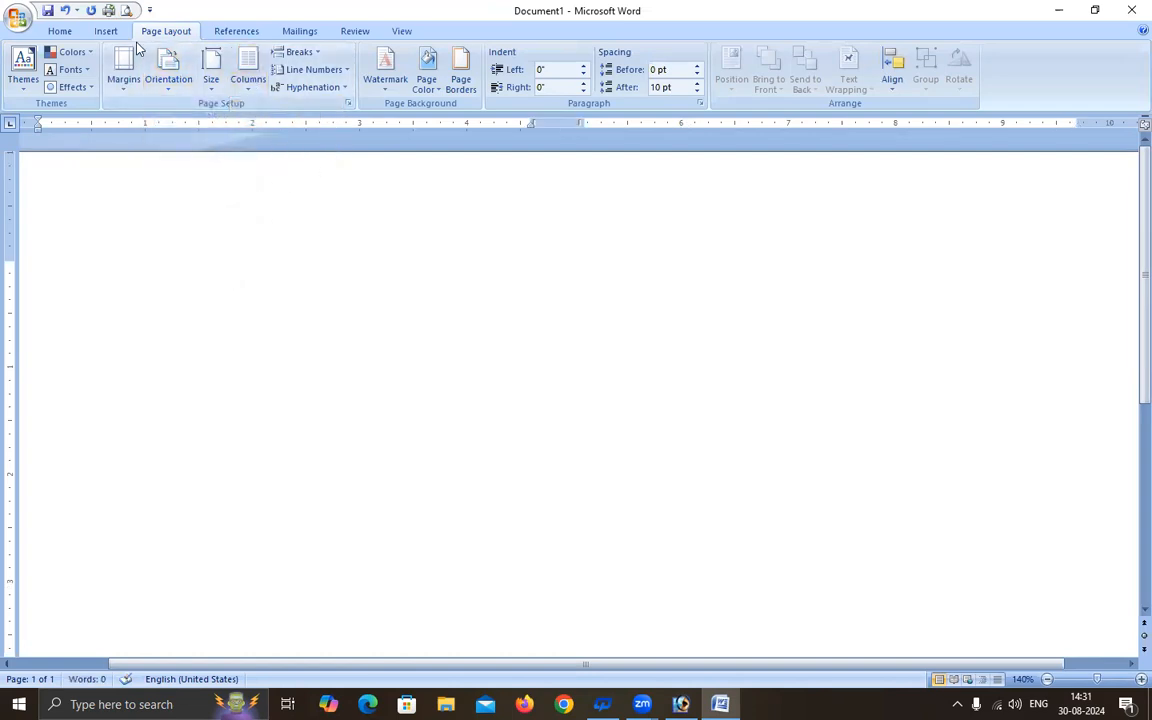
click(127, 11)
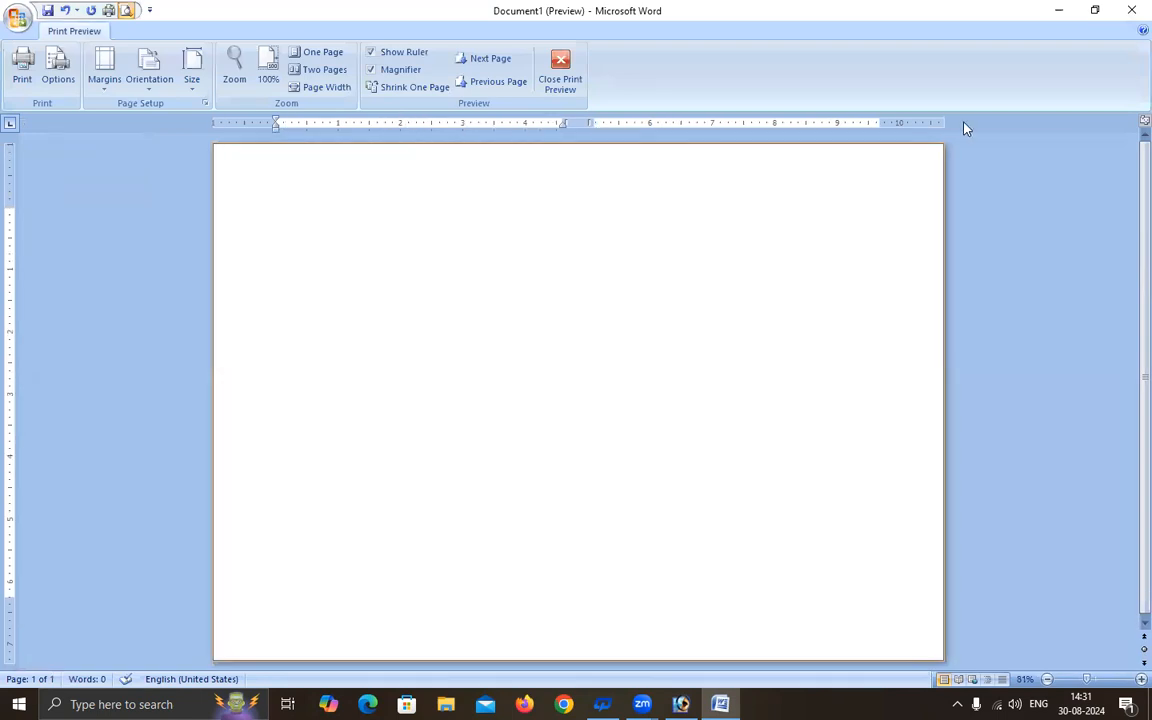
key(Escape)
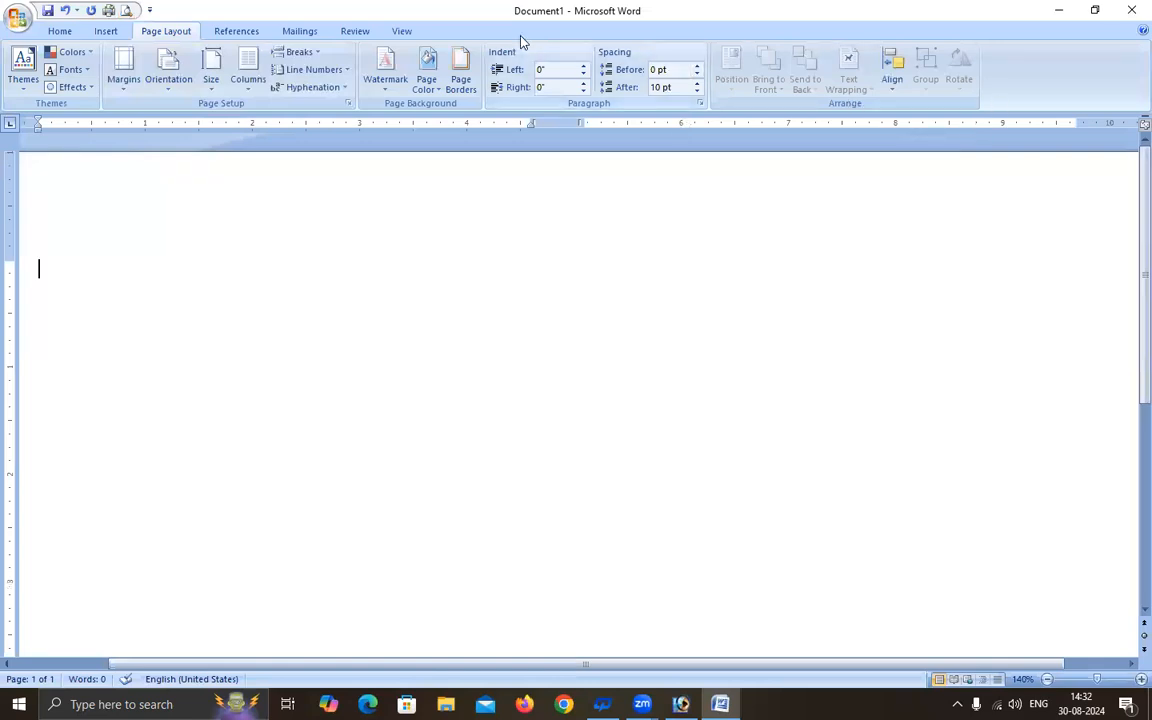
click(246, 86)
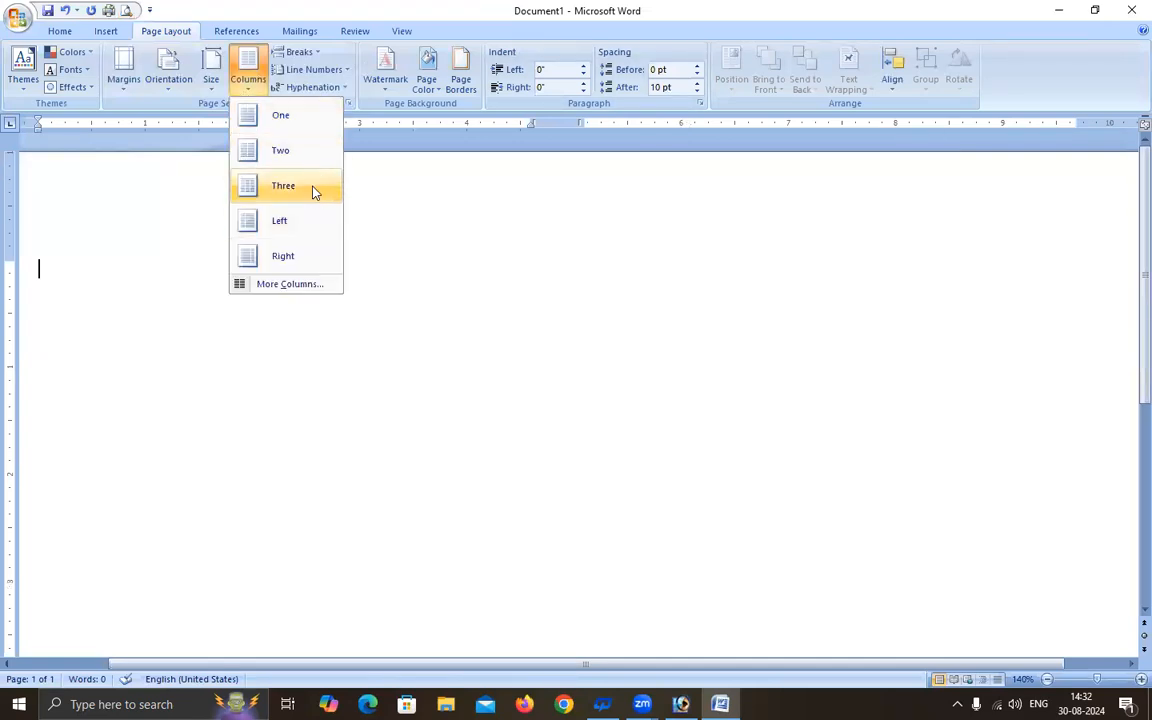
click(313, 190)
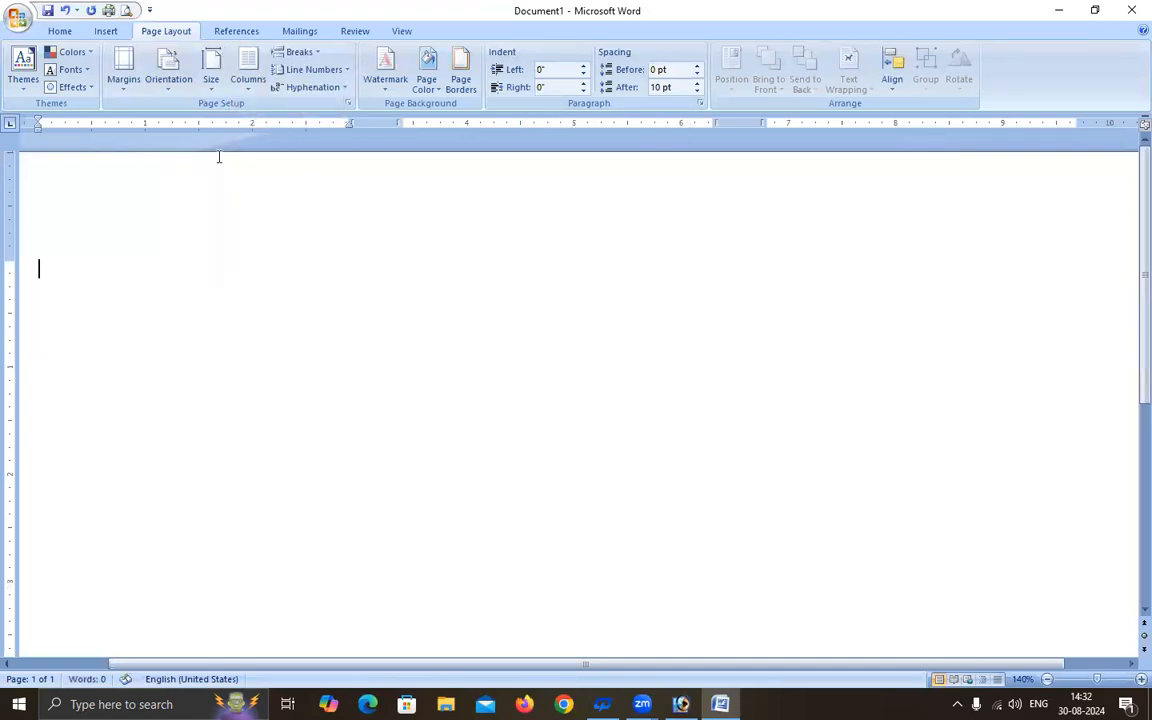
Step: Reset the page to a single column in portrait orientation
click(252, 86)
click(268, 116)
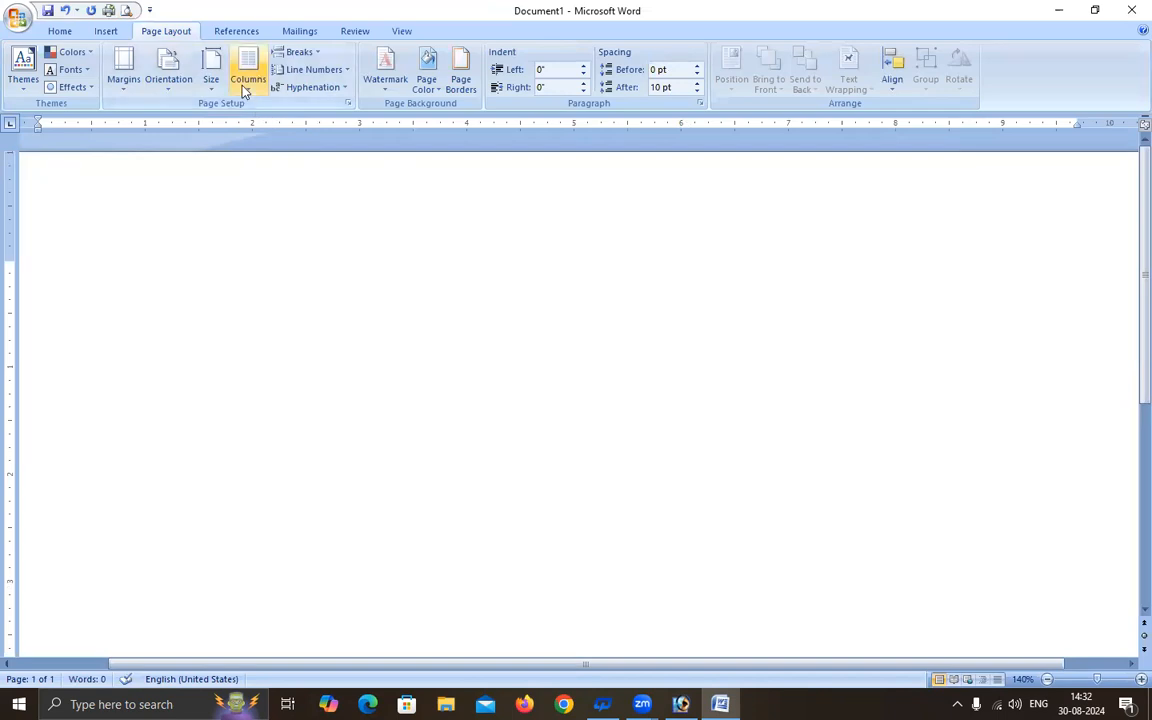
click(168, 80)
click(196, 113)
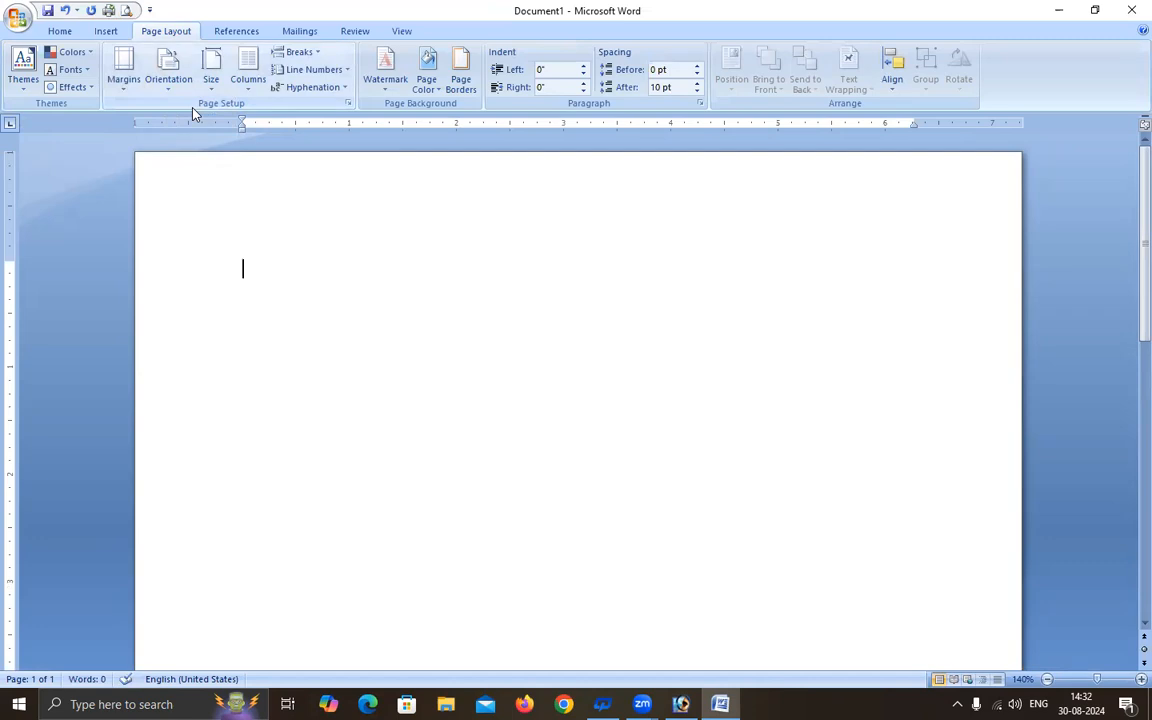
Step: Start the letter with the place line "Mandapeta," followed by the date "30-08-2024" on its own line
scroll(185, 74, up, 1)
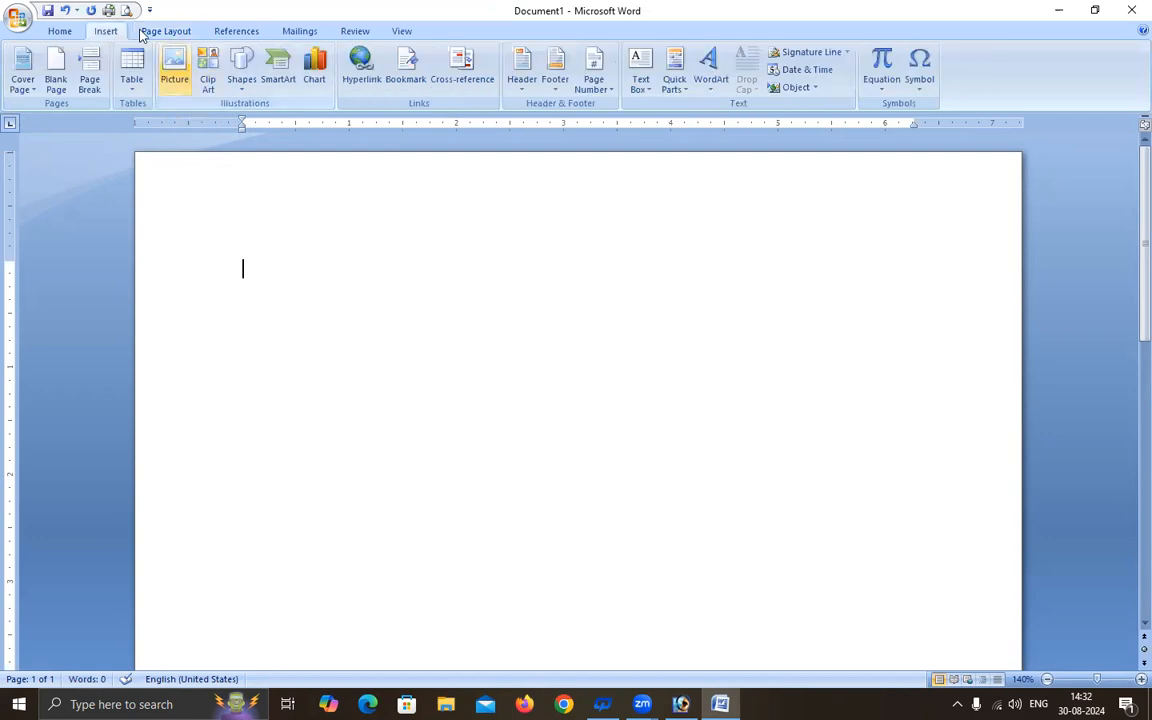
click(60, 32)
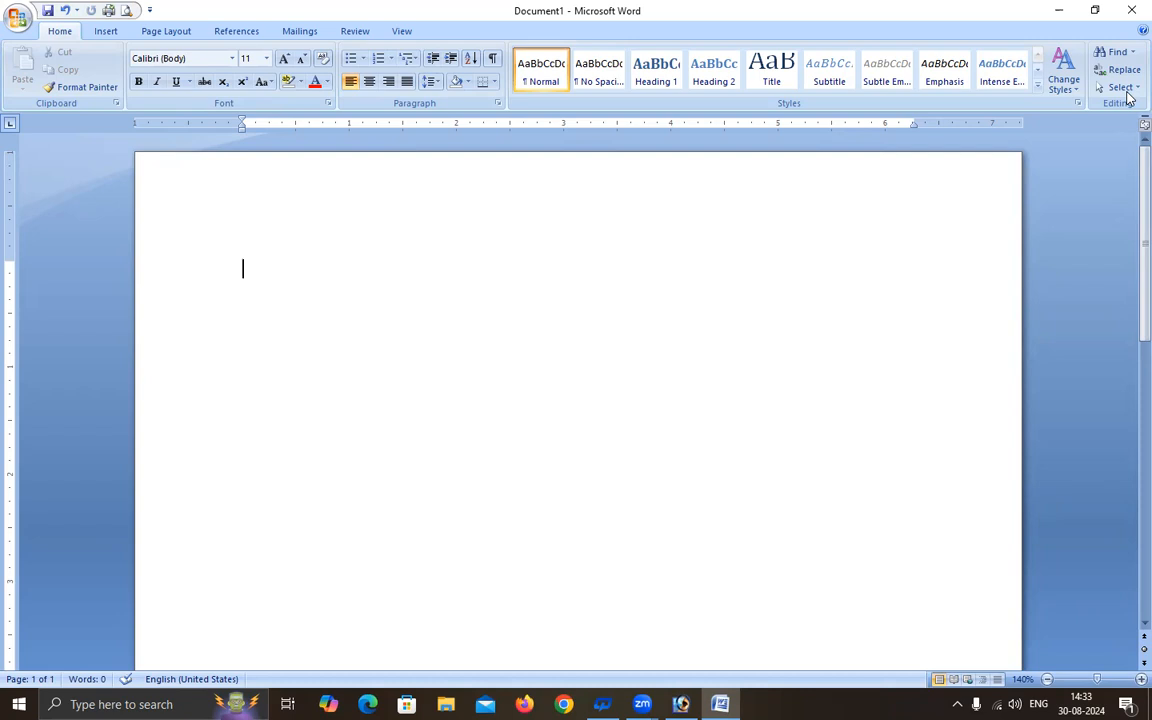
text(m)
key(BackSpace)
text(m)
key(BackSpace)
text(Mandapeta,)
key(Return)
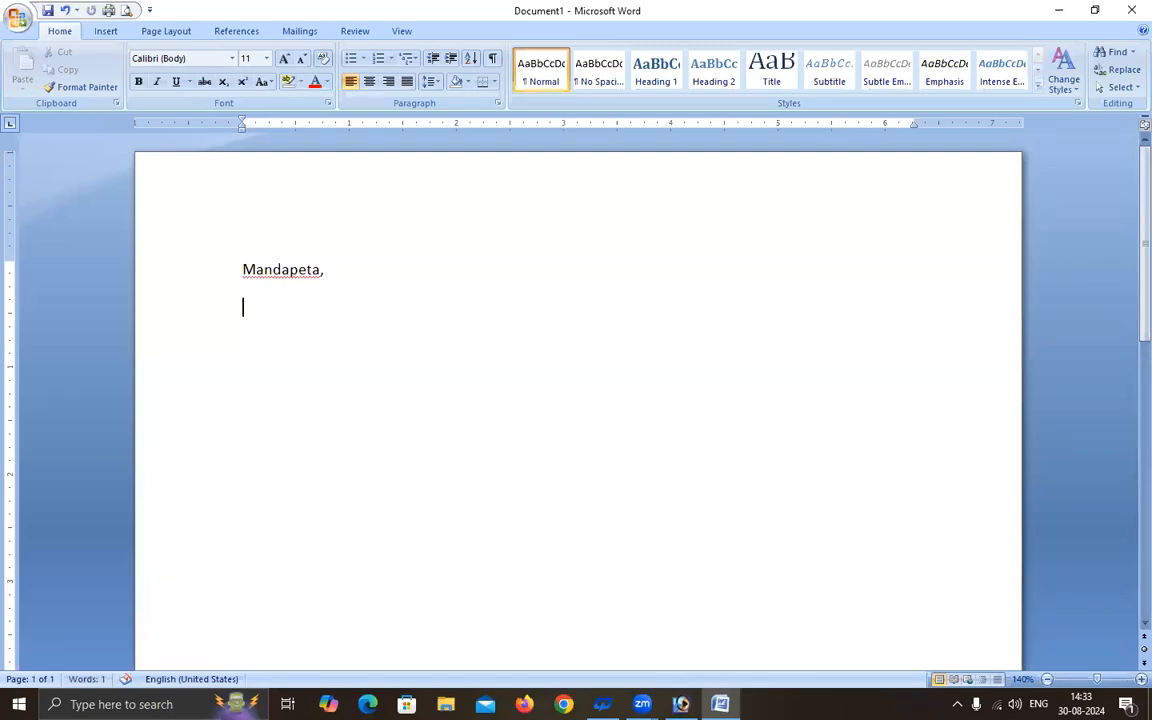
text(30-08-2024)
key(Return)
Step: Add the heading "From" below the date and enter the sender's name in capitals on the following line
text(From)
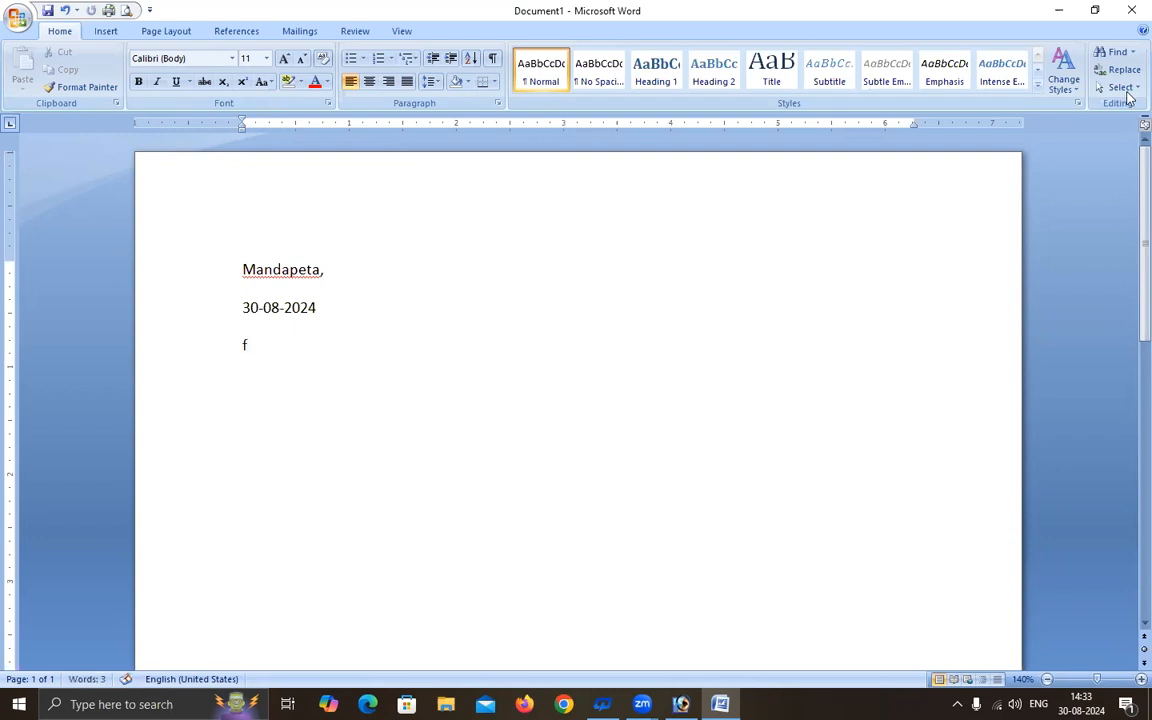
key(Return)
text(A. RAJU)
key(Return)
key(Up)
key(BackSpace)
key(BackSpace)
text(A.)
key(End)
key(Delete)
key(Return)
Step: Enter the class "III BSC" on the line below the sender's name
text(I BSC)
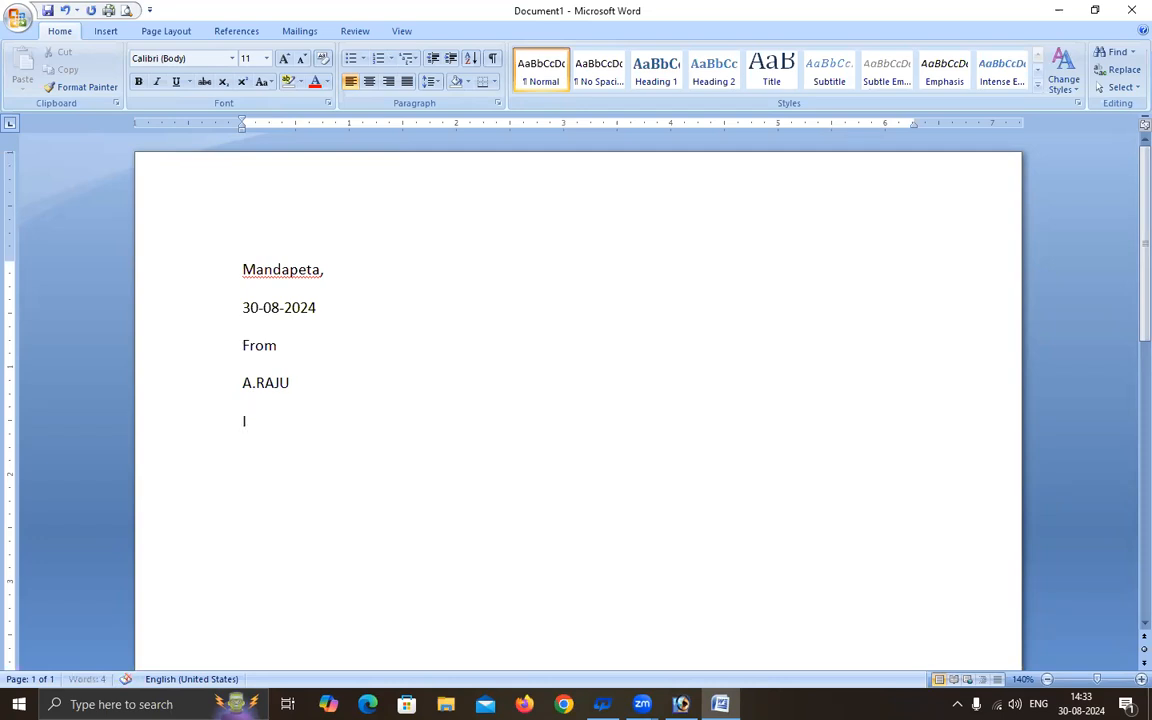
key(BackSpace)
key(BackSpace)
key(BackSpace)
key(BackSpace)
text(II)
text(BSC)
key(Return)
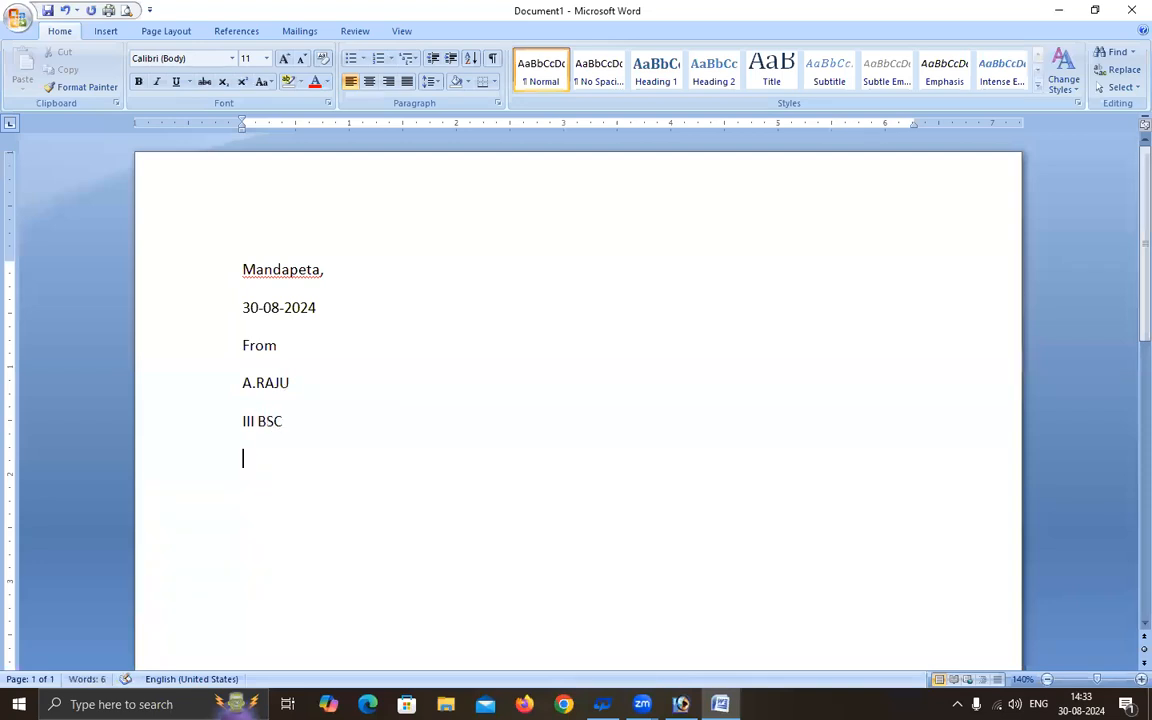
Step: Complete the sender's block with the lines "VIGNAN COLLEGE" and "MANDAPETA"
text(VIGNAN COLLEGE)
key(Return)
text(MANDAEP)
text(TA)
key(BackSpace)
key(BackSpace)
key(BackSpace)
key(BackSpace)
text(PETA)
key(Return)
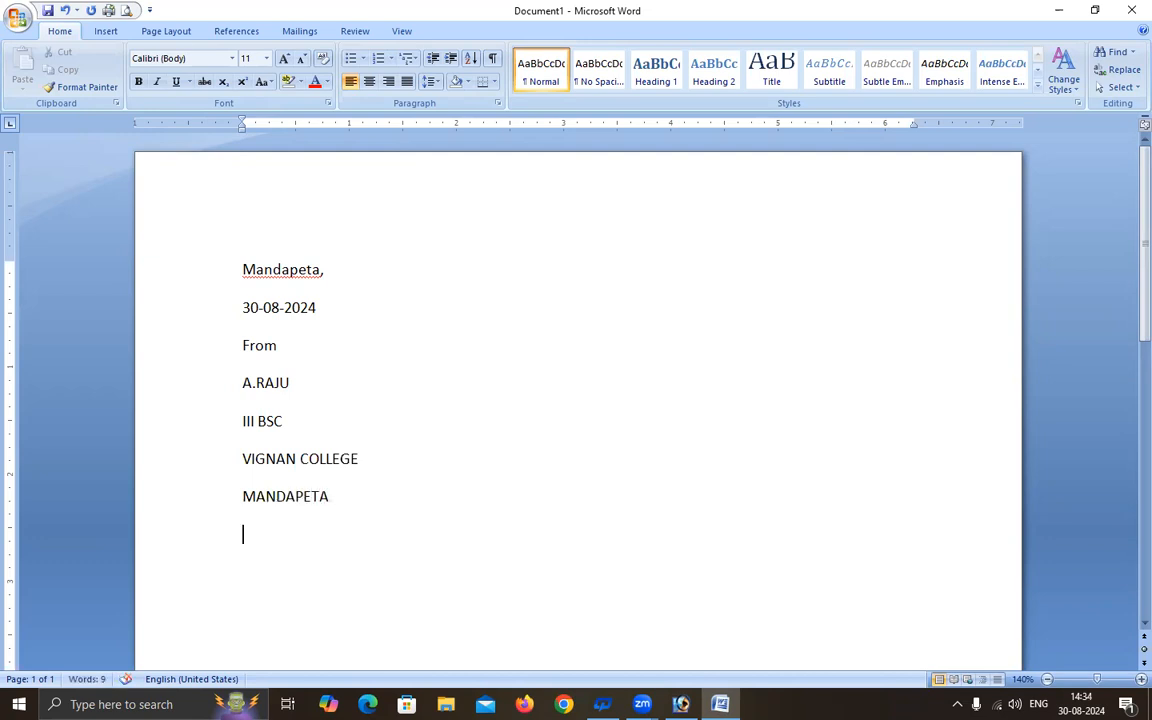
Step: Add the recipient block with the lines "TO", "THE PRINCIPAL", "VIGNAN COLLEGE" and "MANDAPETA"
text(TO)
key(Return)
text(THE PRINCIPAL)
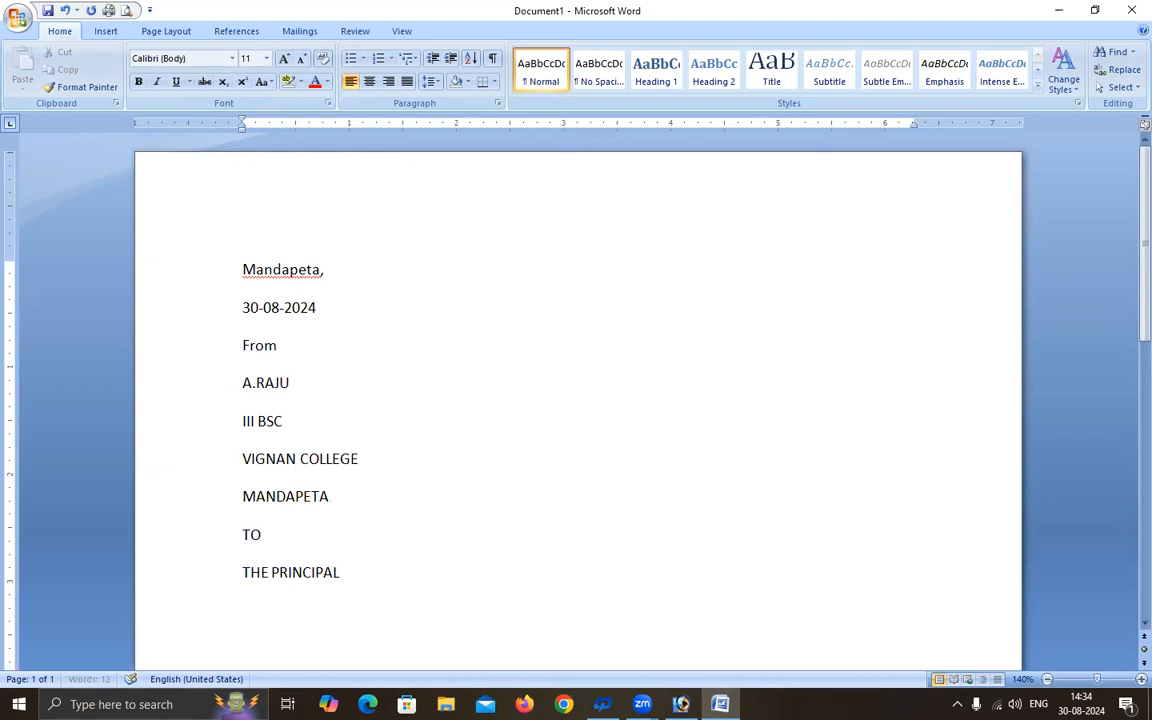
key(Return)
text(VIGNAN COLLEGE)
key(Return)
text(MANDAPETA)
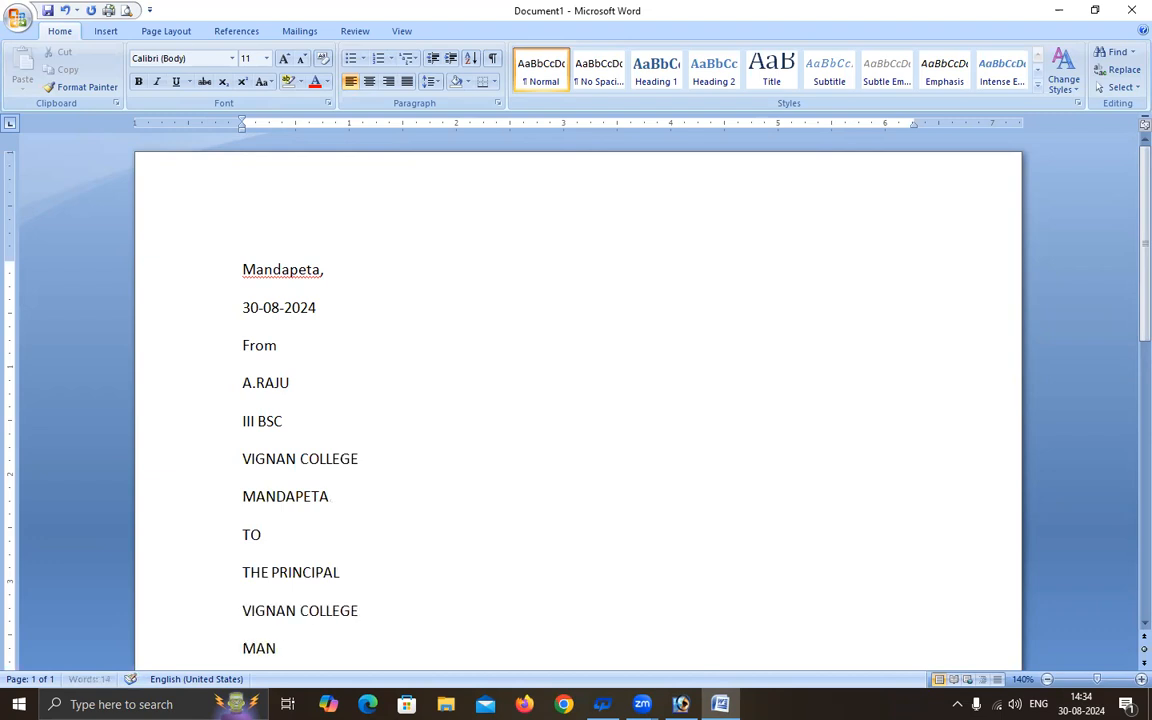
key(Return)
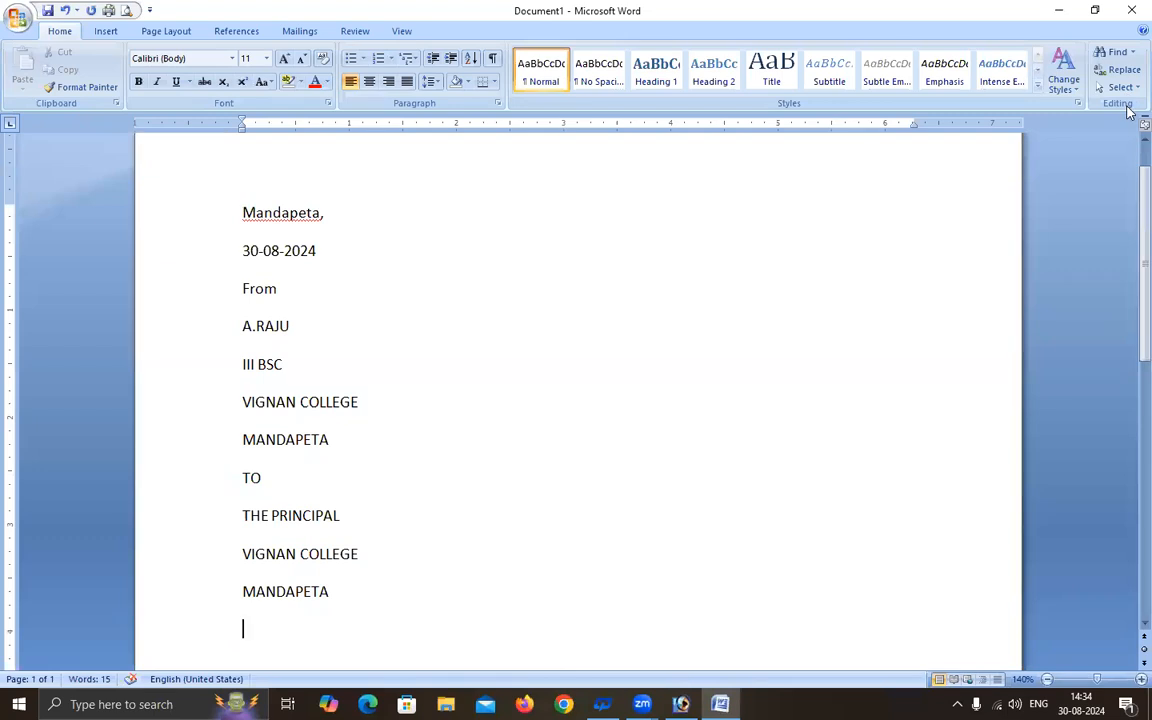
scroll(1120, 90, down, 4)
scroll(1129, 267, down, 2)
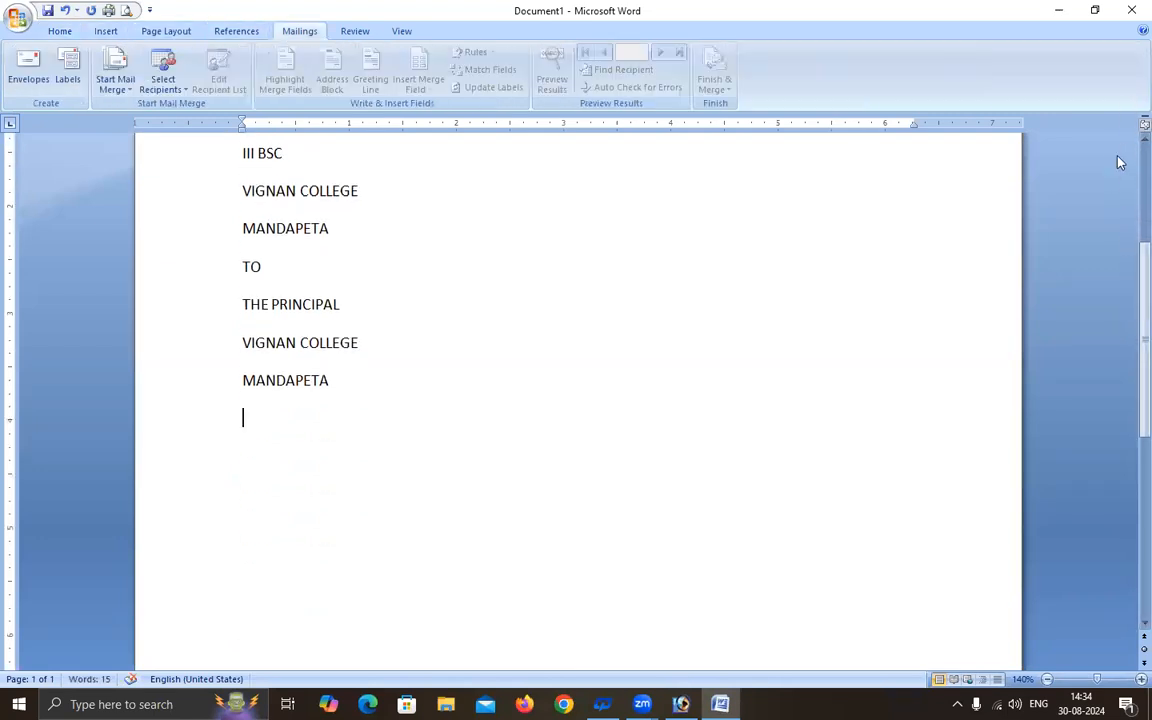
Step: Add the salutation "Respected sir," and start the body with "I,", the sender's name and "completed my B.SC. Degree at your college"
text(Resp)
text(ected sir)
text(I )
text(,)
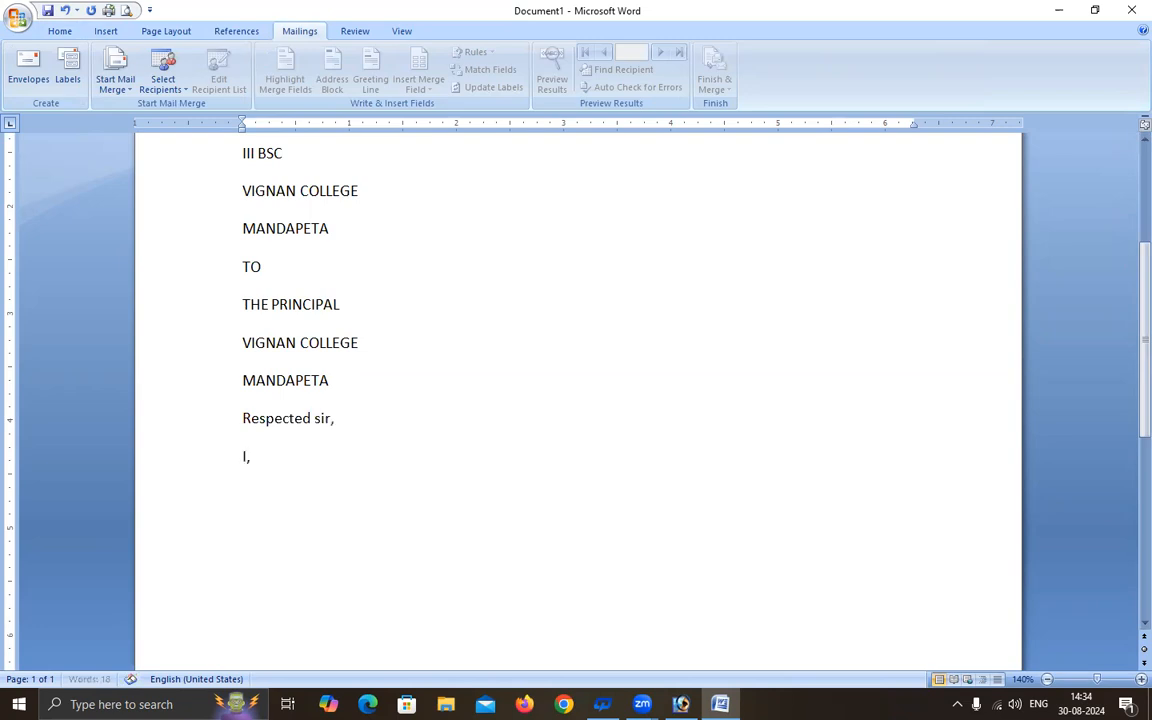
scroll(578, 400, up, 1)
text(A. RAJU )
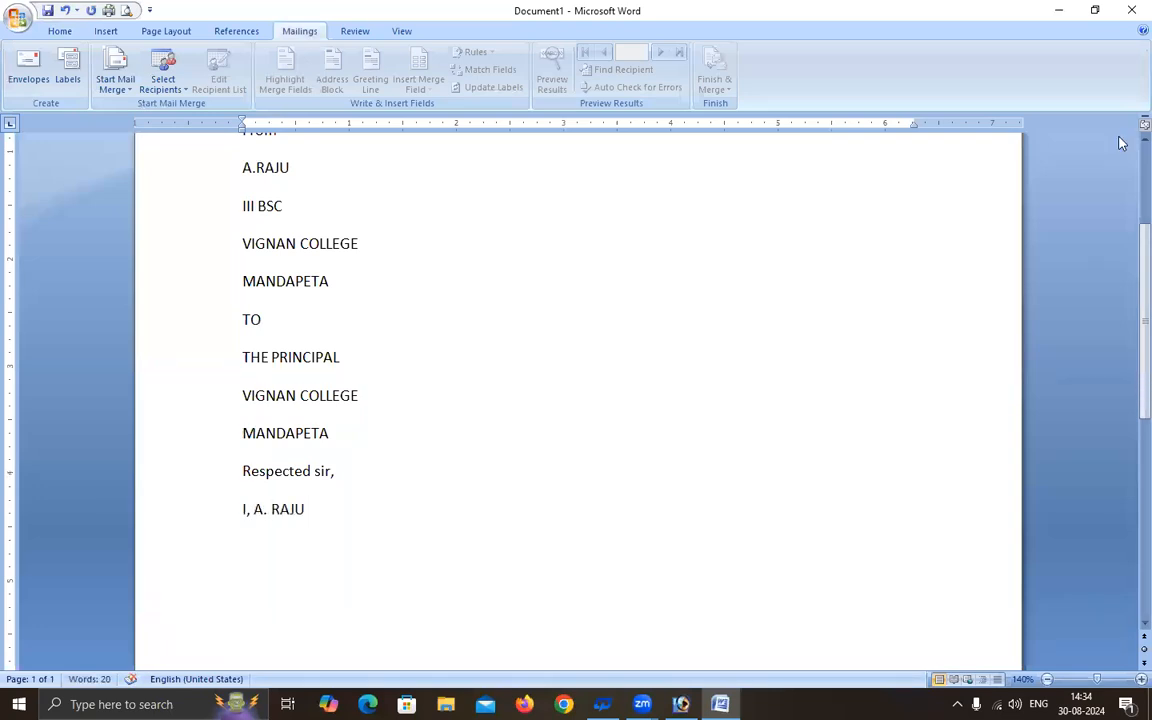
text(complete)
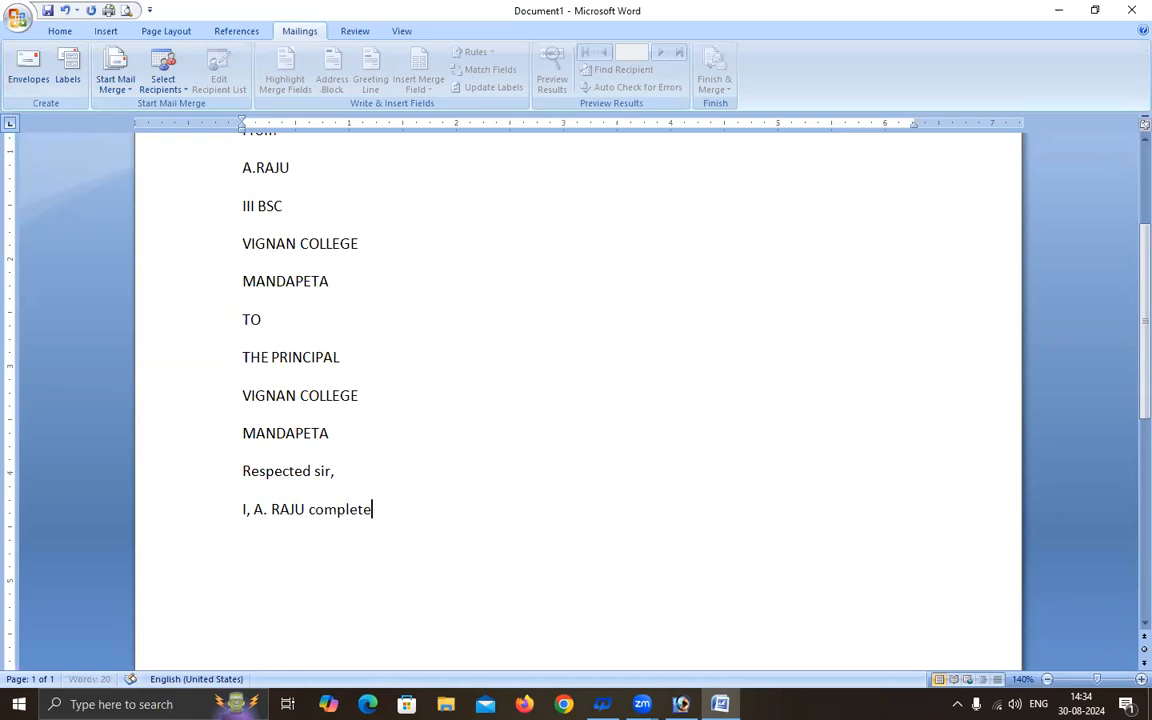
text(d my B.SC.)
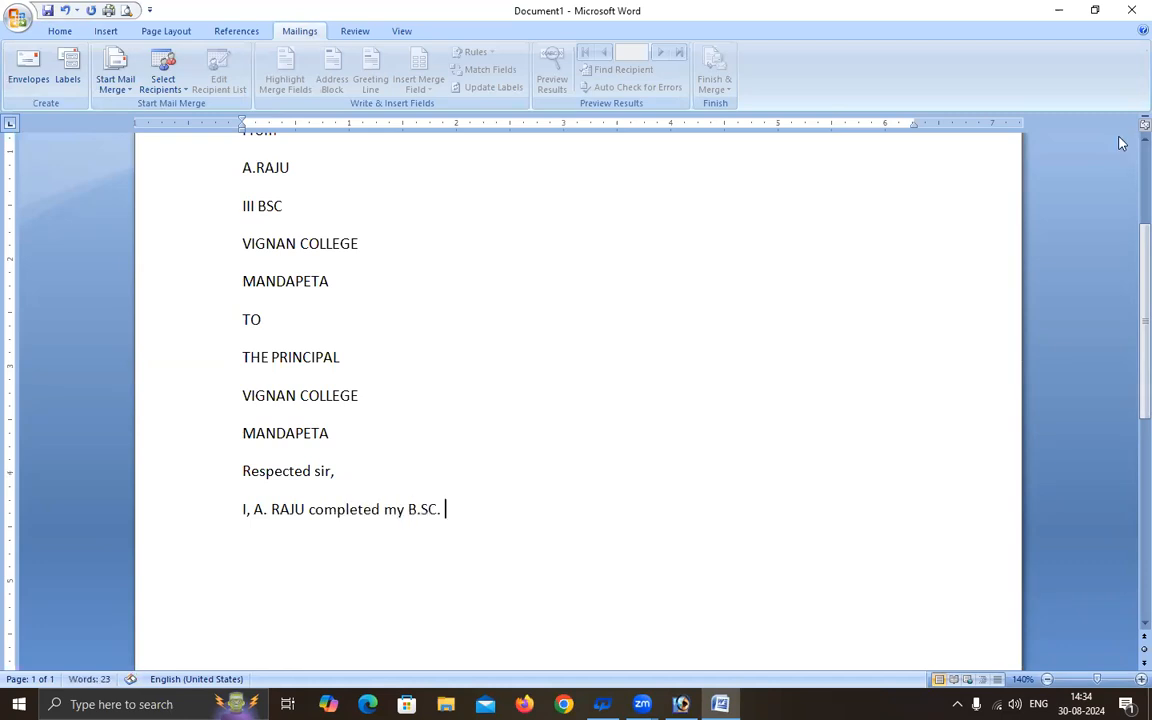
text( Degree  at your college)
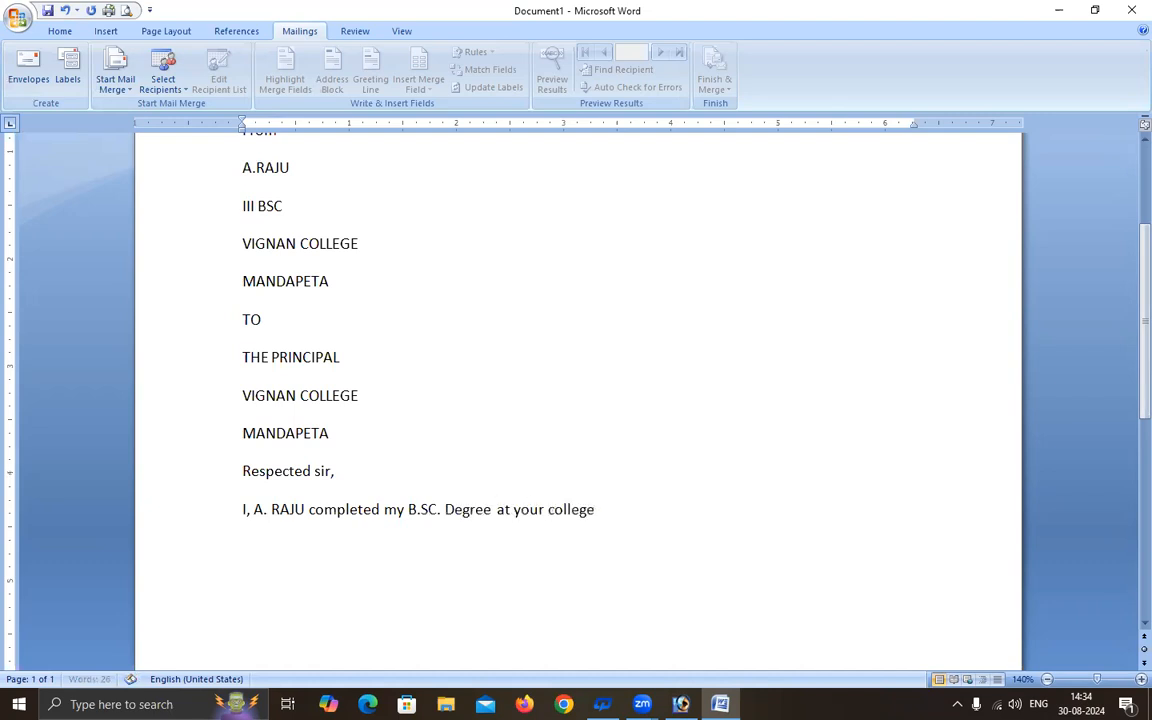
Step: Continue the body with the sentence "I request you kindly issue my TC, STUDY, CONDUCT and all of my academic certificates"
text(, I)
key(BackSpace)
key(BackSpace)
text(. I)
text( rqeu)
key(BackSpace)
key(BackSpace)
key(BackSpace)
key(BackSpace)
text(rqeu)
key(BackSpace)
key(BackSpace)
key(BackSpace)
text(equest y)
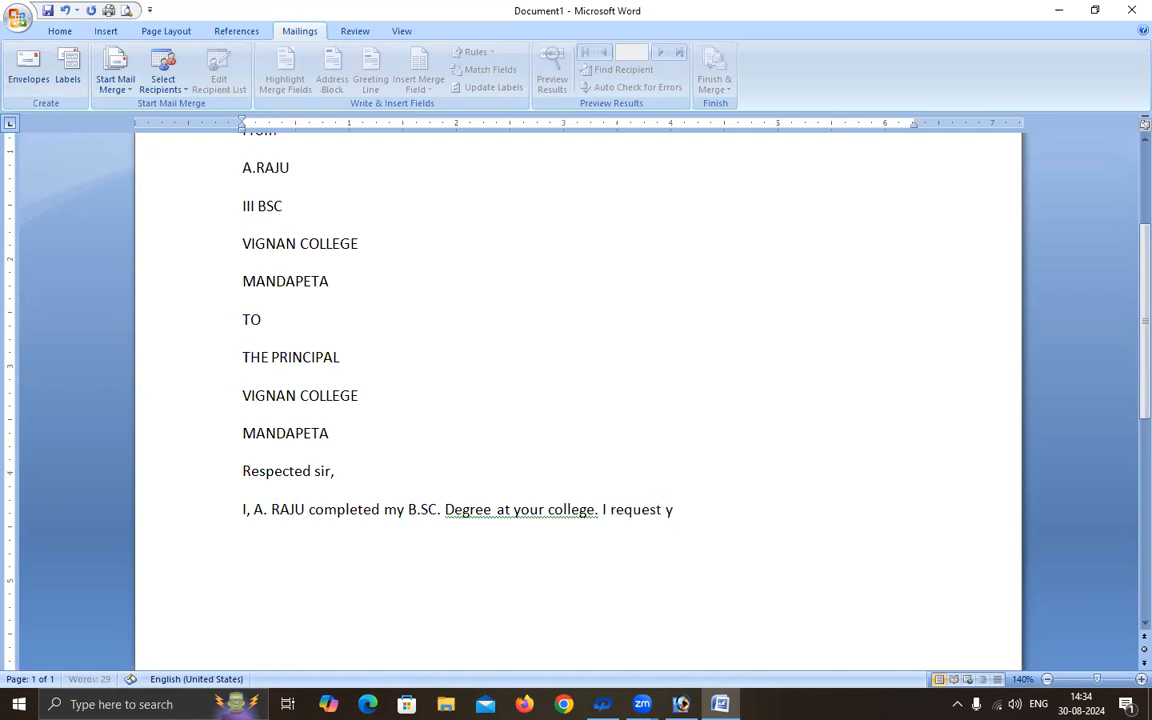
text(ou kindly issue my )
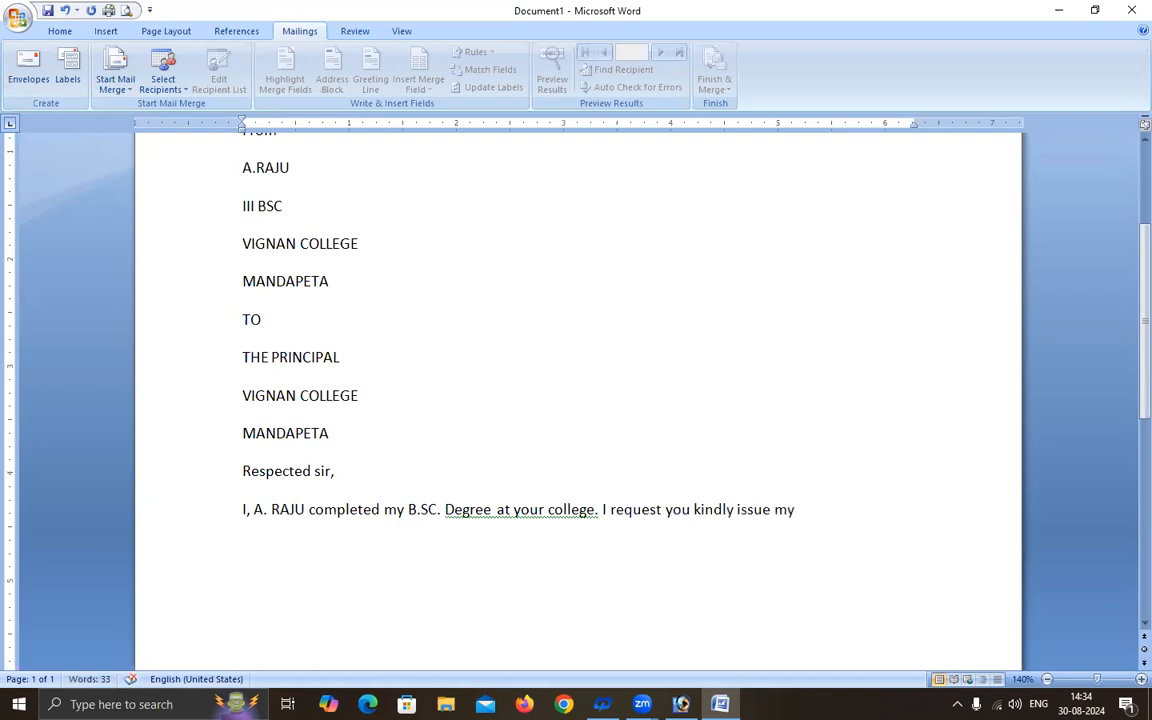
text(TC, STUDY, CON)
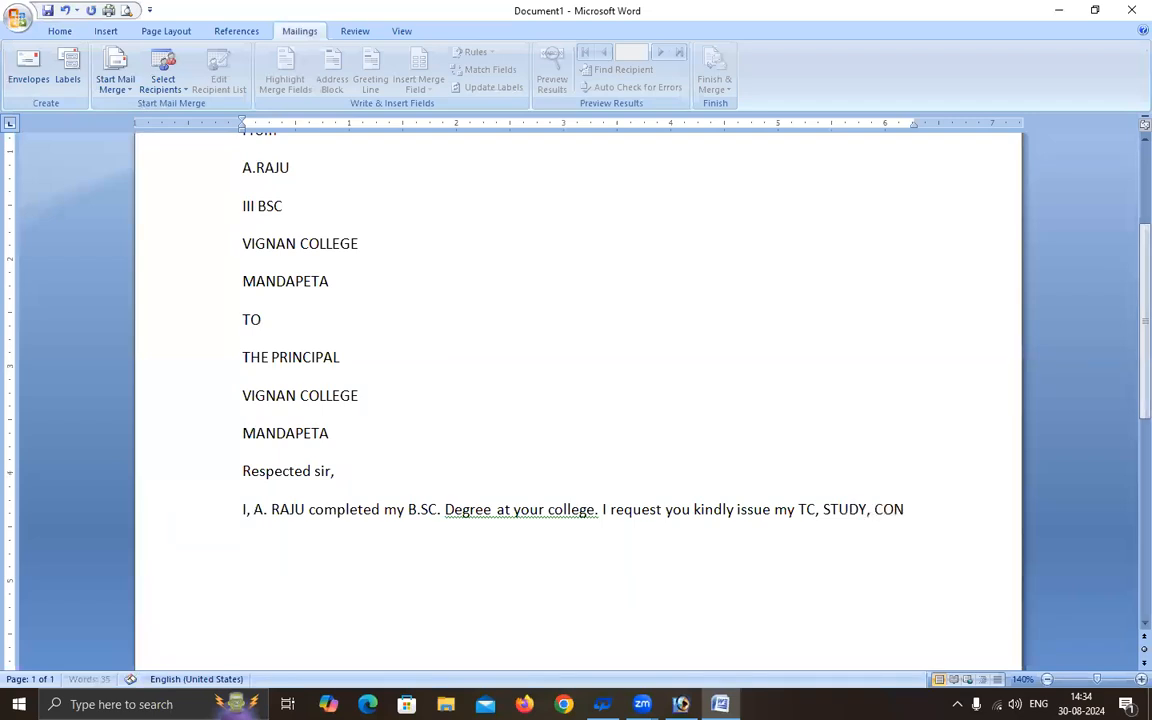
text(DUCT and al)
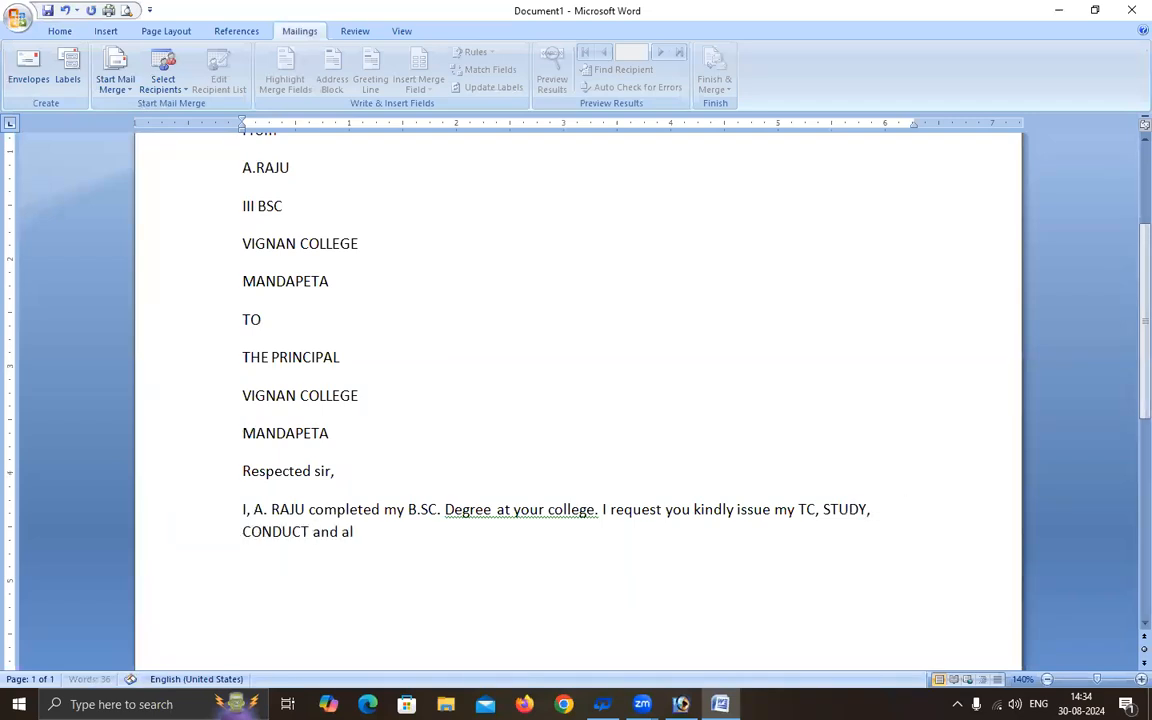
text(l of my academic certificates)
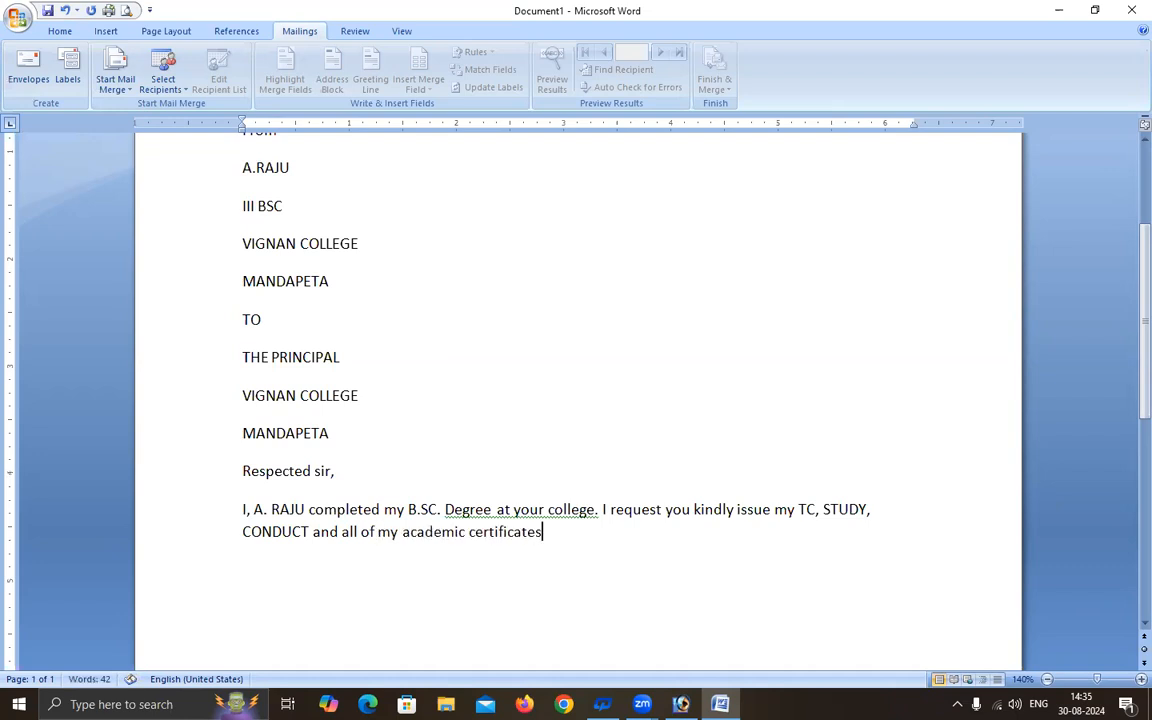
Step: Continue the body paragraph with the sentence "I cleared all of my fee dues"
text(. I cleared all off my)
key(BackSpace)
key(BackSpace)
key(BackSpace)
key(BackSpace)
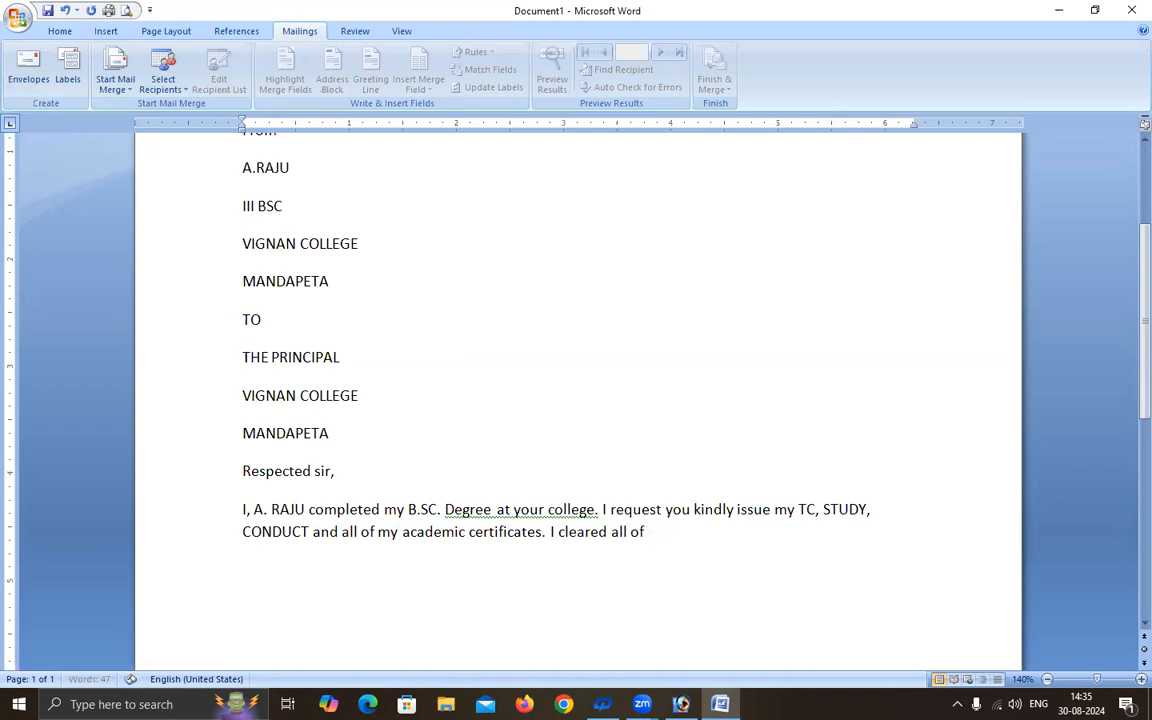
text(my fee dues)
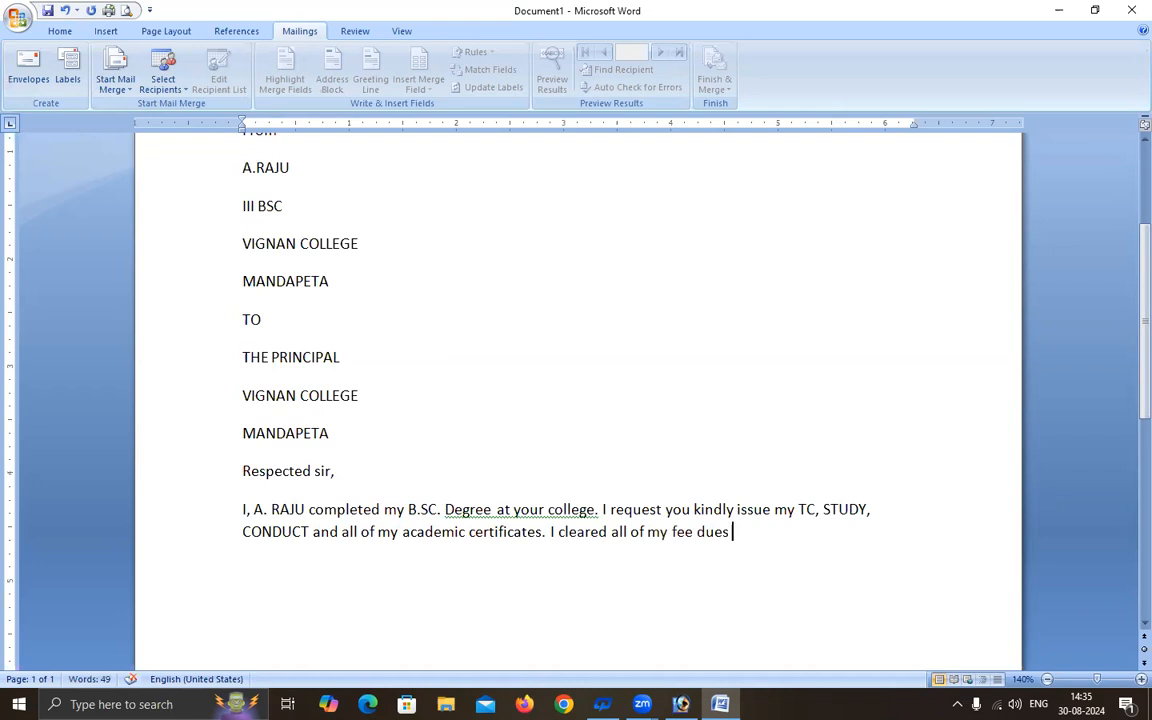
Step: Start the body's last sentence with "So kindly produce as early as"
text(. So kindlyproedu)
key(BackSpace)
key(BackSpace)
key(BackSpace)
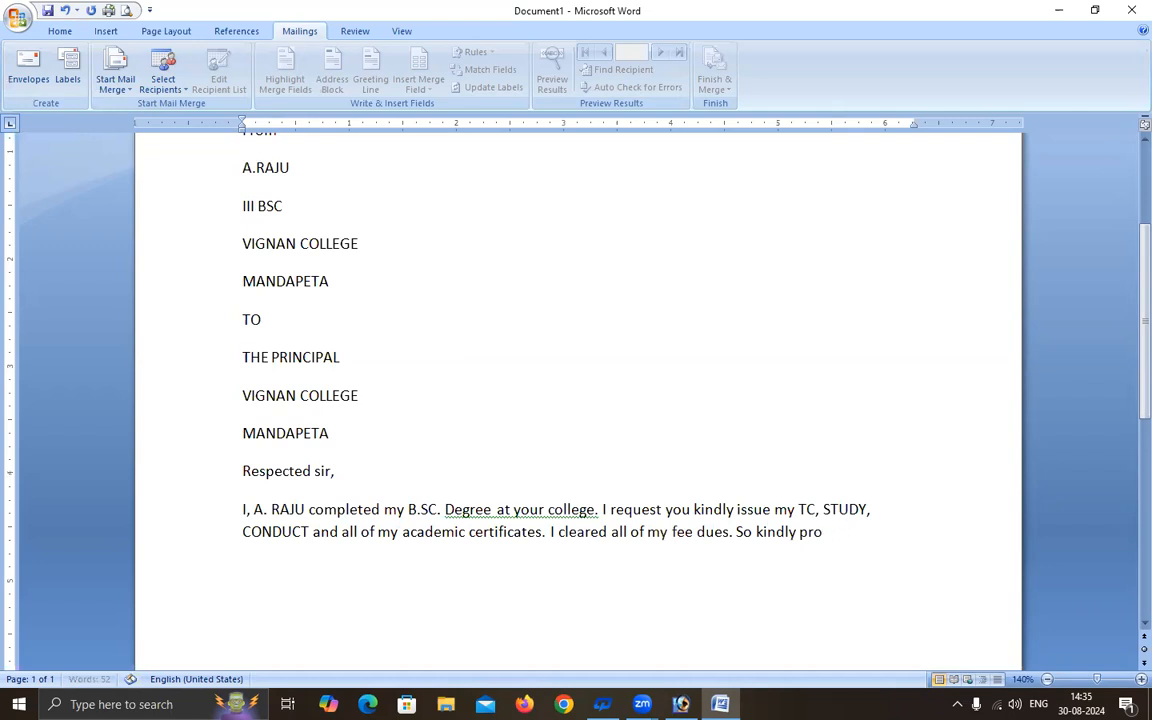
text(duce as early p)
key(BackSpace)
text(as)
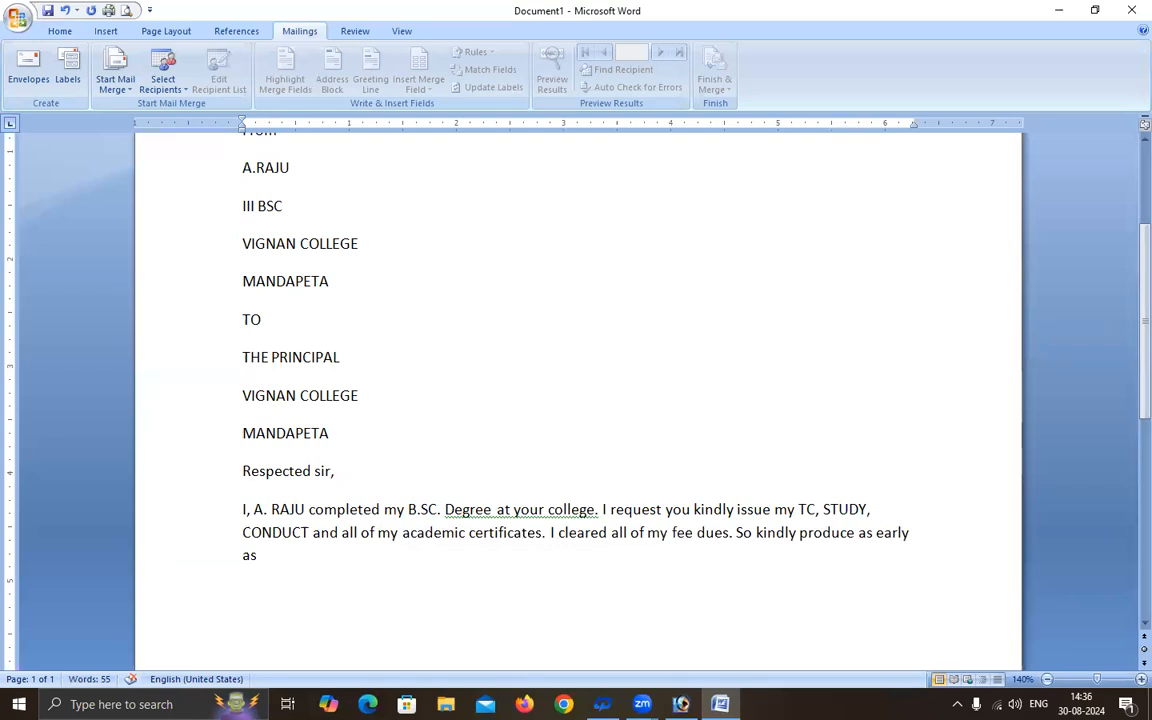
Step: Dismiss the grammar flag on "Degree at your college." in the body paragraph
key(Up)
key(Up)
key(Right)
key(Right)
key(Right)
key(Right)
key(Right)
key(Right)
key(Right)
key(Right)
key(Right)
key(Right)
key(Right)
key(Right)
key(Right)
key(Right)
key(Right)
key(Right)
key(Right)
key(Right)
key(Right)
key(Right)
key(Right)
key(Right)
key(Right)
key(Right)
key(Right)
key(Right)
key(Right)
key(Right)
key(Right)
key(Right)
key(Menu)
key(Down)
key(Return)
Step: Finish the body paragraph with "possible." and add "Thanking you sir" on the line below
key(ctrl+End)
text(possible.)
key(Return)
text(Thankin g)
key(BackSpace)
key(BackSpace)
text(g)
key(BackSpace)
text(g your)
key(BackSpace)
text(sir,)
key(Return)
key(BackSpace)
key(BackSpace)
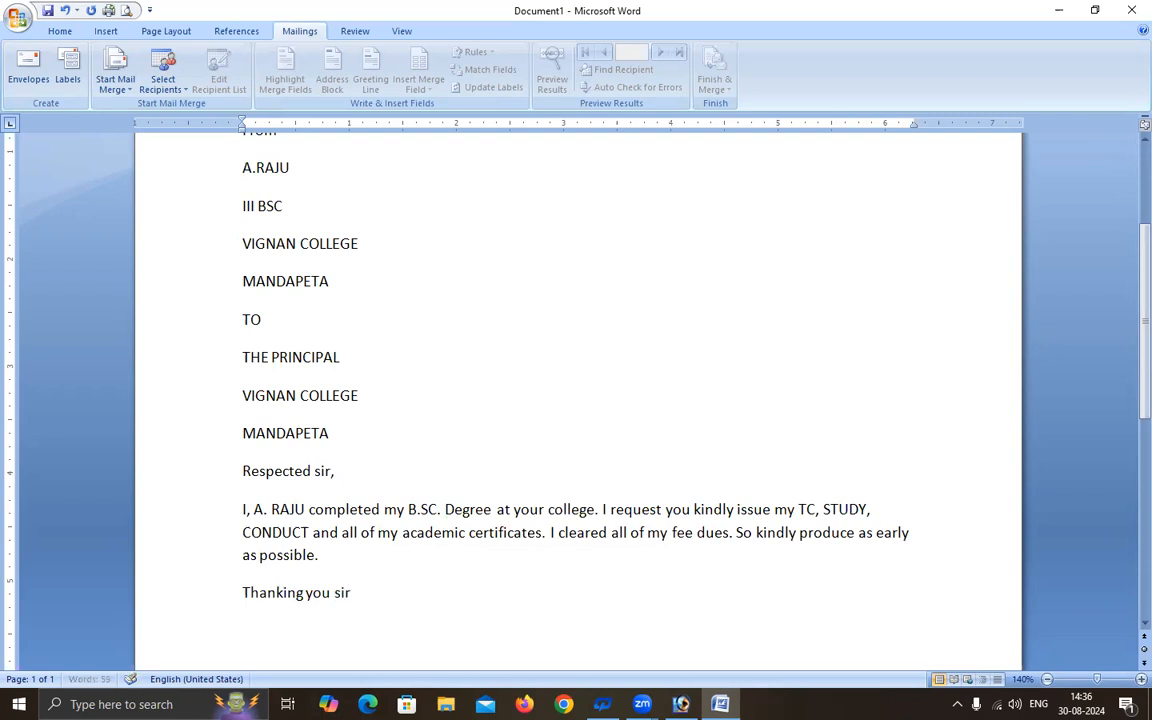
Step: Add the sign-off "Yours faithfully," and, after a blank line, the sender's name in parentheses
text(ours faithf)
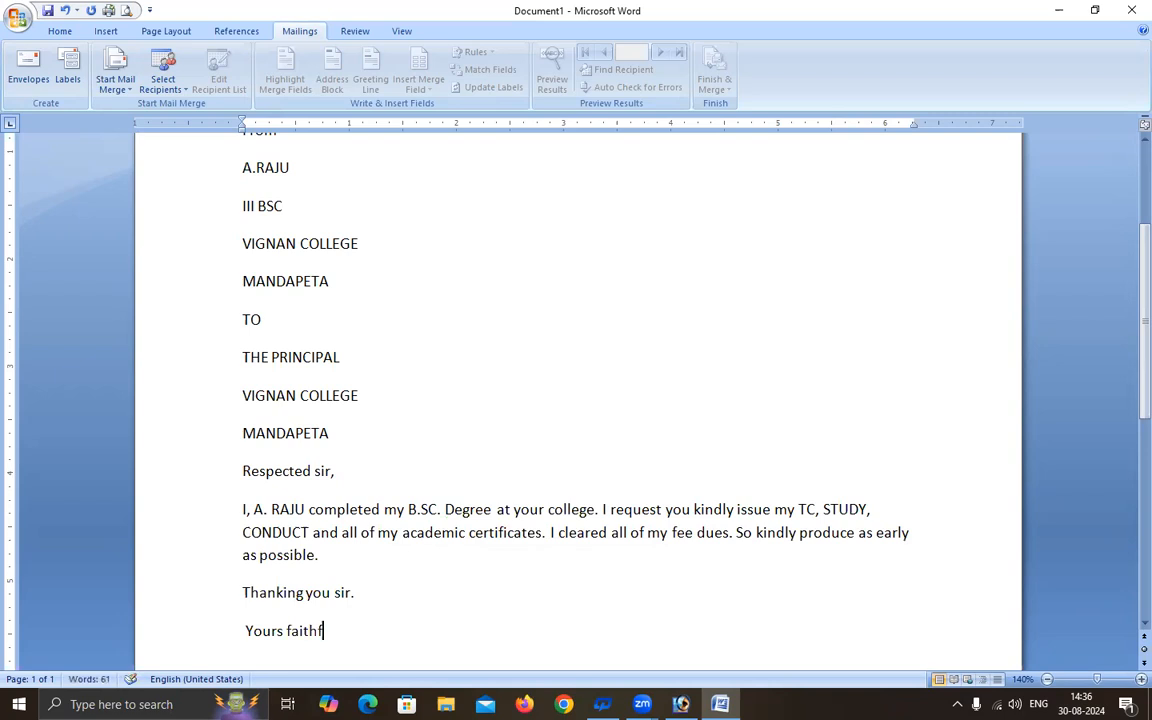
text(ully,)
scroll(1118, 148, down, 5)
key(Return)
key(Return)
text((A.RA)
text(JU))
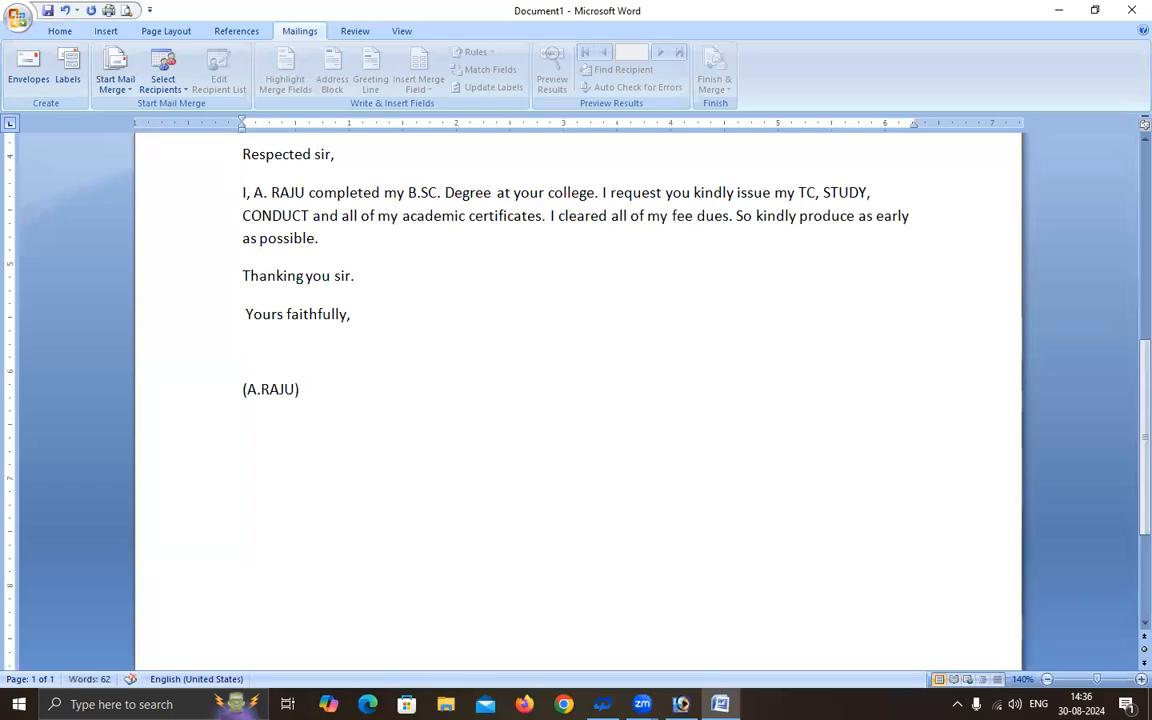
Step: Set the font of the whole letter, from the place line to the signature, to Times New Roman
scroll(1128, 188, up, 5)
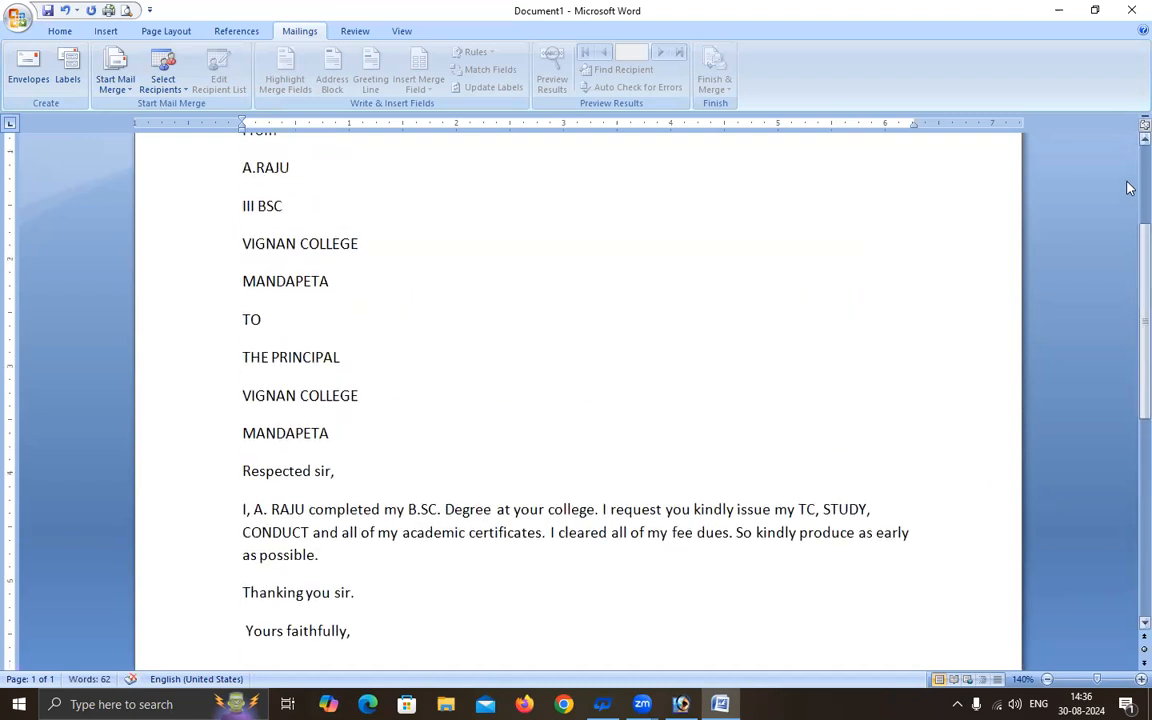
scroll(1128, 188, up, 3)
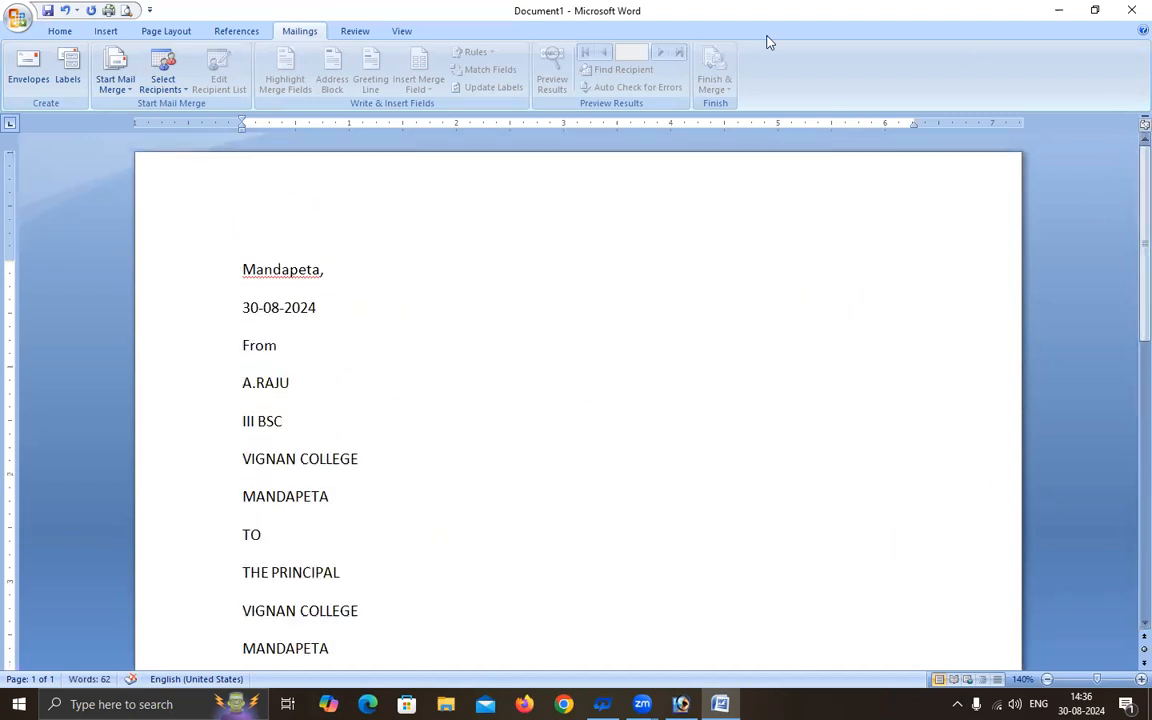
click(60, 30)
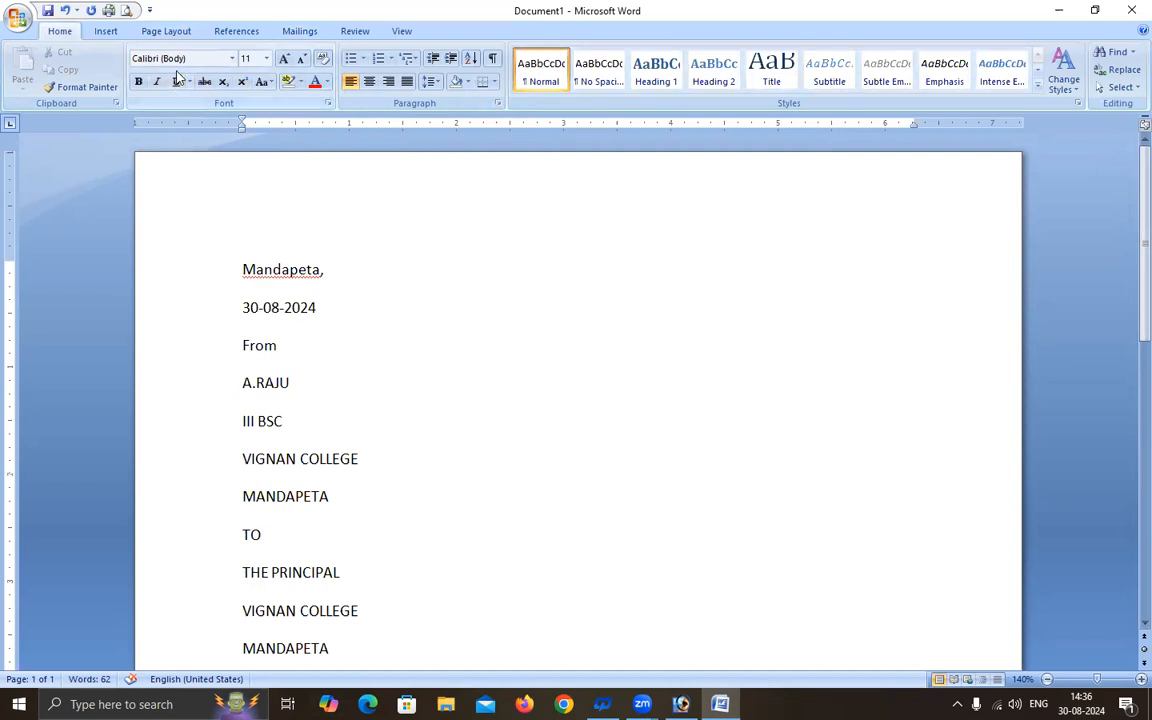
click(231, 62)
click(424, 226)
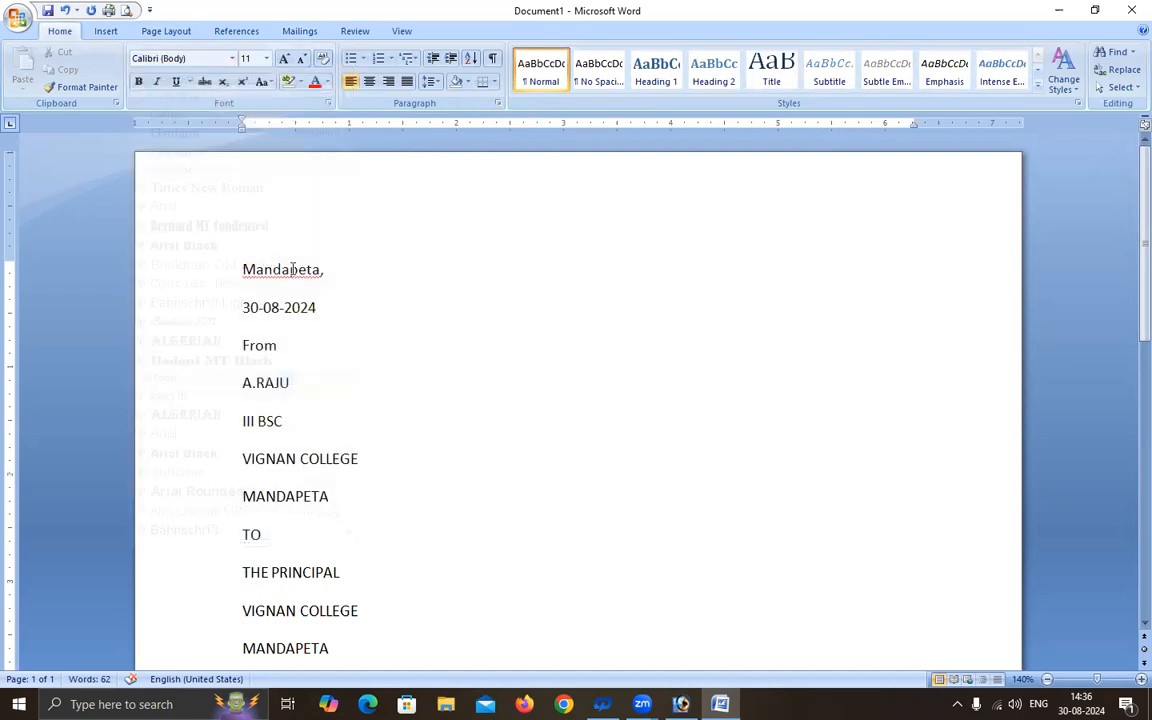
scroll(254, 291, down, 10)
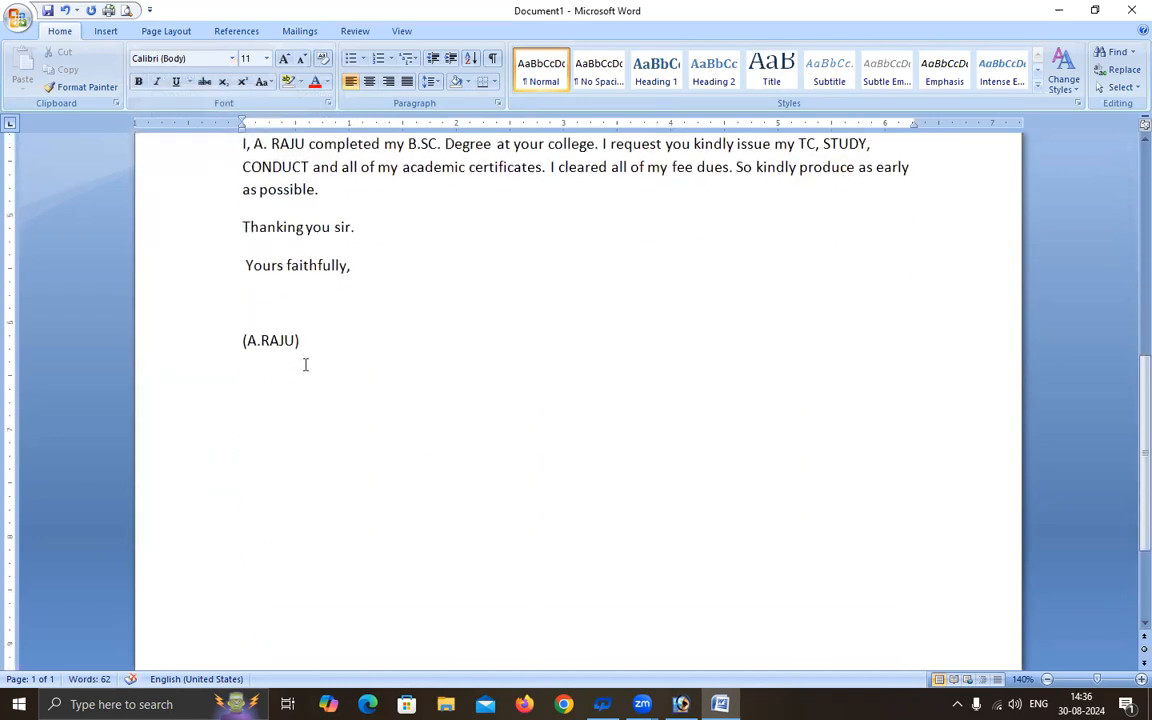
scroll(268, 161, up, 10)
drag(244, 268, 370, 539)
drag(345, 494, 345, 494)
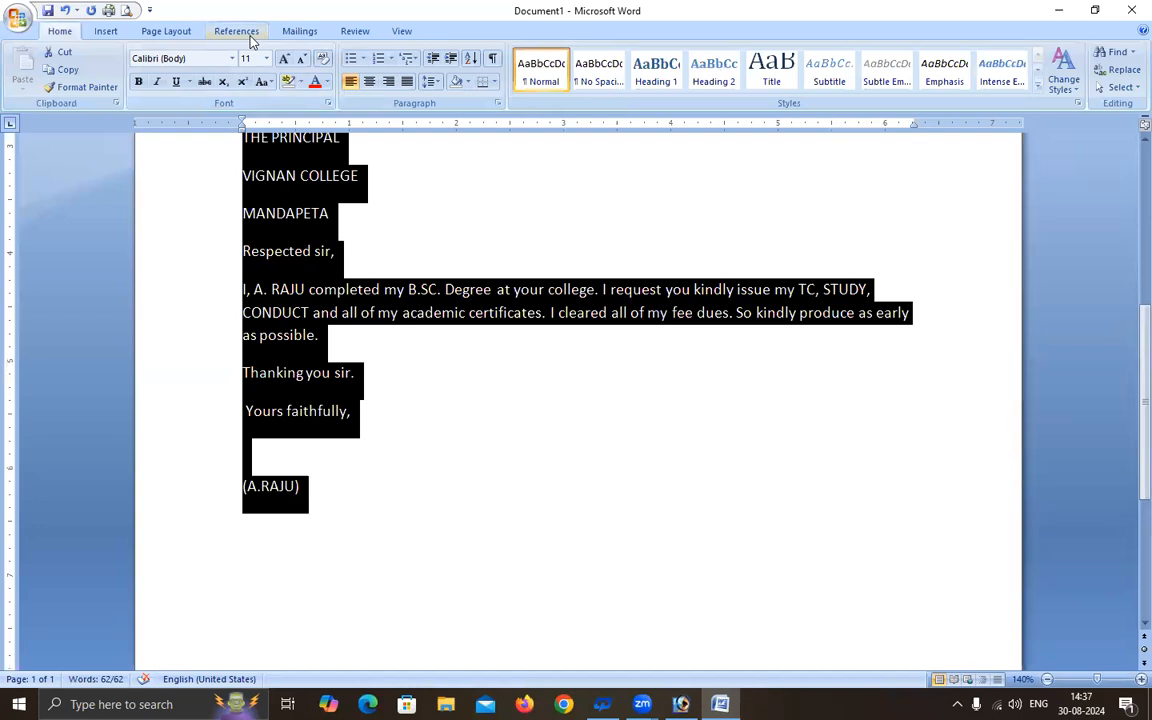
click(232, 58)
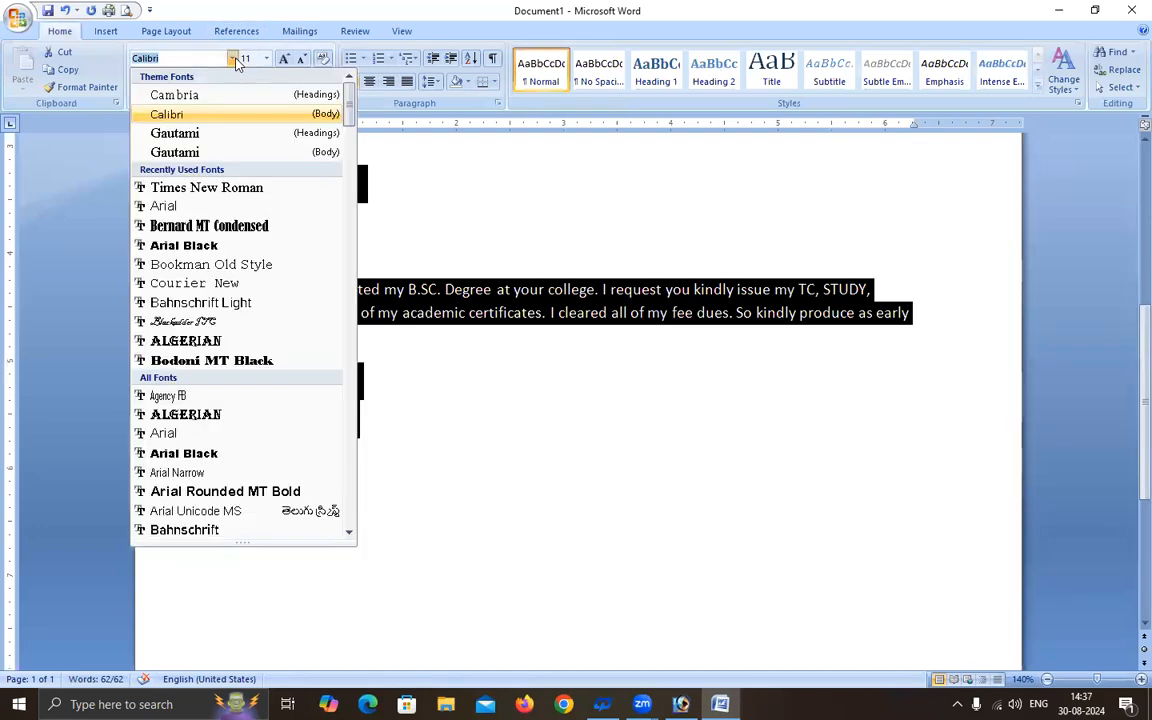
click(222, 190)
scroll(290, 239, up, 4)
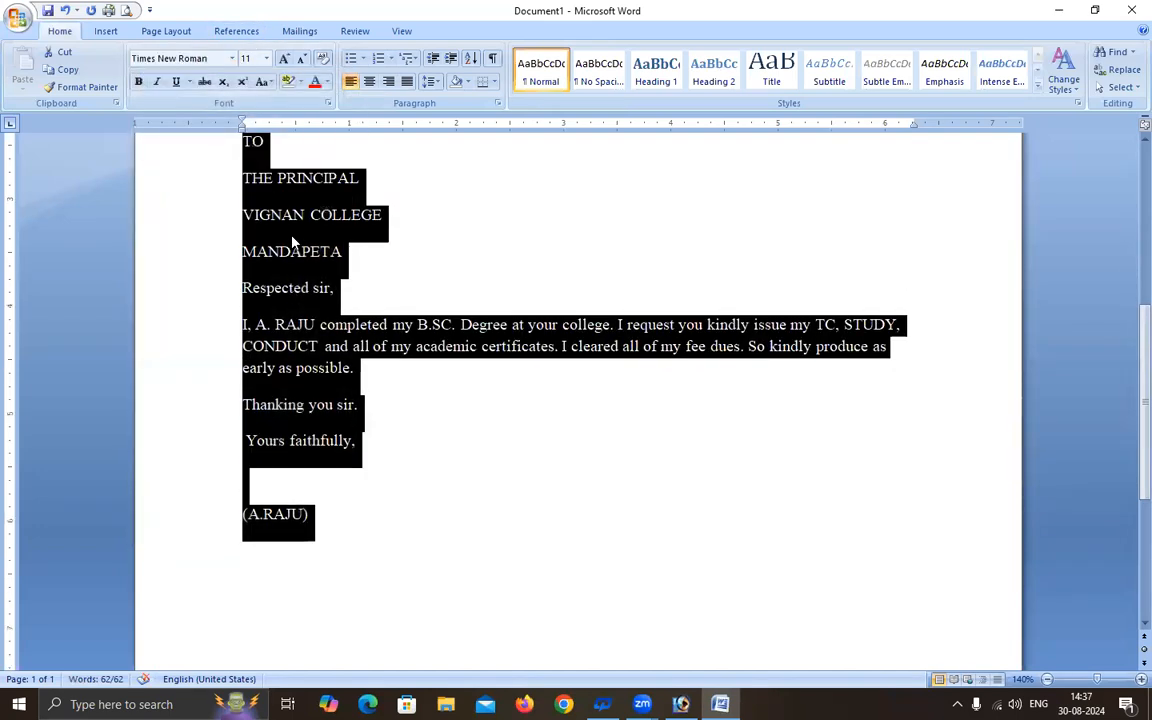
scroll(293, 240, up, 3)
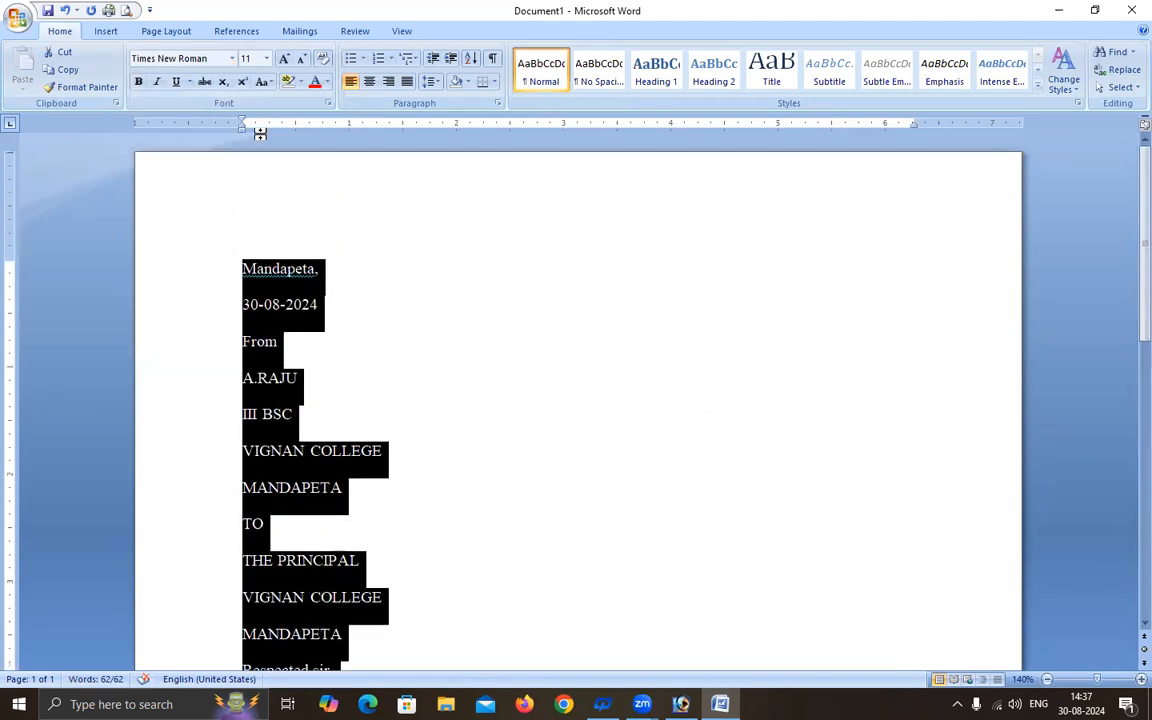
Step: Preview several recently used fonts on the selected letter and apply Arial
click(184, 57)
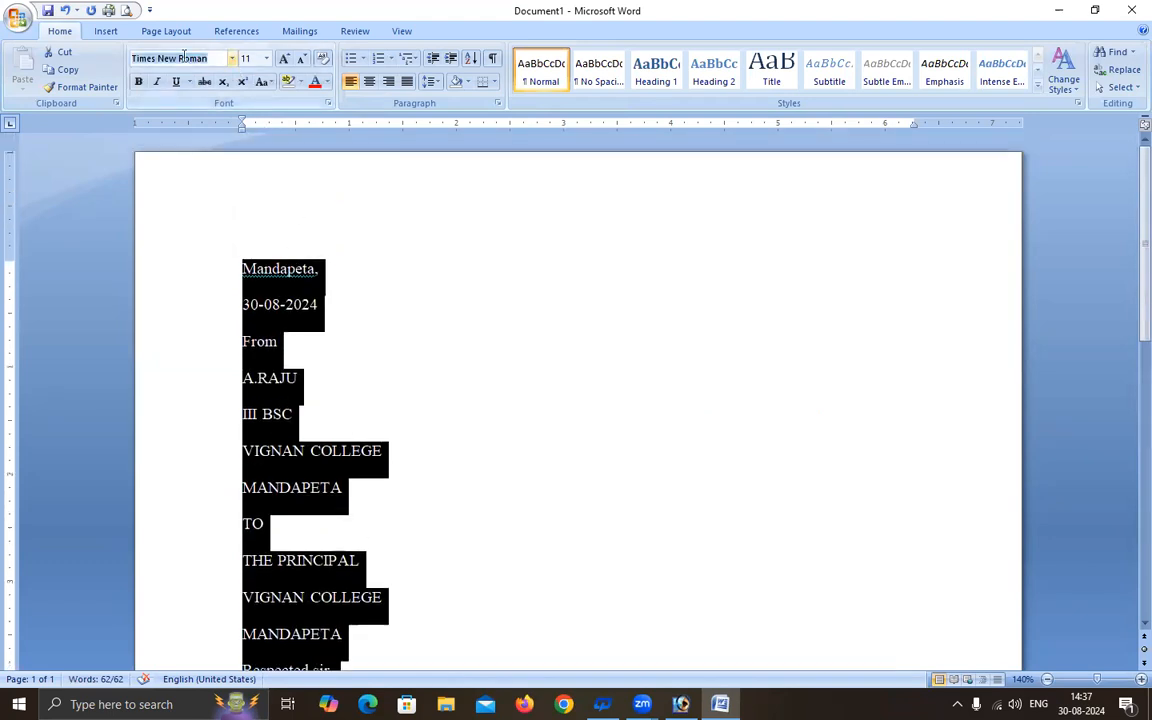
key(Down)
key(Down)
key(Up)
key(Up)
key(Up)
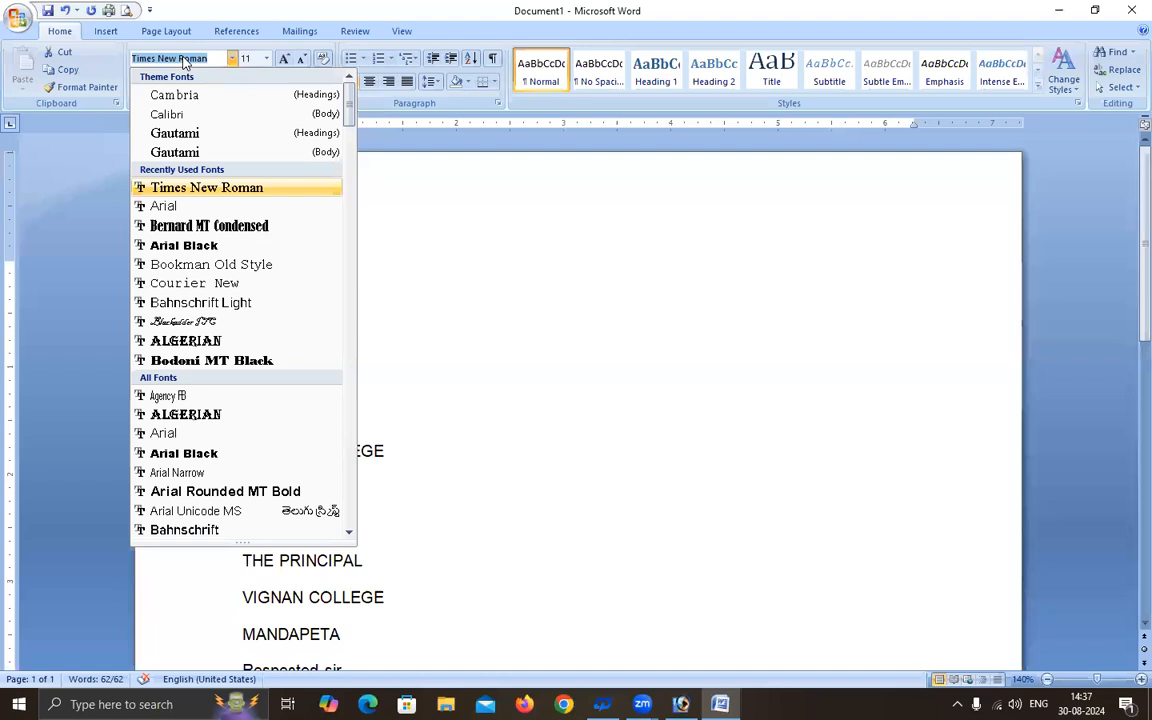
key(Up)
key(Down)
key(Down)
key(Down)
key(Down)
key(Down)
key(Down)
key(Down)
key(Down)
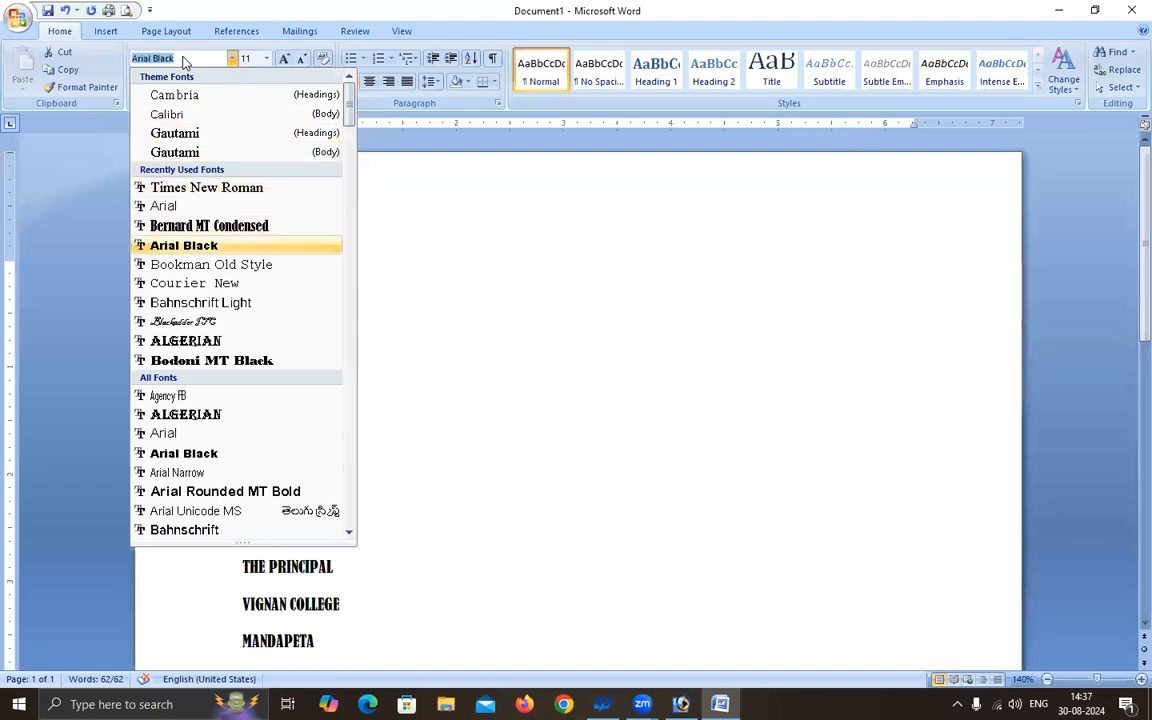
key(Up)
key(Up)
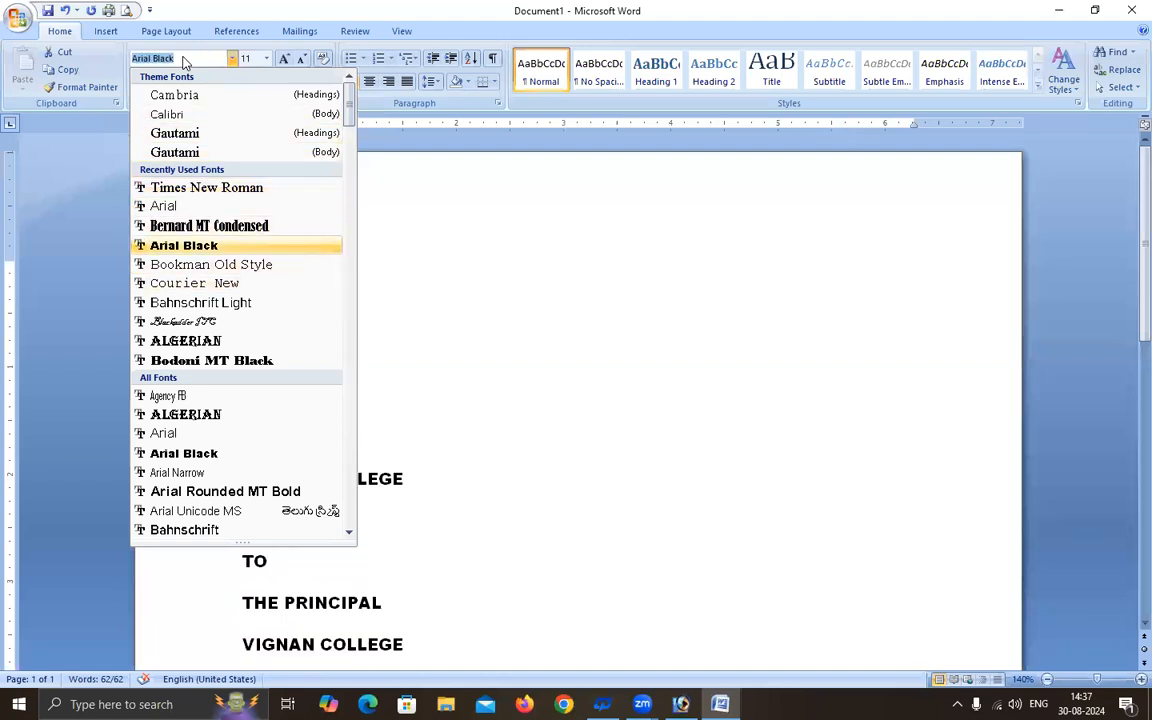
key(Up)
key(Up)
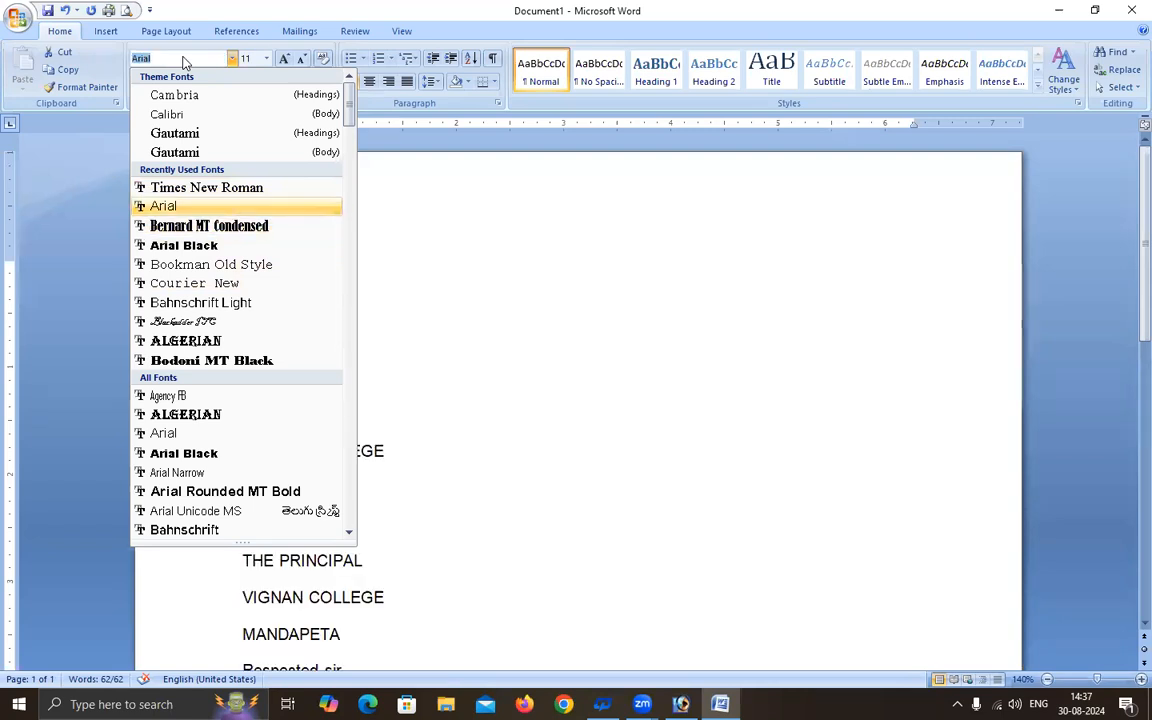
key(Return)
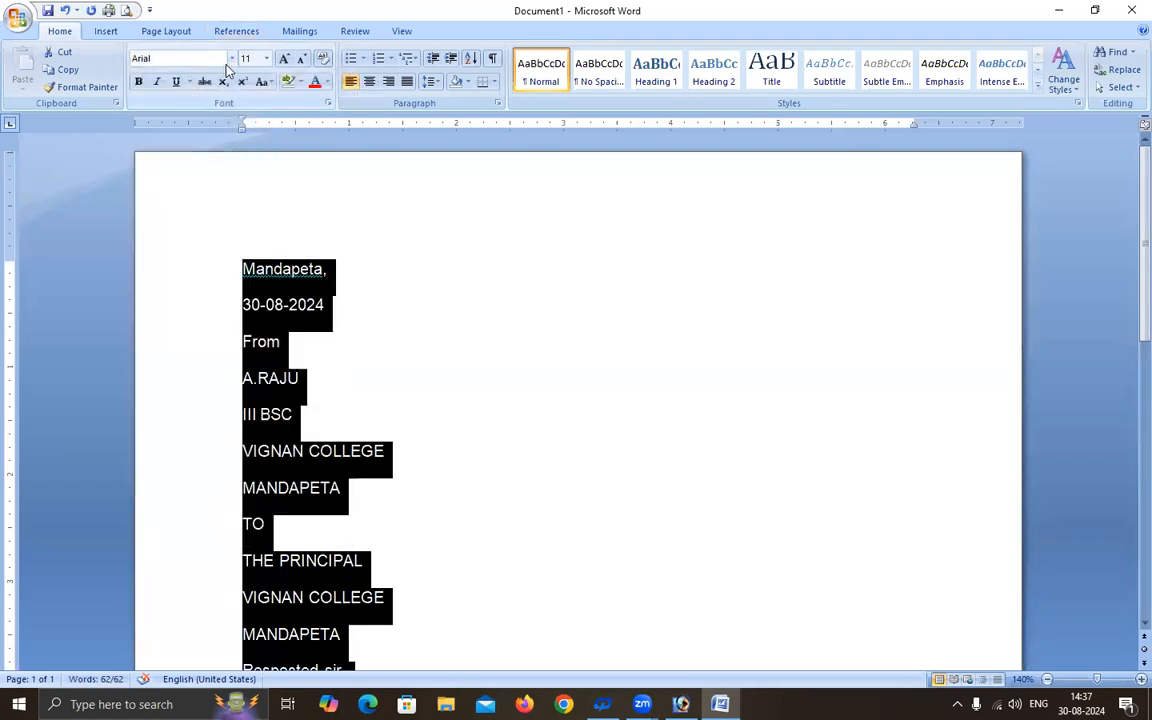
Step: Change the selected letter's font back to Times New Roman and deselect the text
click(231, 58)
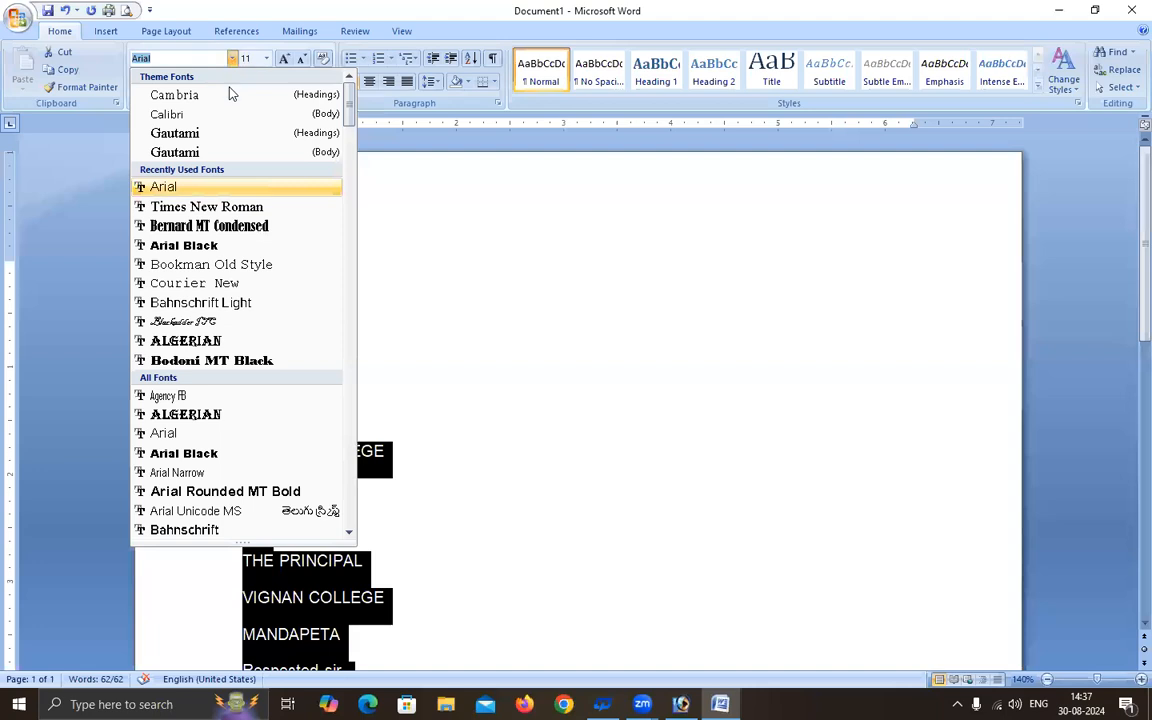
click(250, 208)
scroll(450, 357, down, 2)
scroll(450, 341, up, 2)
click(341, 322)
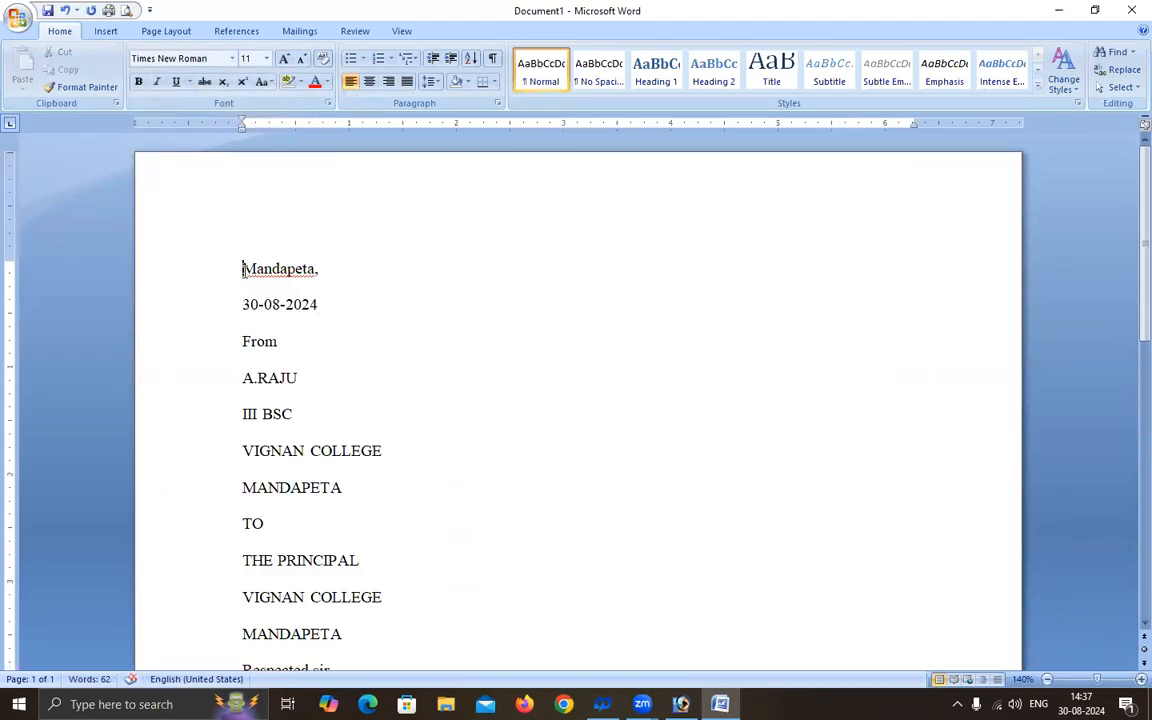
Step: Select the whole letter and set its font size to 12
scroll(305, 347, down, 5)
scroll(330, 450, down, 2)
key(ctrl+a)
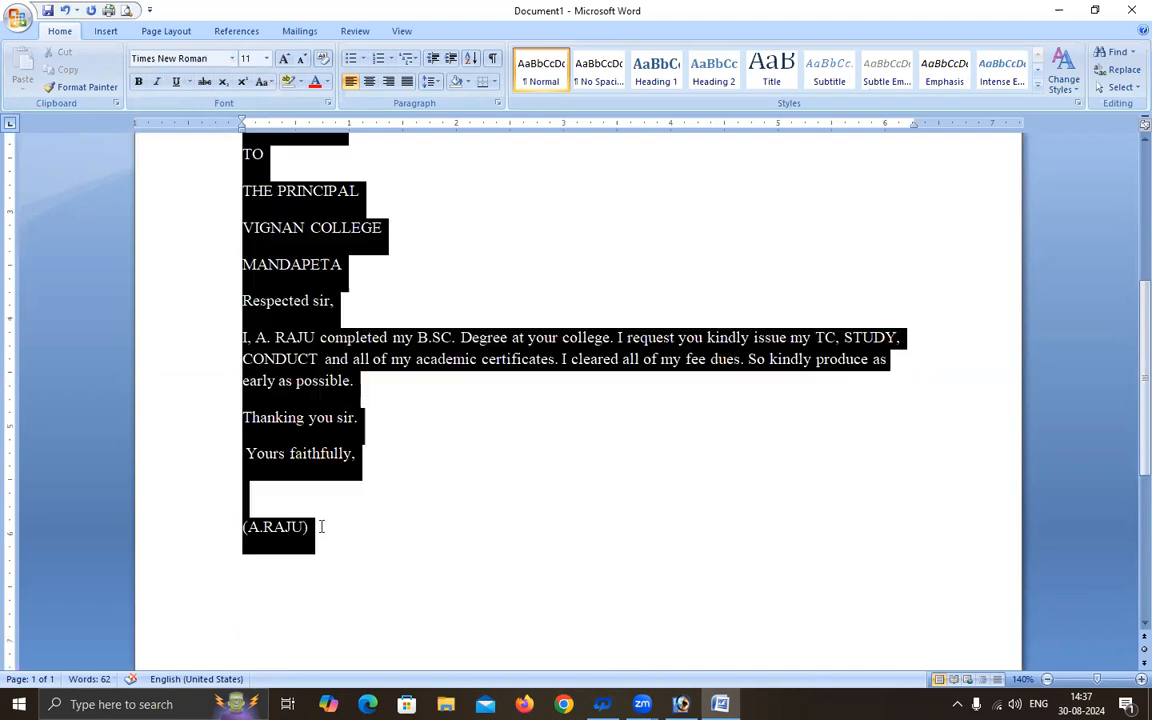
click(266, 58)
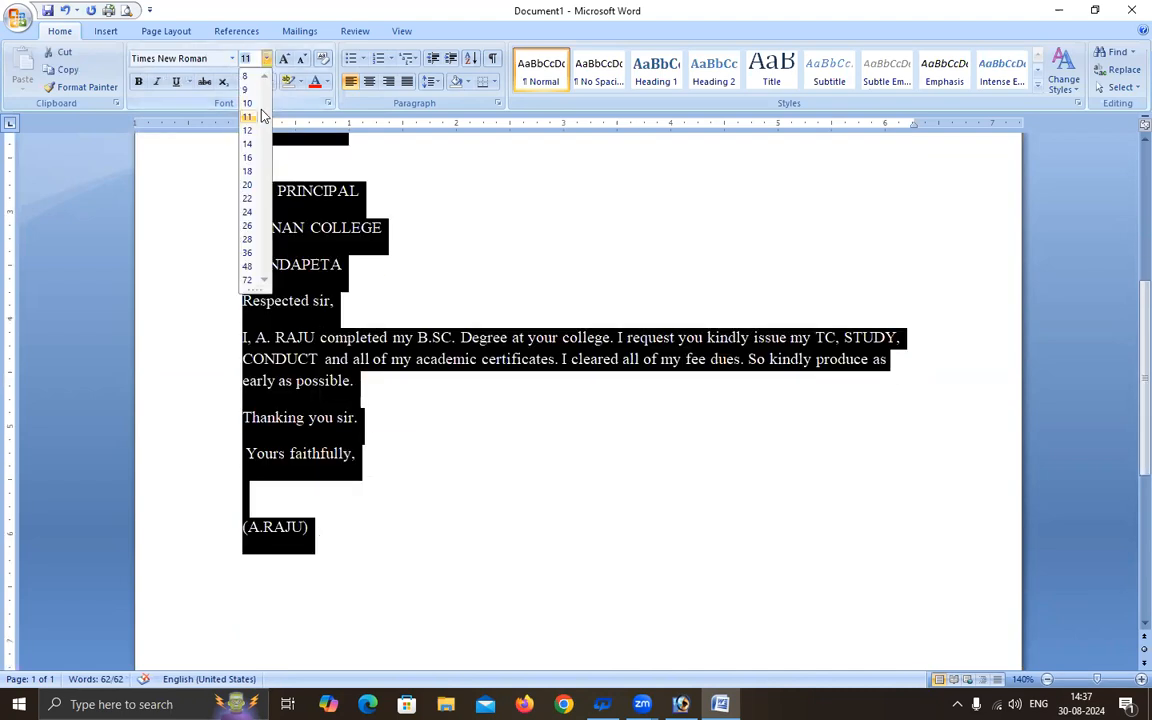
click(249, 129)
Step: Try font size 16 on the selected letter and return it to 12
click(266, 58)
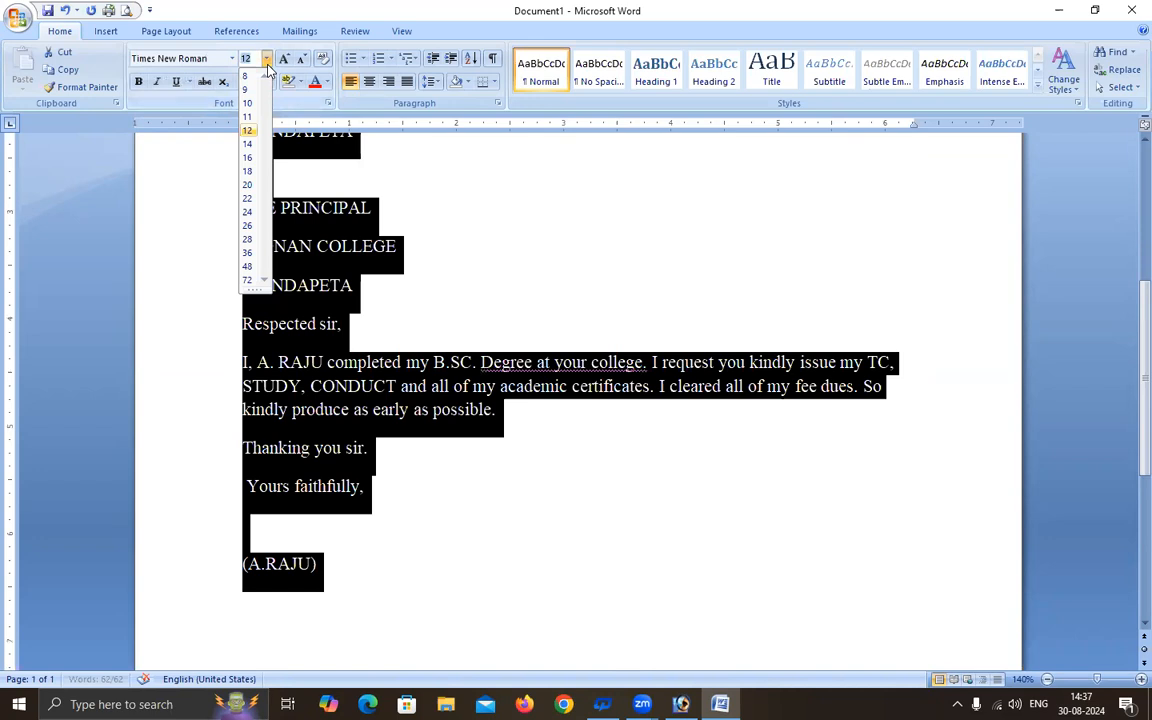
click(250, 158)
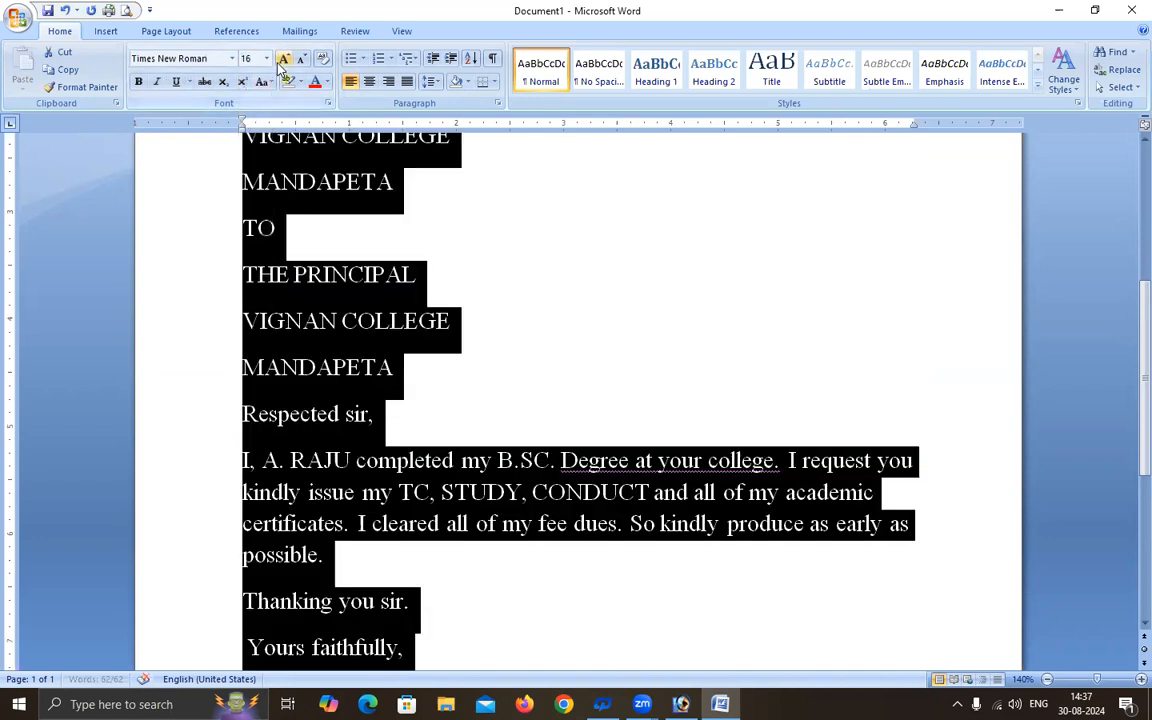
scroll(330, 265, down, 2)
scroll(330, 265, down, 2)
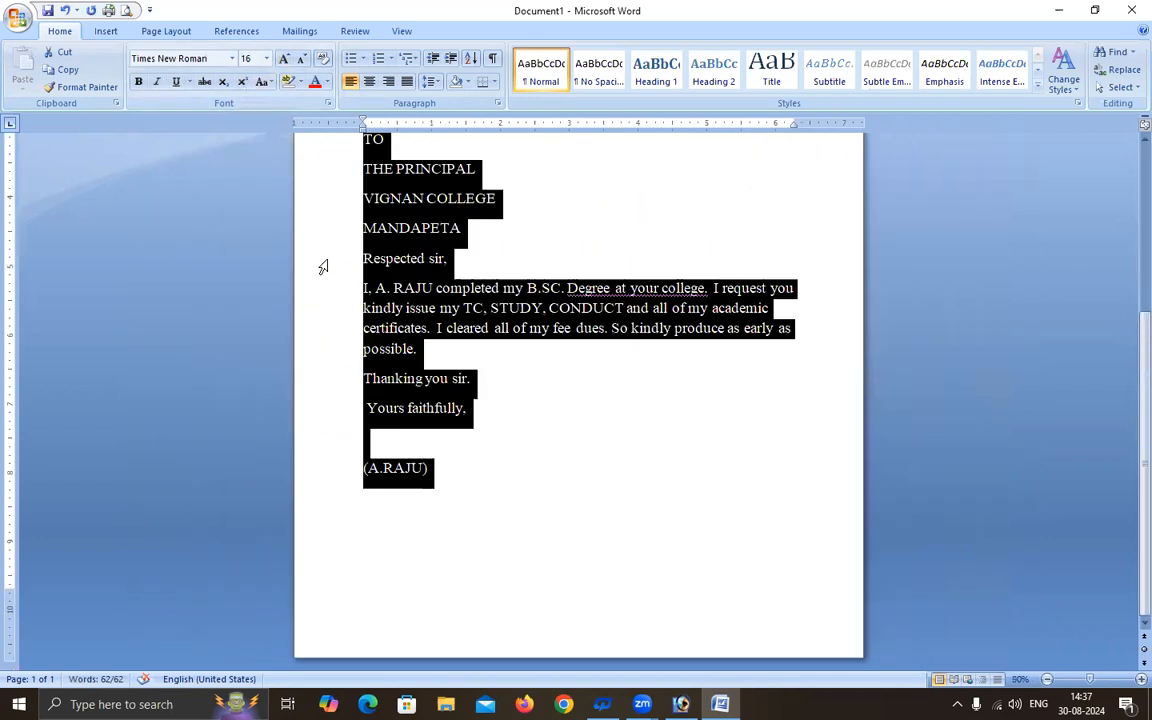
scroll(216, 157, up, 4)
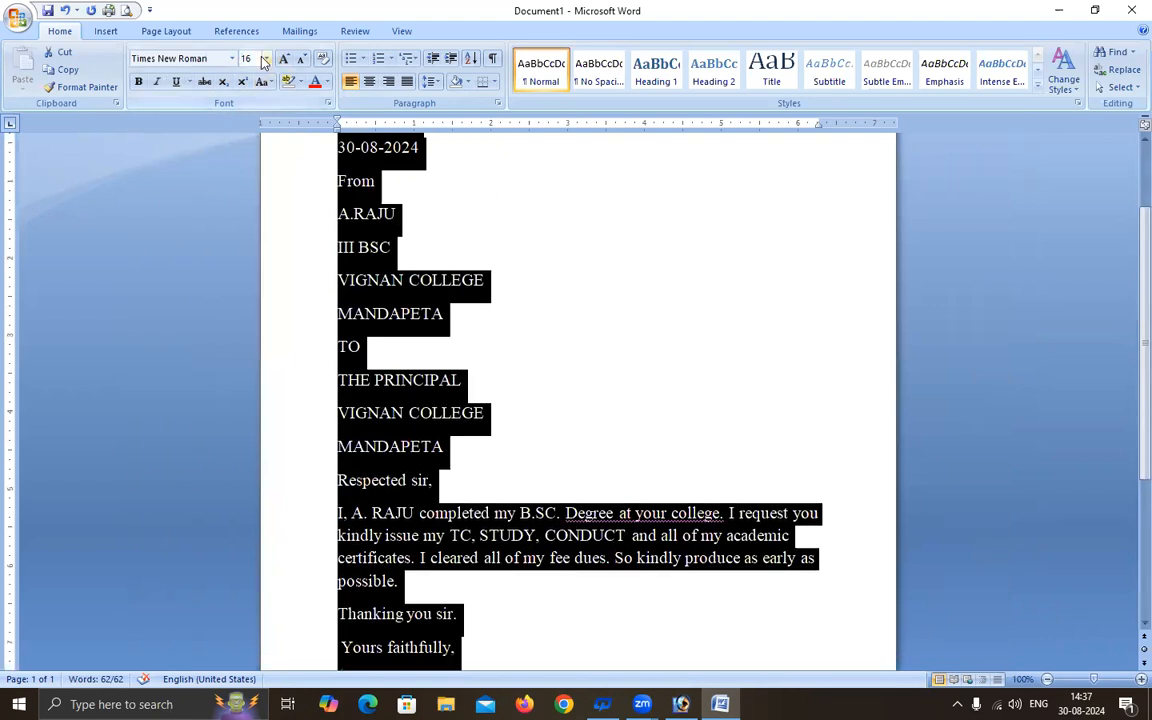
click(265, 58)
click(250, 131)
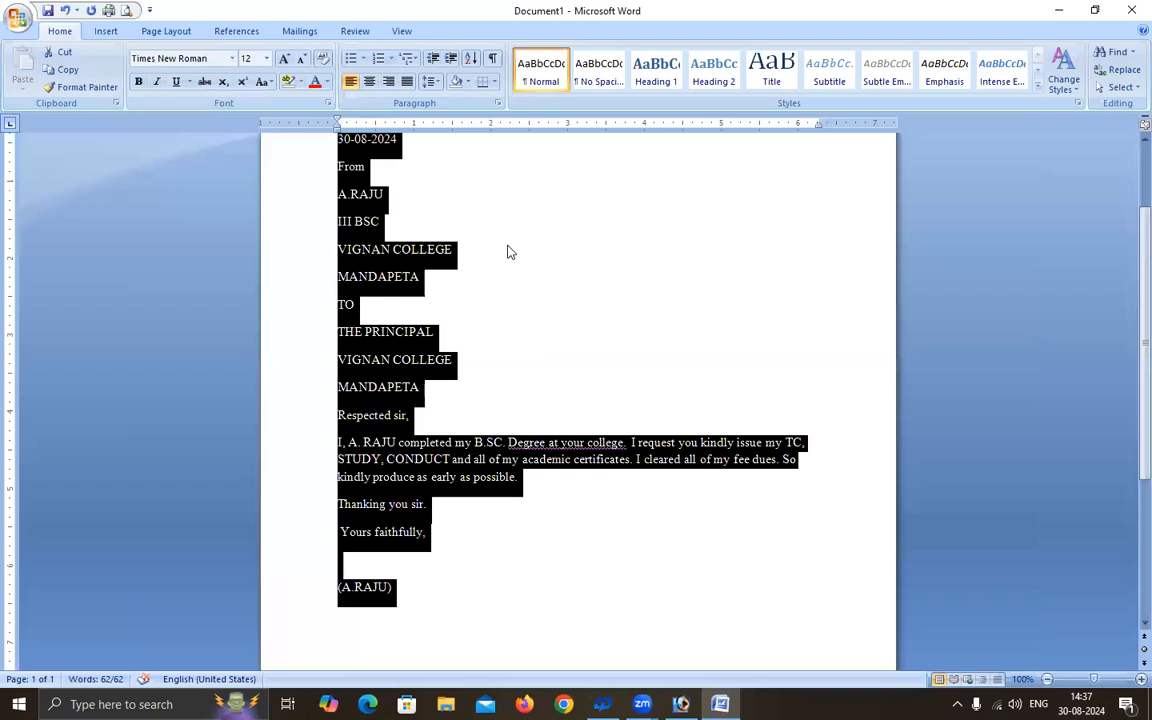
Step: Enlarge the selected letter's text in steps and shrink it back to size 12
click(286, 59)
click(286, 59)
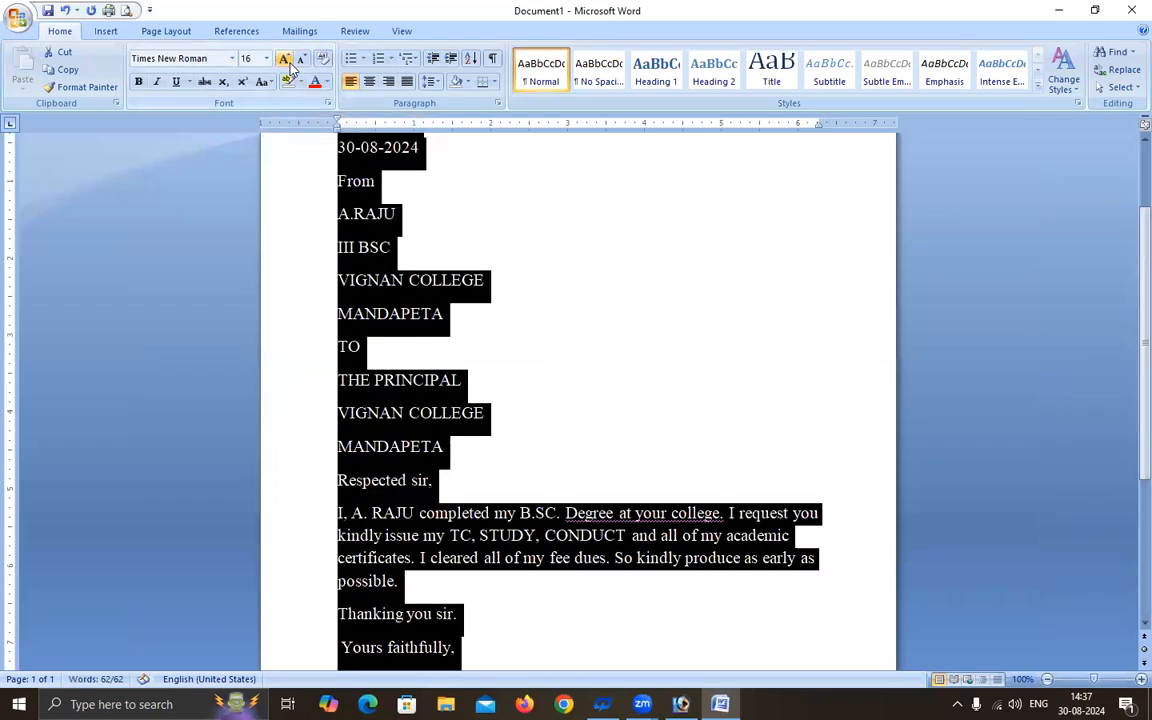
click(286, 59)
click(299, 62)
click(299, 62)
click(299, 62)
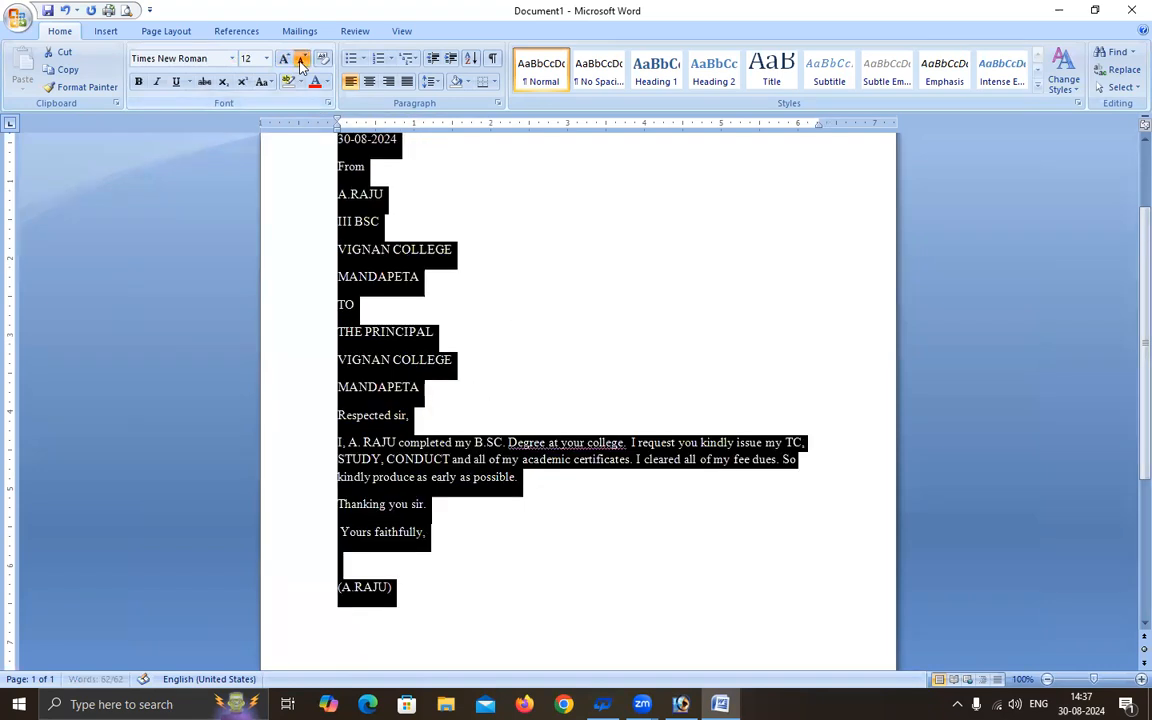
click(300, 63)
click(284, 59)
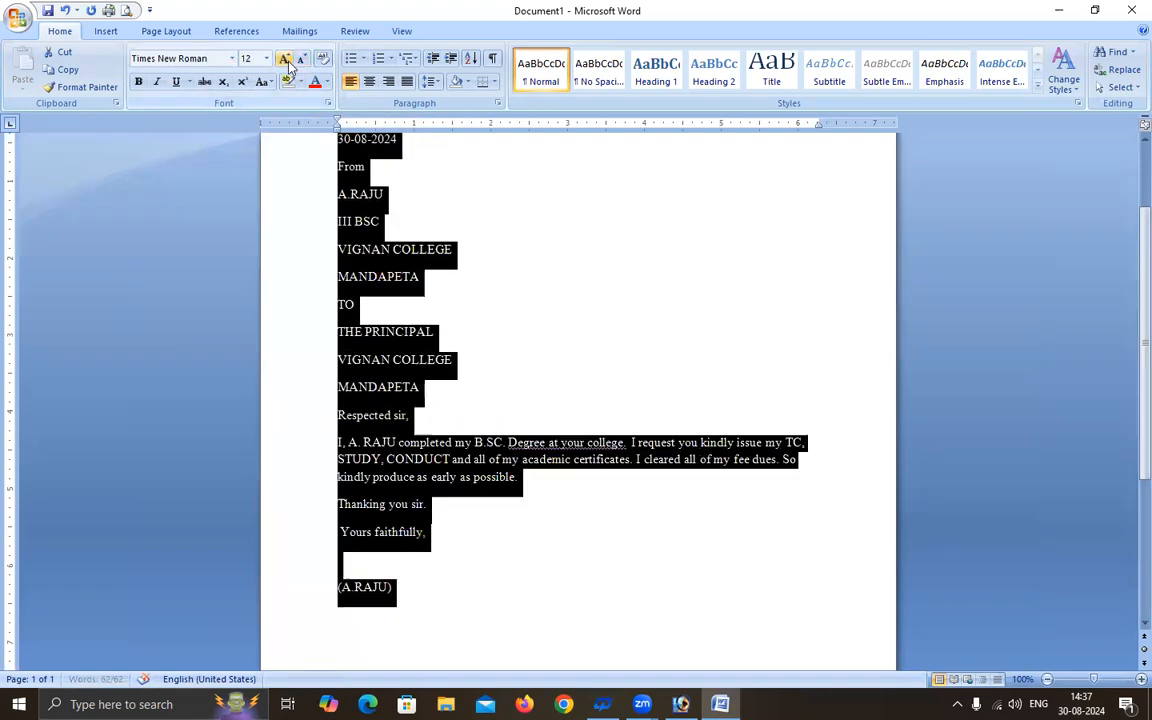
Step: Try bold on the whole letter and on the place line "Mandapeta,", and undo the formatting
click(139, 83)
click(139, 83)
click(404, 214)
scroll(400, 215, up, 2)
triple_click(375, 237)
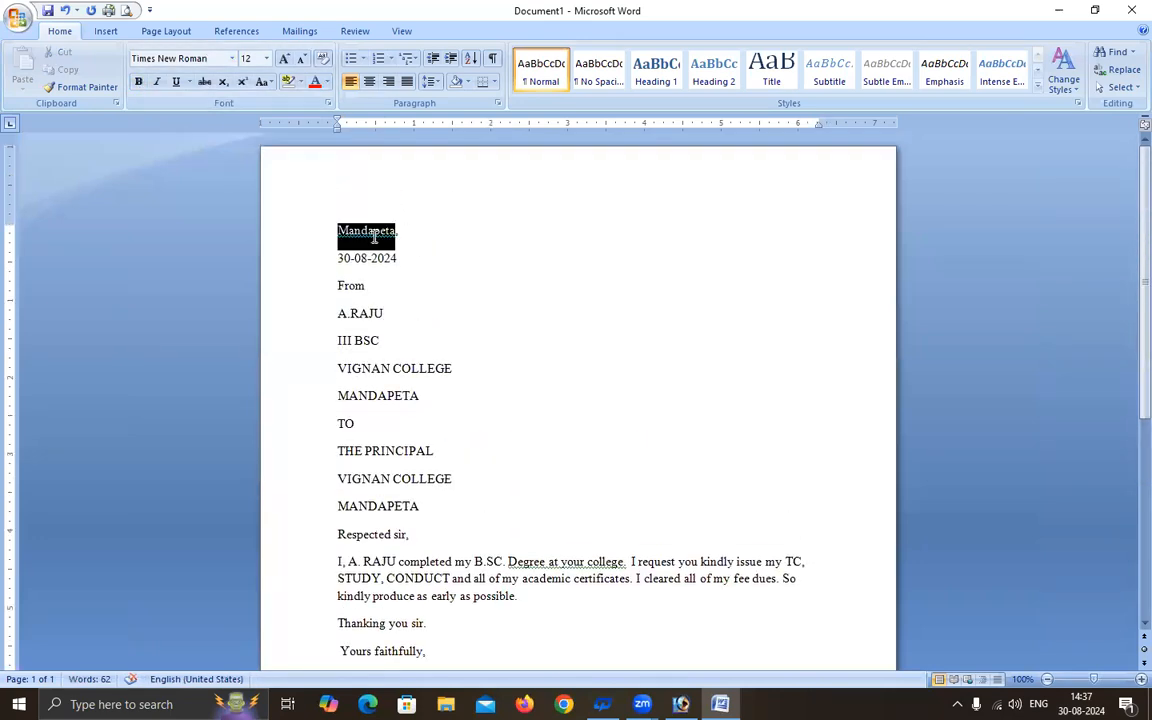
click(139, 82)
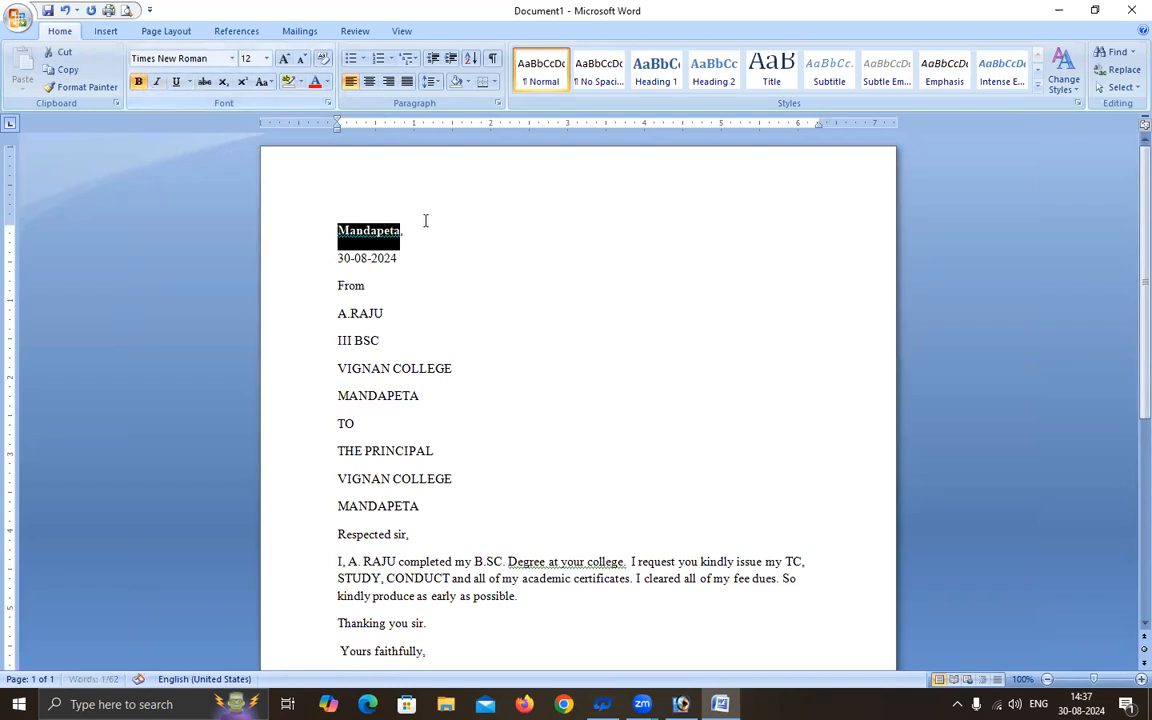
click(340, 229)
key(ctrl+z)
key(ctrl+z)
key(ctrl+z)
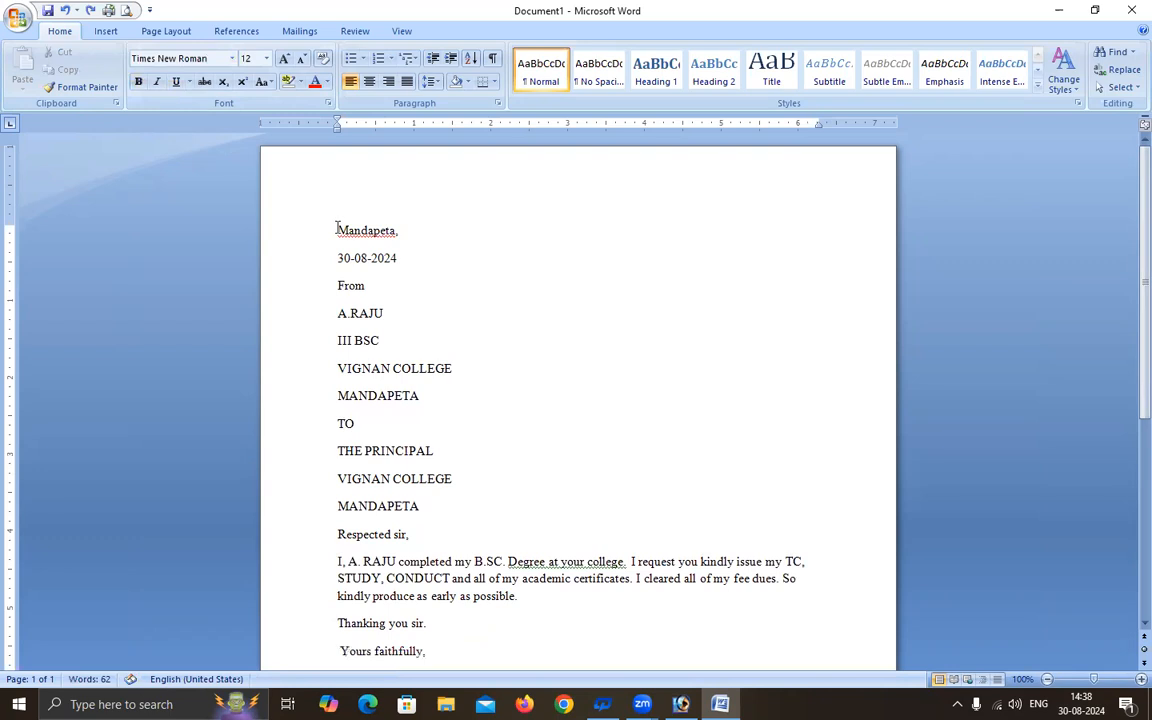
Step: Insert a new line above the place line and enter the title "LETTER TO PRINCIPAL"
key(Return)
key(Up)
text(let)
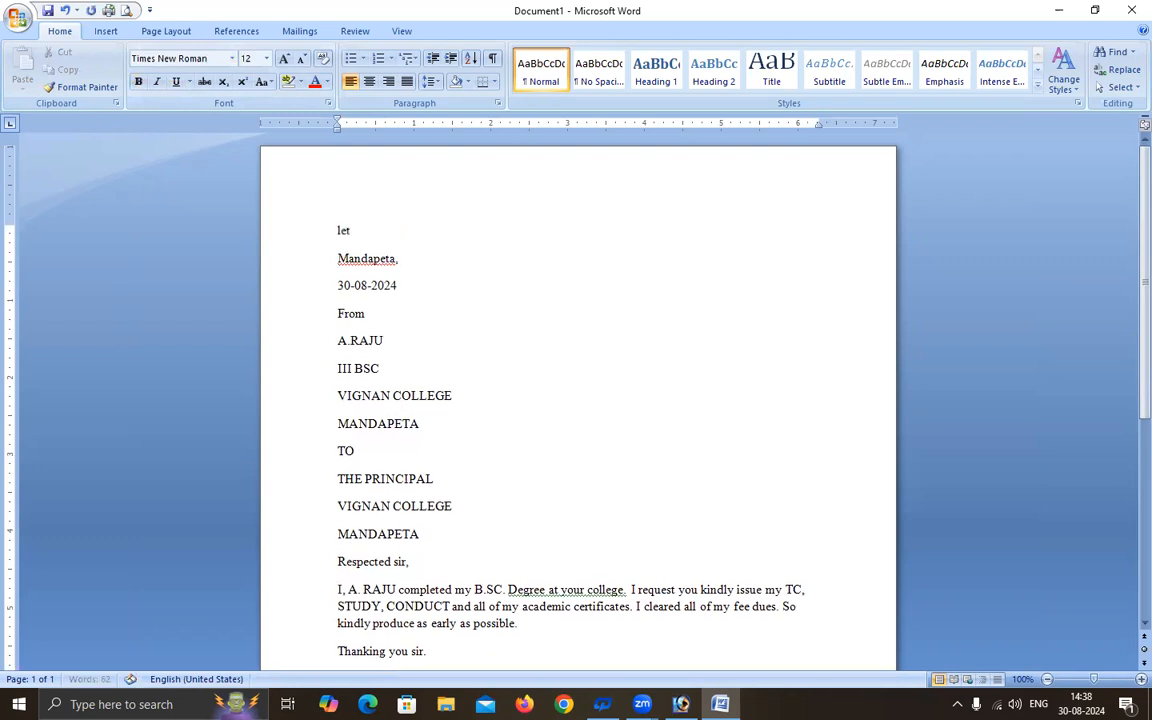
text(LETTER TO PRINCIPAL)
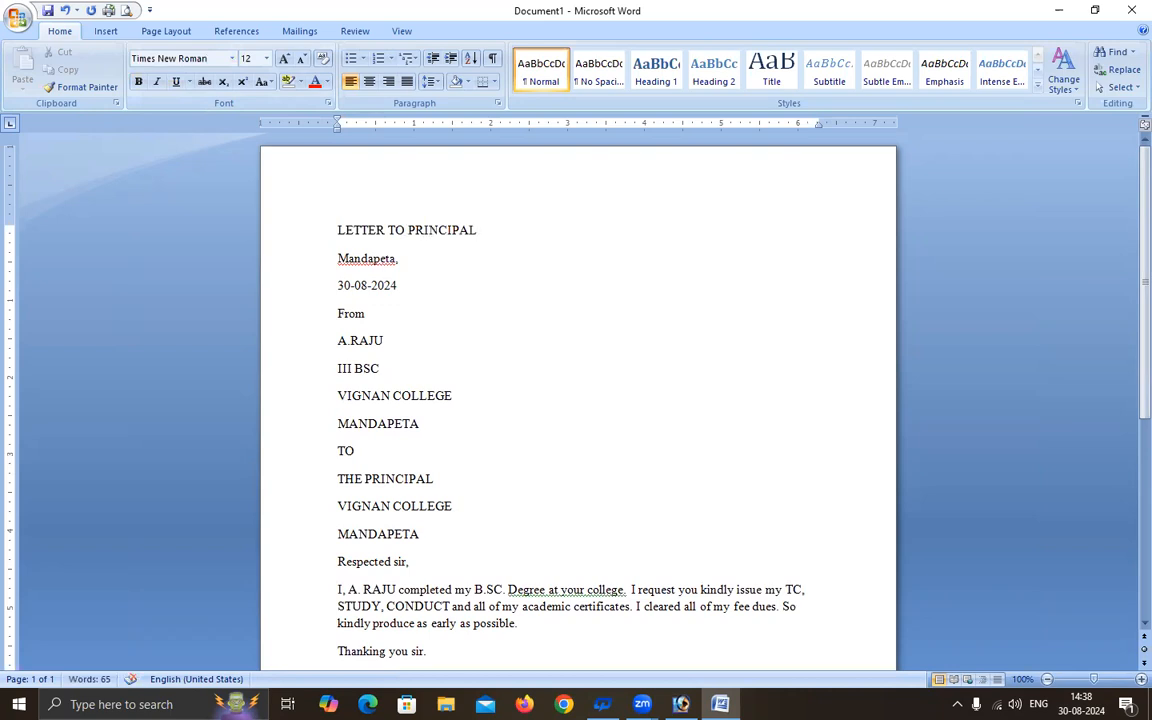
Step: Make the title "LETTER TO PRINCIPAL" bold and enlarge it to size 18
drag(339, 230, 478, 231)
click(138, 83)
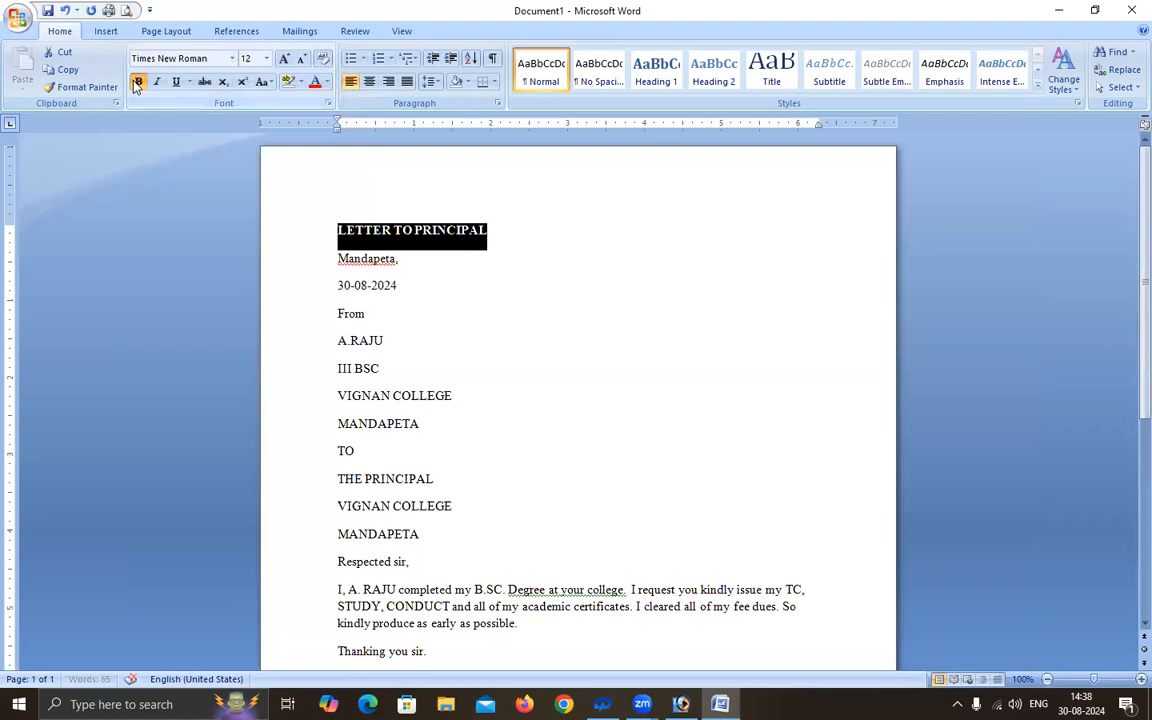
click(138, 83)
click(138, 83)
click(284, 58)
double_click(284, 58)
Step: Try italic on the title and turn it off again
click(157, 83)
click(157, 83)
click(157, 83)
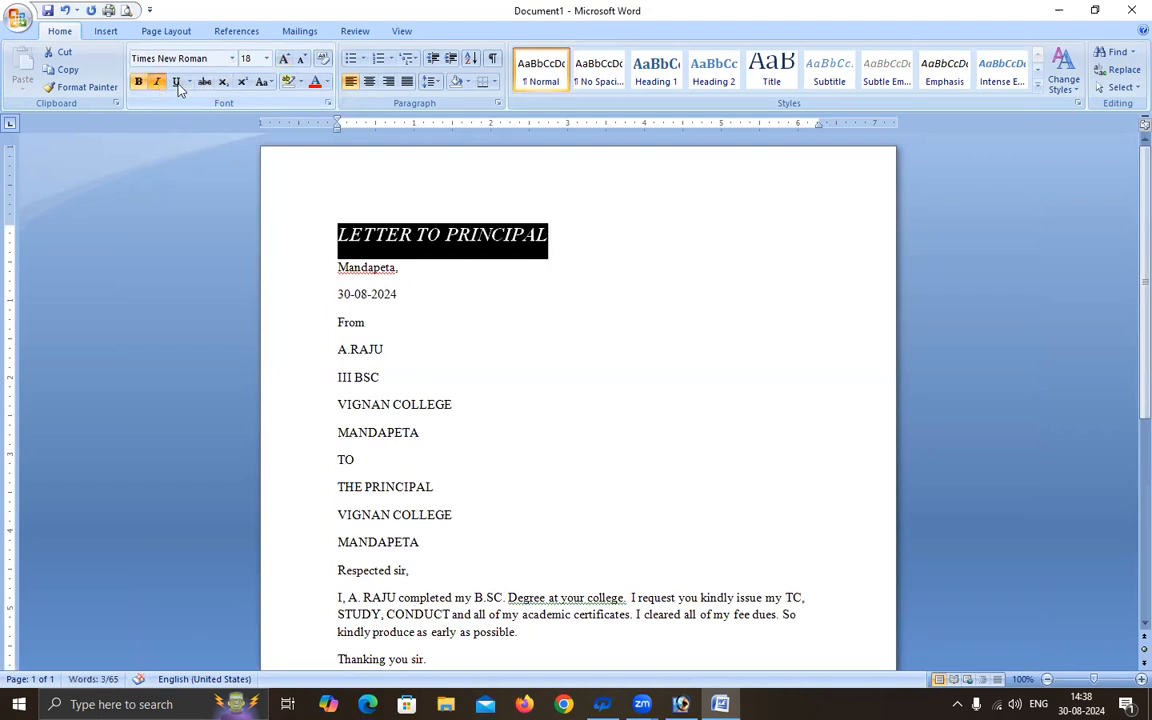
click(157, 82)
Step: Underline the title and try strikethrough on it without keeping the strikethrough
click(175, 83)
click(176, 83)
click(177, 83)
click(202, 83)
click(202, 83)
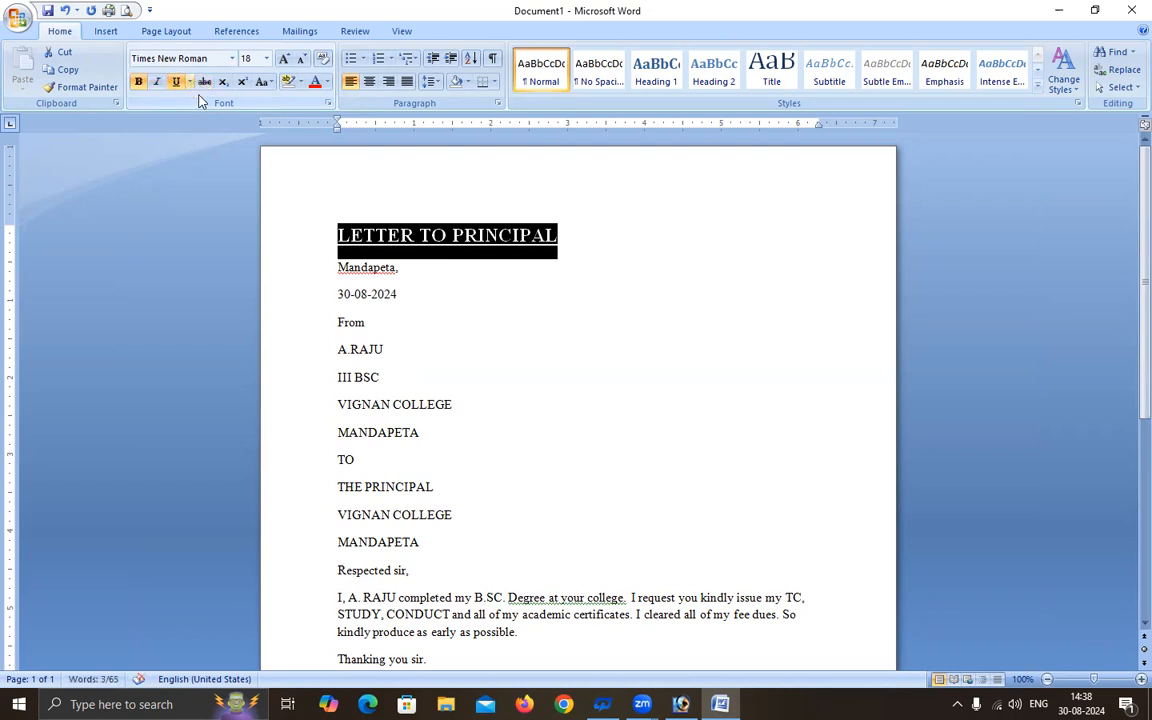
Step: Apply the red font colour to the title and select the title again
click(313, 82)
click(401, 247)
drag(340, 237, 476, 221)
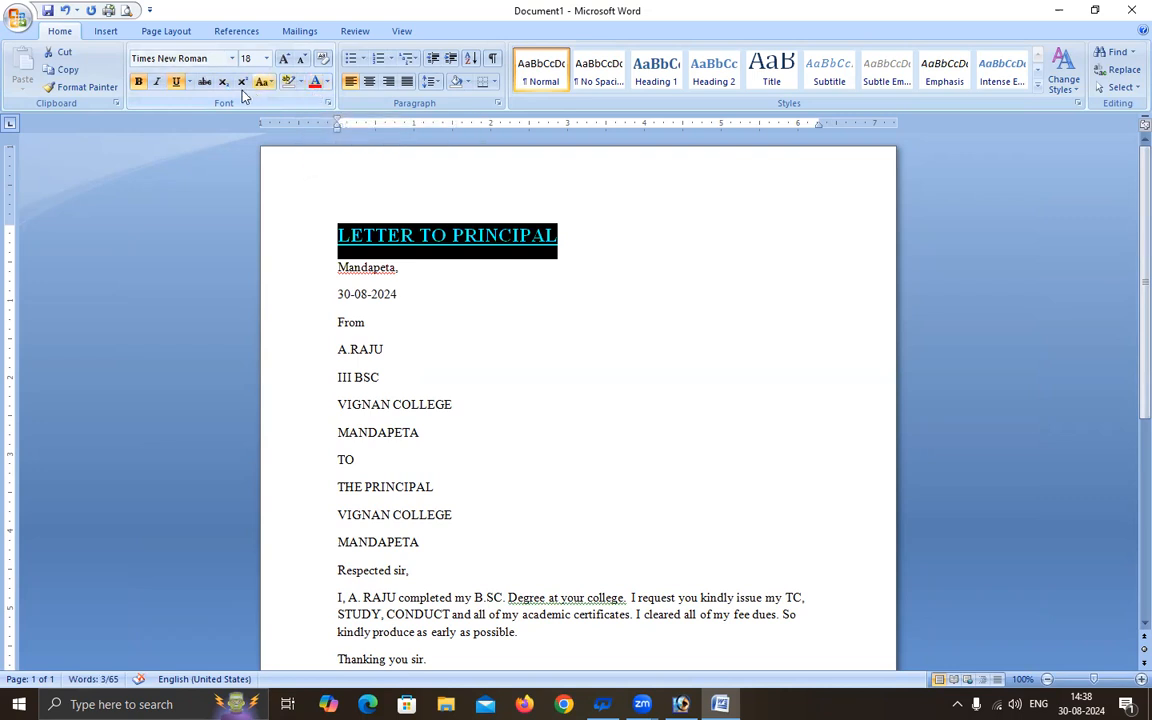
Step: Add the text "H20" below the signature at the end of the letter, leaving a blank line between them
scroll(401, 257, down, 1)
scroll(401, 257, down, 3)
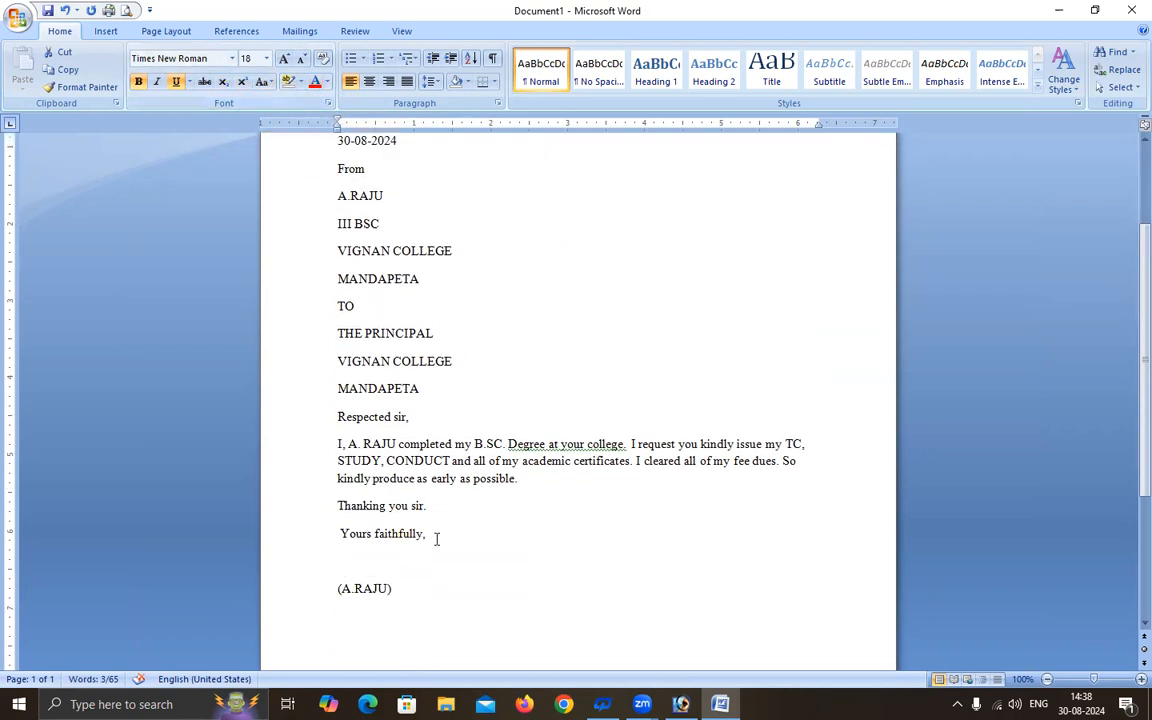
click(447, 576)
scroll(459, 574, down, 4)
key(Return)
key(Return)
text(H)
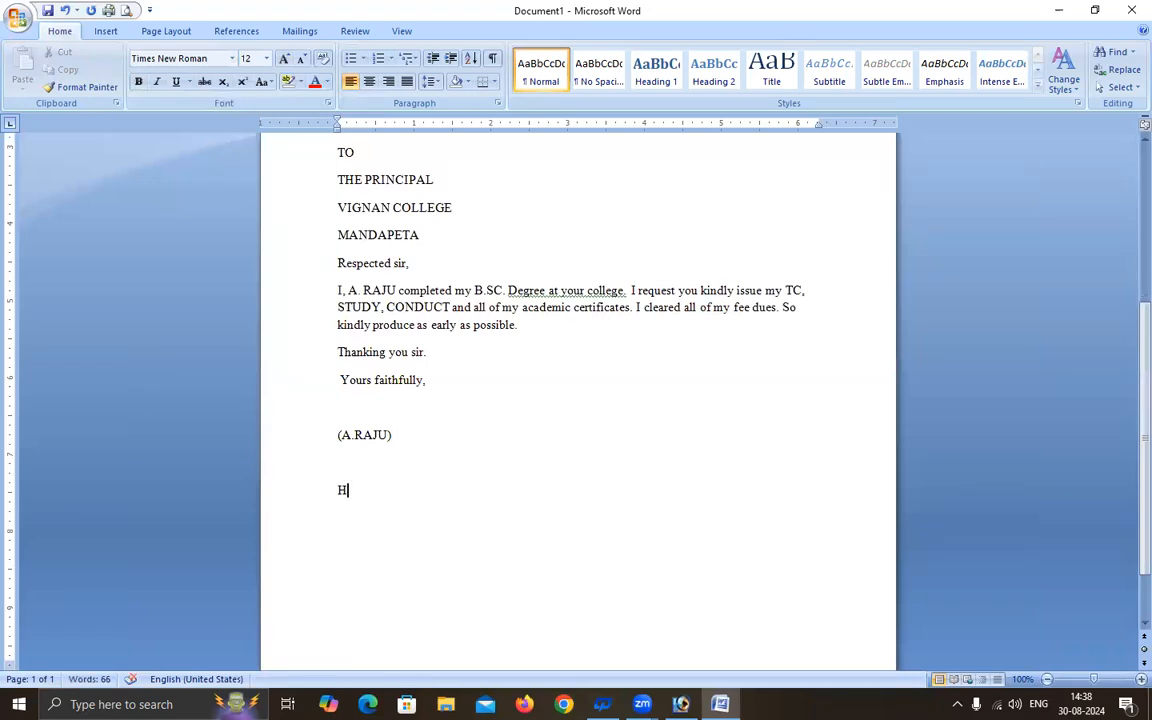
text(20)
Step: Format the 2 in "H20" as subscript and deselect it
drag(344, 490, 351, 490)
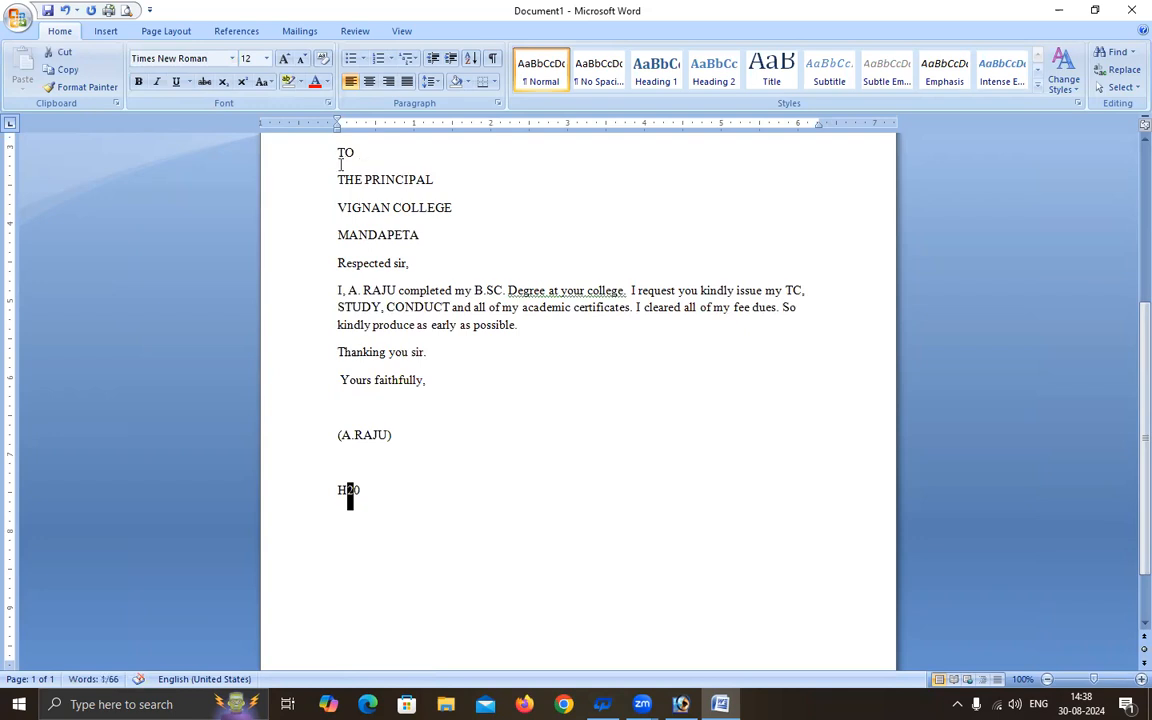
click(222, 81)
scroll(454, 550, up, 4)
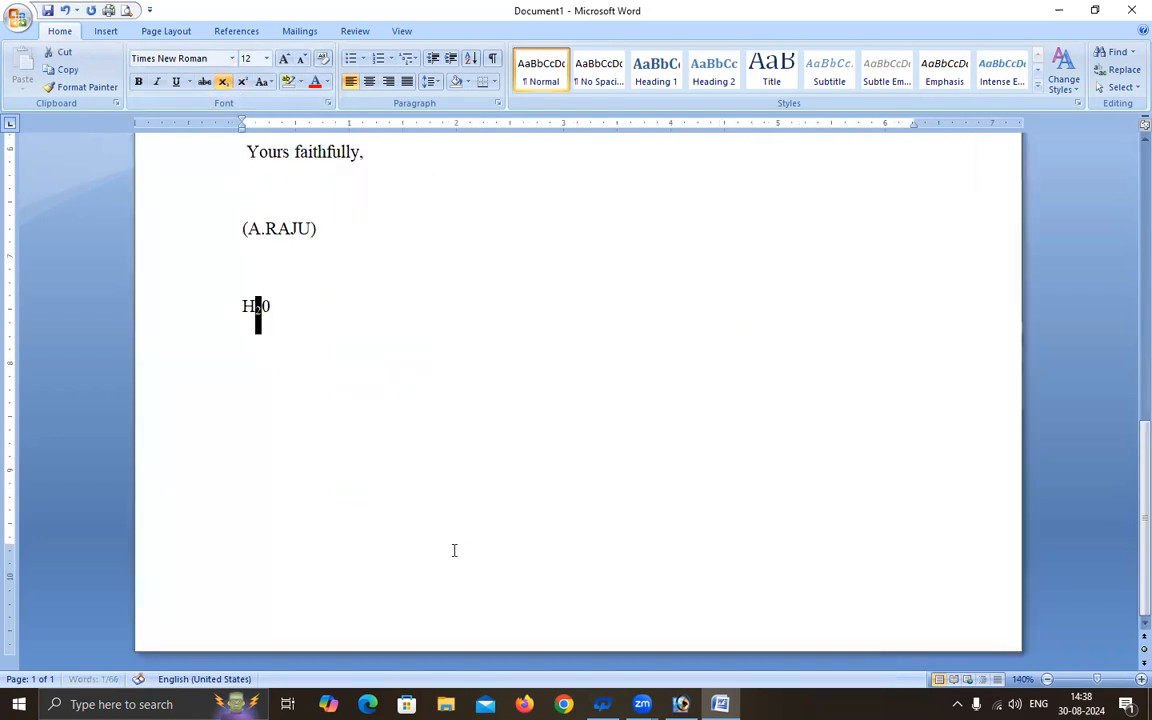
scroll(454, 550, up, 1)
click(290, 293)
Step: Add the expression "A2+B2" on a new line below the H20 formula
scroll(290, 293, up, 5)
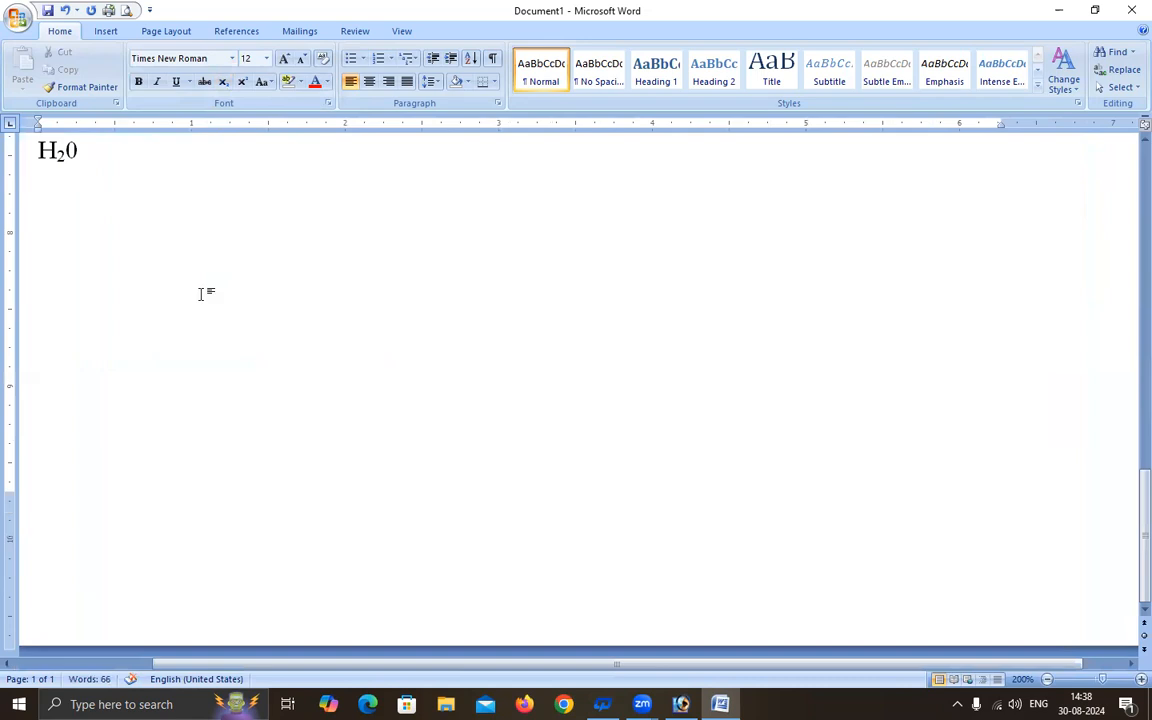
scroll(202, 293, up, 3)
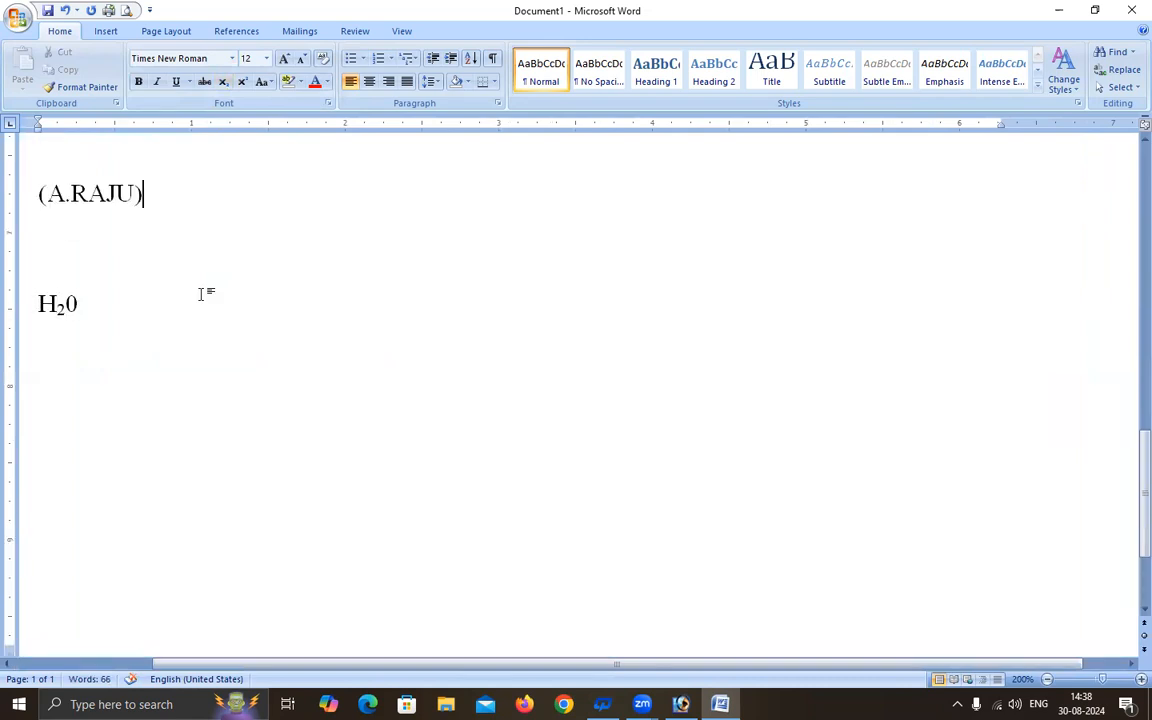
key(Return)
text(A2+B2)
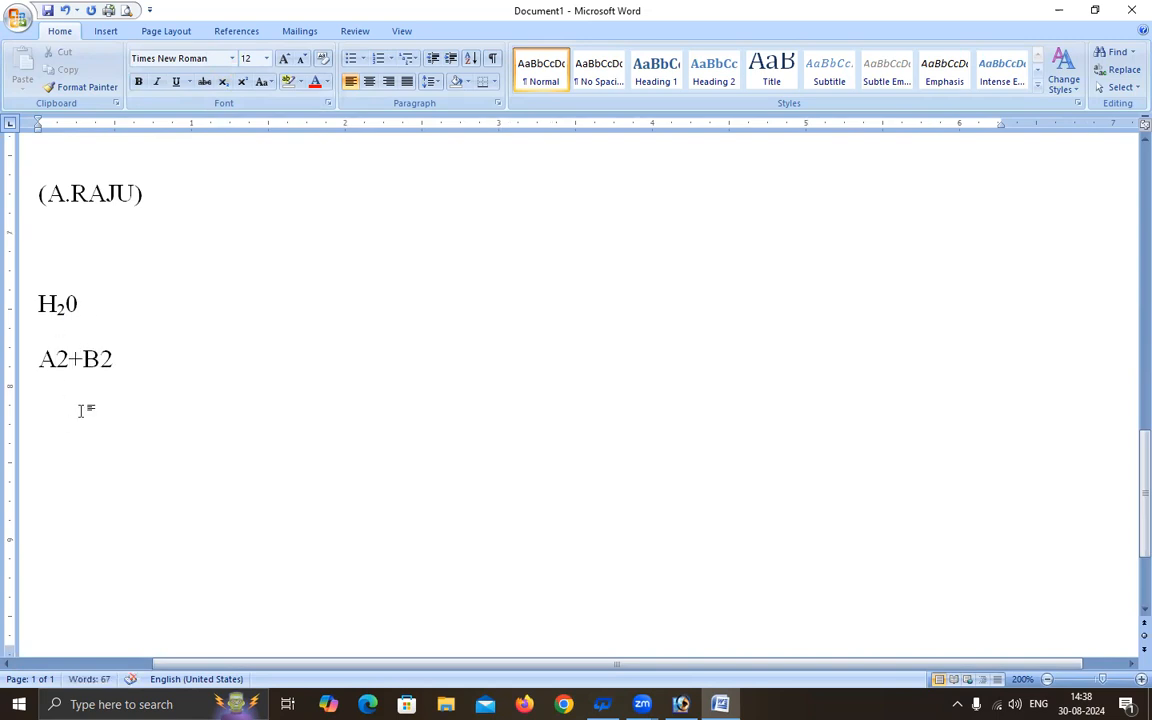
Step: Format the 2 after A in "A2+B2" as superscript
drag(54, 360, 68, 360)
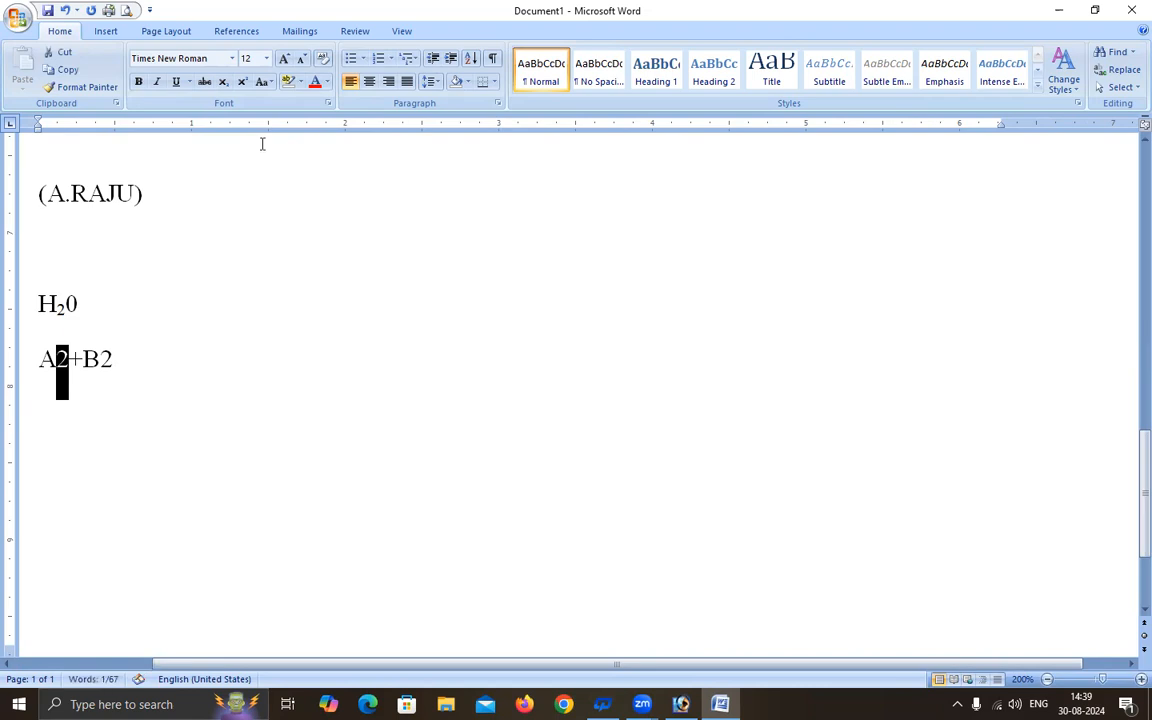
click(238, 88)
click(121, 350)
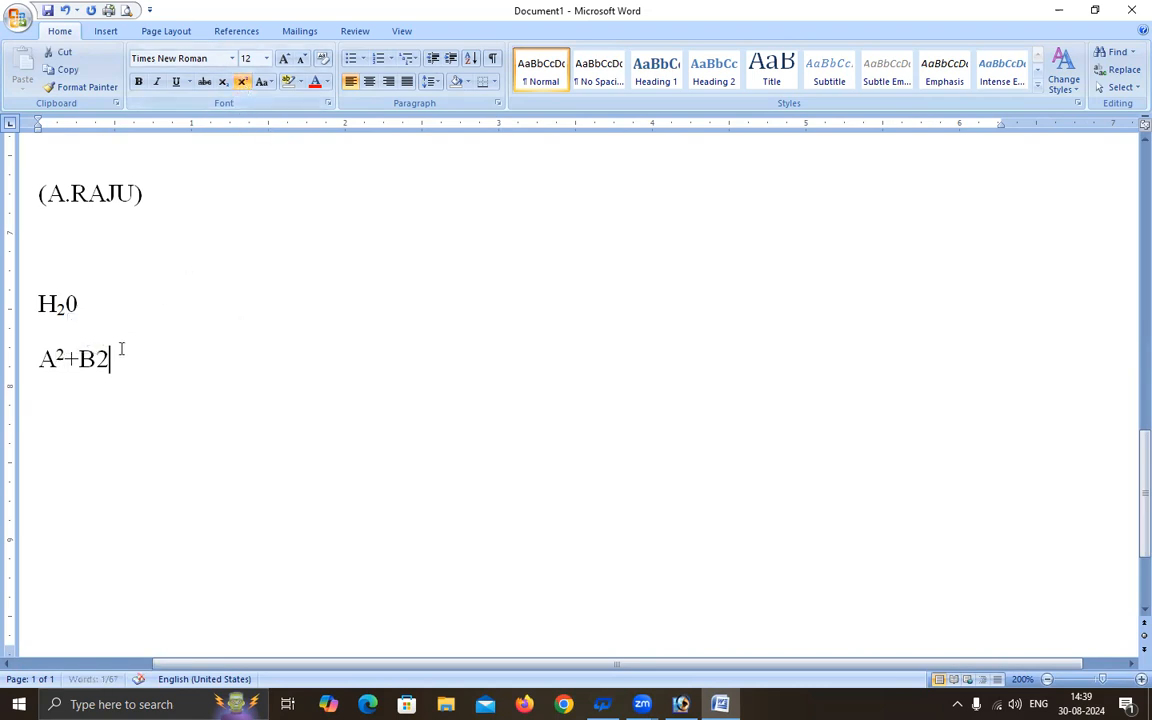
Step: Try superscript on the whole A2+B2 line and undo it
drag(102, 348, 98, 332)
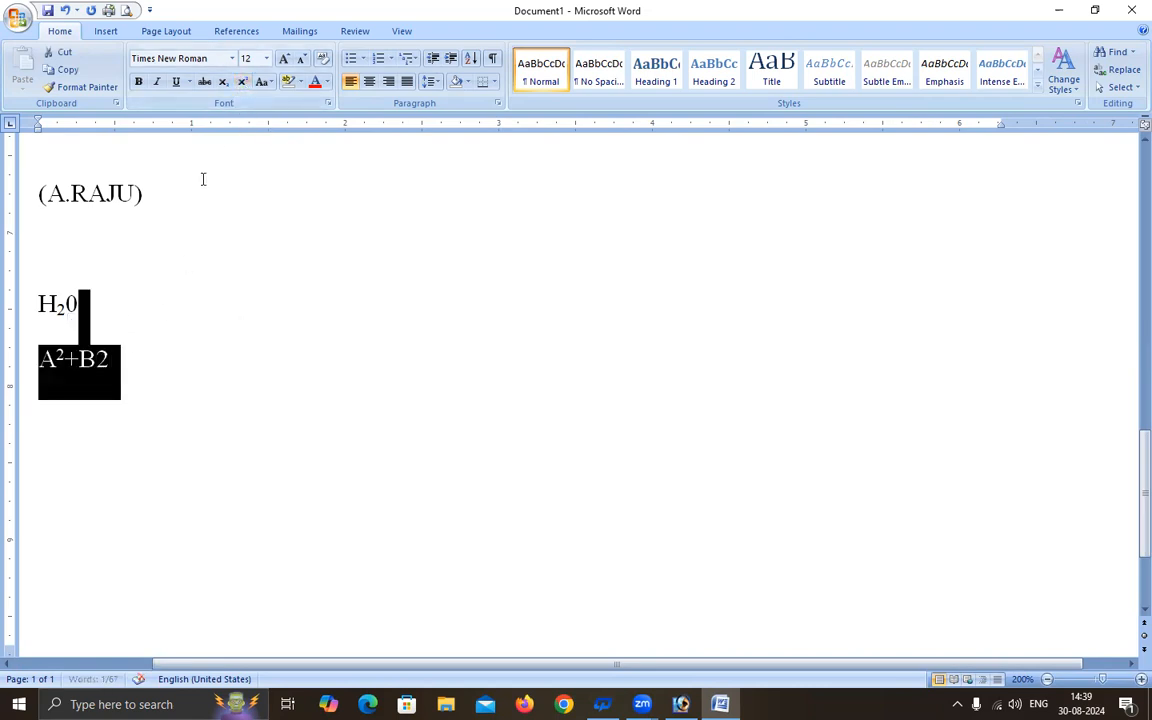
click(243, 86)
click(181, 428)
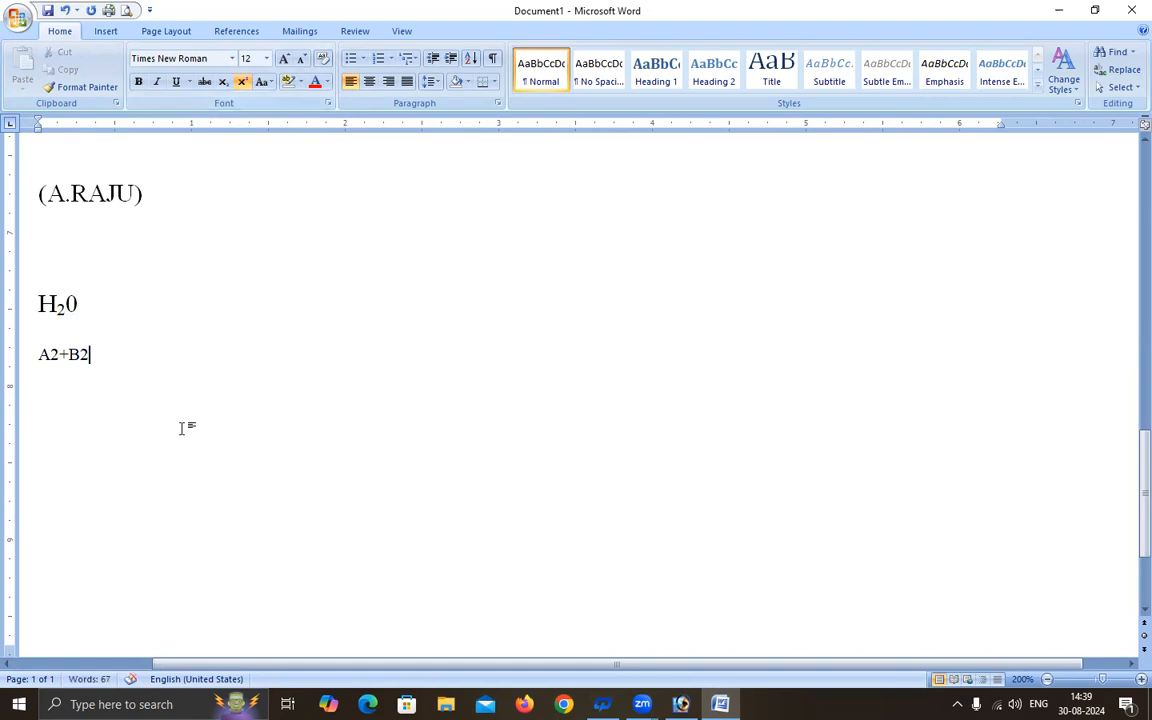
key(ctrl+z)
Step: Select only the 2 after B and format it as superscript
key(Left)
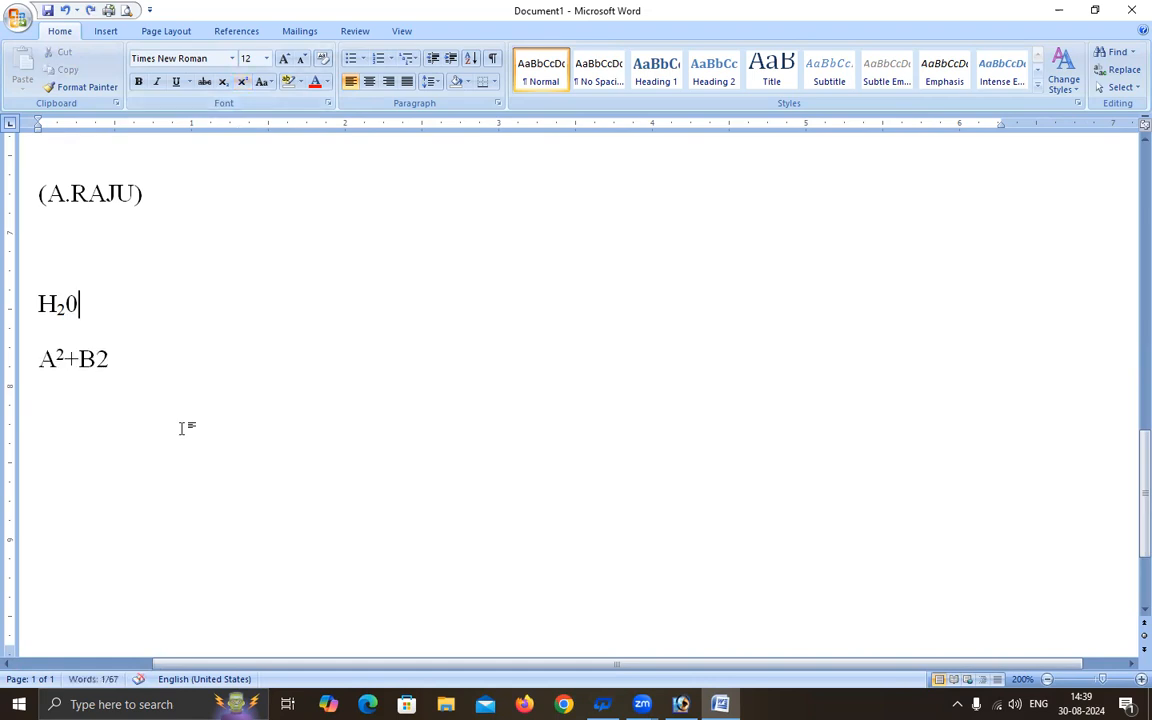
key(shift+Left)
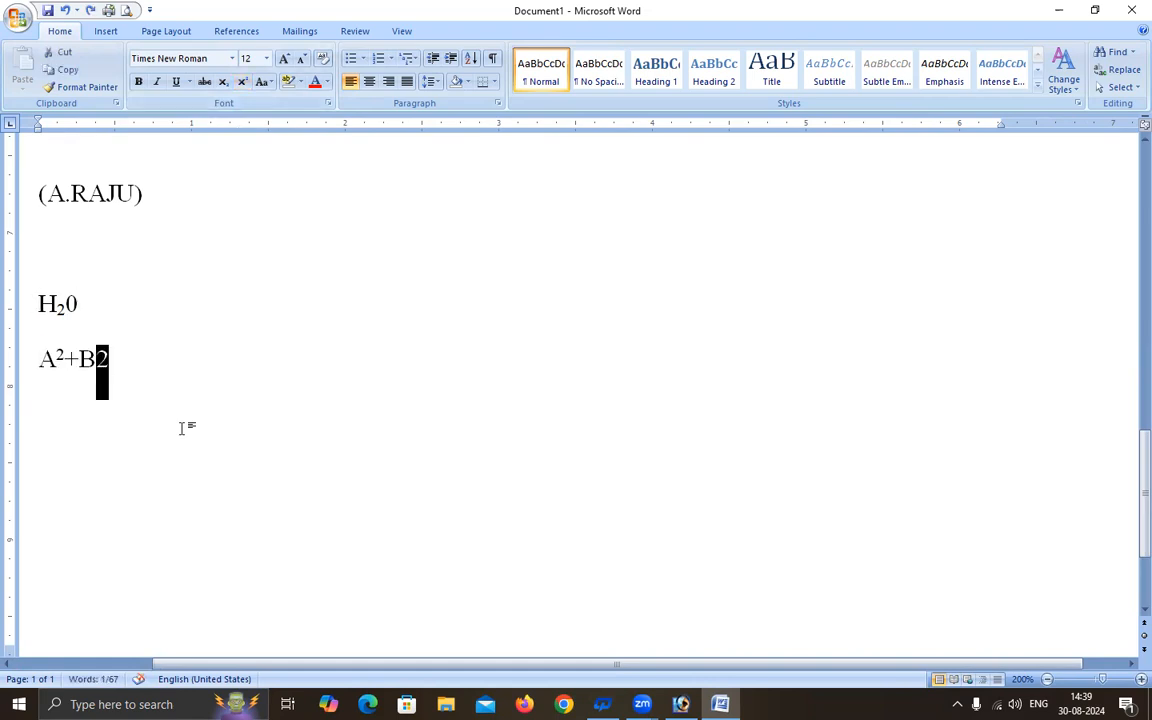
click(242, 81)
key(Right)
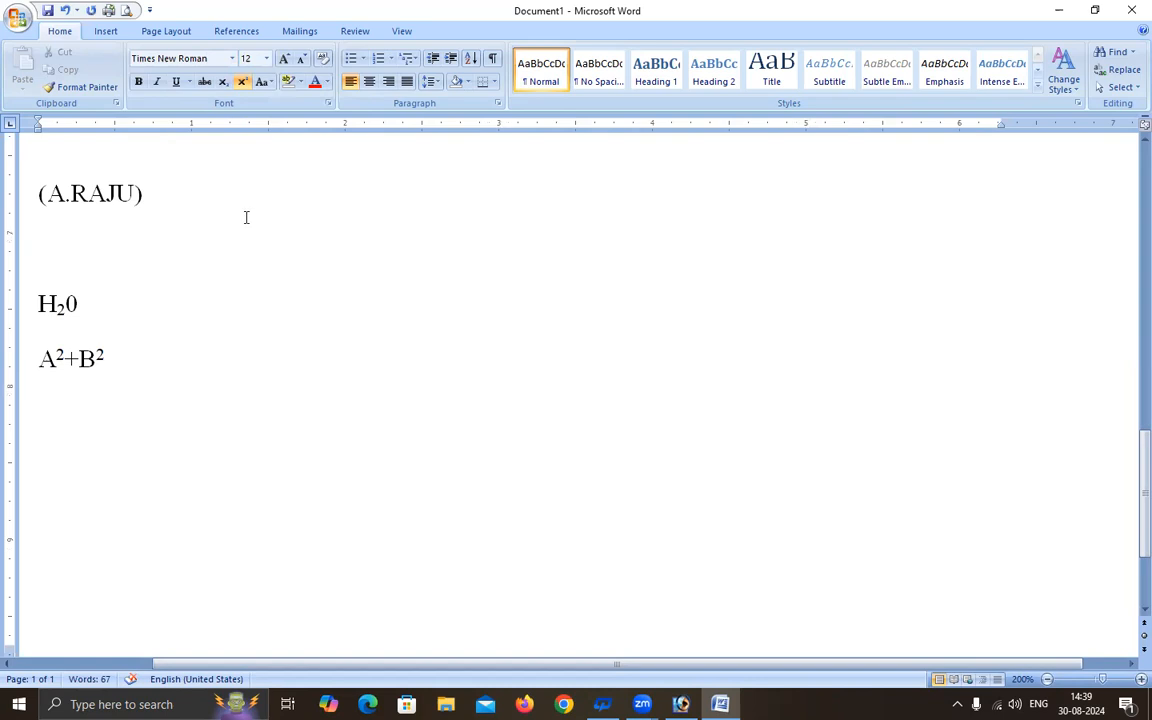
scroll(90, 255, up, 2)
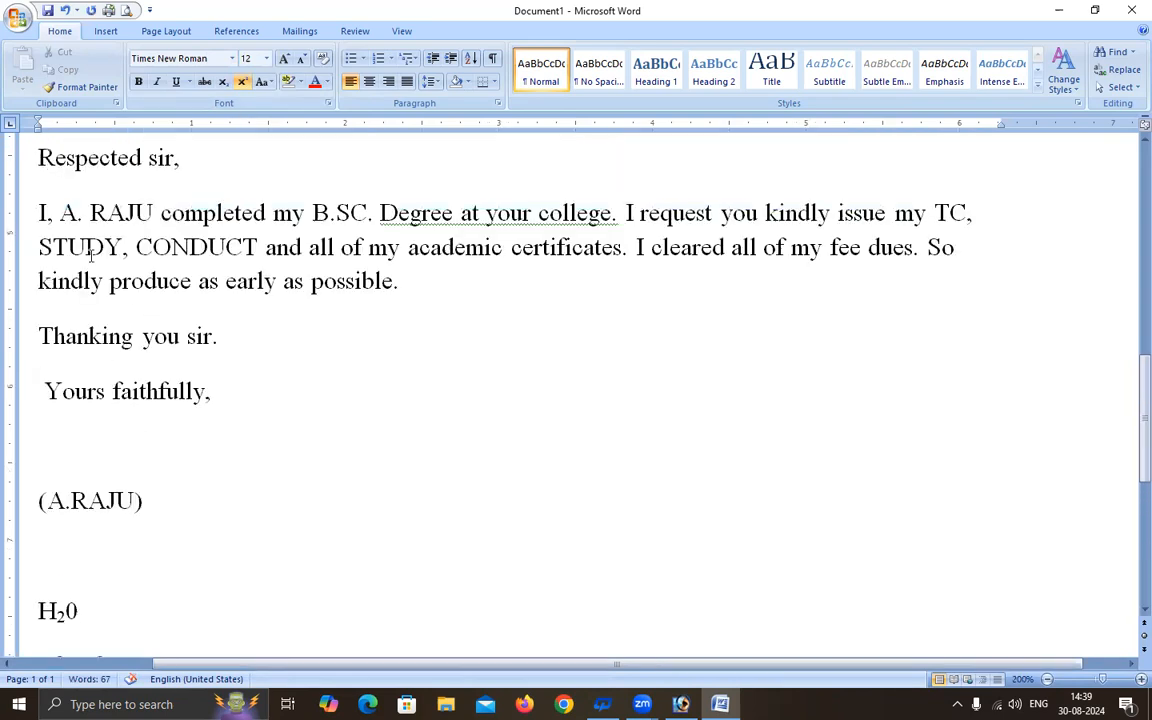
scroll(131, 324, down, 1)
click(137, 403)
text(H)
key(BackSpace)
scroll(129, 385, up, 3)
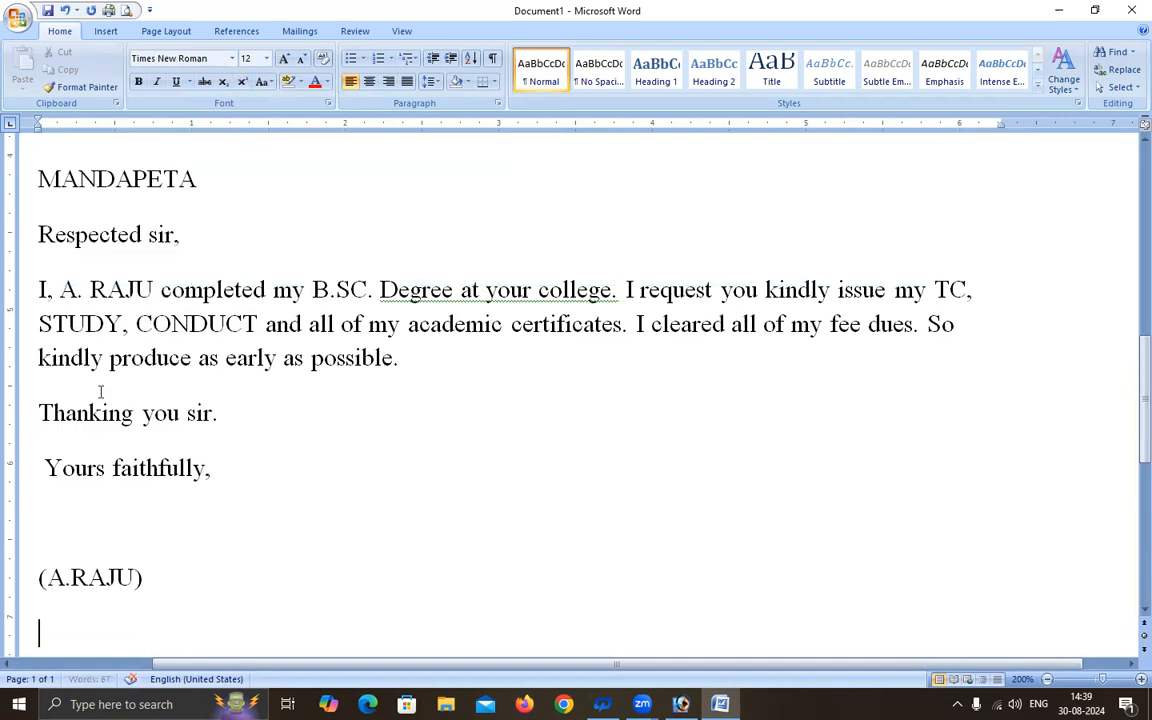
Step: Apply sentence case to the text from "Respected sir," to the end of the body paragraph
click(263, 81)
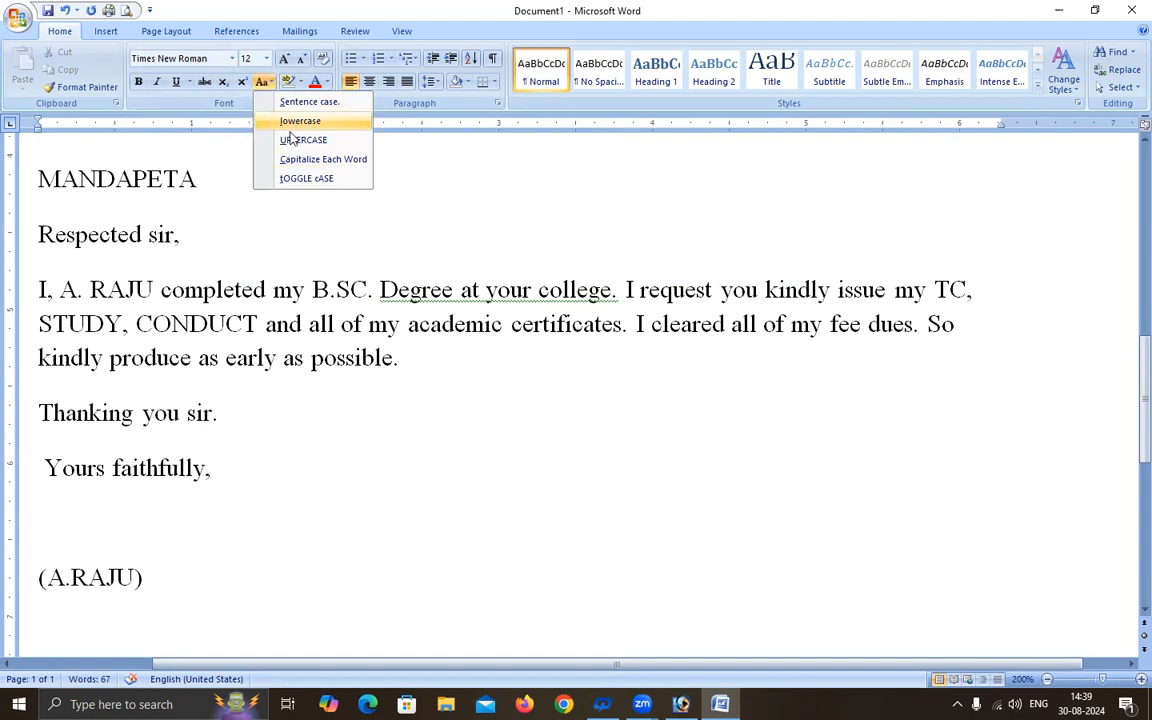
click(57, 242)
drag(38, 232, 397, 362)
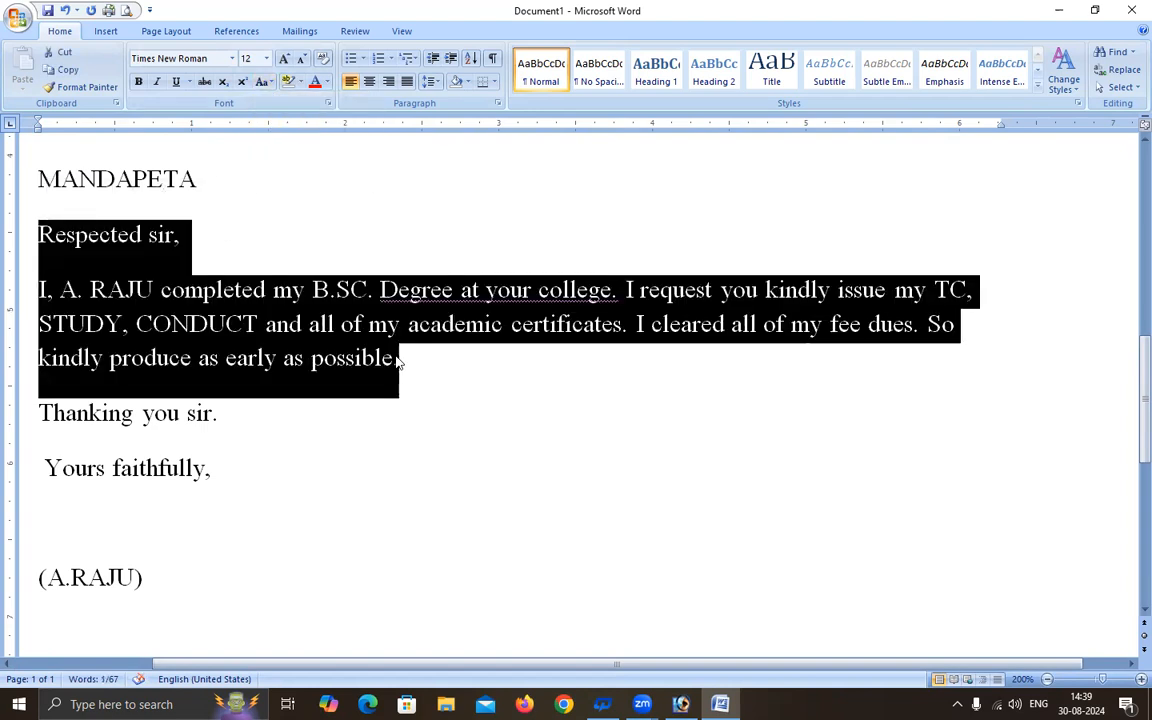
click(262, 81)
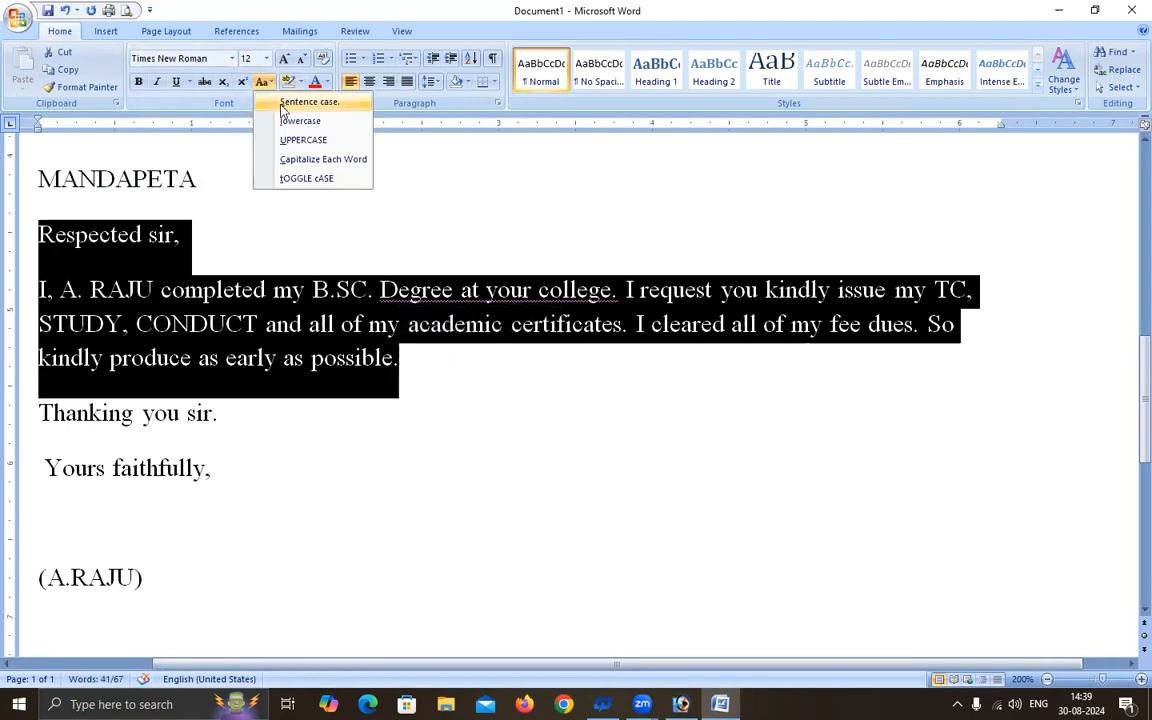
click(283, 105)
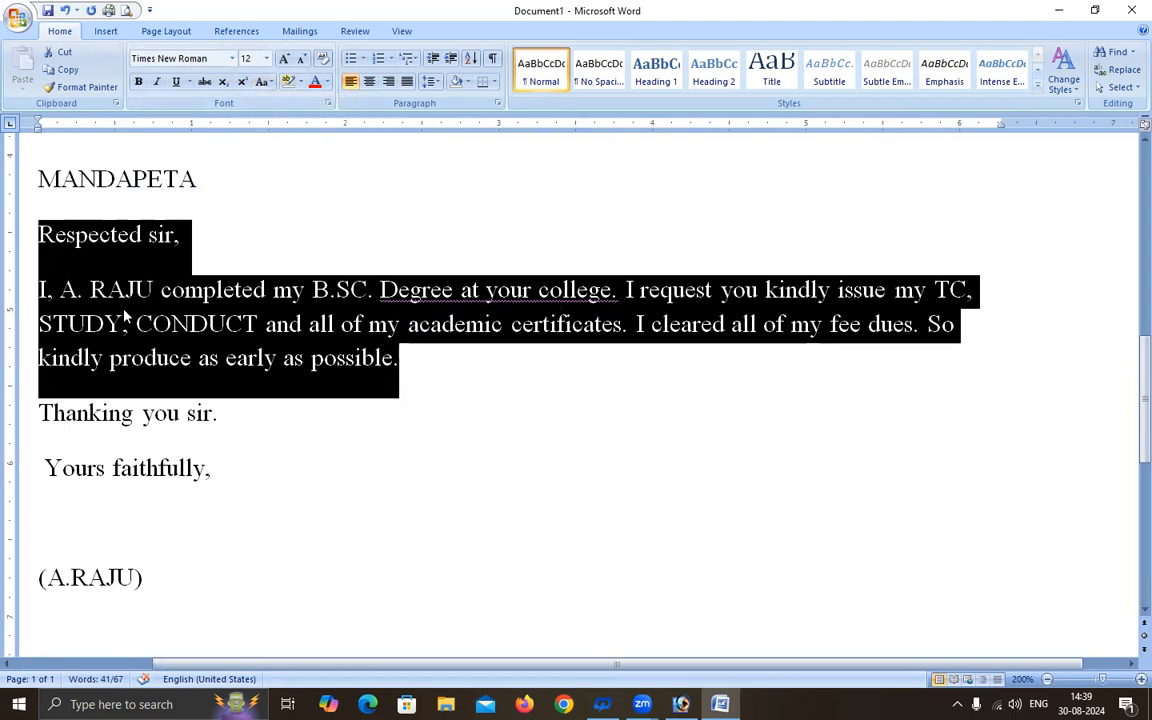
Step: Change the salutation and body paragraph to lowercase
click(262, 81)
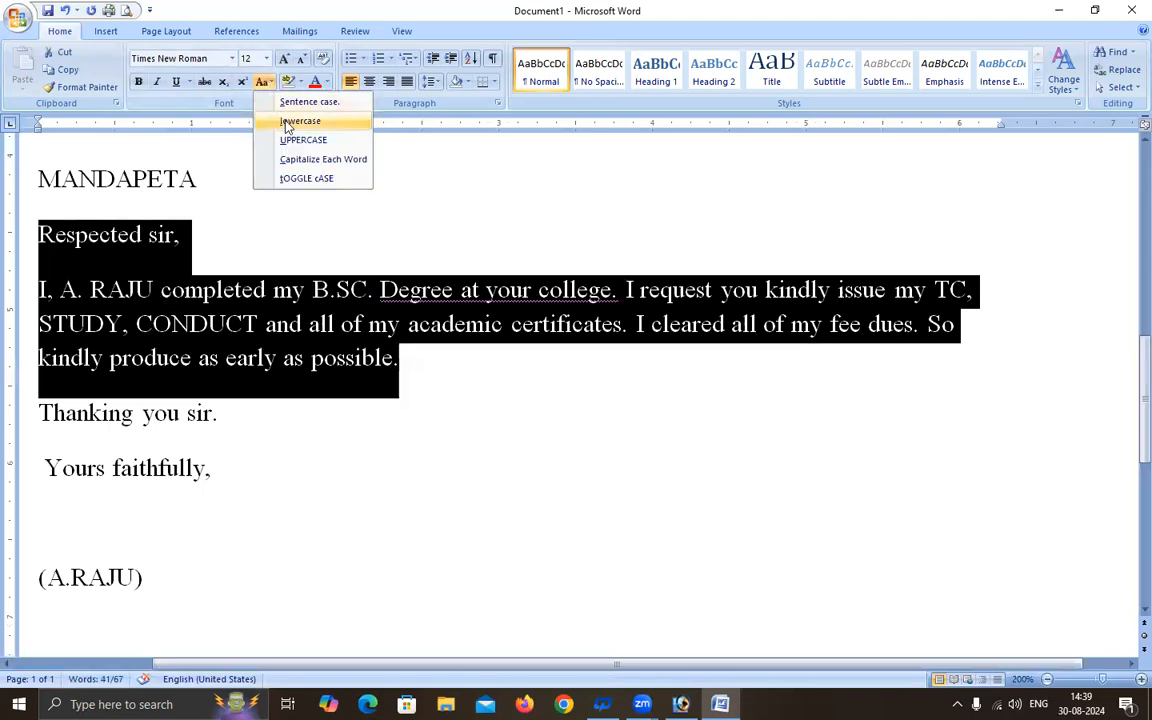
click(285, 122)
click(227, 361)
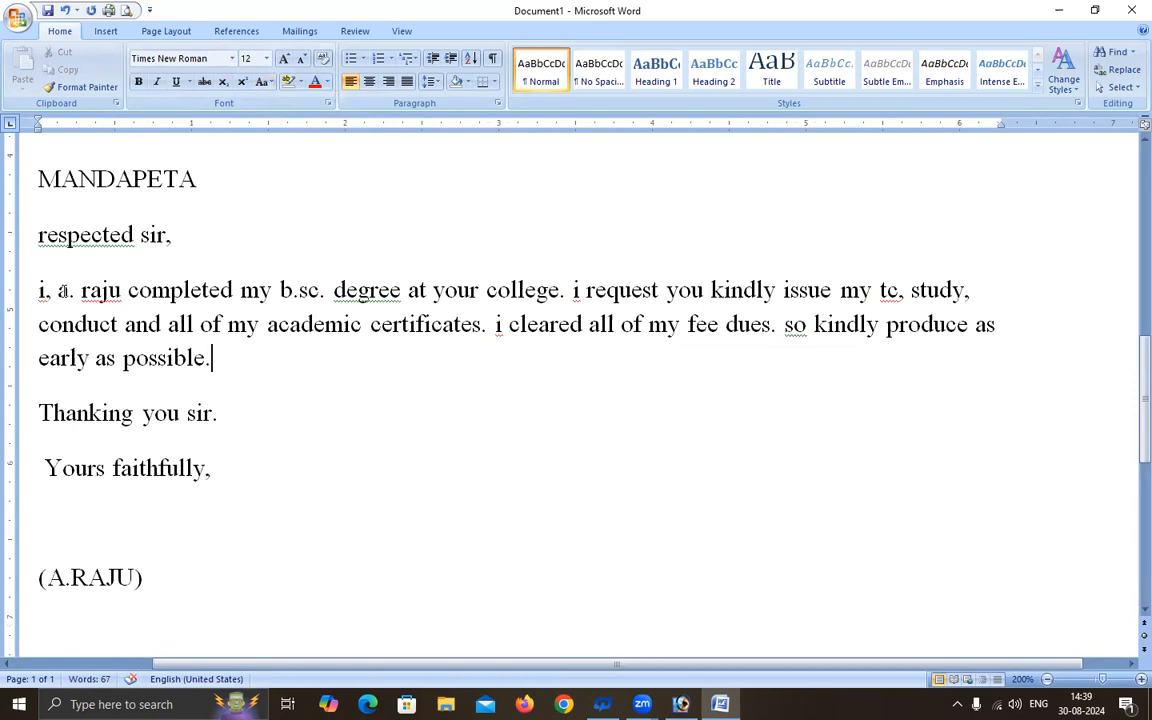
Step: Convert the lowercase salutation and body paragraph to sentence case
shift+click(38, 226)
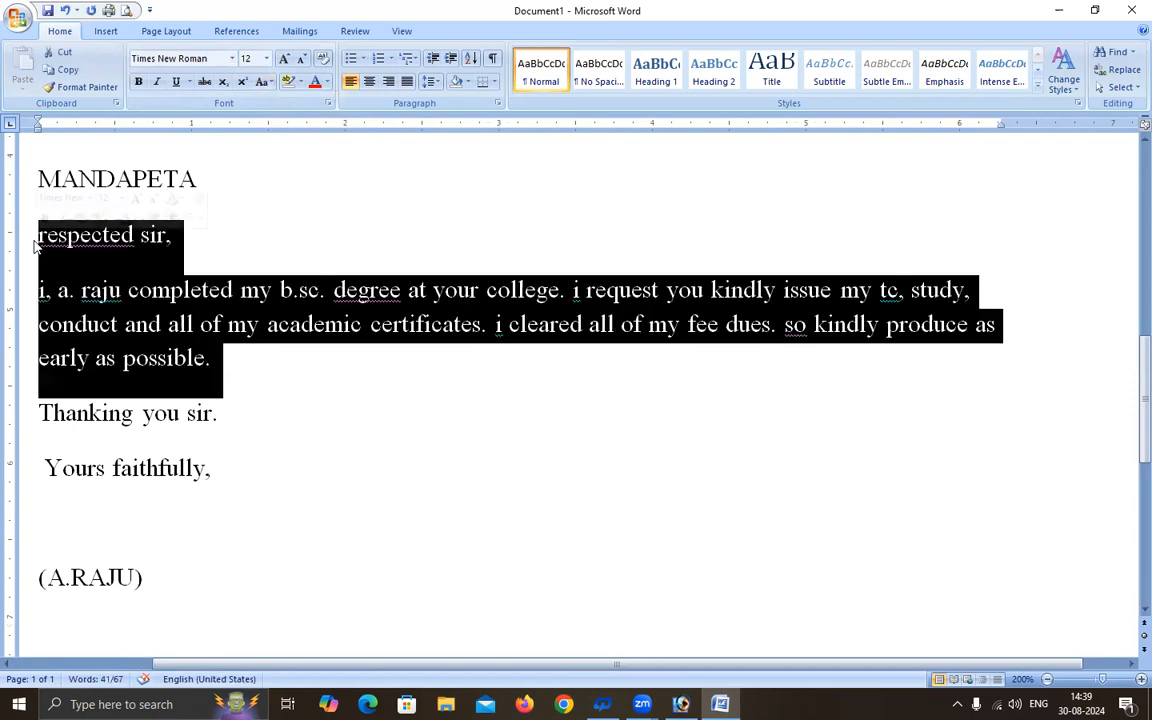
click(240, 343)
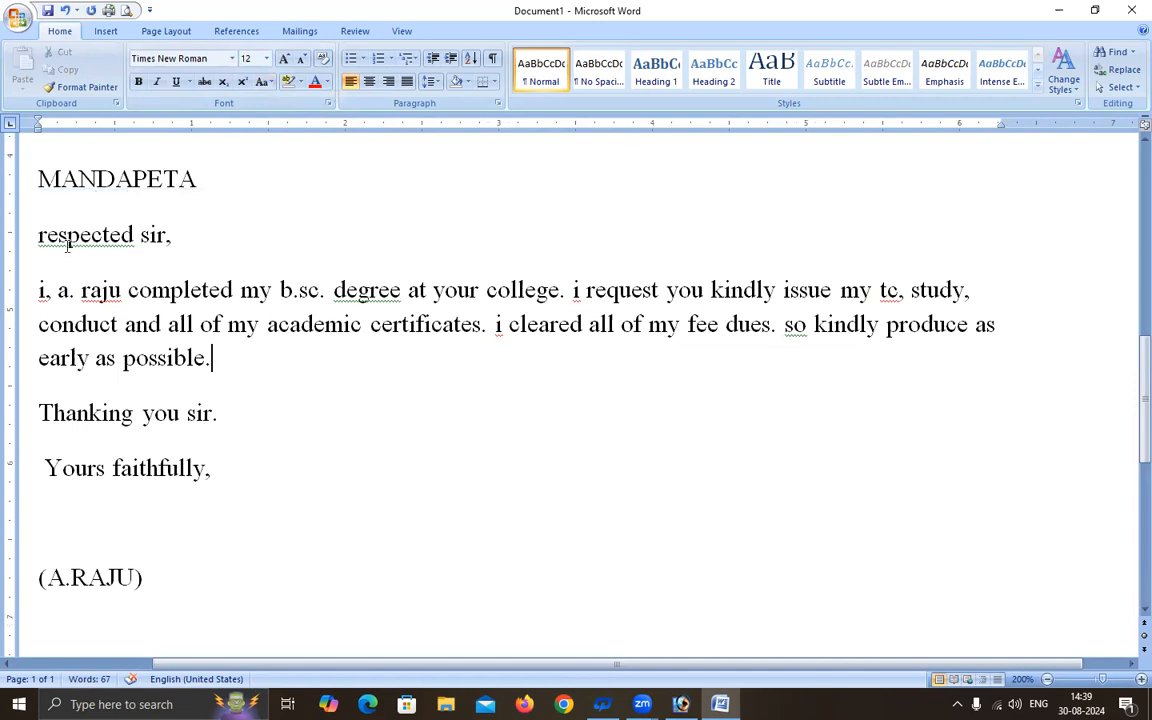
drag(40, 236, 222, 362)
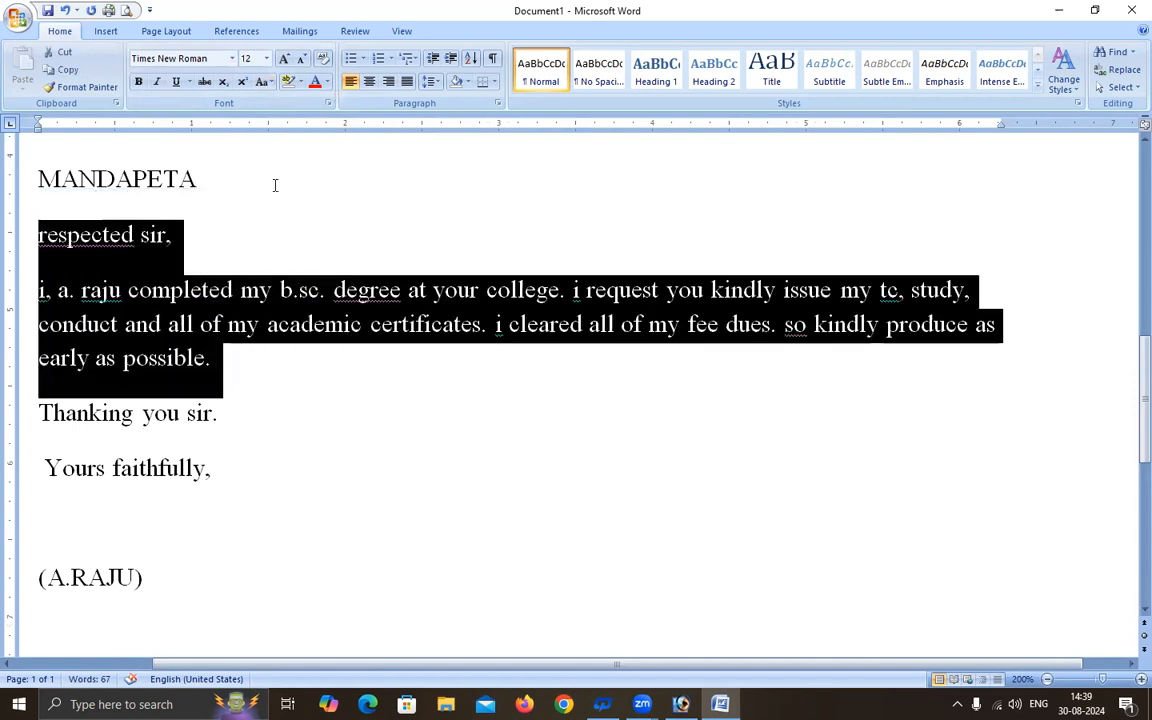
click(268, 82)
click(272, 100)
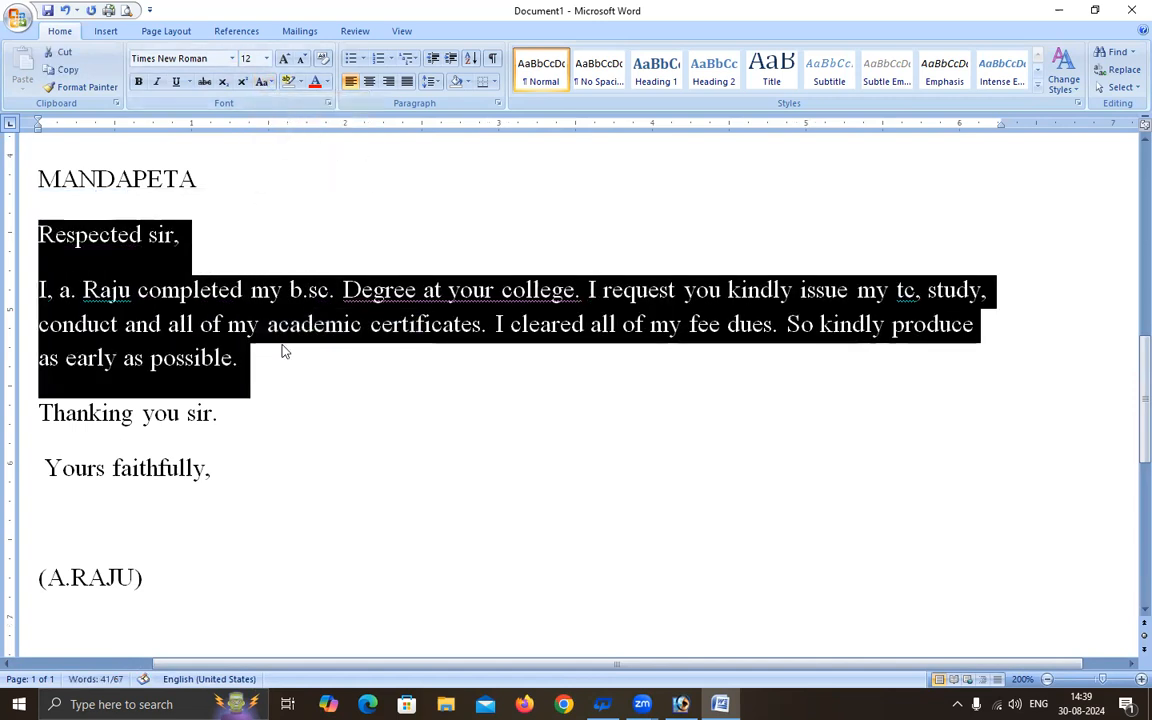
click(283, 349)
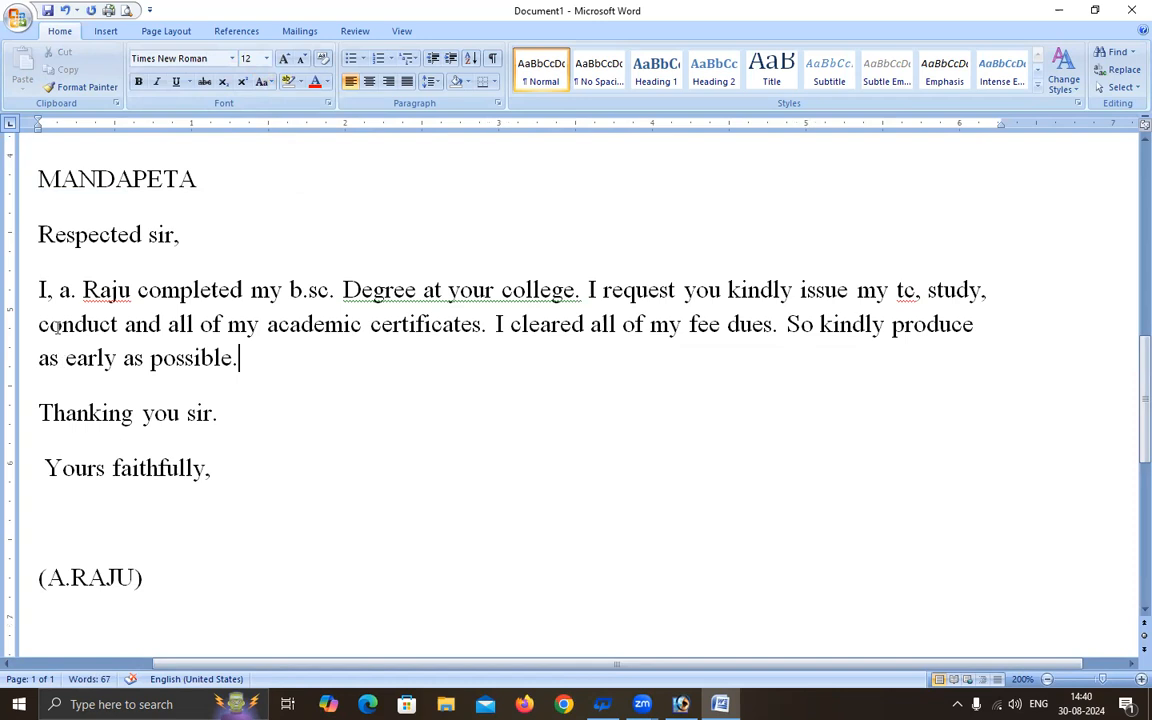
Step: Change only the body paragraph of the letter to UPPERCASE
drag(40, 290, 257, 352)
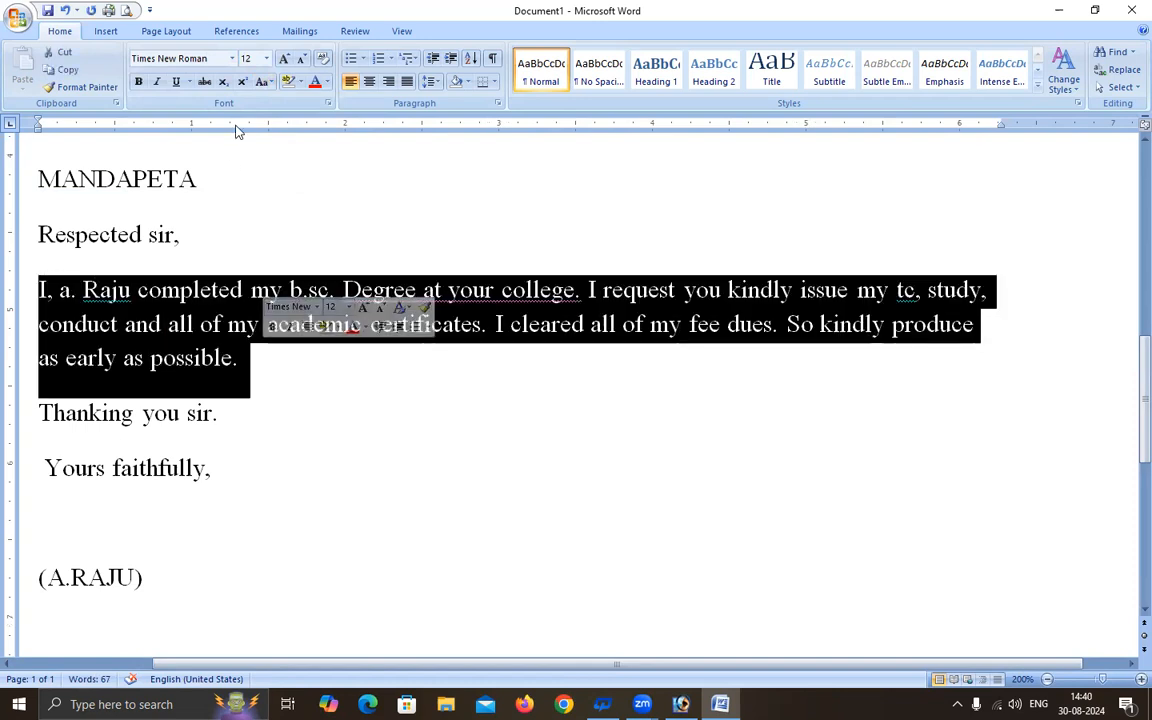
click(262, 83)
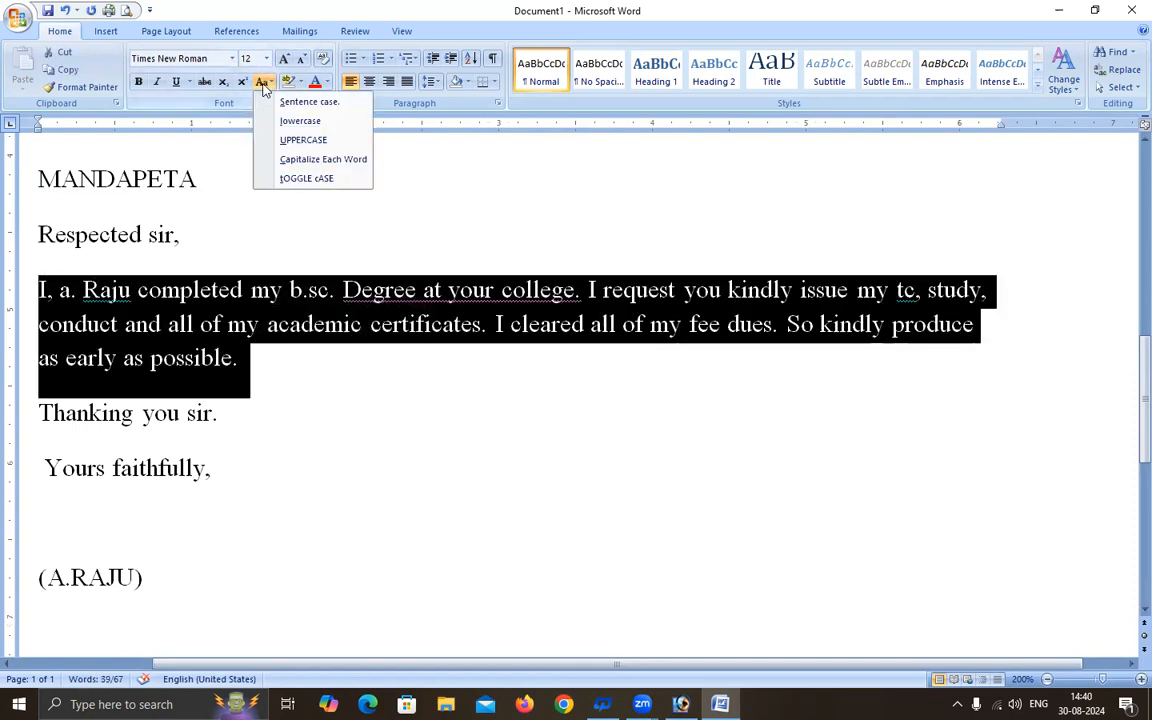
click(289, 140)
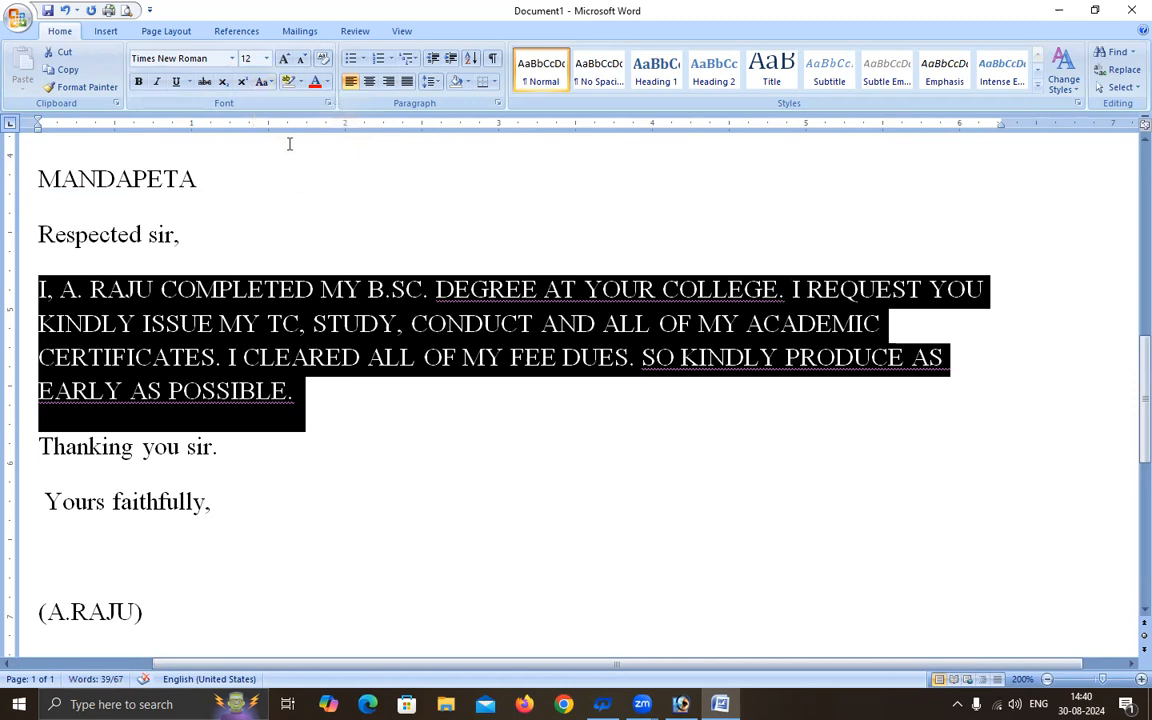
click(300, 400)
Step: Apply Capitalize Each Word to the body paragraph, keeping the full stop at its end
drag(40, 290, 293, 398)
click(262, 81)
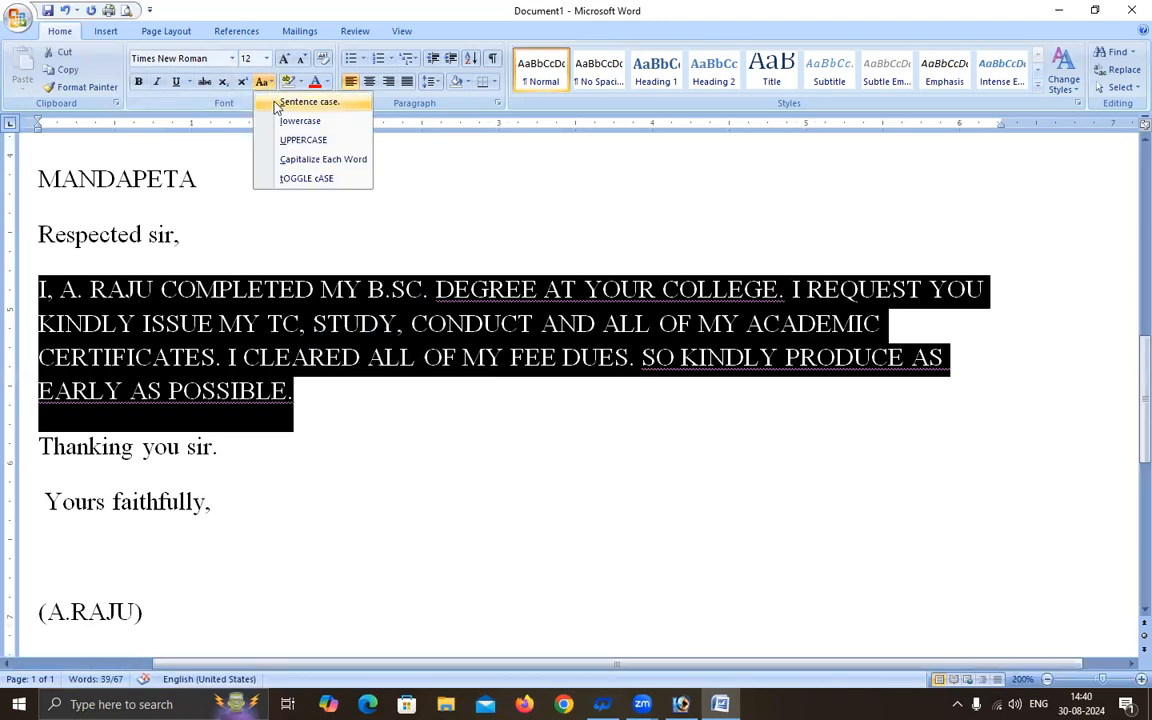
click(283, 167)
click(425, 357)
key(BackSpace)
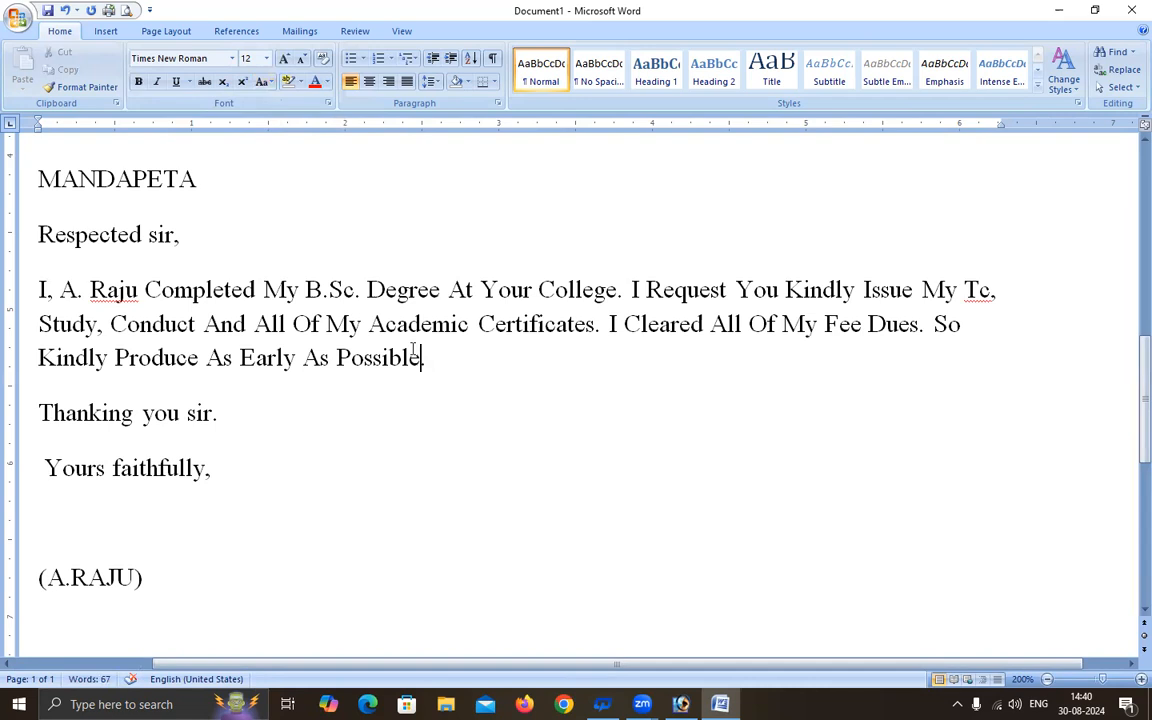
text(.)
Step: Try toggle case on the body paragraph and undo it
drag(38, 290, 420, 357)
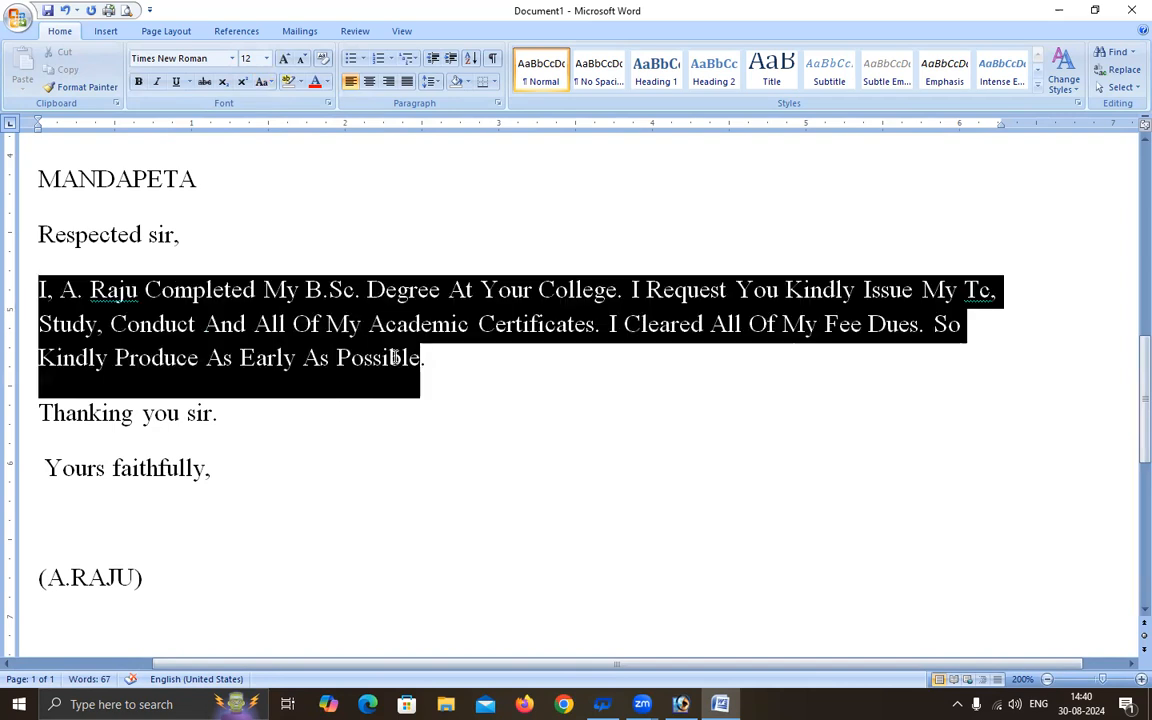
click(264, 82)
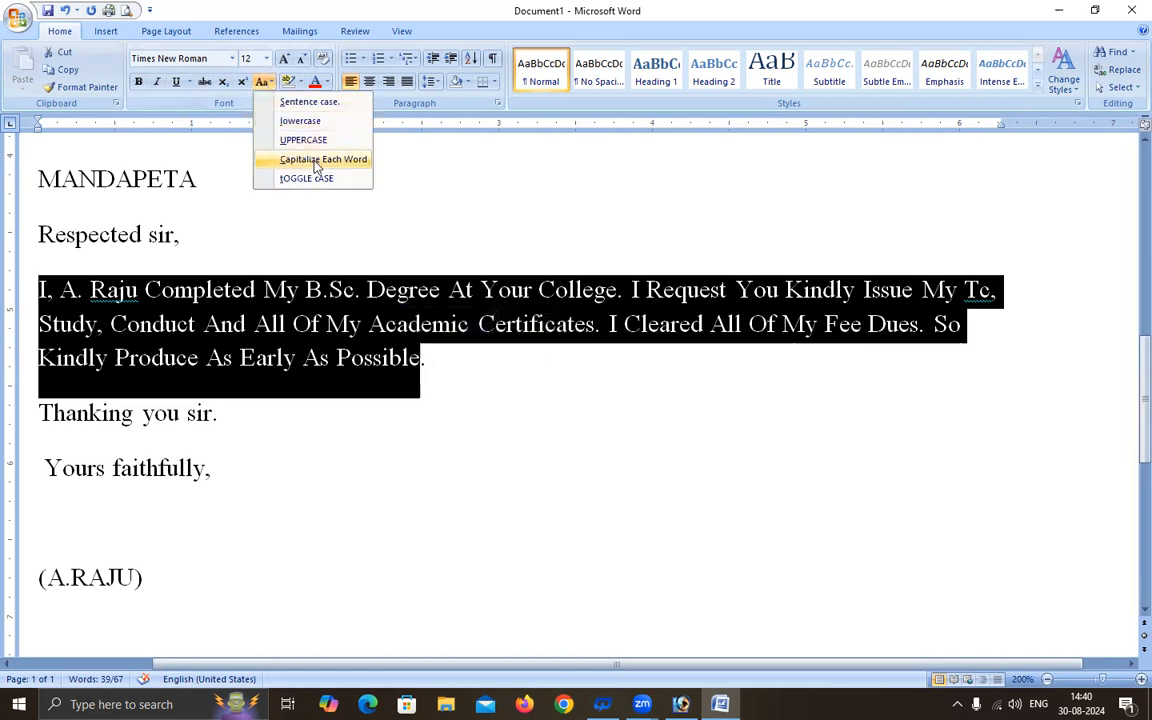
click(283, 162)
click(311, 402)
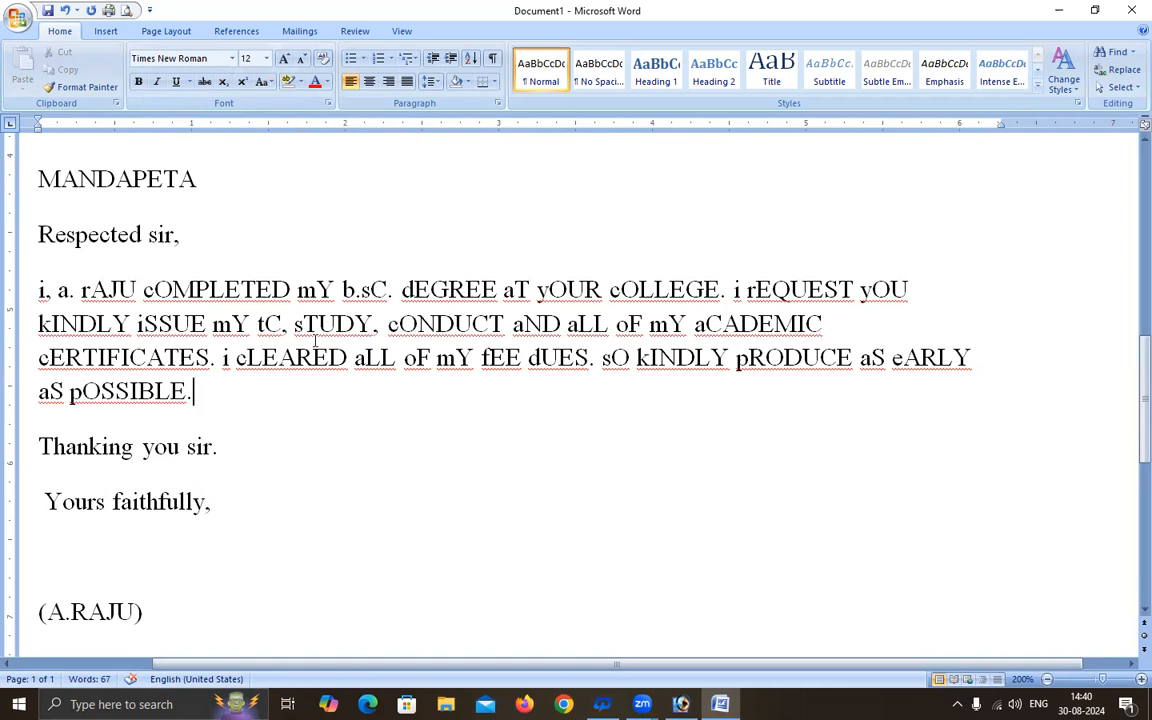
key(ctrl+z)
key(Left)
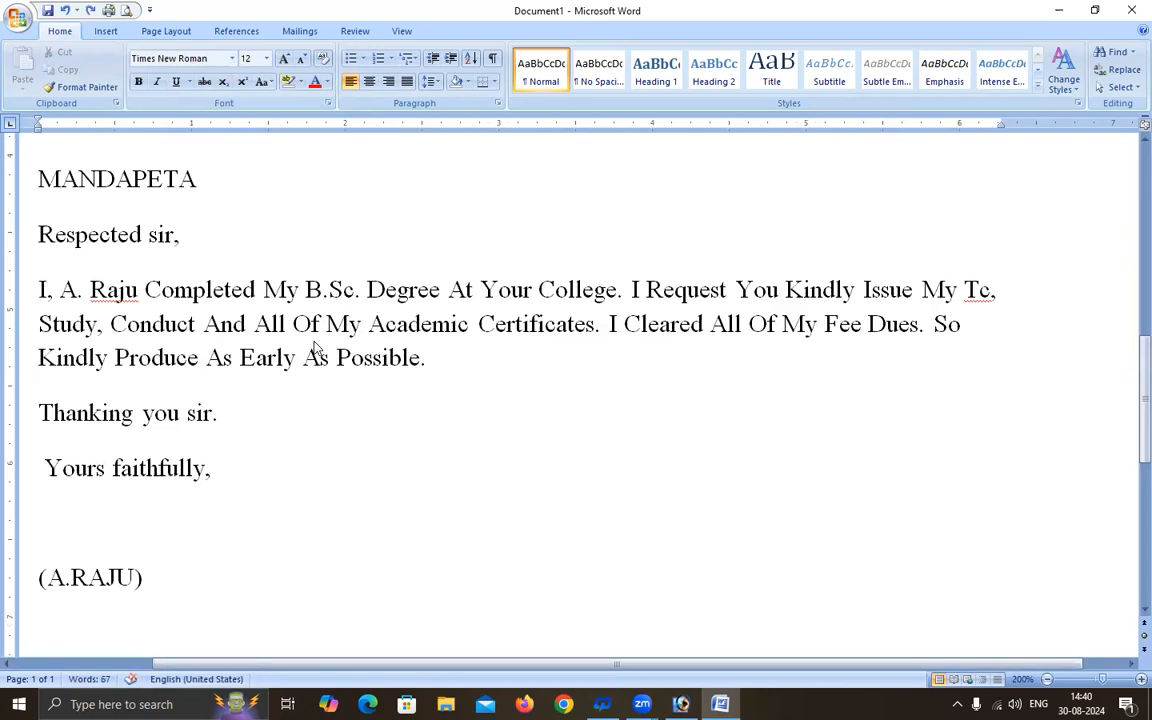
click(266, 82)
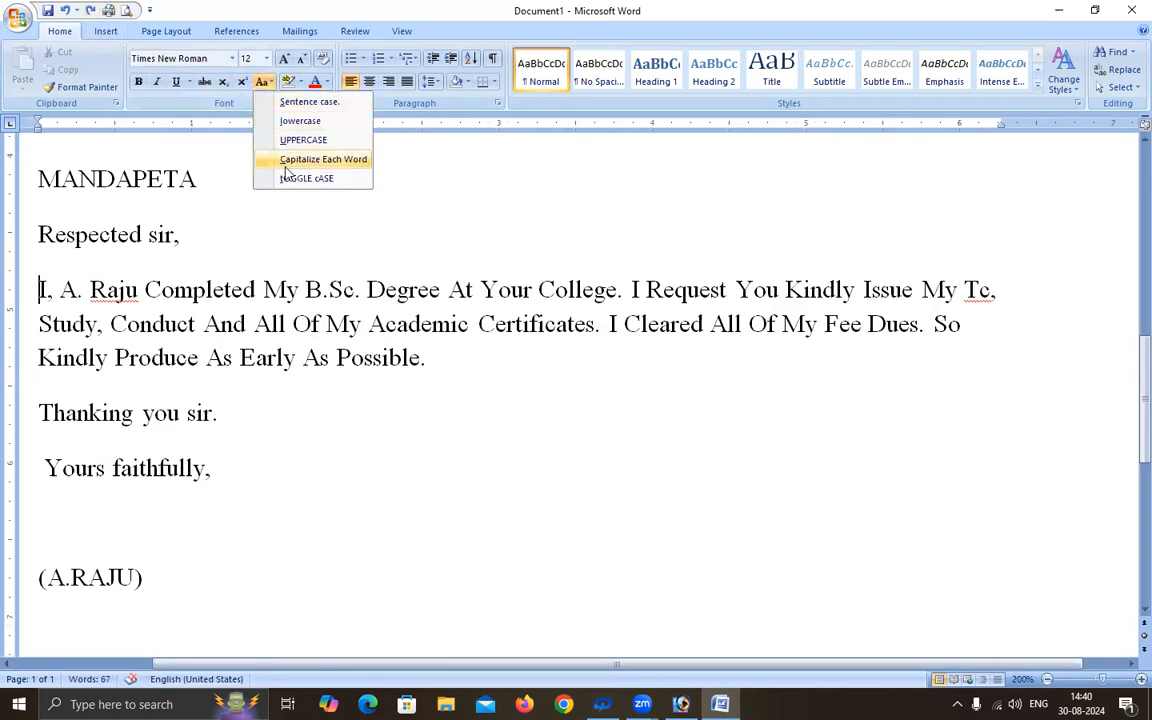
click(268, 84)
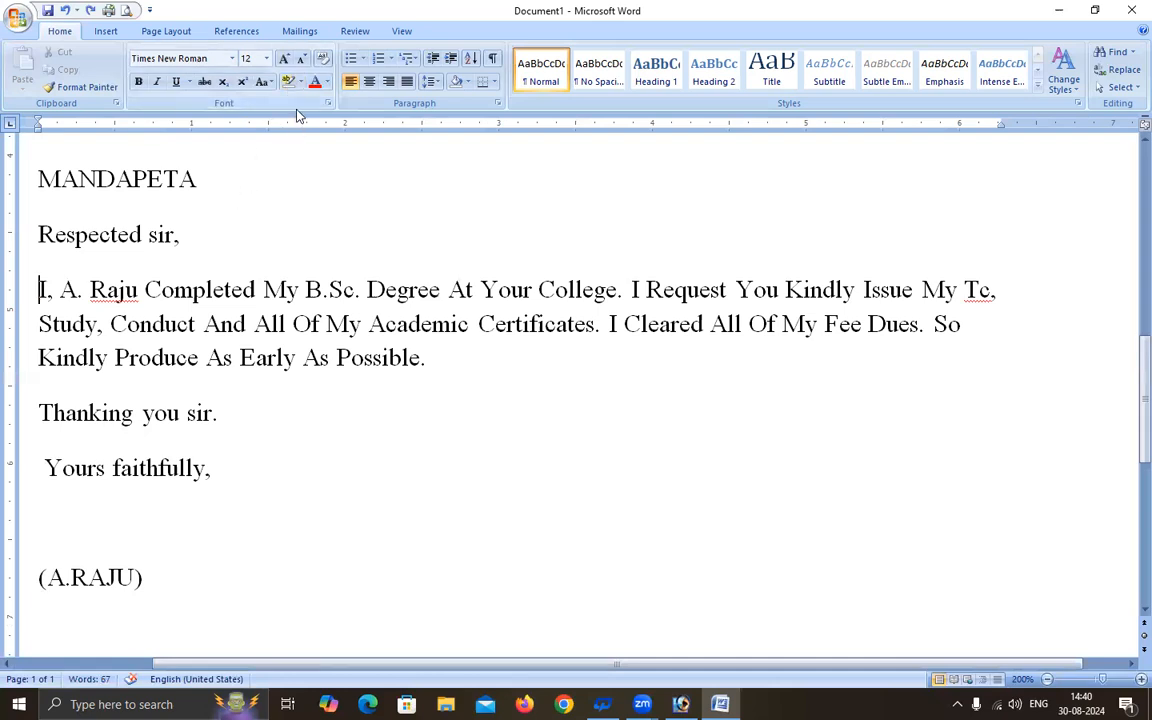
Step: Change the font colour of the "LETTER TO PRINCIPAL" heading to the standard purple
scroll(150, 215, up, 5)
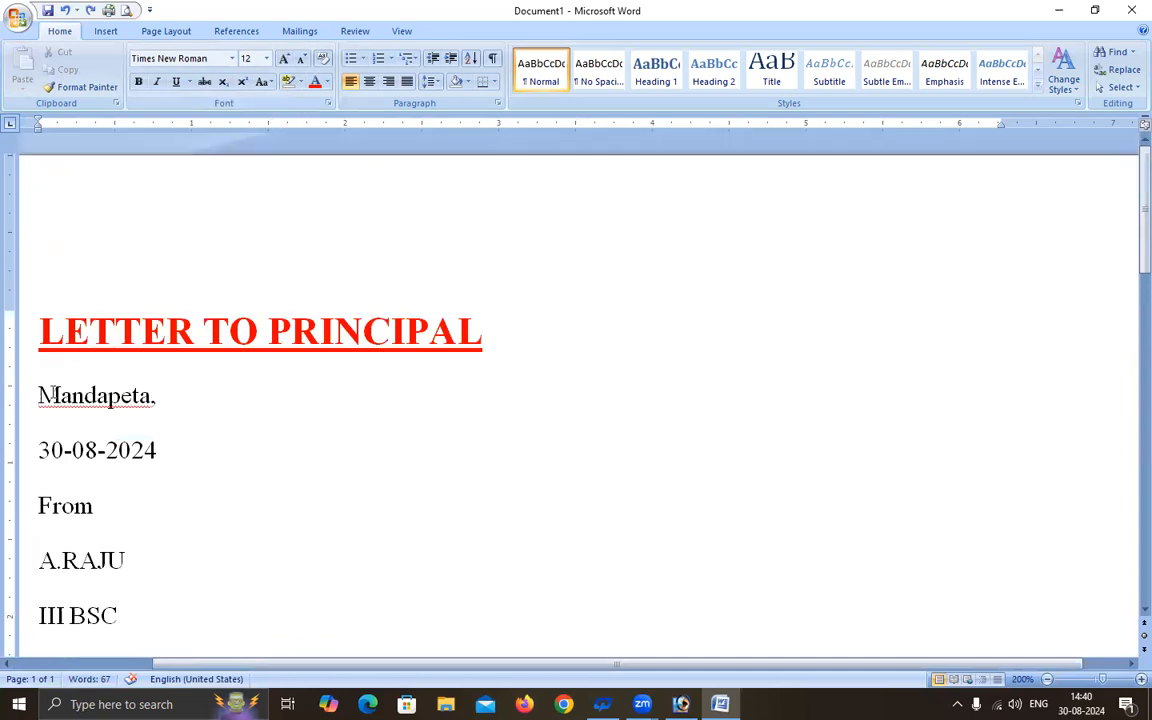
scroll(20, 348, down, 3)
scroll(62, 231, up, 2)
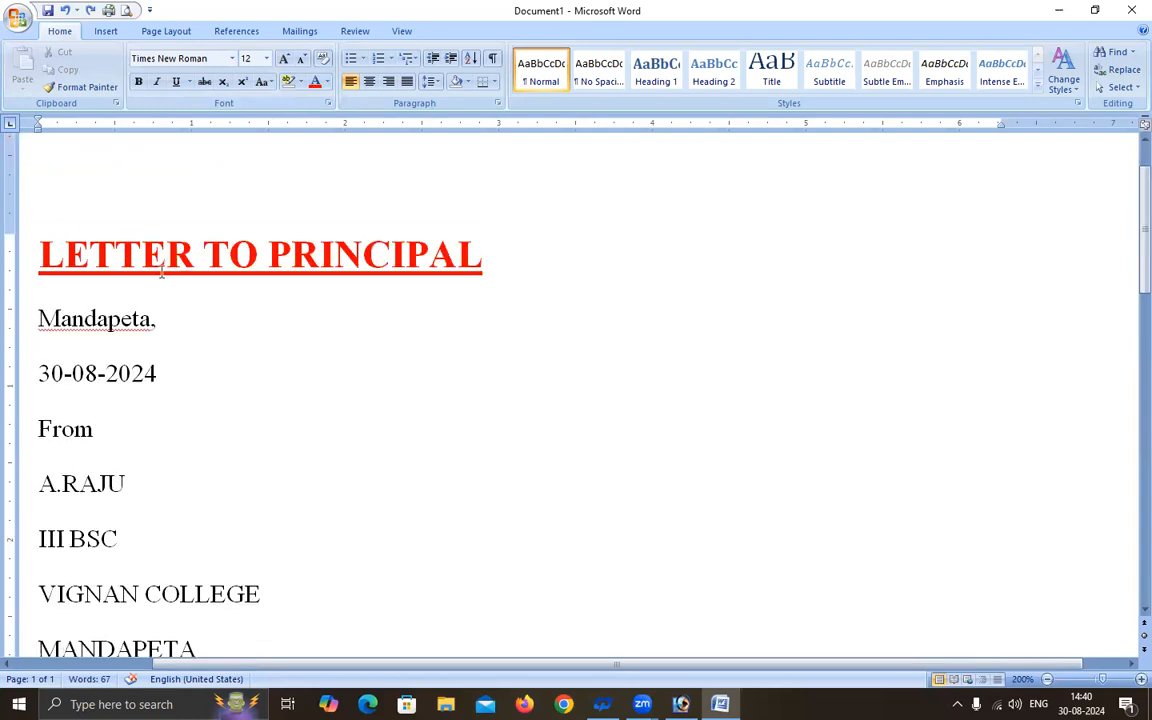
scroll(192, 296, down, 2)
scroll(192, 296, down, 8)
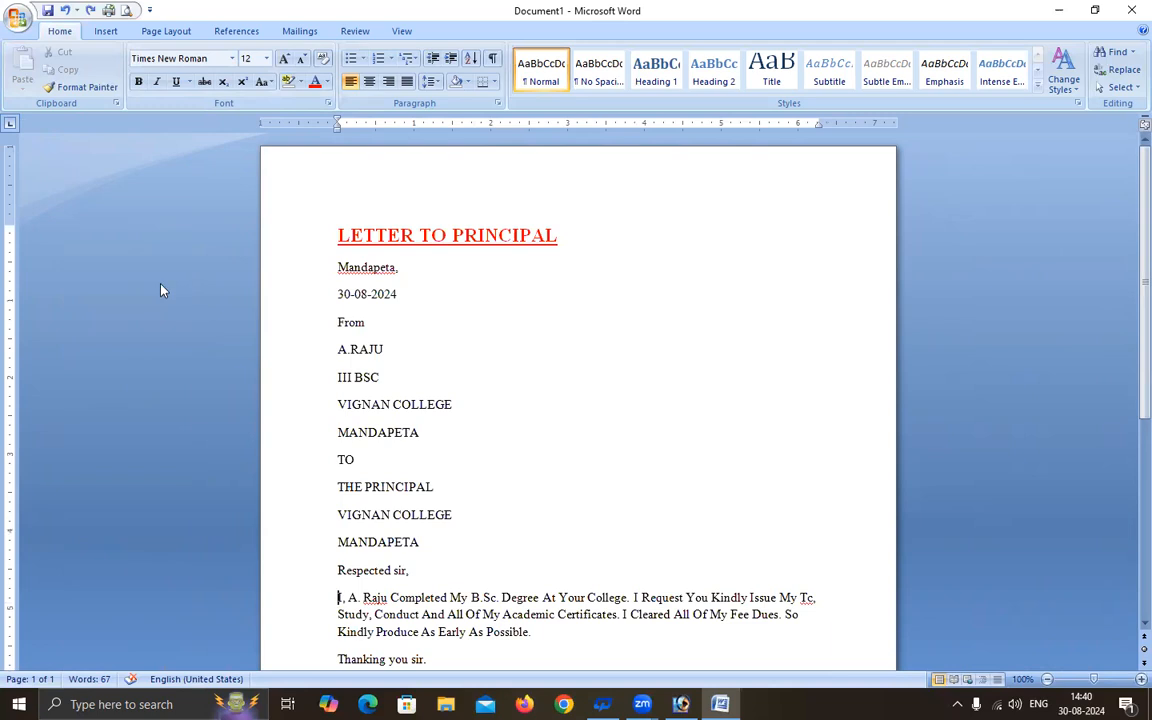
drag(338, 235, 550, 243)
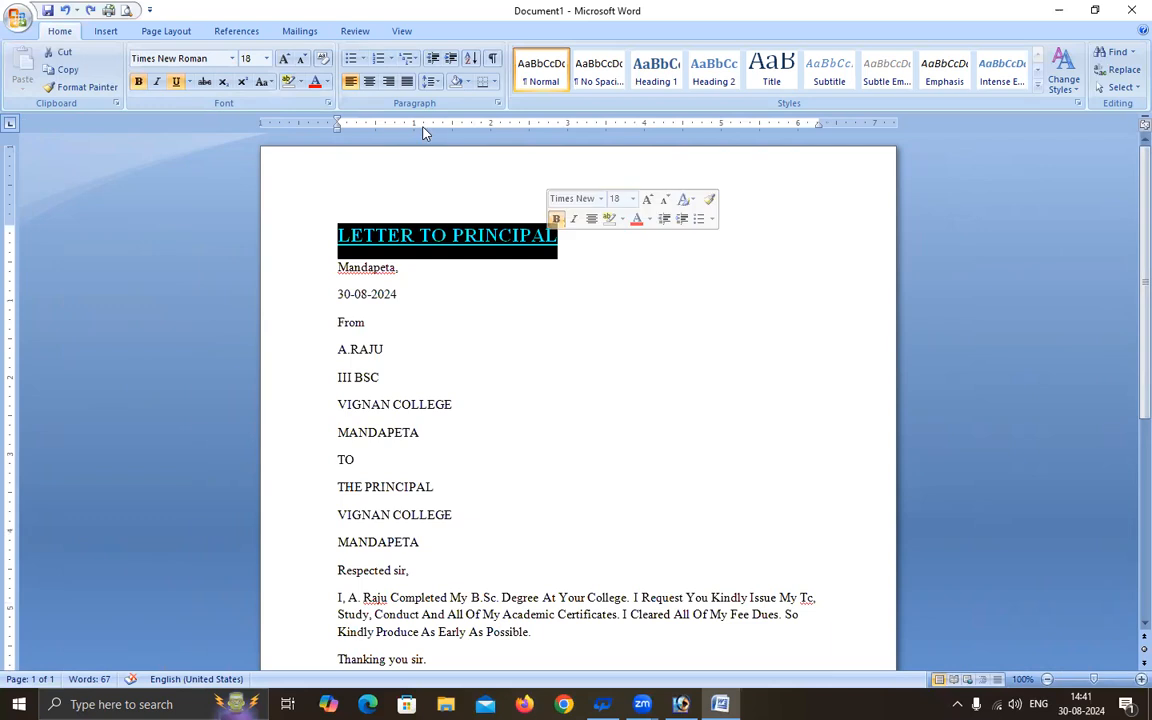
click(326, 82)
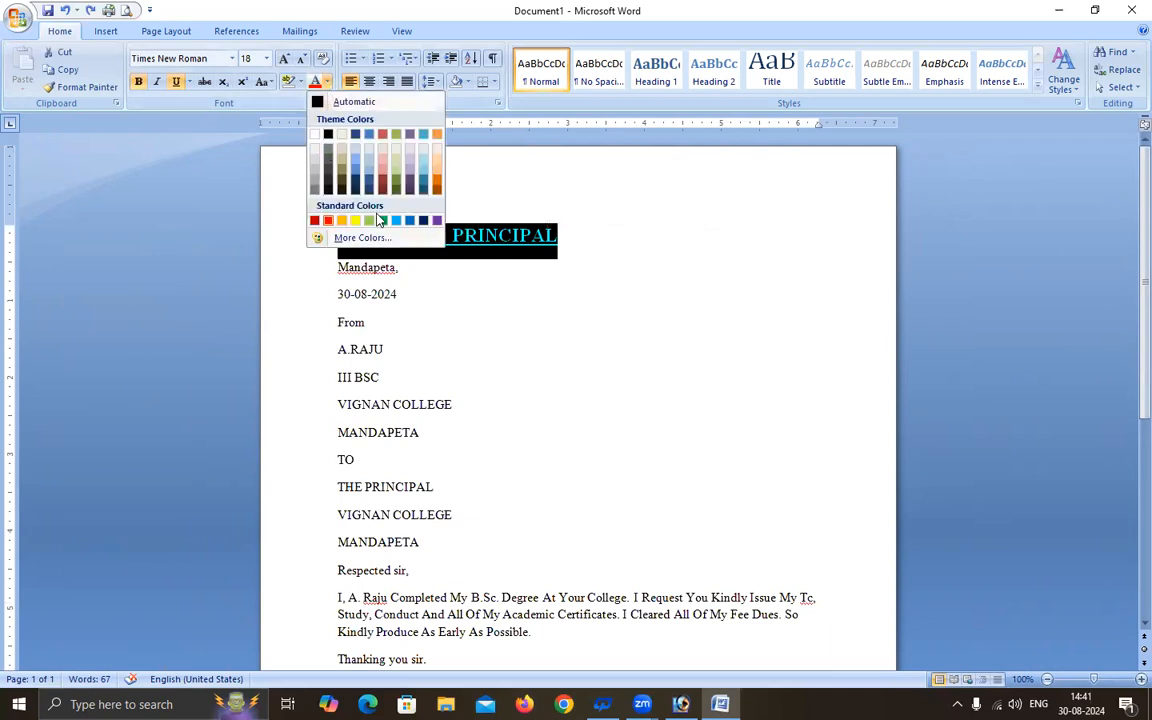
click(436, 220)
click(509, 324)
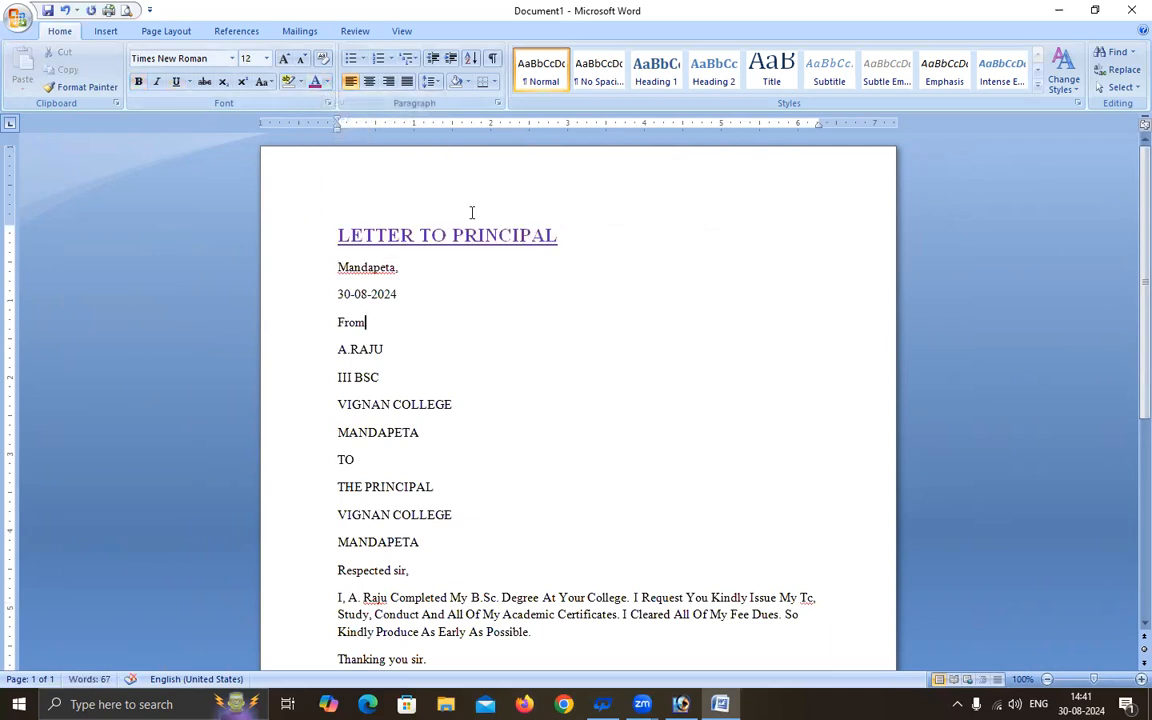
Step: Set the font colour of the "LETTER TO PRINCIPAL" heading to red
drag(311, 218, 602, 253)
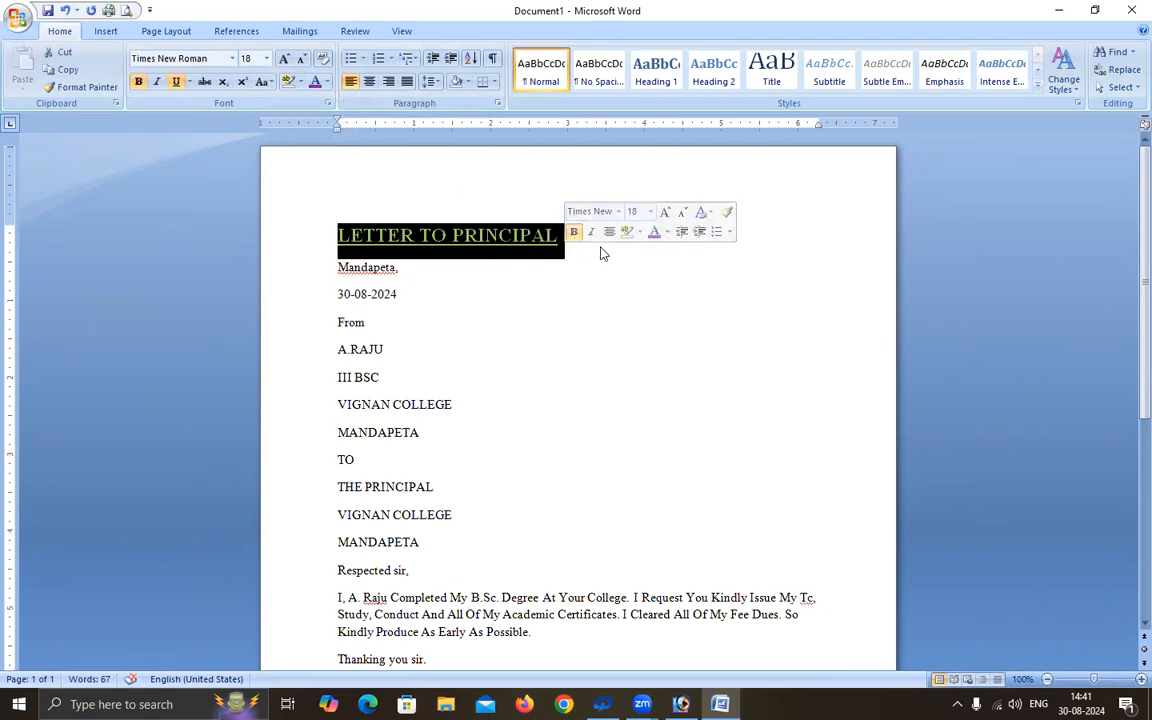
click(326, 82)
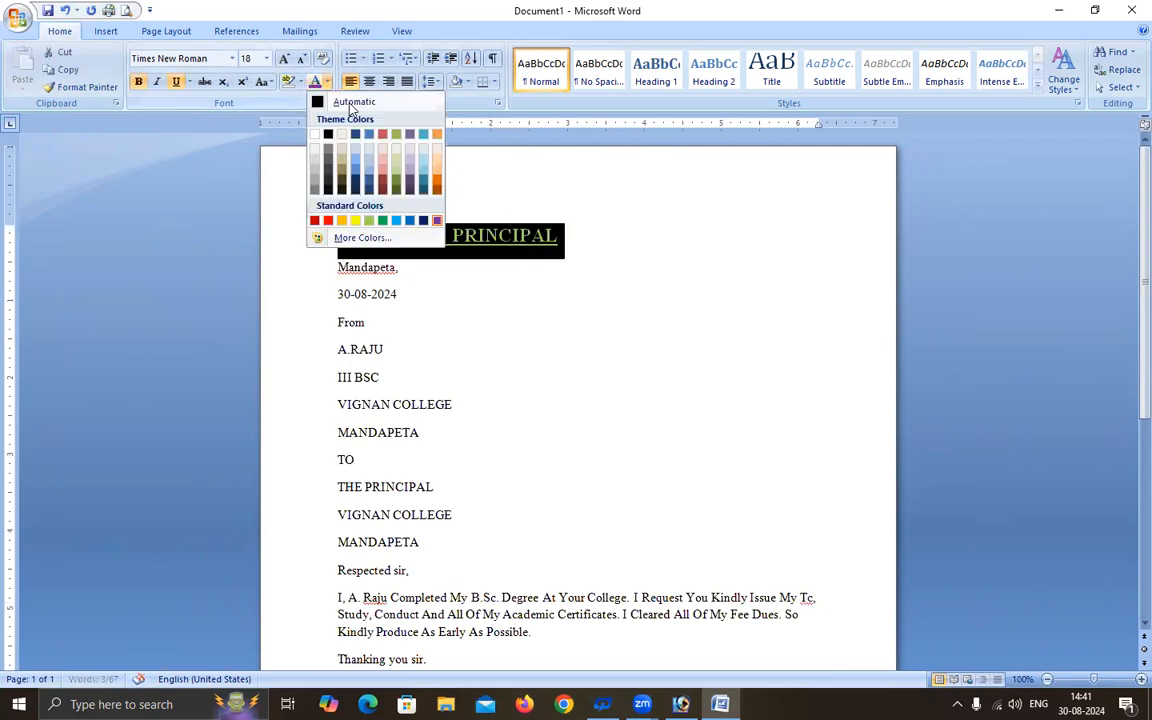
click(430, 264)
click(481, 316)
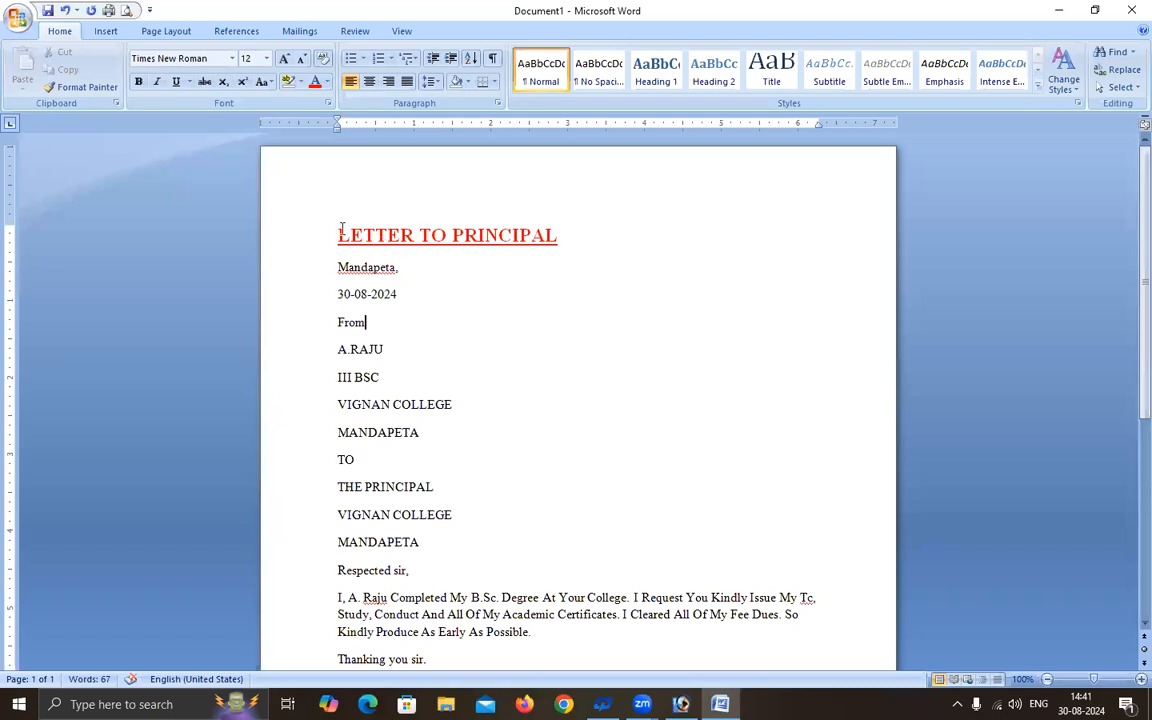
Step: Centre the "LETTER TO PRINCIPAL" heading on the page
drag(341, 229, 555, 236)
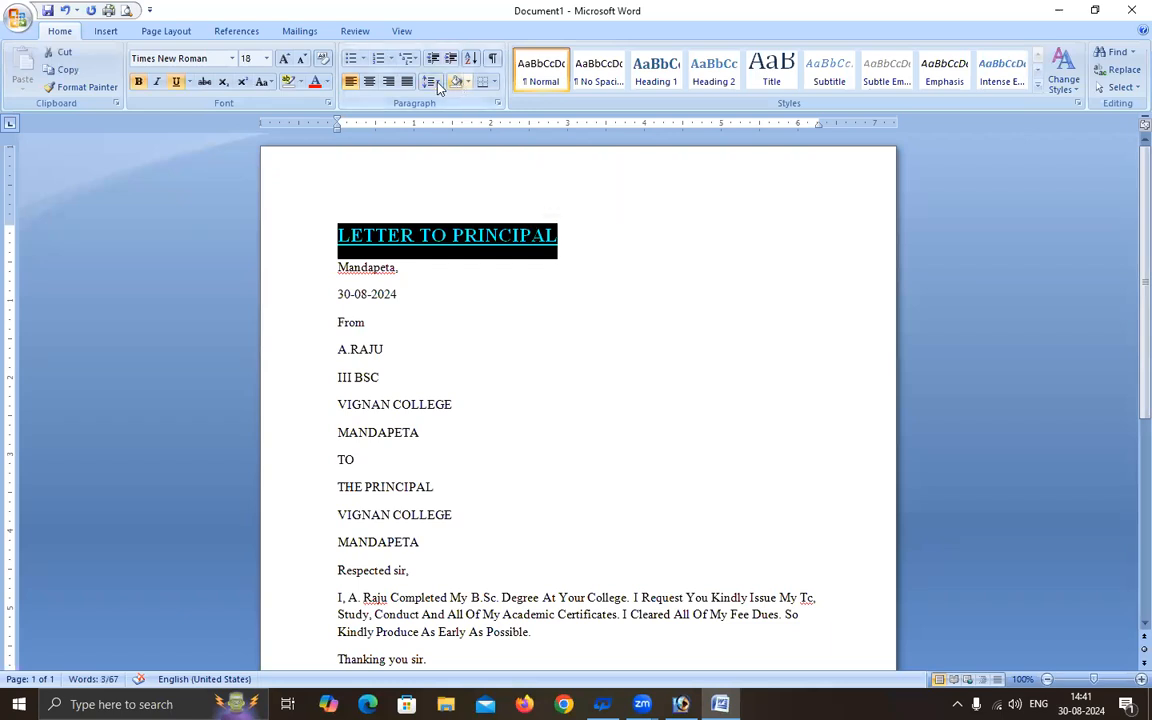
click(369, 81)
click(532, 366)
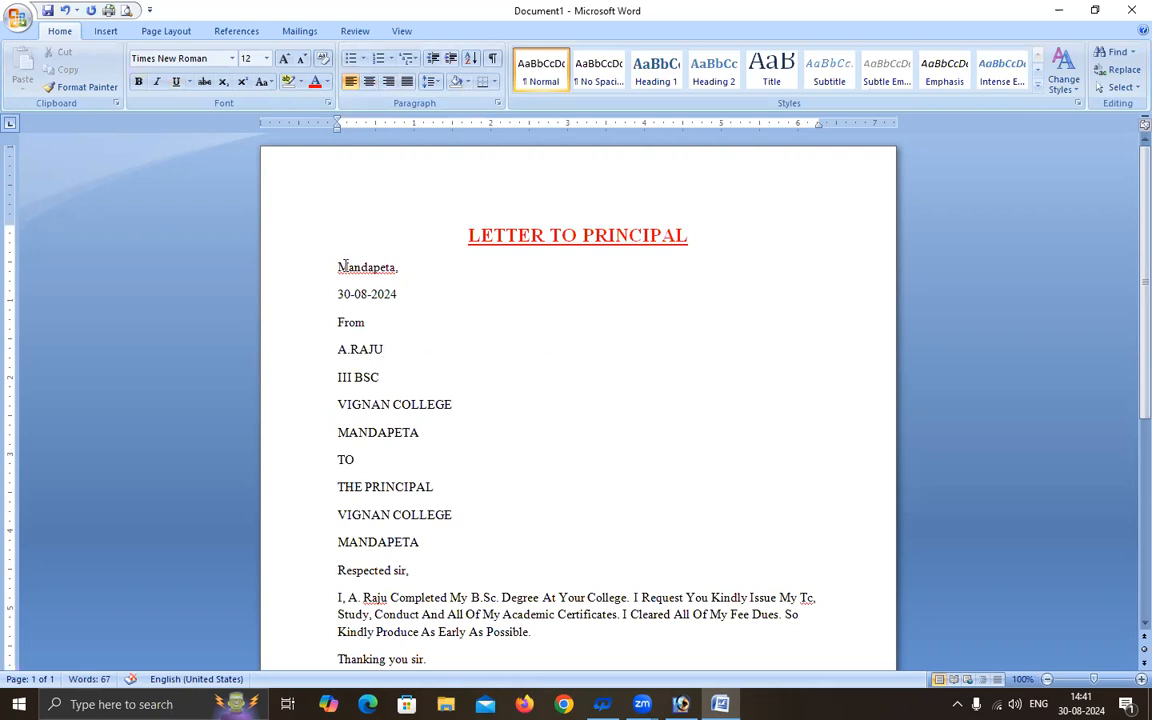
Step: Right-align the place and date lines below the heading
drag(336, 266, 400, 300)
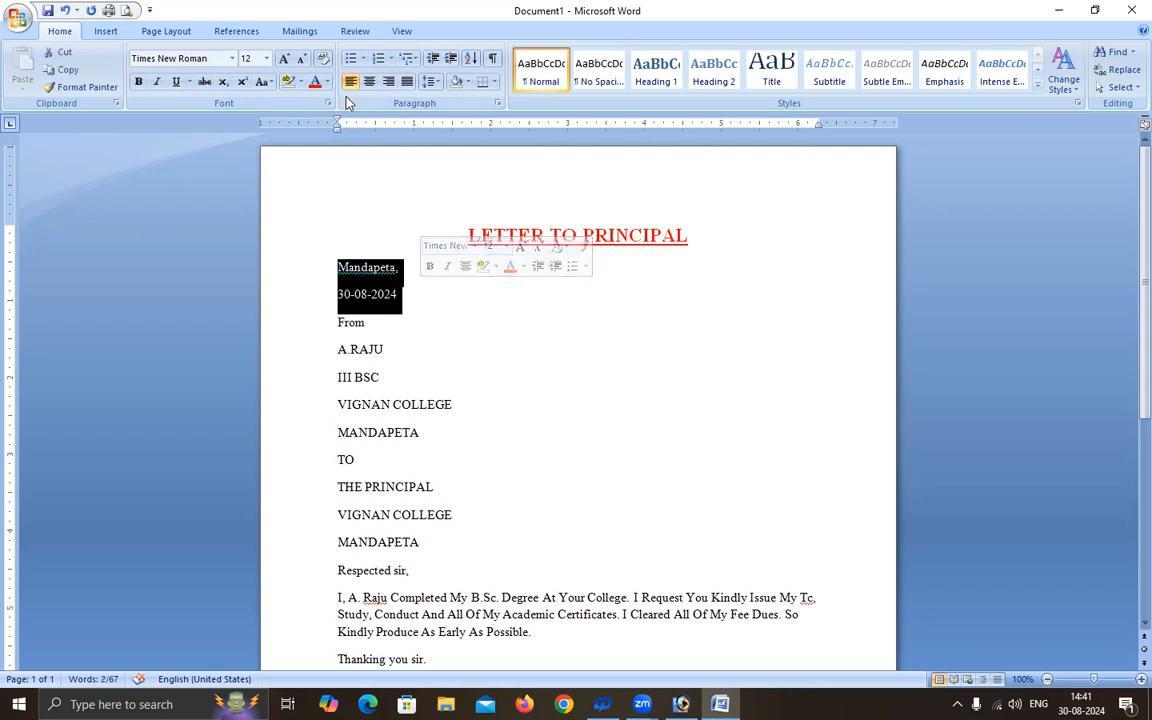
click(390, 83)
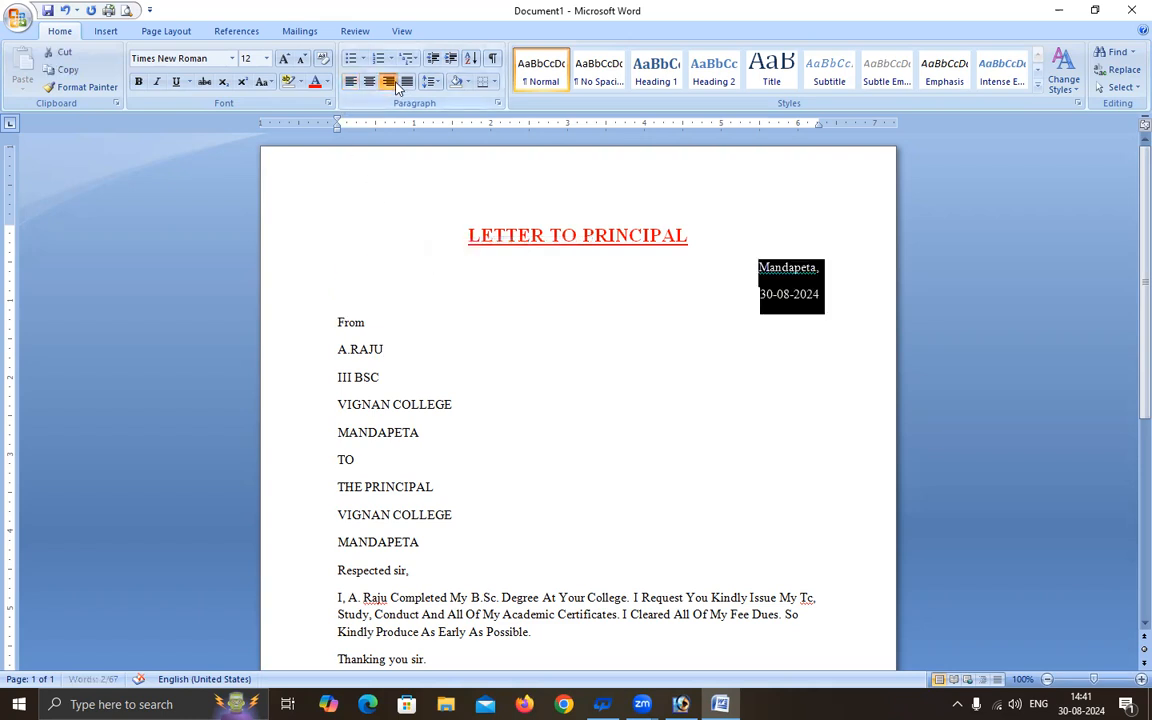
Step: Try right and centre alignment on the letter's body paragraph and finish by justifying it
click(528, 321)
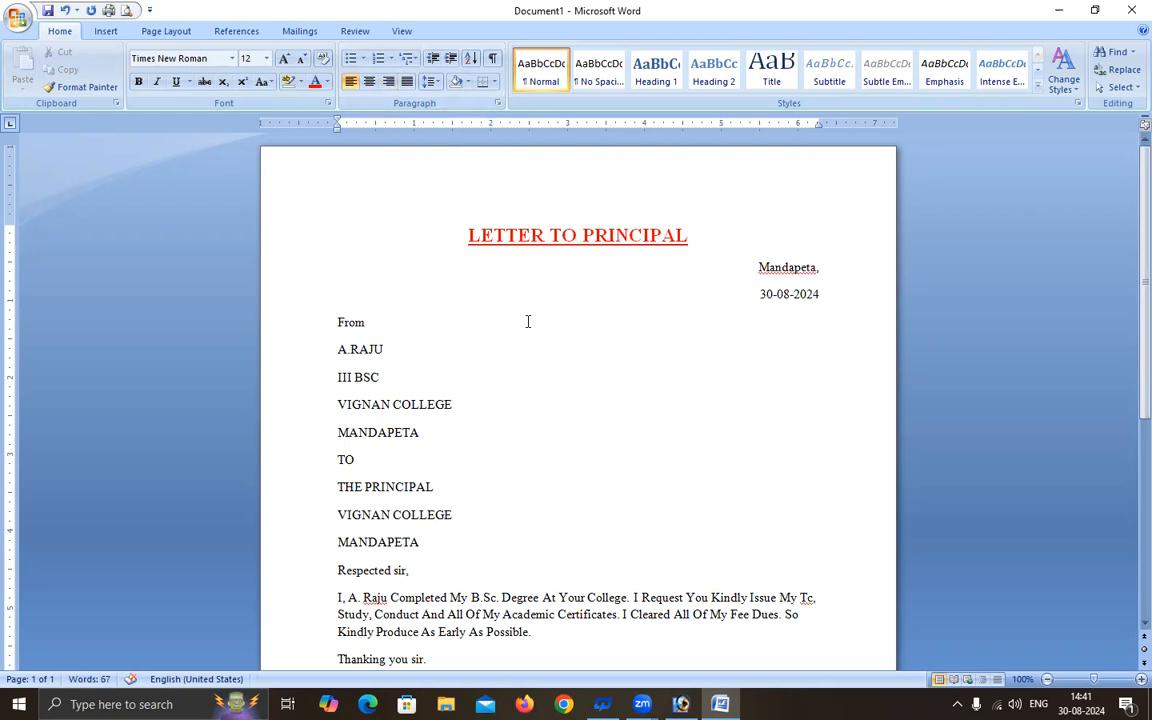
scroll(525, 365, down, 4)
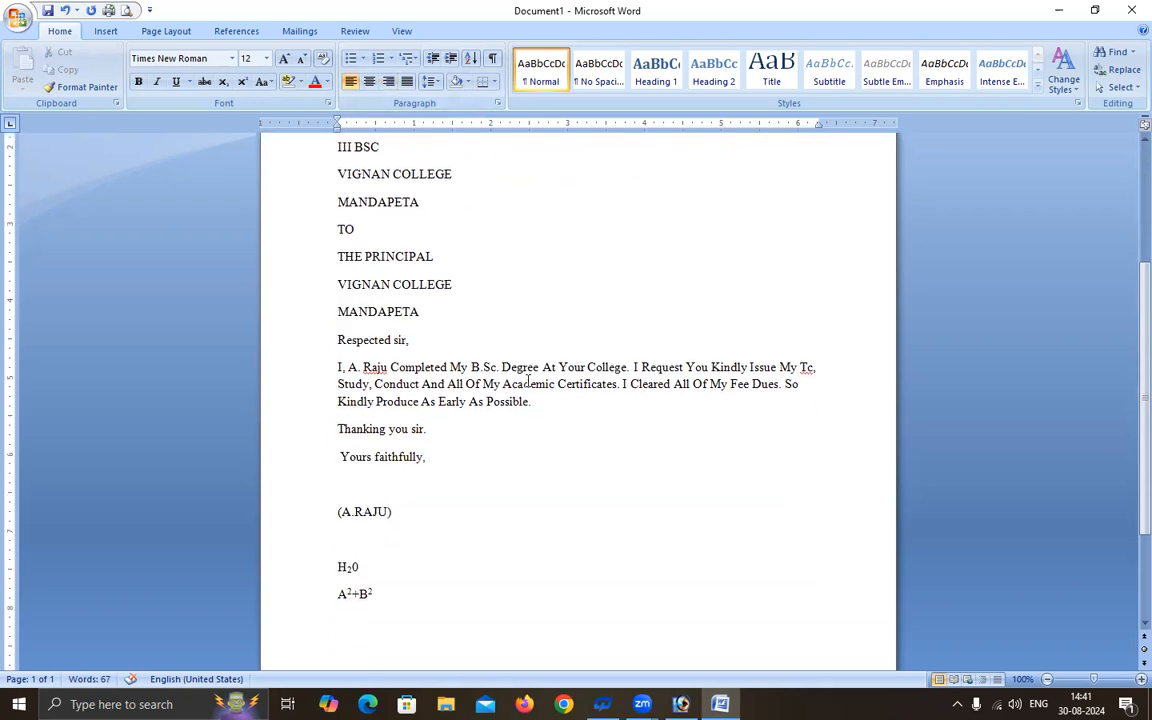
scroll(530, 378, up, 3)
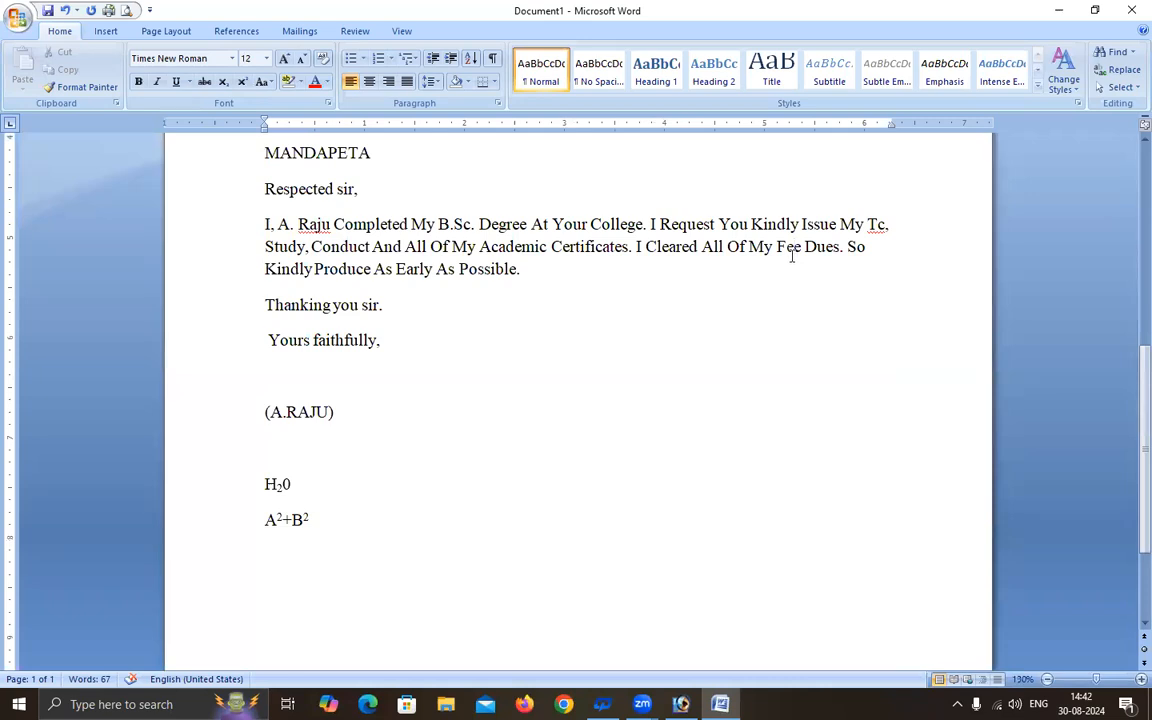
click(390, 83)
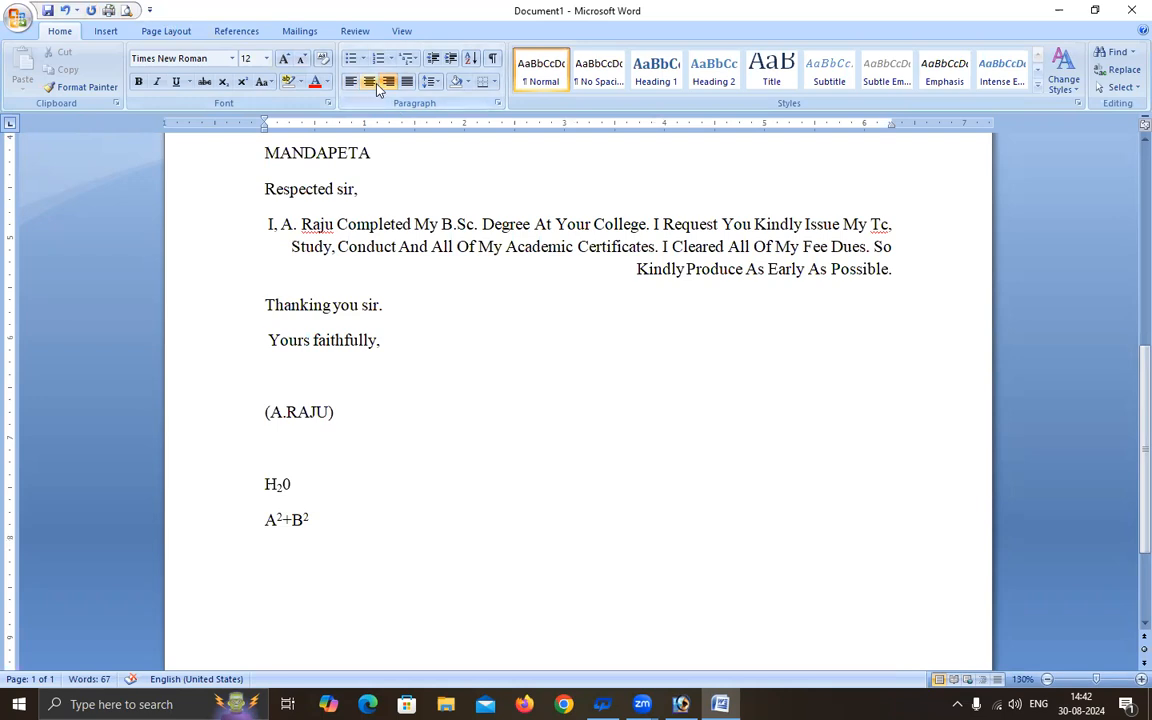
click(370, 83)
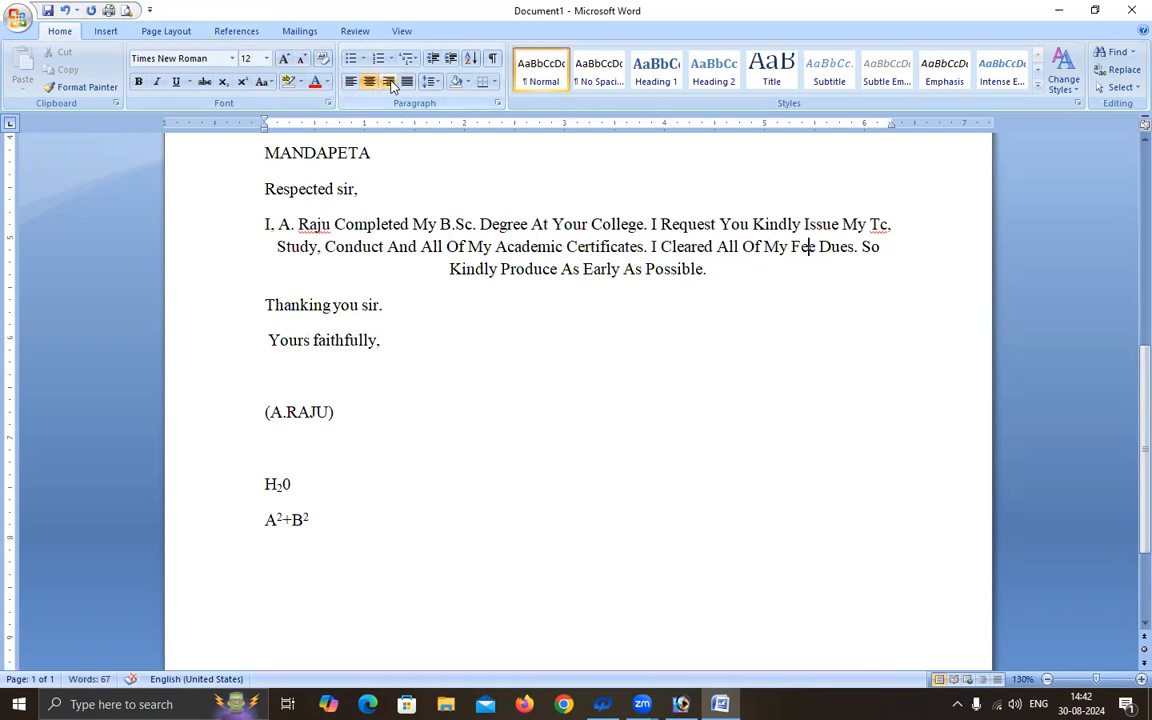
click(406, 82)
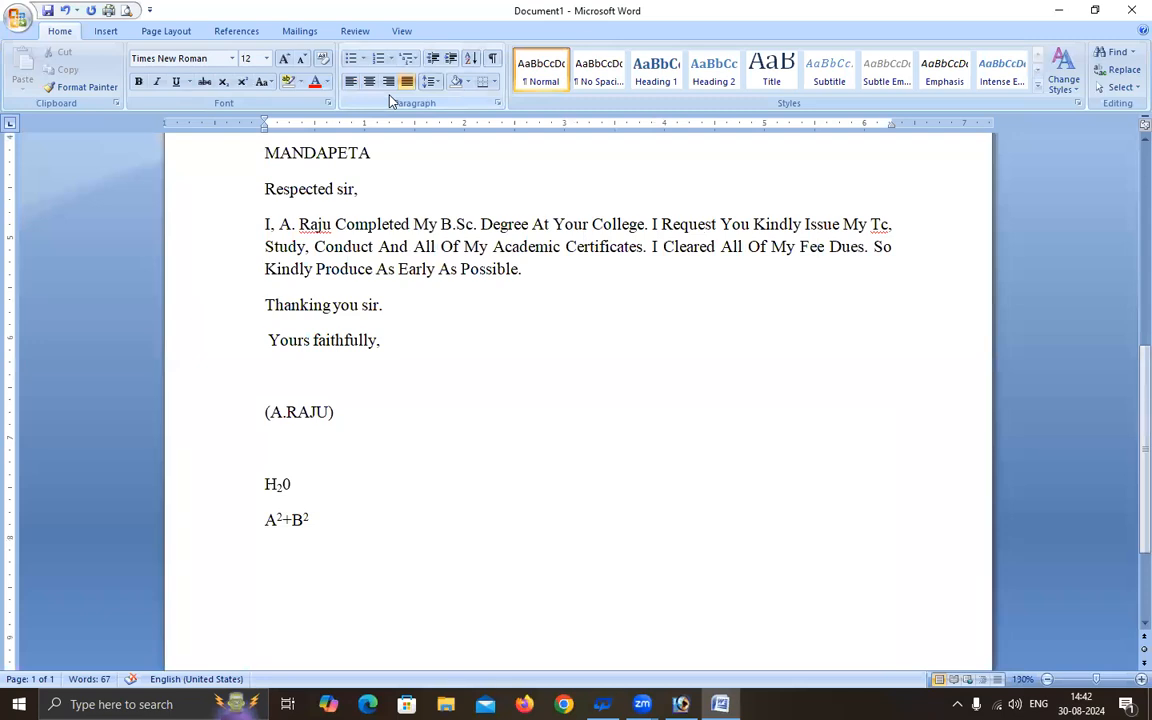
Step: Right-align the "Yours faithfully," line and the bracketed signature name below it
scroll(350, 368, up, 3)
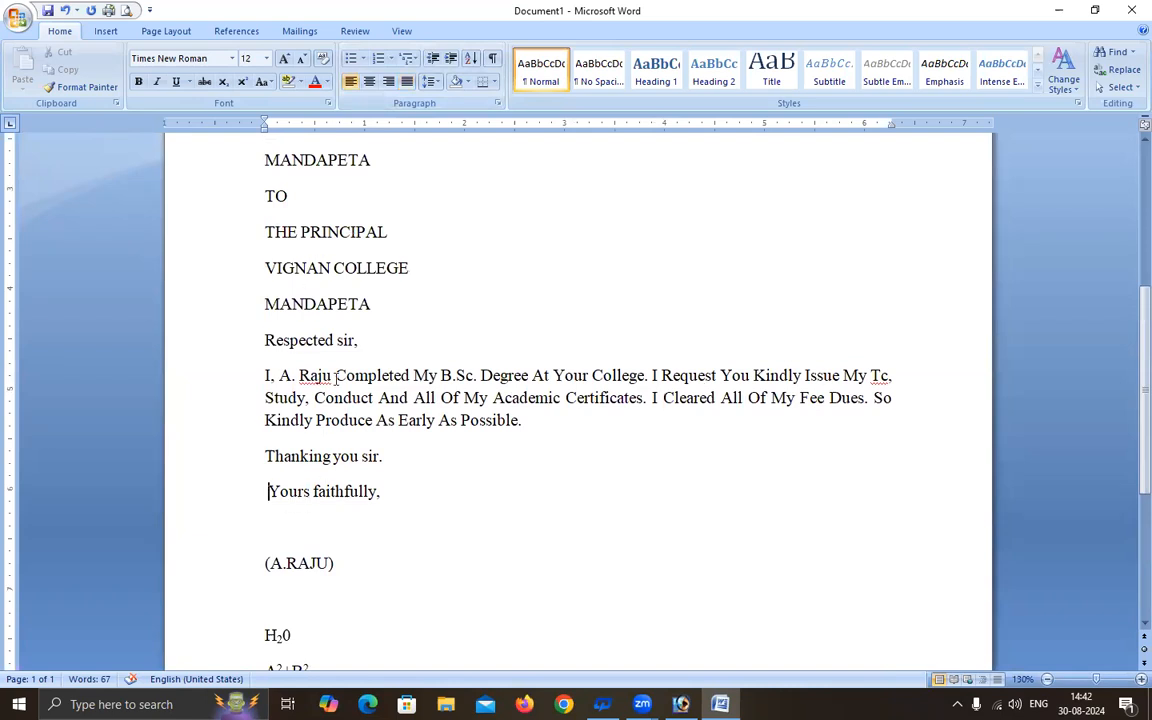
click(388, 81)
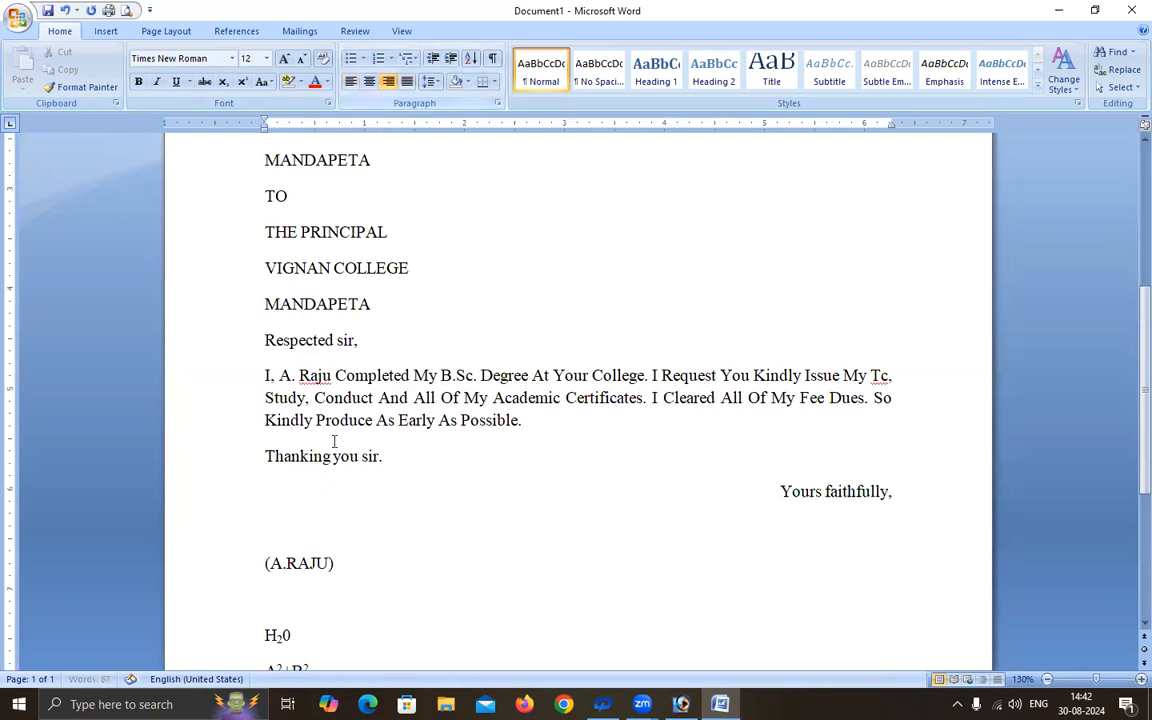
click(311, 565)
click(388, 84)
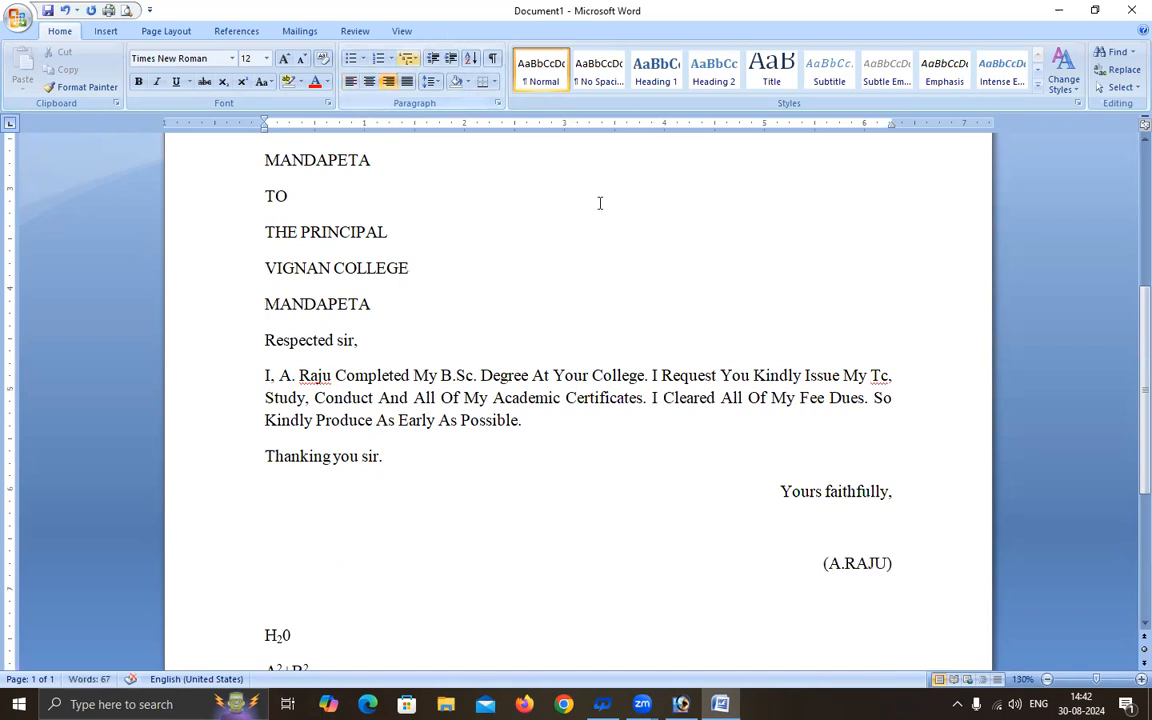
Step: Delete the subscript and superscript sample lines H₂0 and A²+B² at the end of the letter
scroll(600, 203, down, 3)
drag(265, 474, 350, 514)
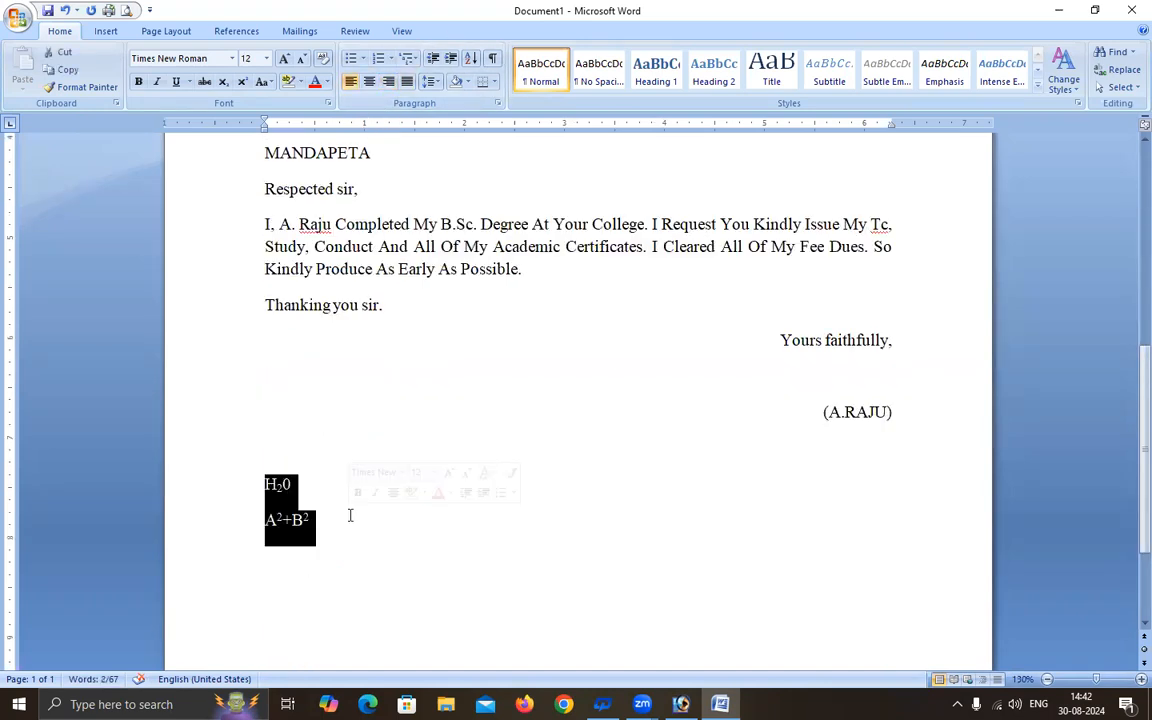
key(Delete)
Step: Set single line spacing for the address lines from "From" through the second "VIGNAN COLLEGE"
scroll(535, 622, up, 5)
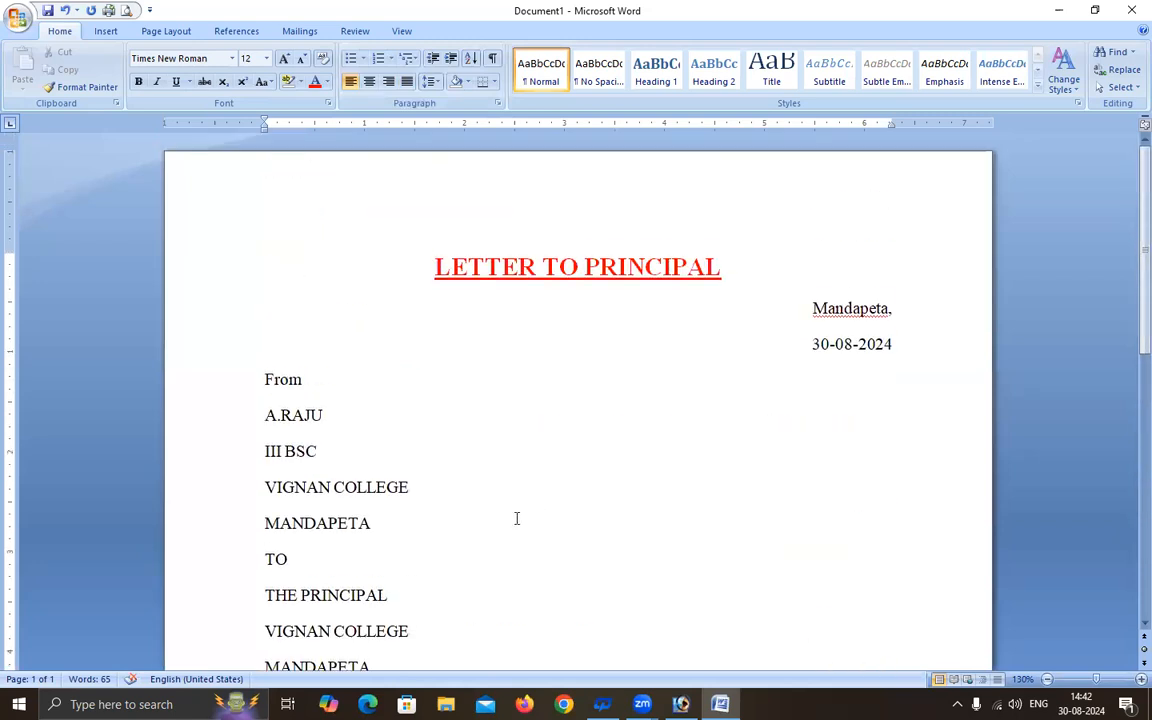
scroll(514, 519, down, 1)
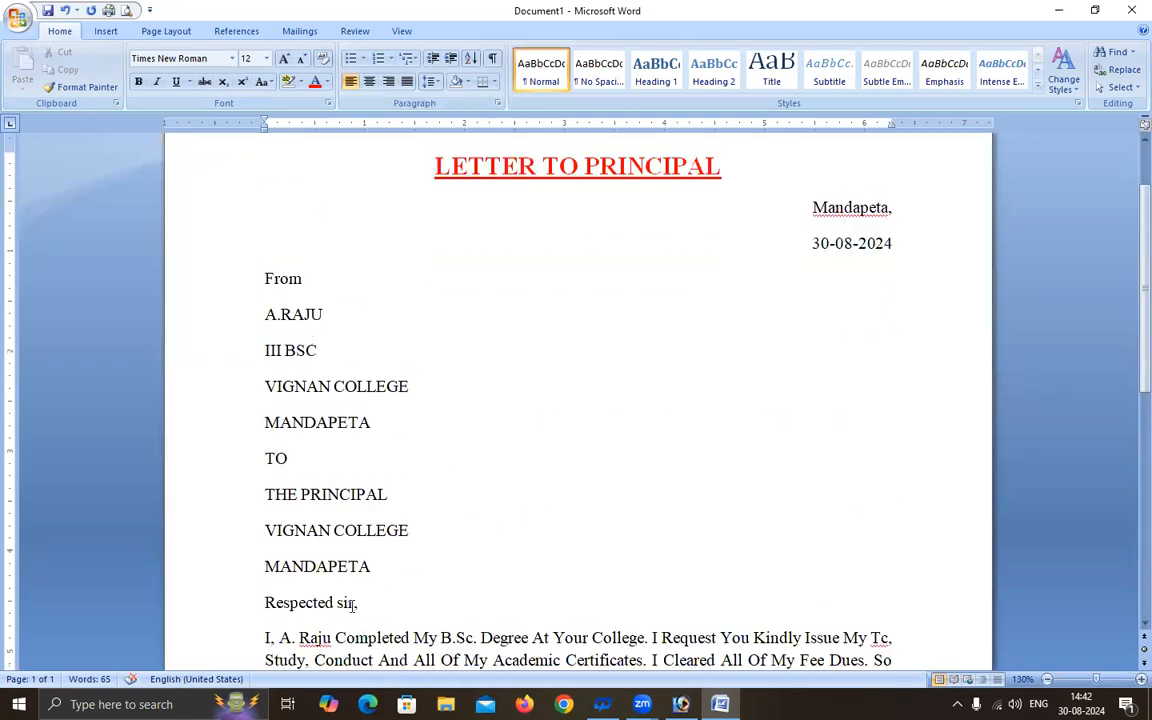
scroll(347, 406, down, 2)
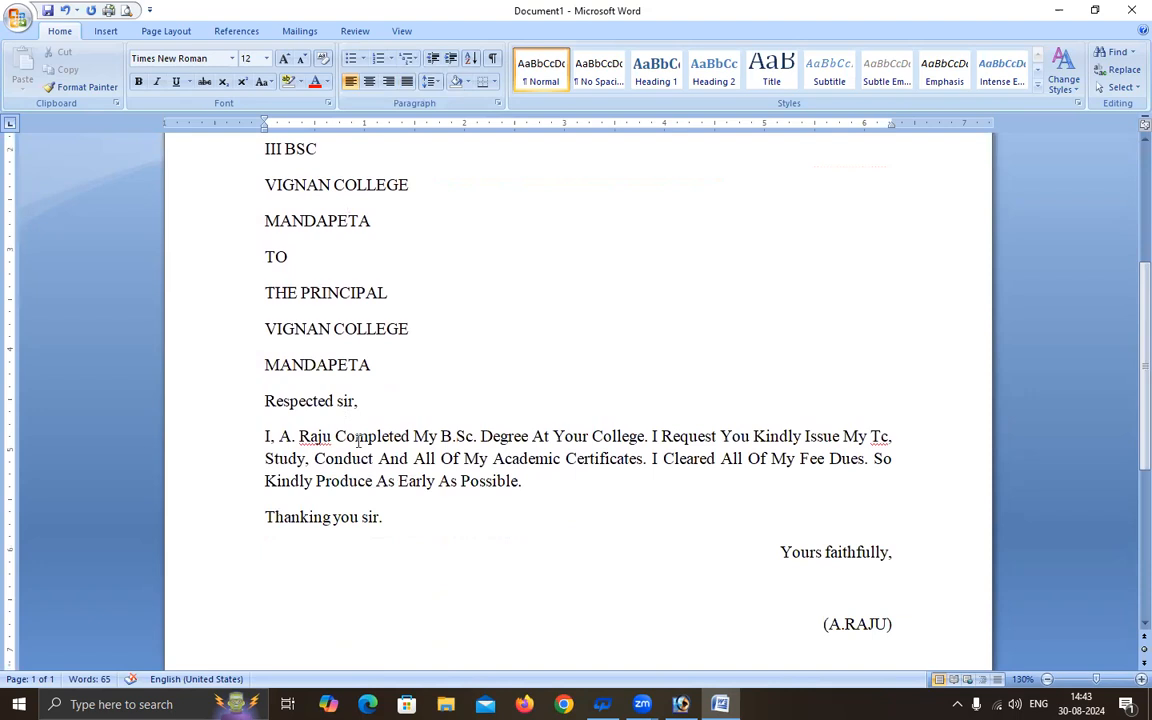
scroll(347, 296, up, 2)
drag(265, 228, 408, 488)
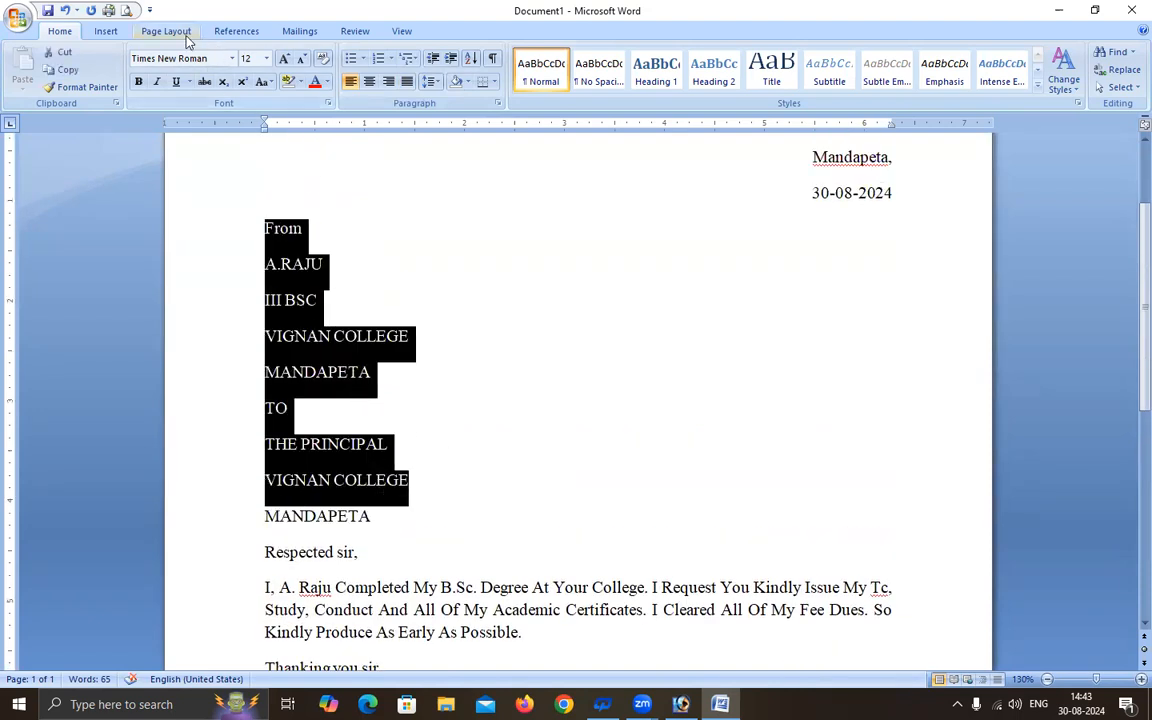
click(167, 31)
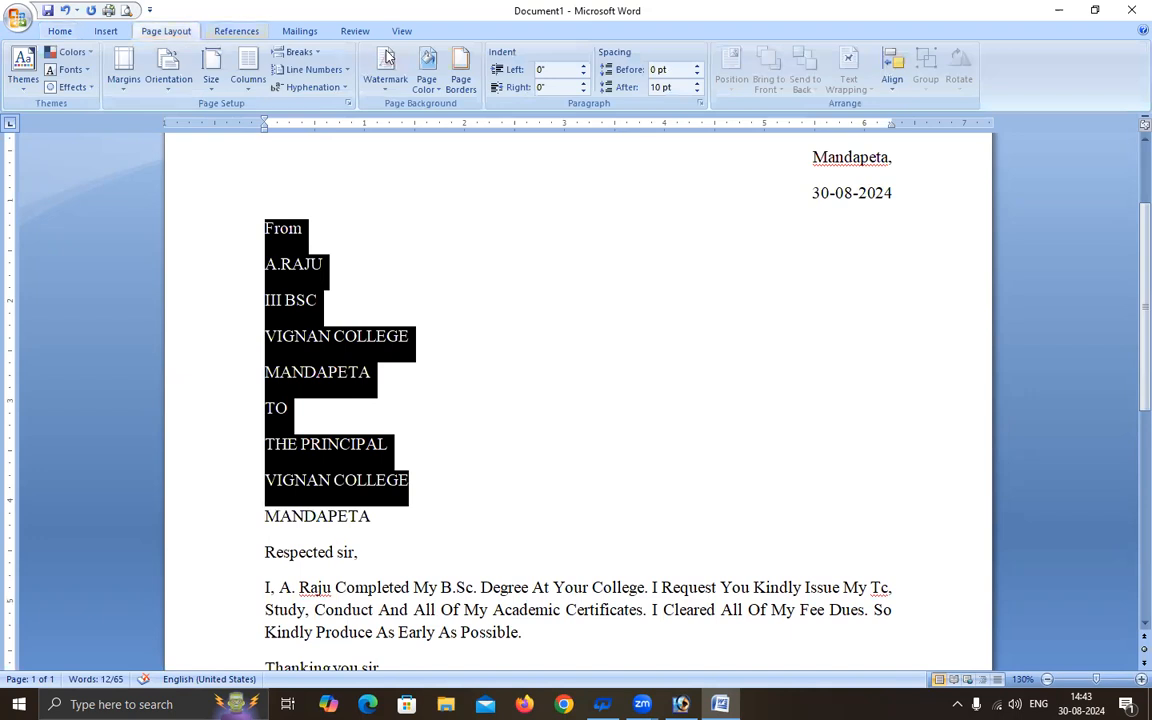
click(60, 31)
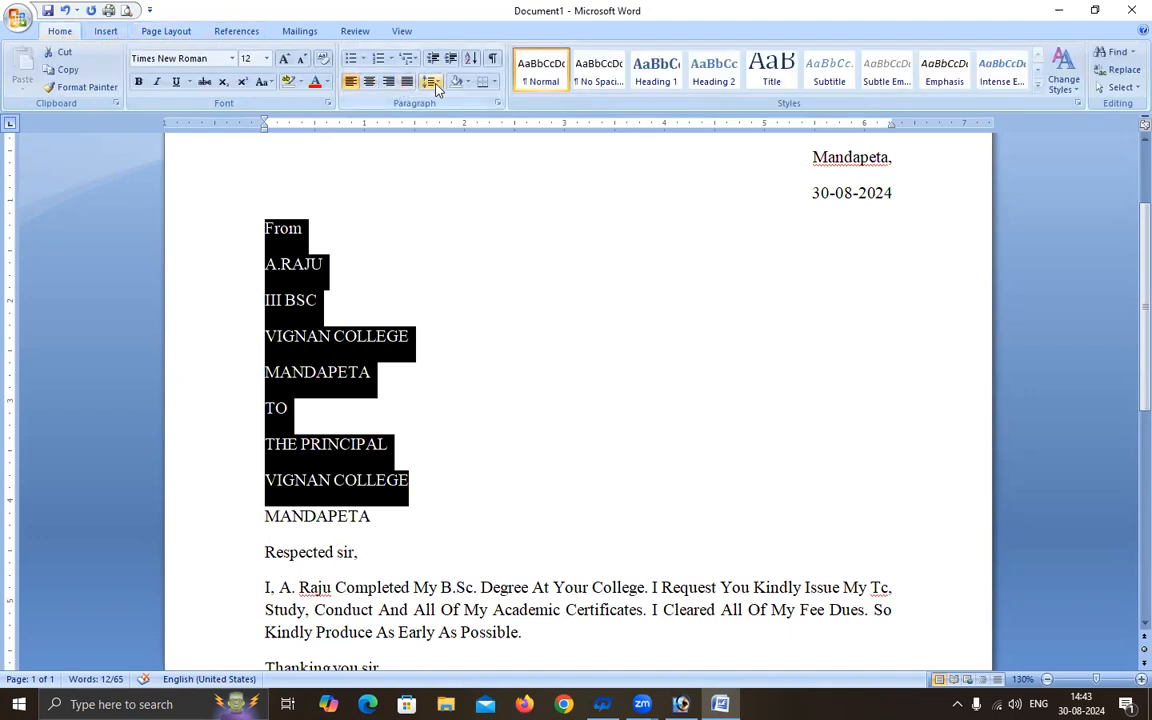
click(430, 82)
click(436, 243)
click(440, 258)
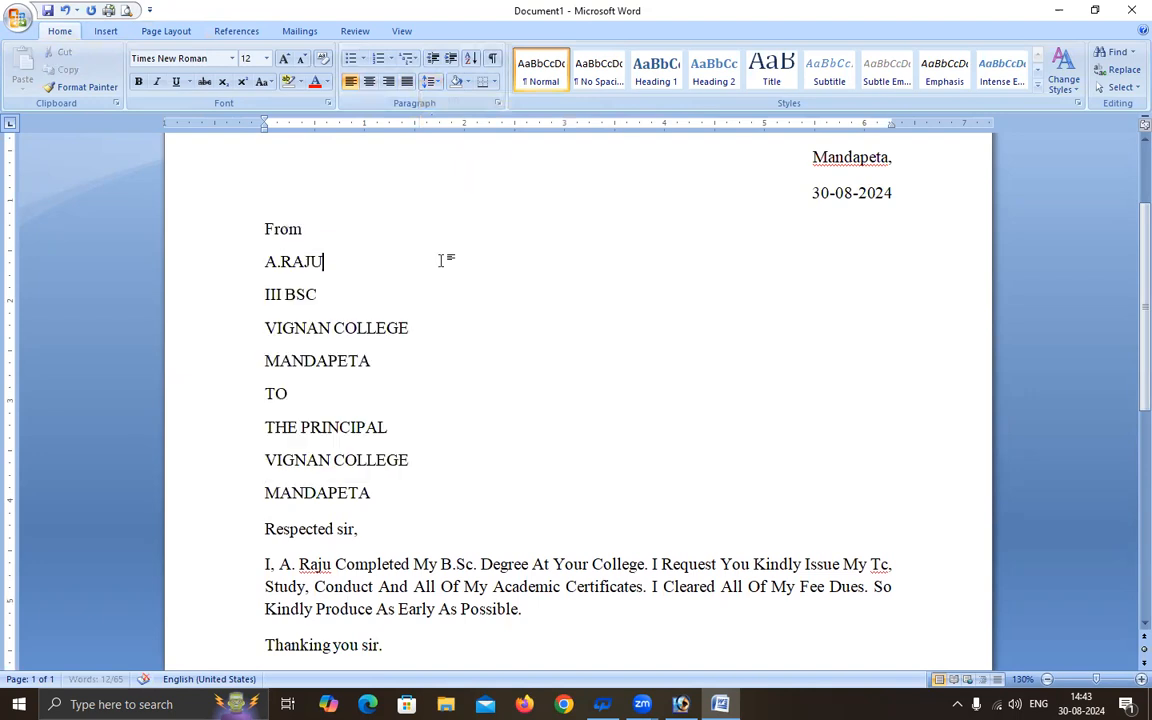
Step: Set the spacing after paragraphs to 0 pt for all sender and recipient address lines
drag(250, 229, 385, 493)
click(166, 31)
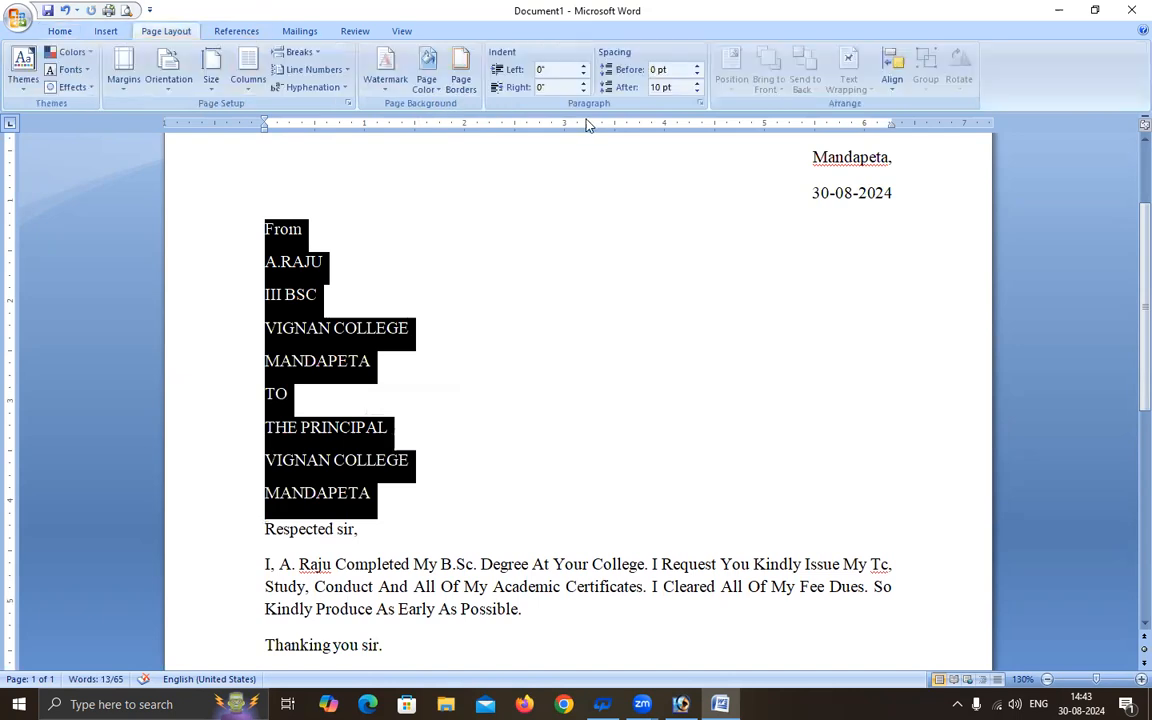
click(697, 91)
click(697, 91)
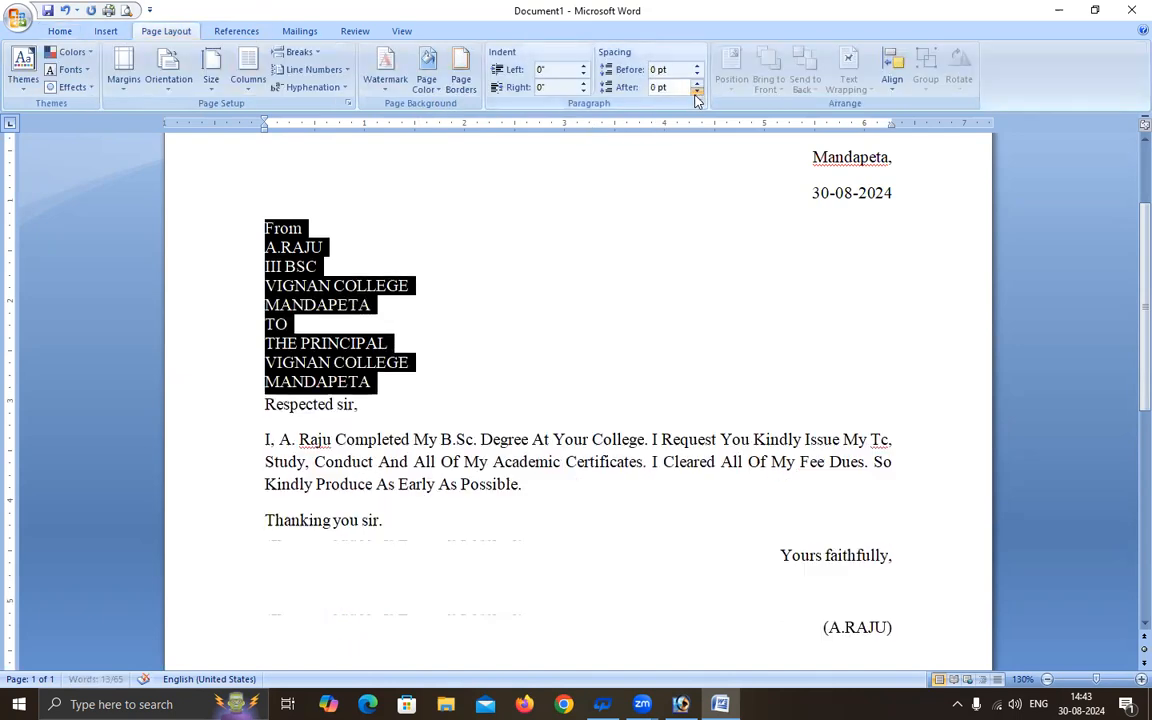
click(452, 367)
Step: Insert one blank line above "Respected sir," and one above "TO" to separate the letter's blocks
click(432, 388)
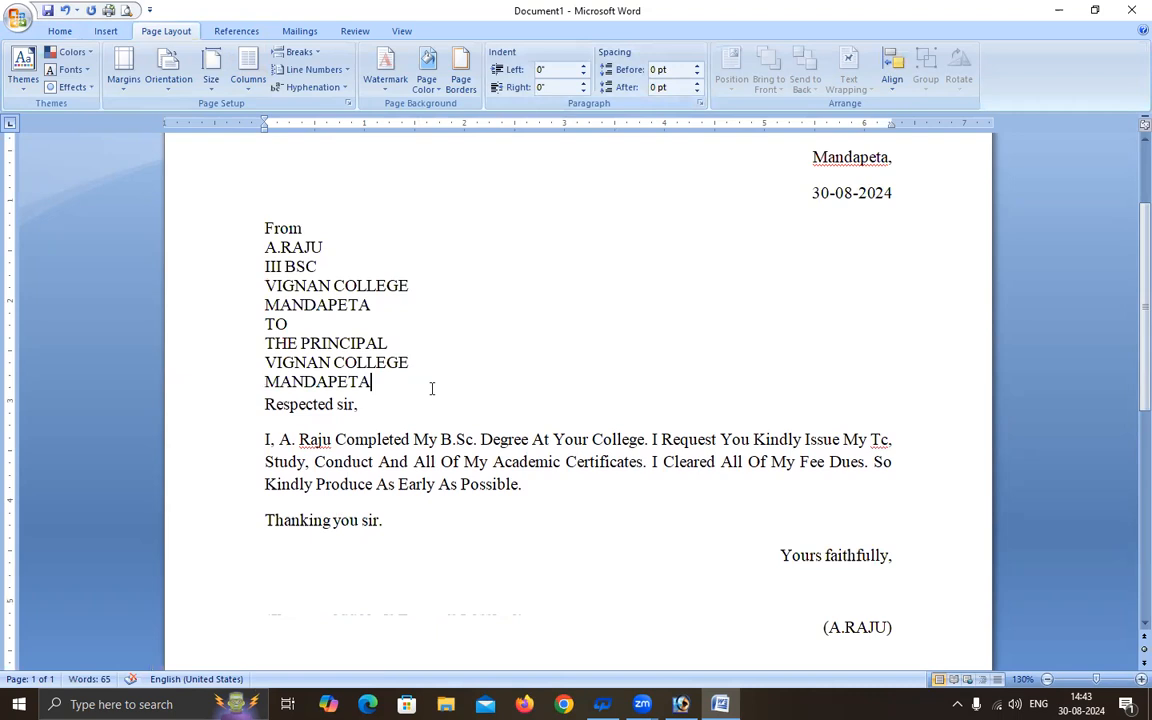
key(Return)
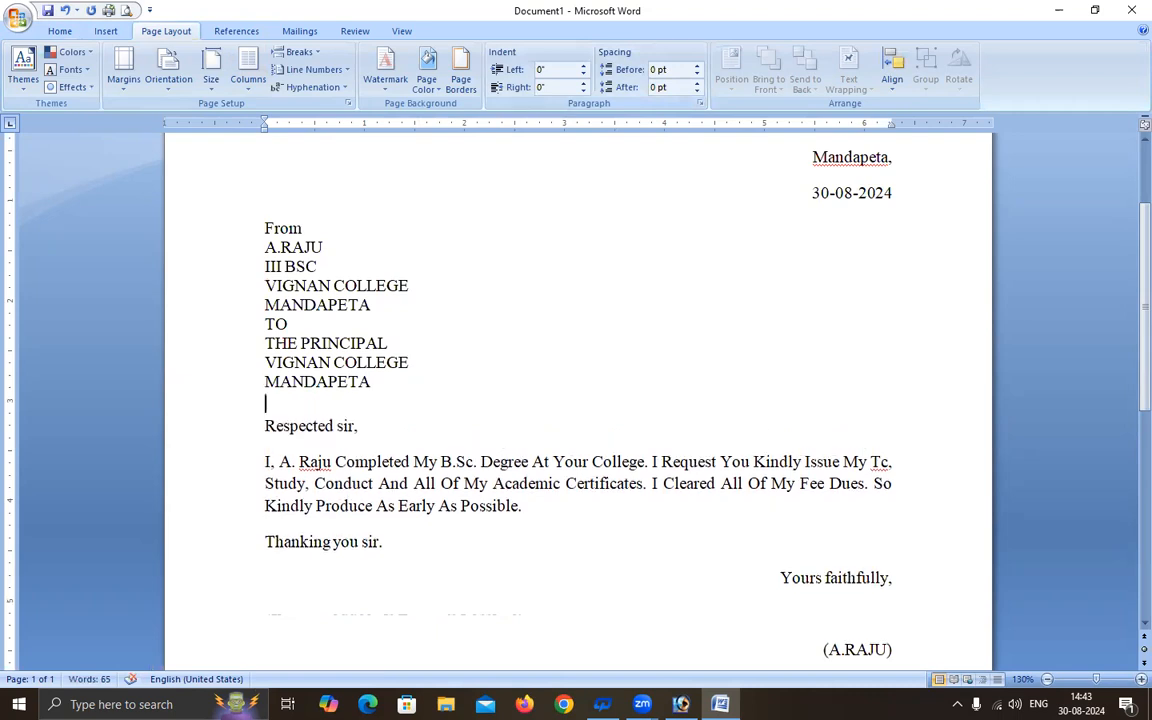
key(Return)
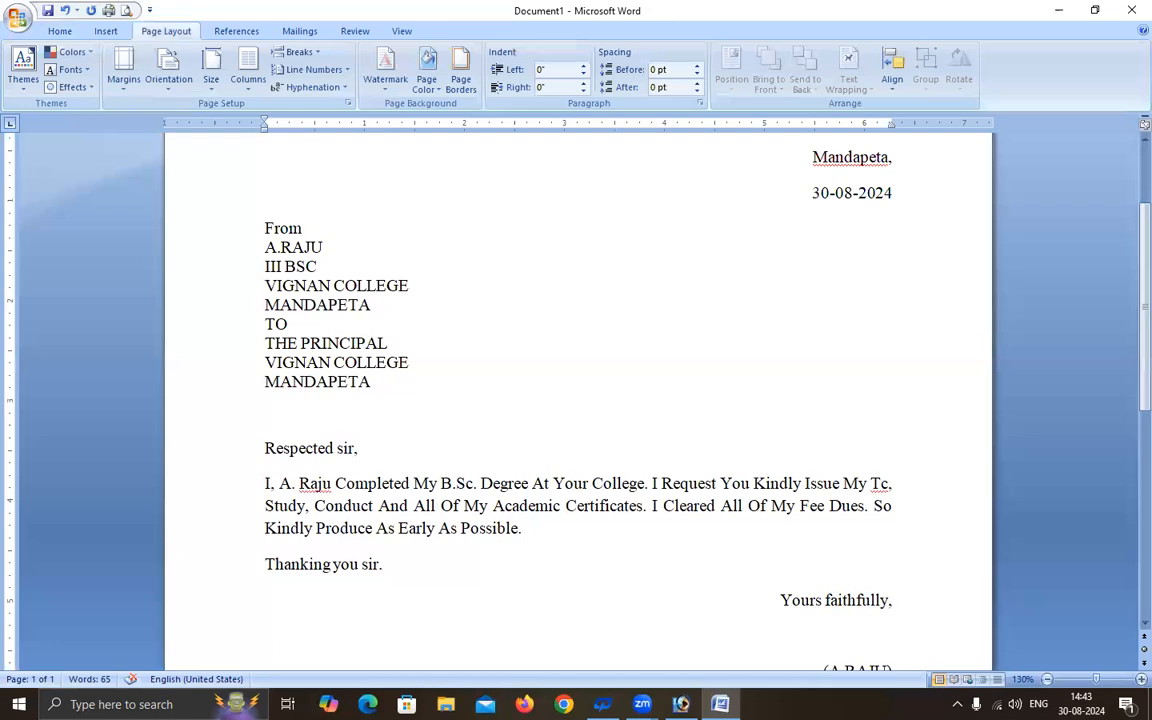
key(Delete)
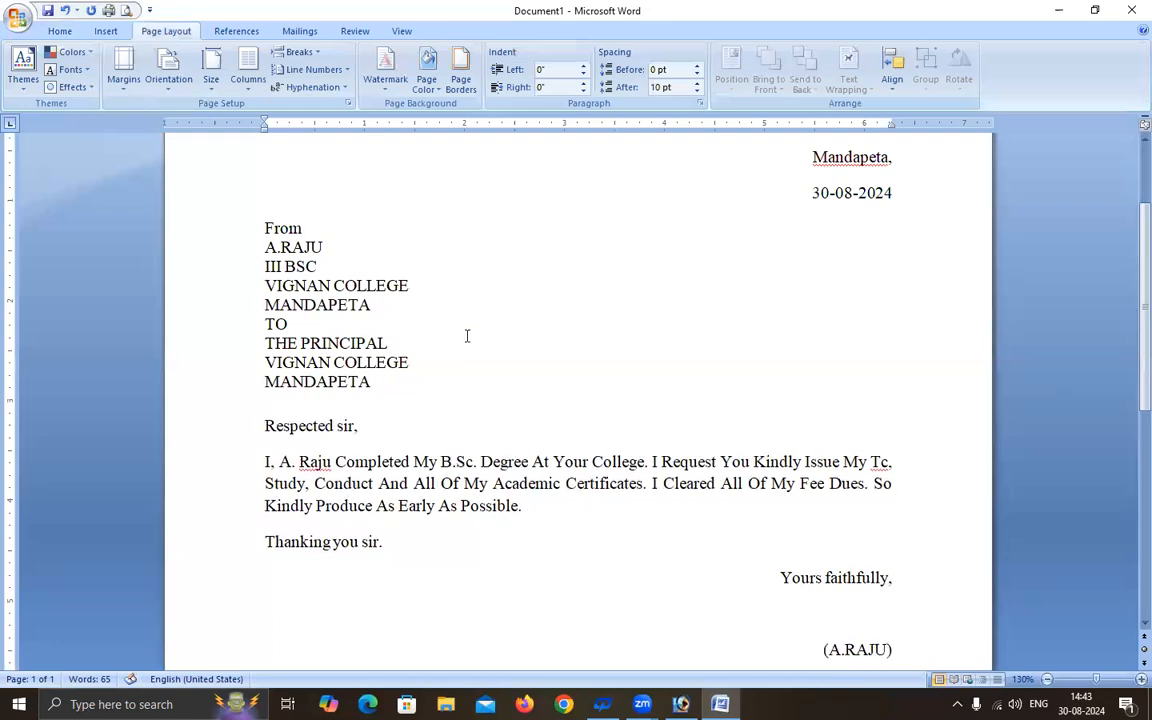
click(307, 322)
key(Home)
key(Return)
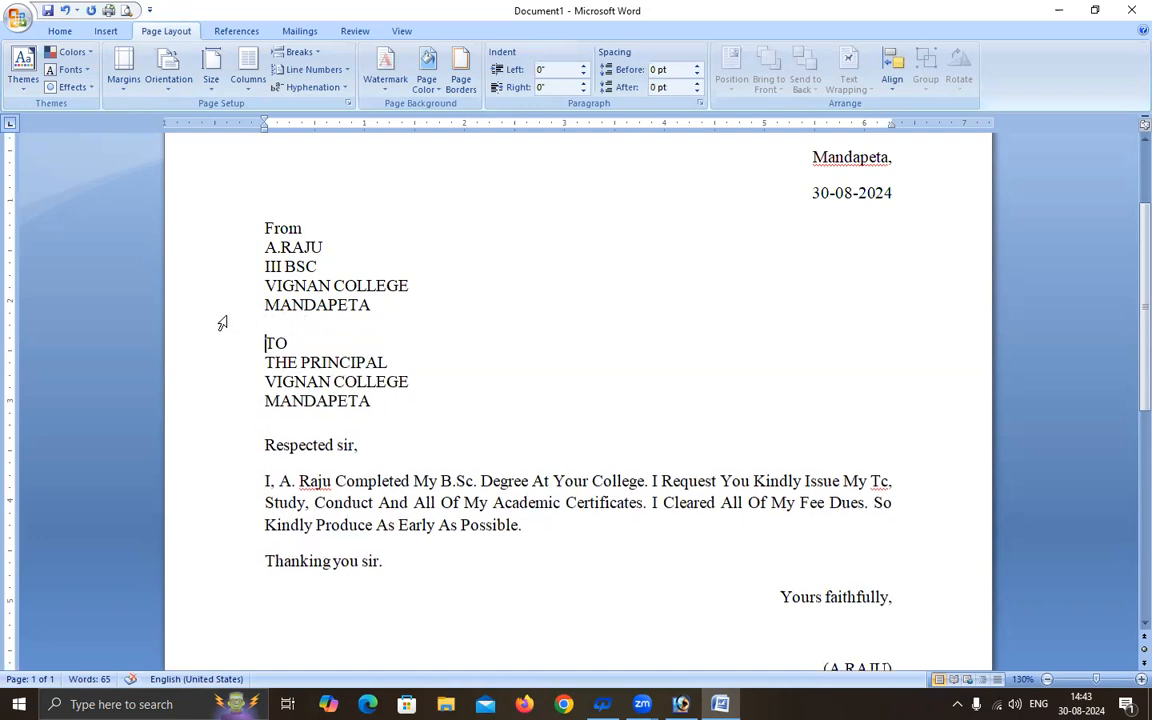
Step: Set the line spacing of the letter's body paragraph to 1.5
scroll(230, 400, down, 1)
click(334, 430)
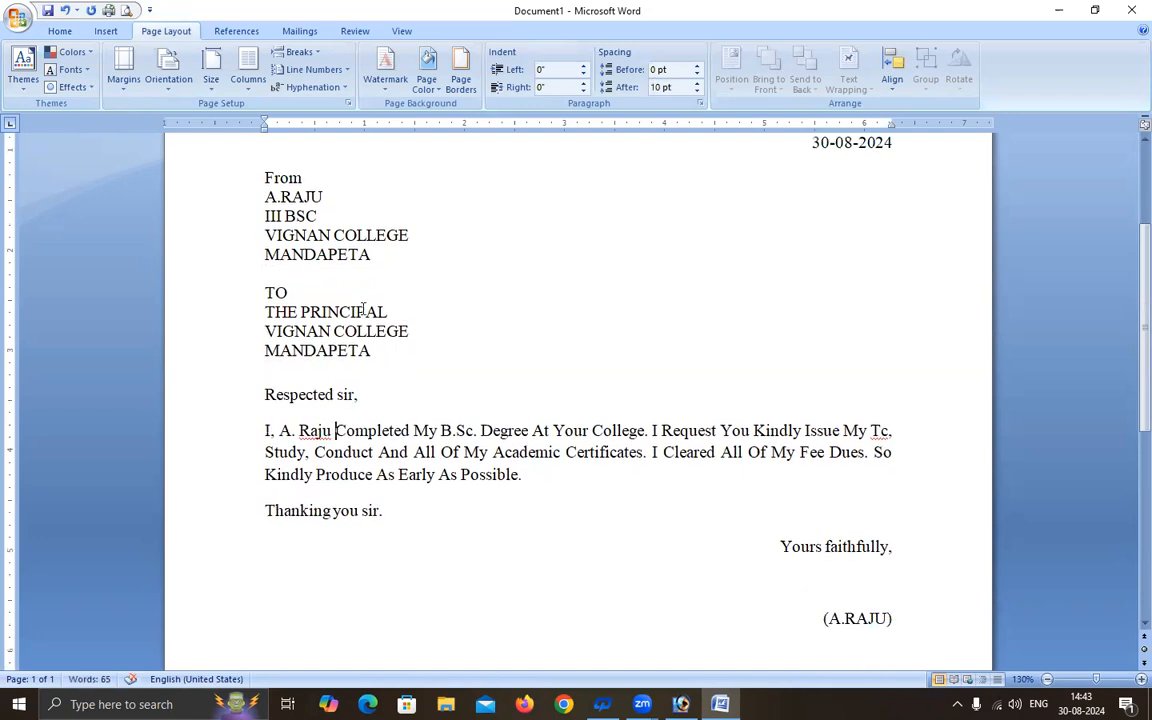
click(64, 31)
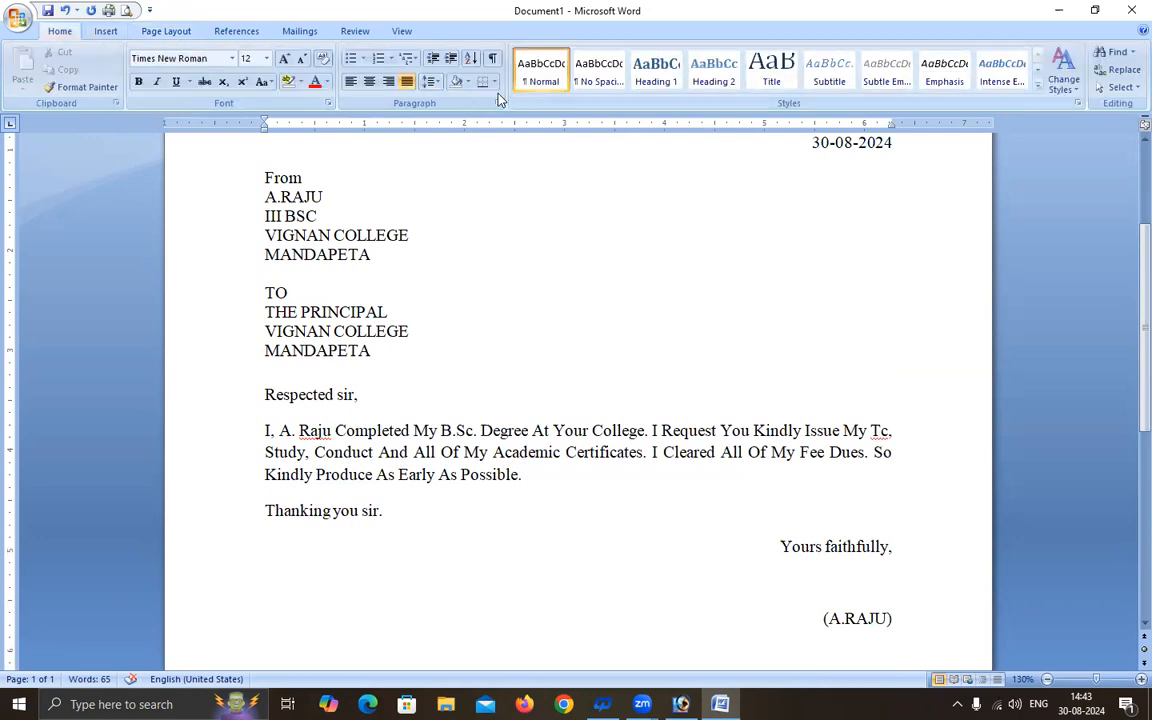
click(430, 81)
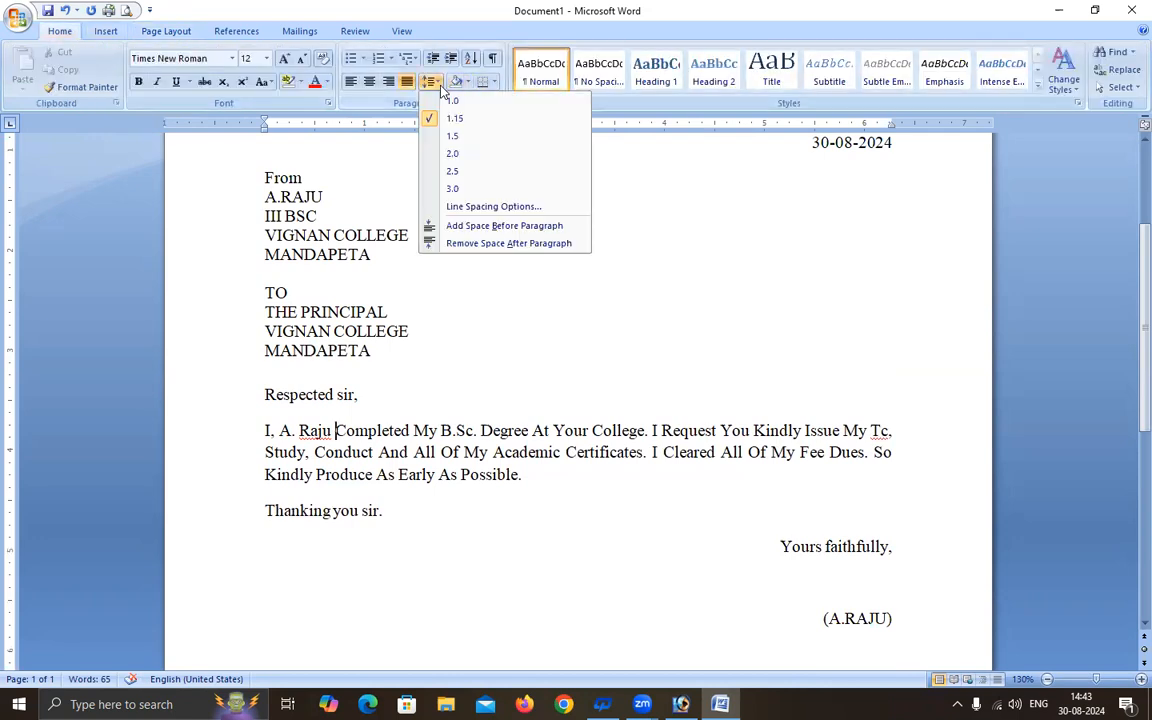
click(480, 135)
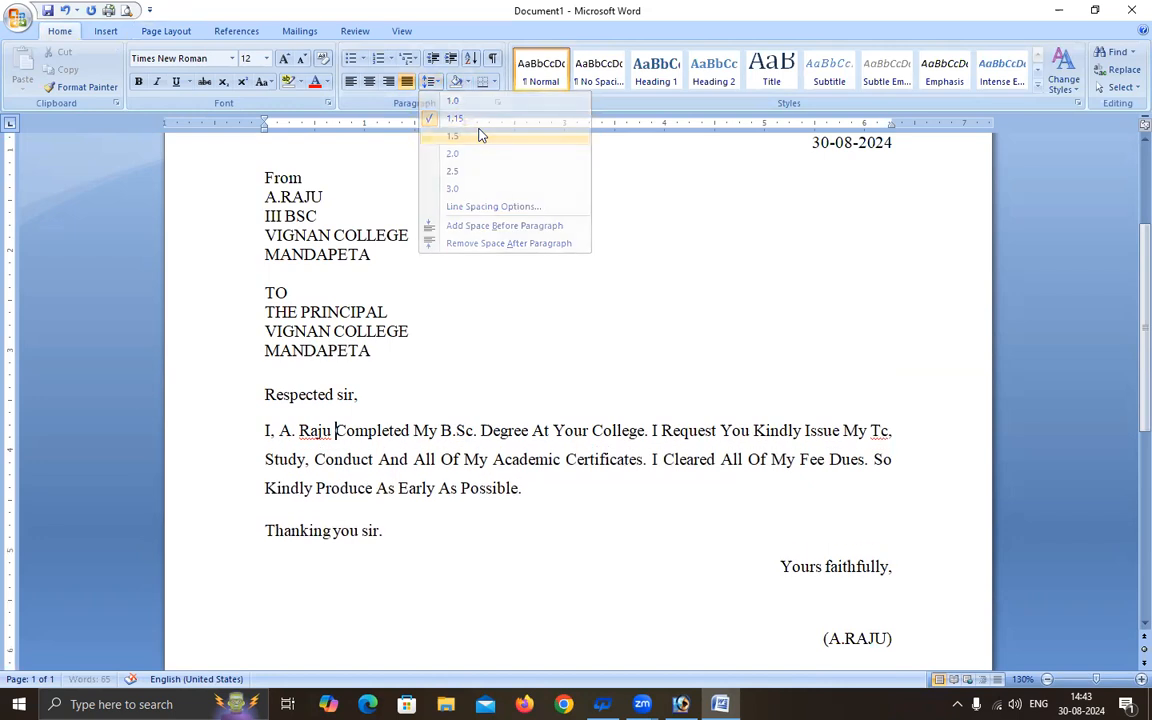
Step: Try line spacings of 2.0 and 2.5 on the body paragraph and return it to 1.5
click(435, 82)
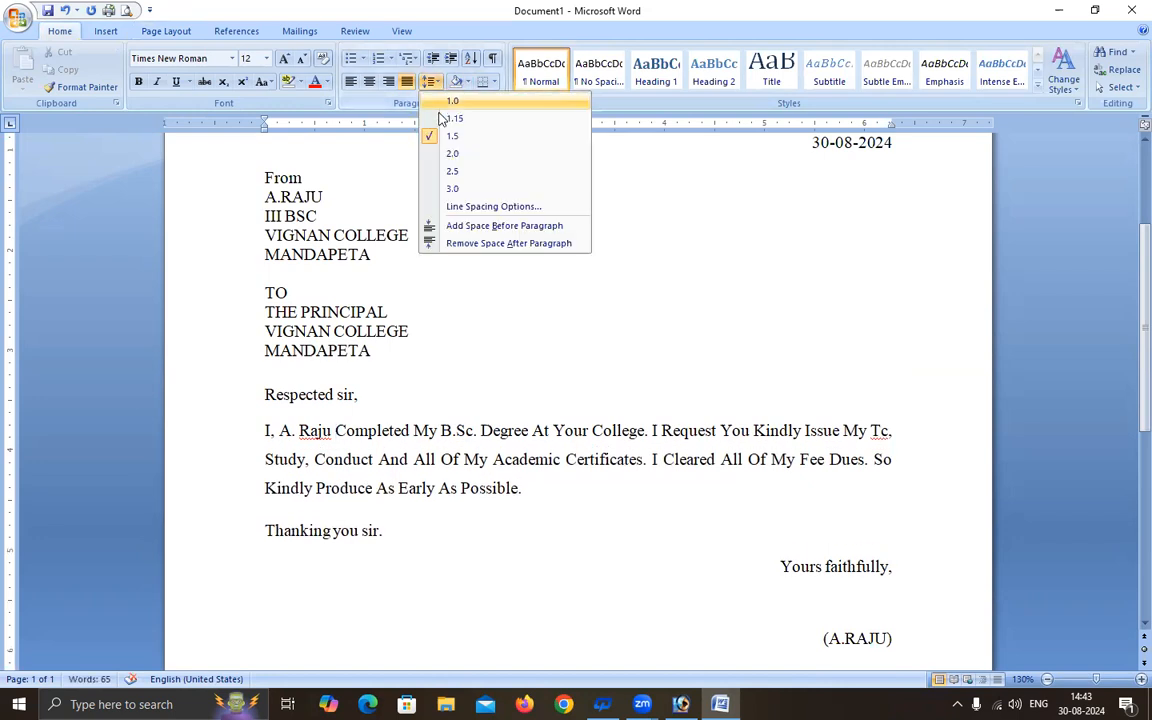
click(452, 153)
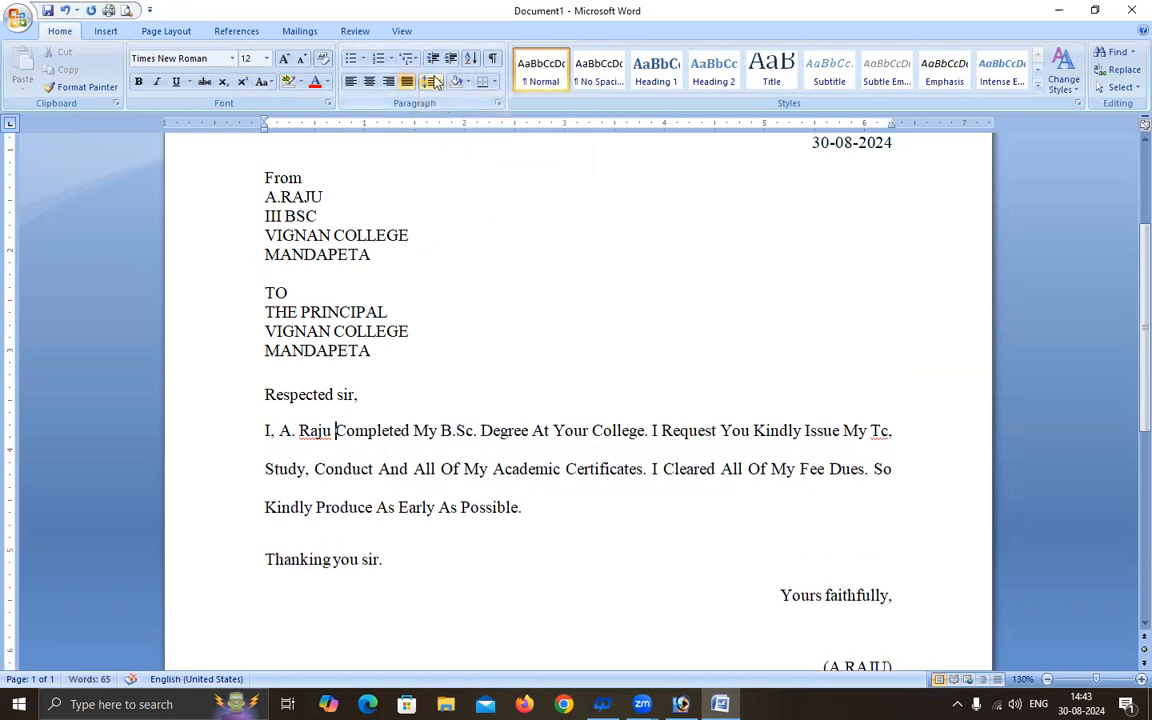
click(435, 82)
click(452, 170)
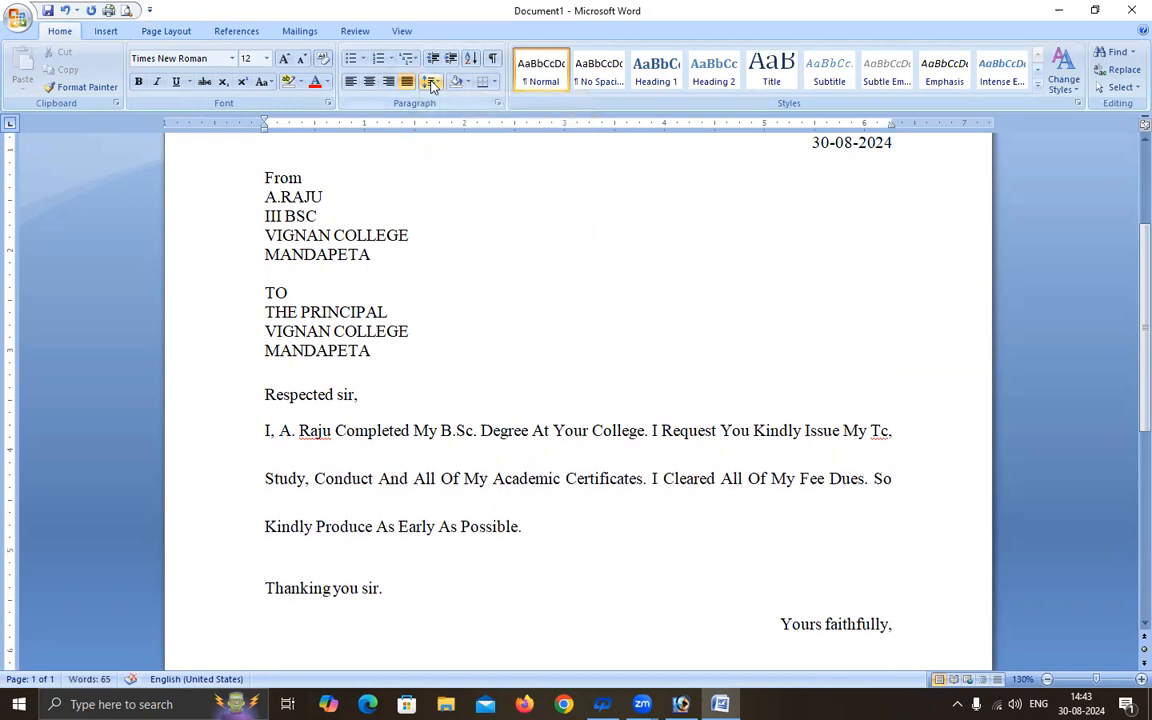
click(430, 82)
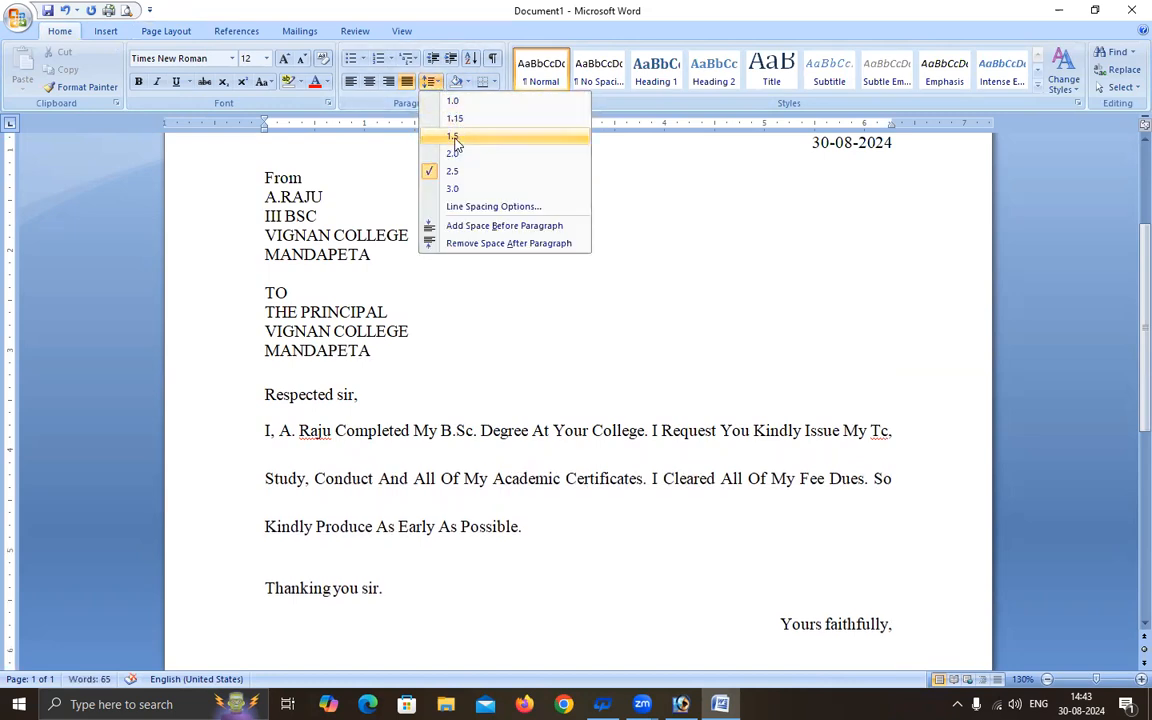
click(455, 142)
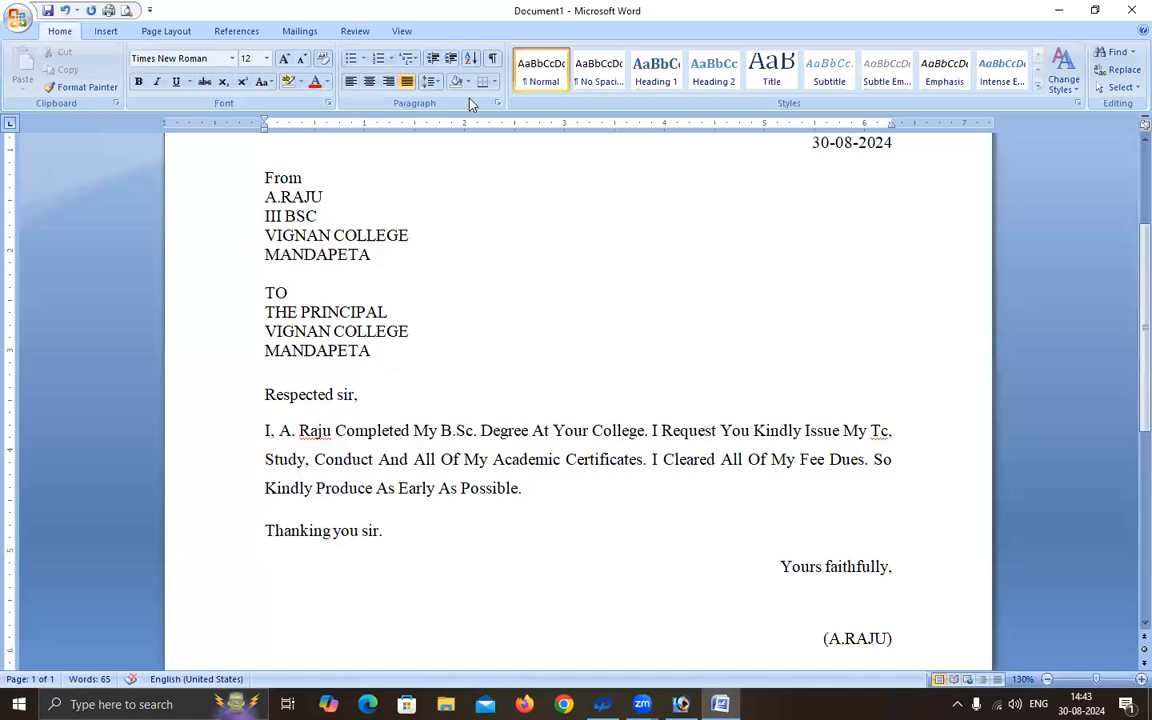
scroll(470, 428, up, 4)
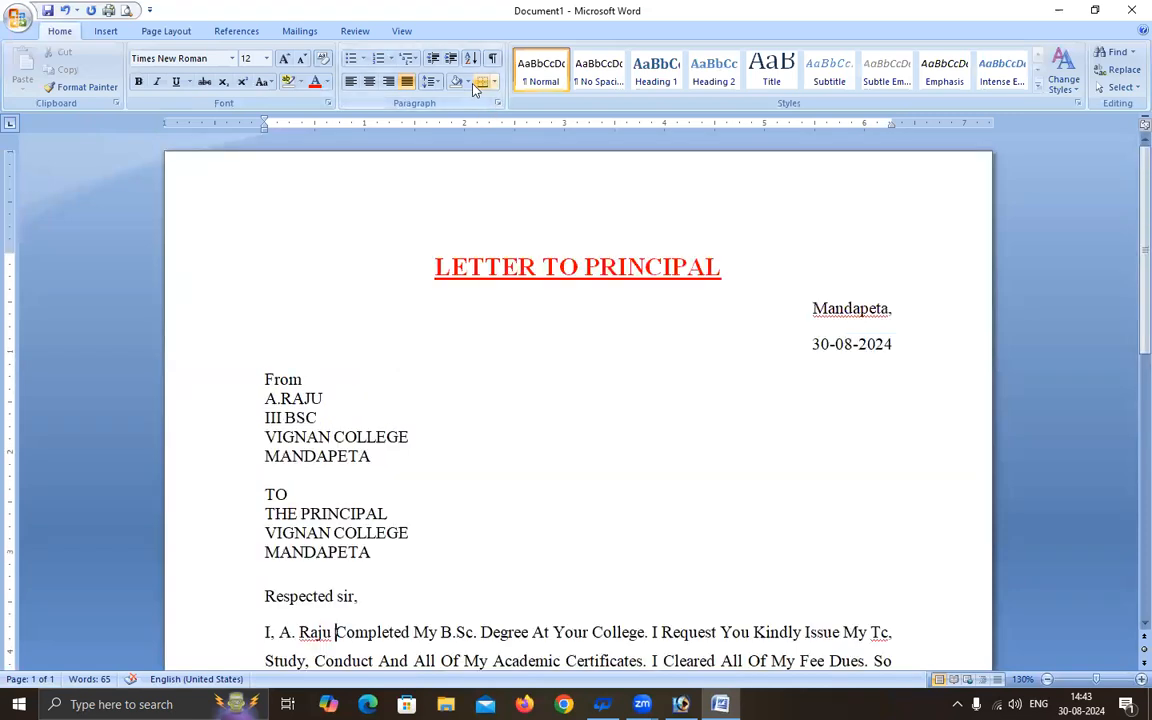
click(467, 82)
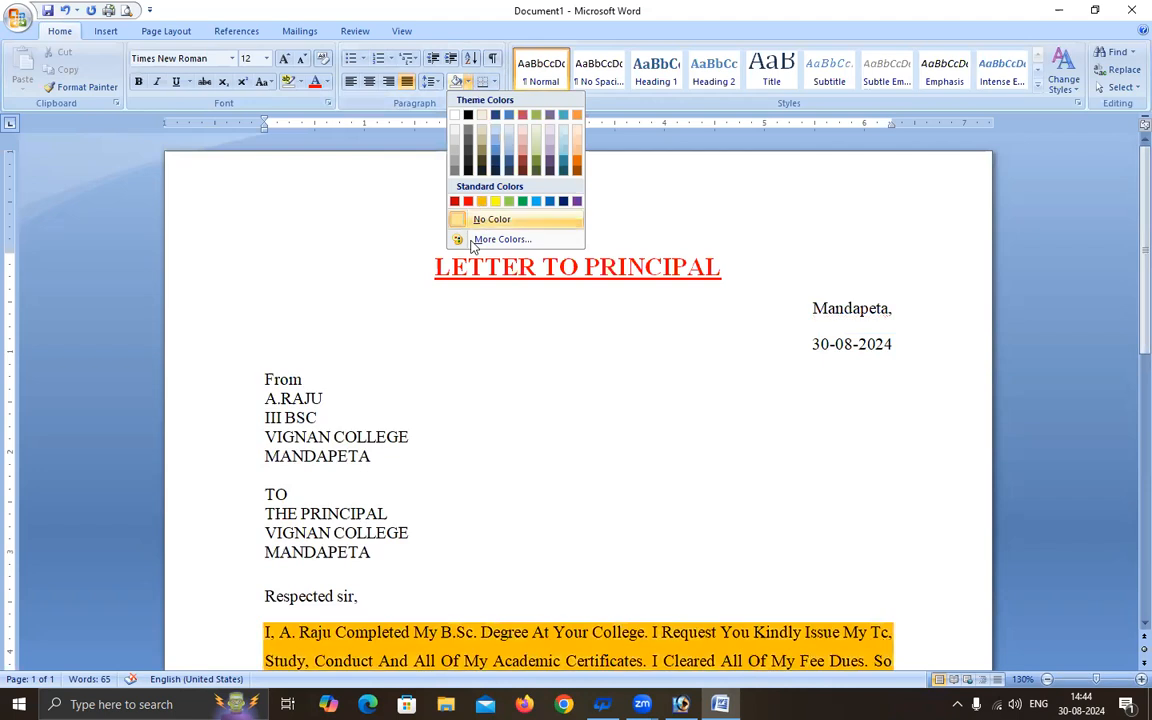
click(874, 355)
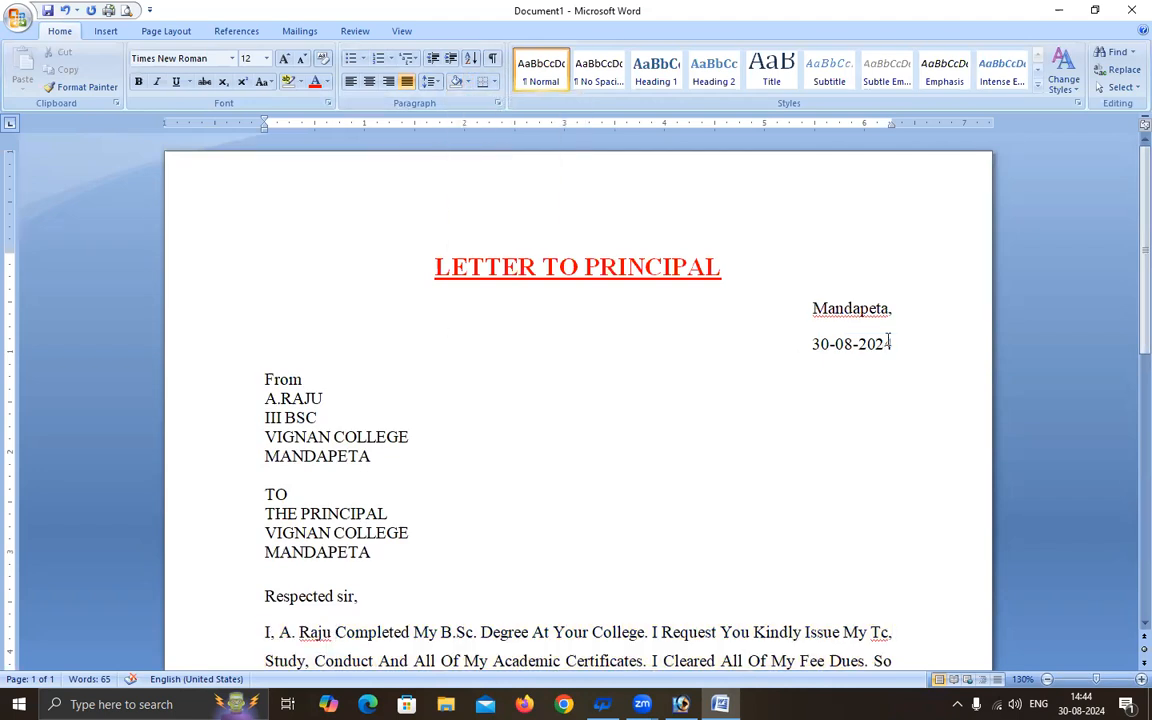
drag(889, 342, 805, 305)
click(810, 308)
double_click(470, 266)
drag(568, 266, 720, 267)
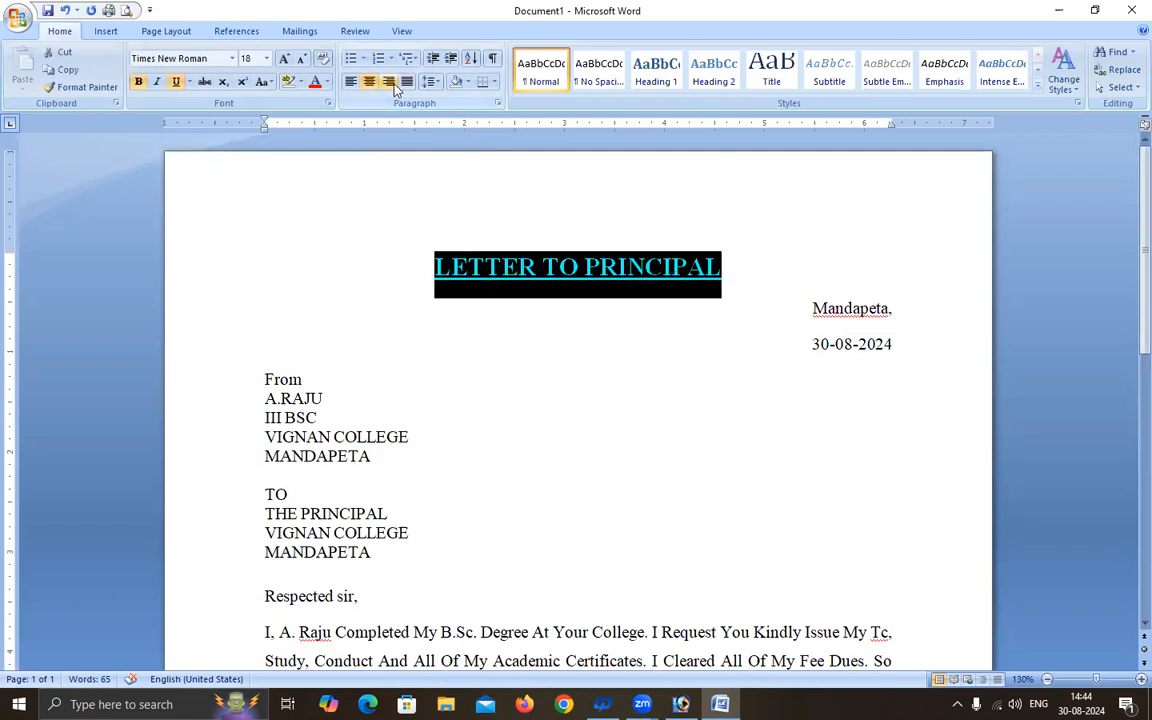
click(467, 82)
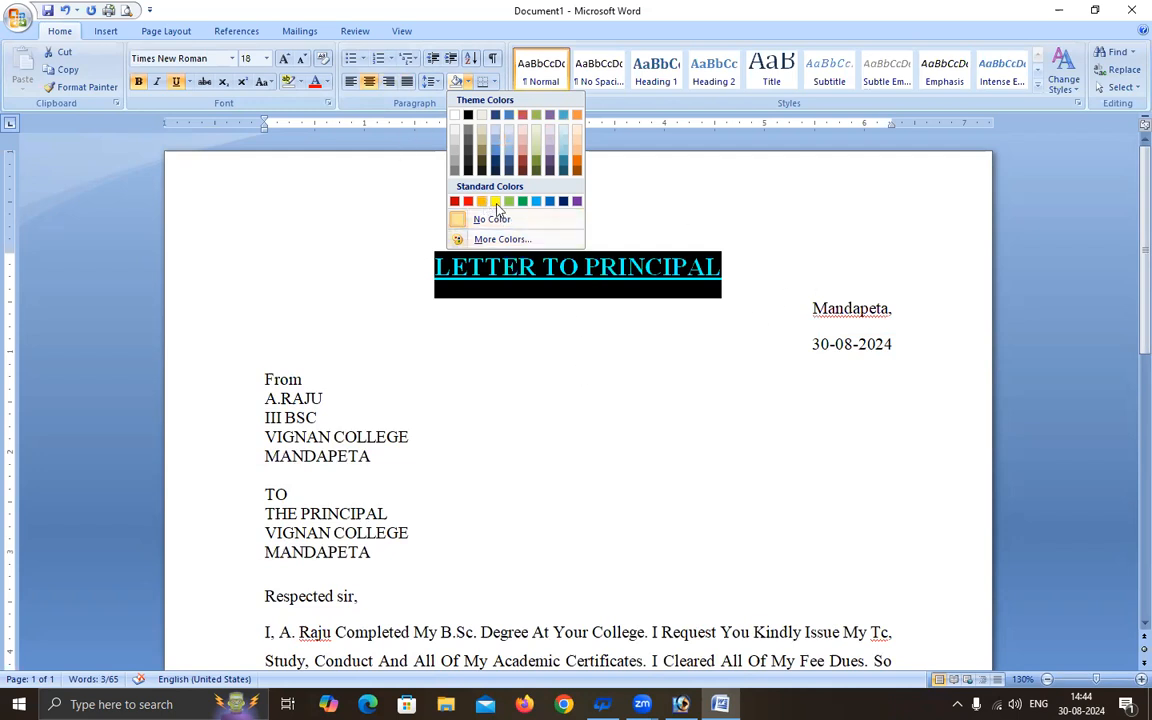
click(543, 323)
Step: Apply yellow paragraph shading to the "LETTER TO PRINCIPAL" heading
click(452, 268)
drag(446, 267, 794, 262)
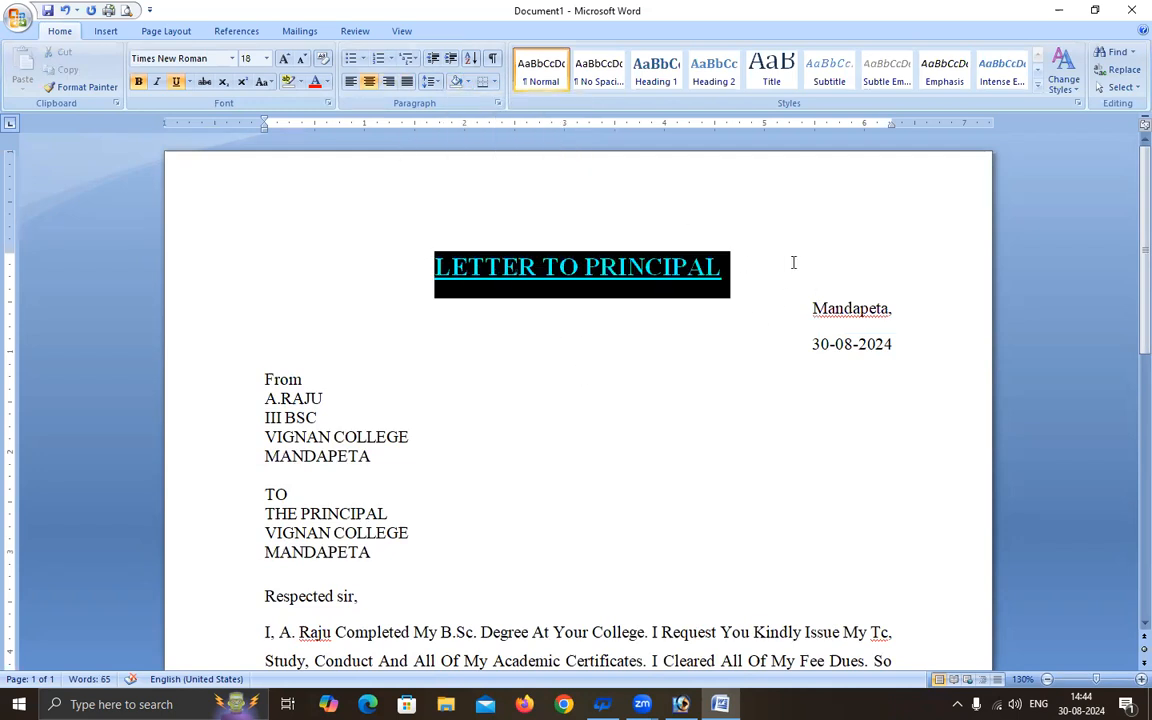
click(467, 82)
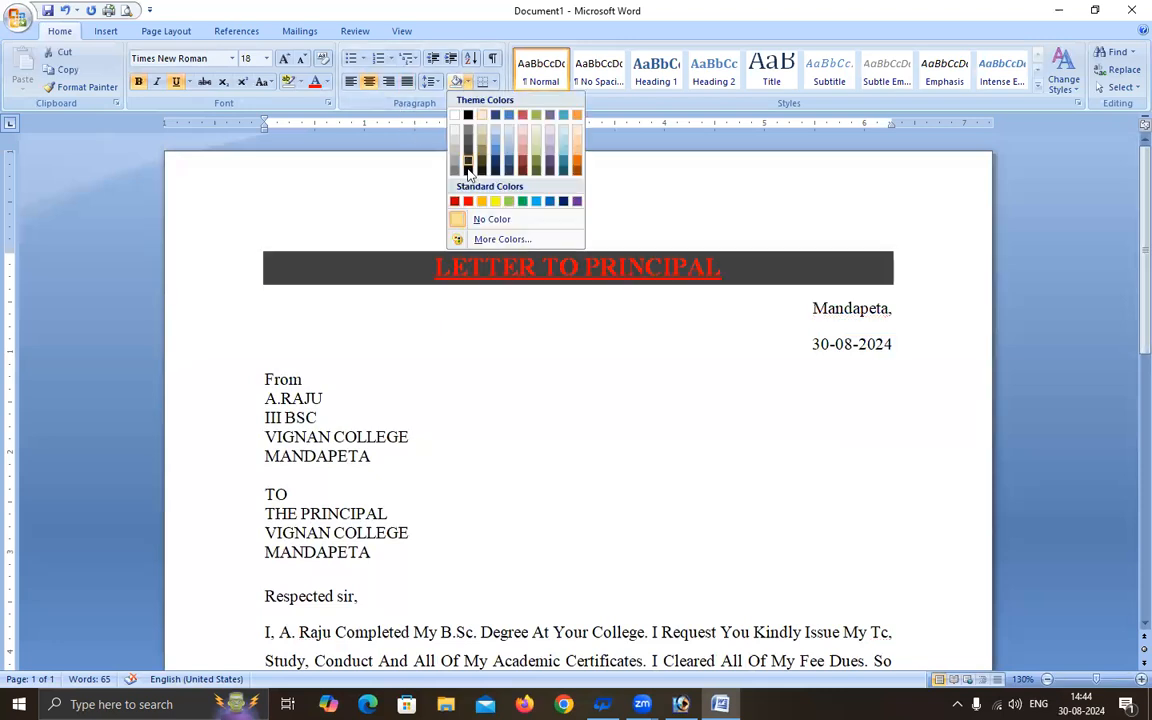
click(561, 327)
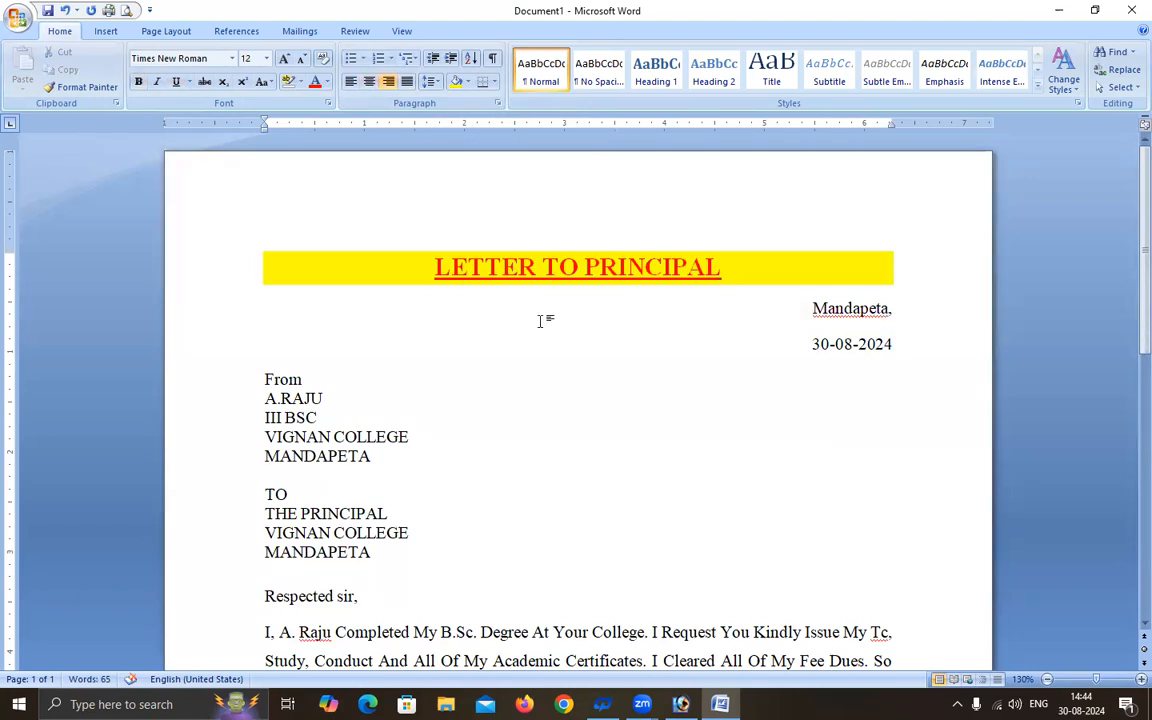
Step: Remove the shading from the "LETTER TO PRINCIPAL" heading by setting it to No Color
drag(436, 270, 676, 281)
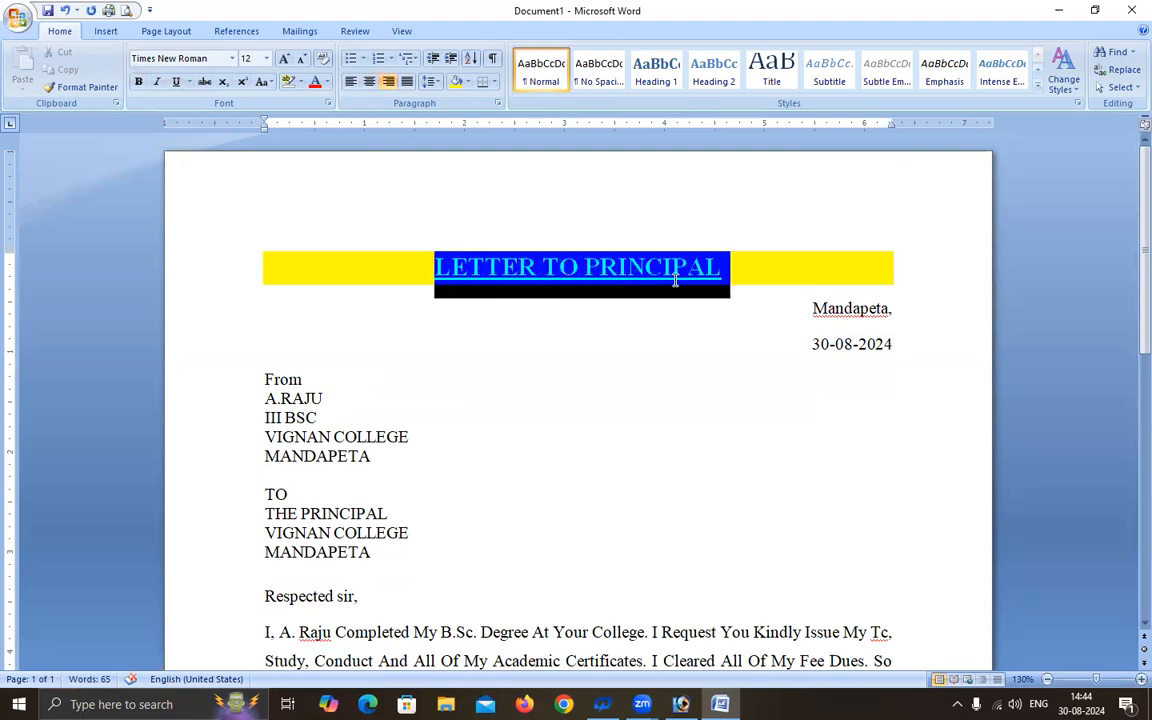
click(466, 82)
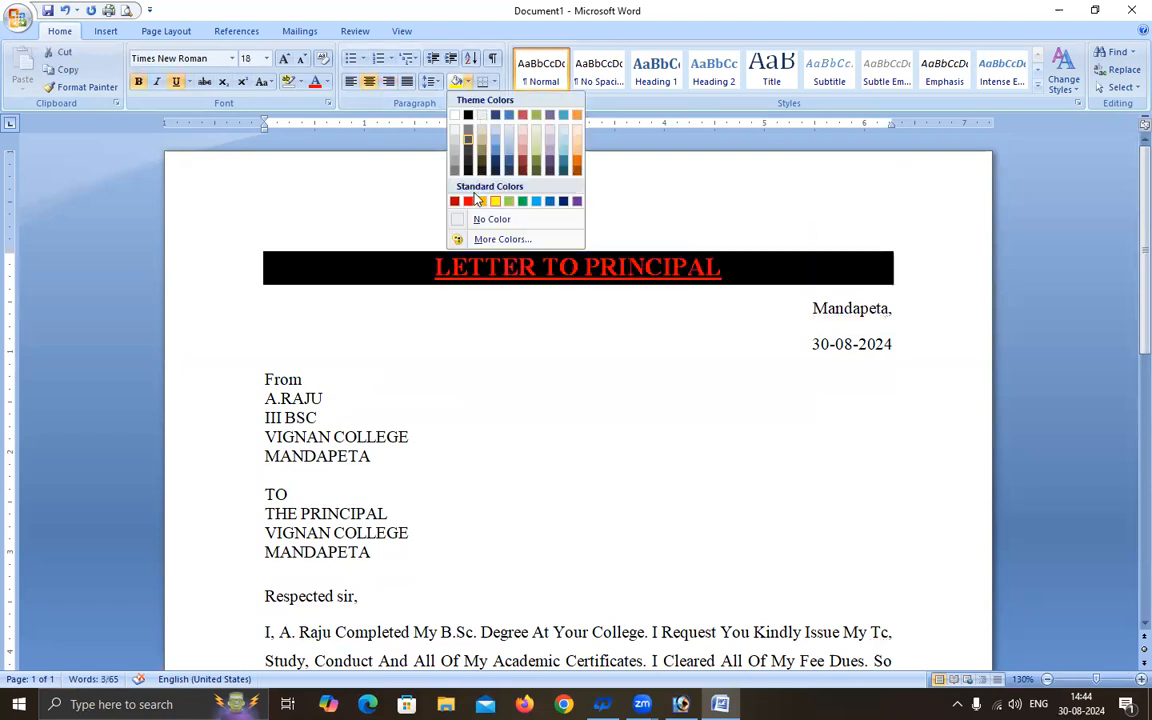
click(488, 219)
click(493, 321)
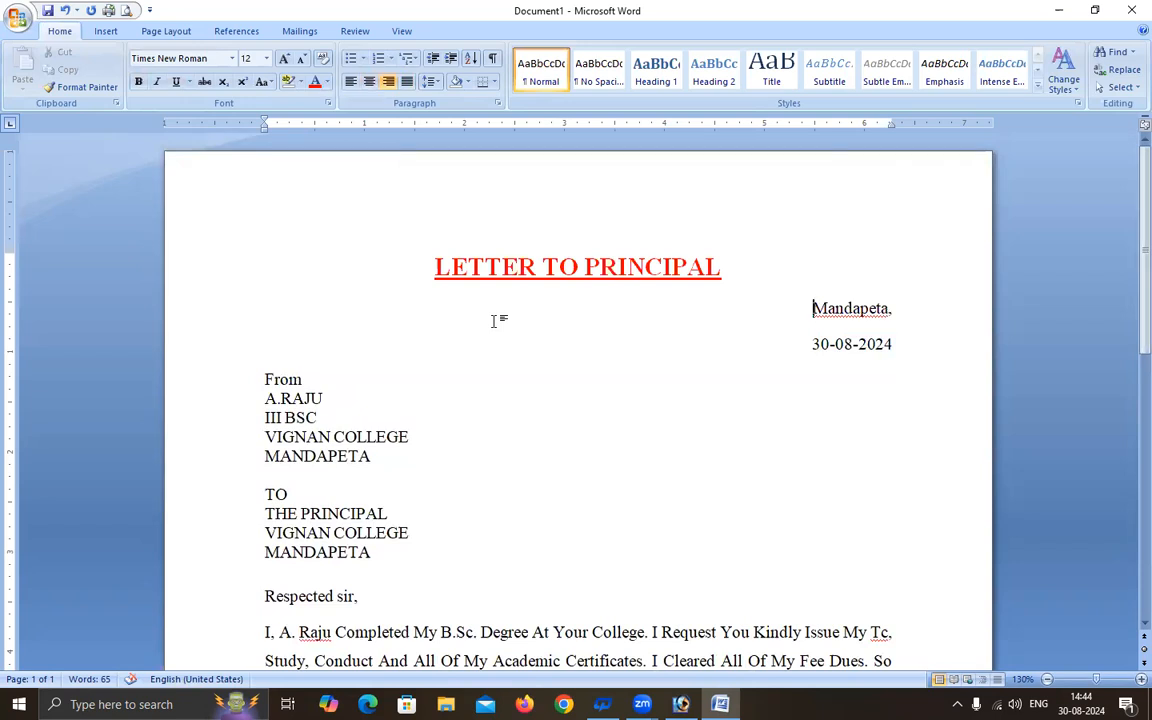
Step: Indent the first line of the letter's body paragraph by one tab stop, to 0.5 inch
scroll(445, 340, down, 5)
scroll(443, 320, down, 1)
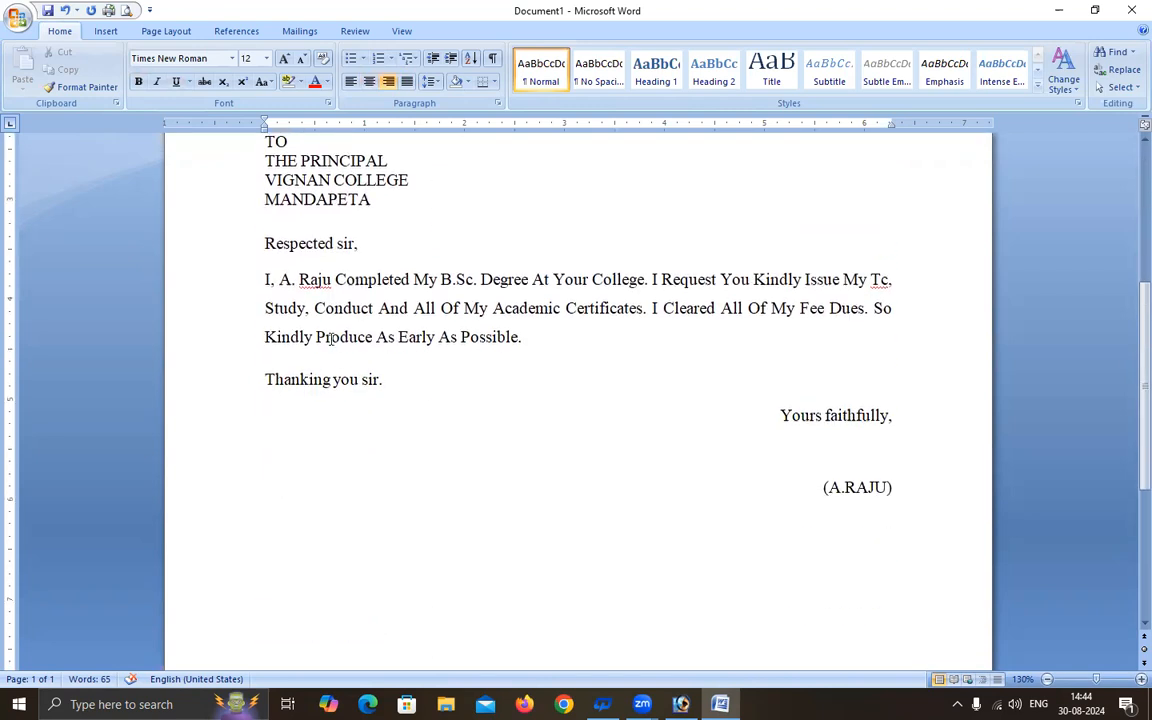
click(260, 280)
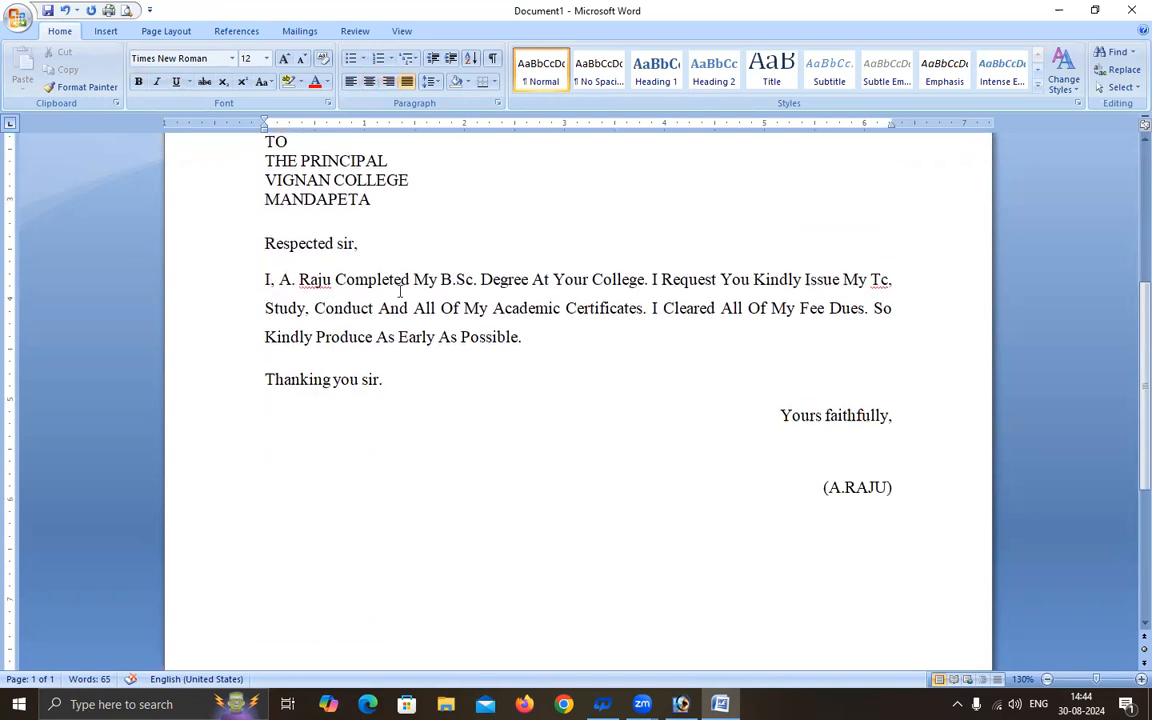
key(Tab)
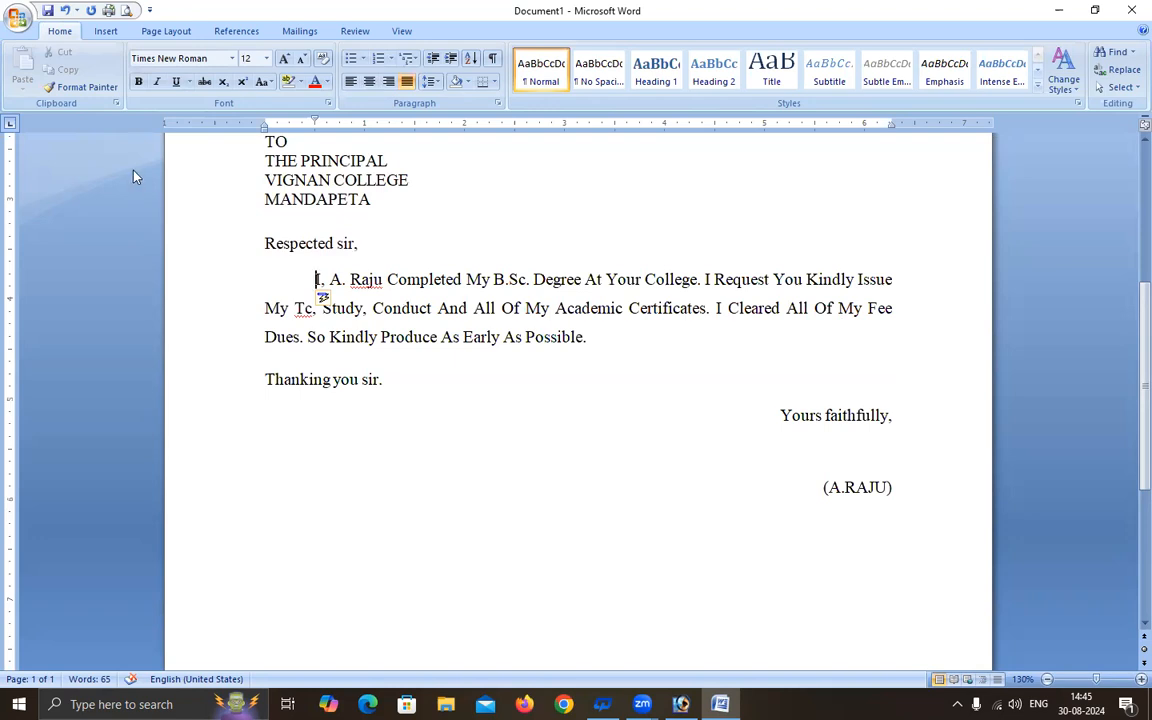
key(Tab)
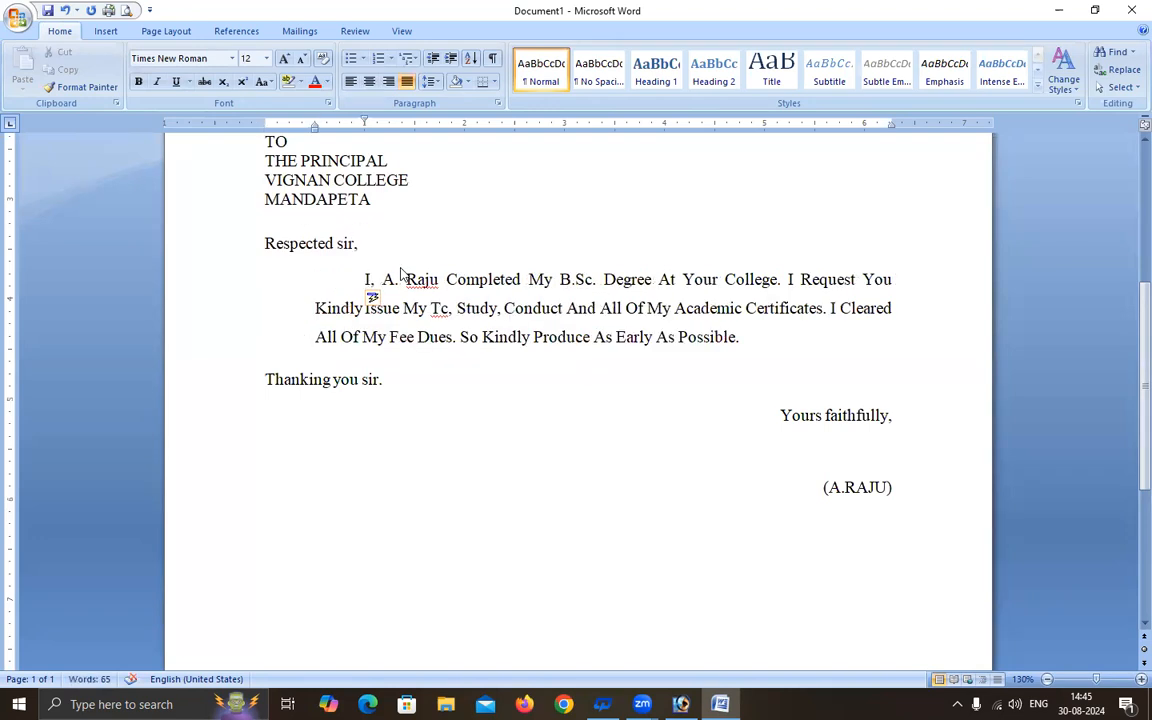
key(BackSpace)
key(BackSpace)
key(Tab)
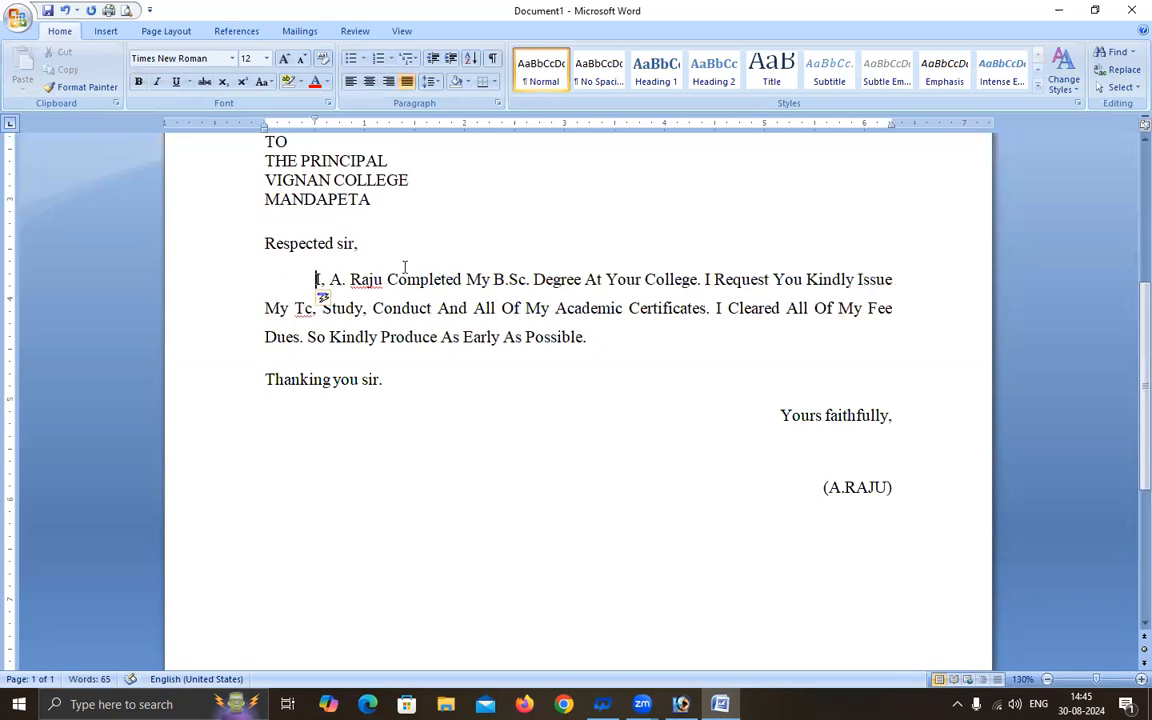
Step: Check the letter's full-page layout in print preview and return to the document
scroll(396, 370, up, 5)
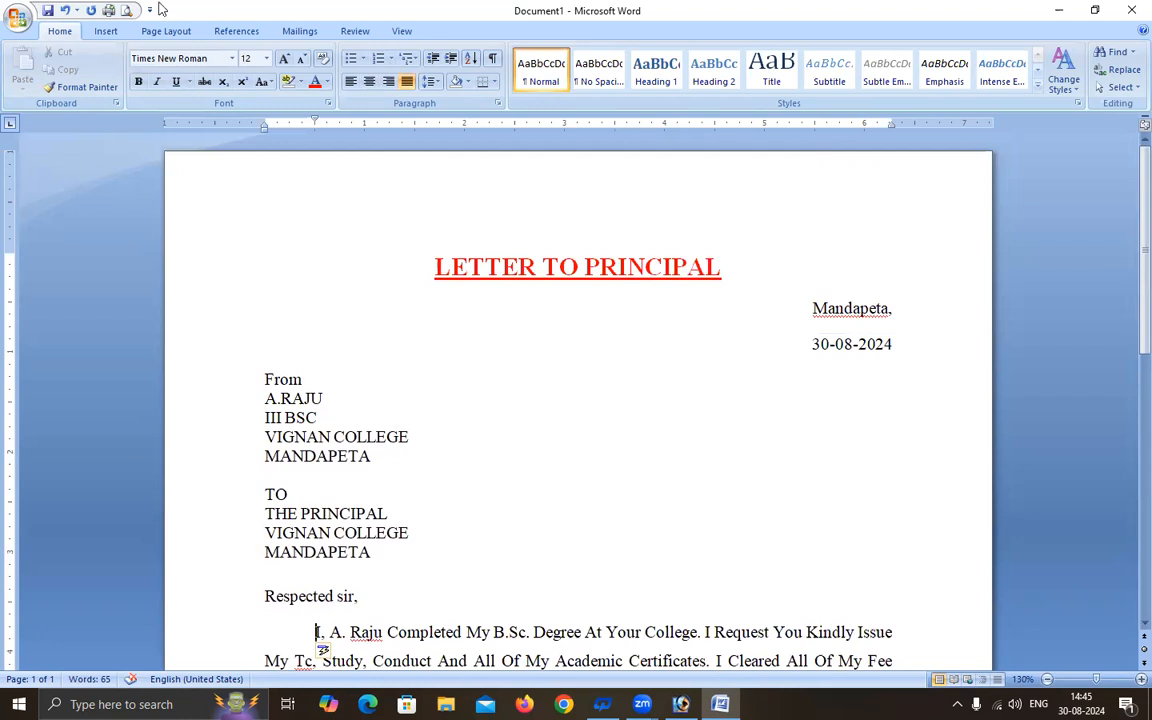
click(126, 12)
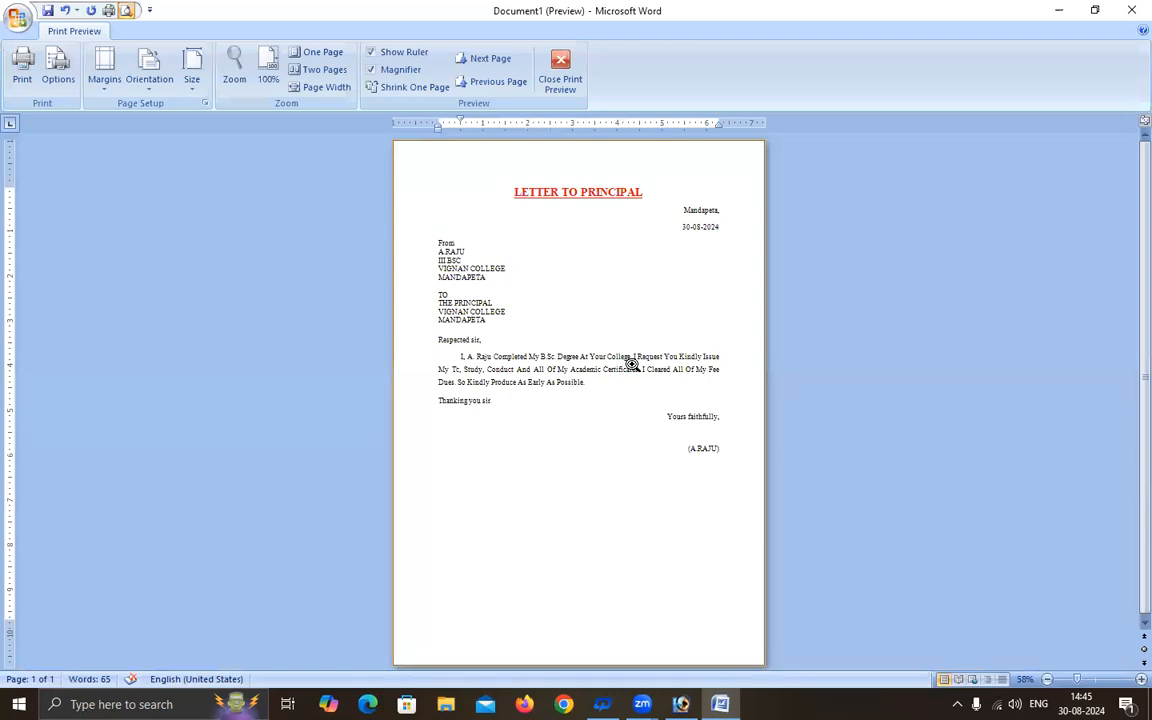
key(Escape)
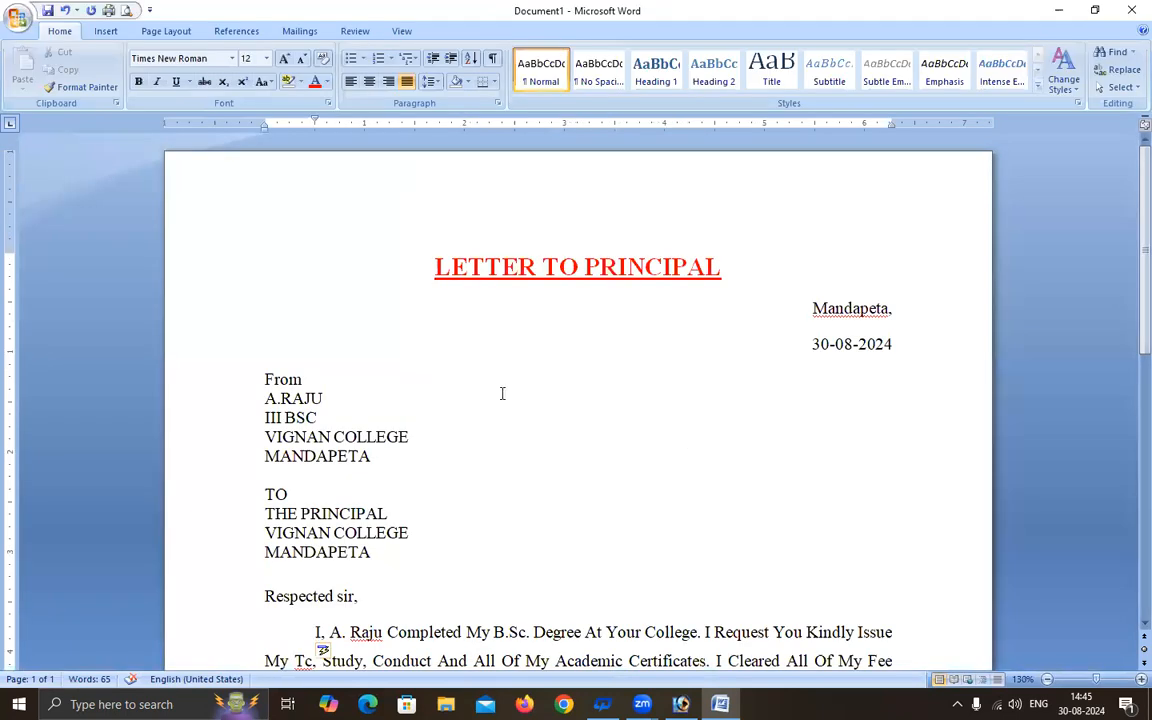
Step: Duplicate the body paragraph by pasting a copy of it directly below the original, above "Thanking you sir."
scroll(501, 393, down, 3)
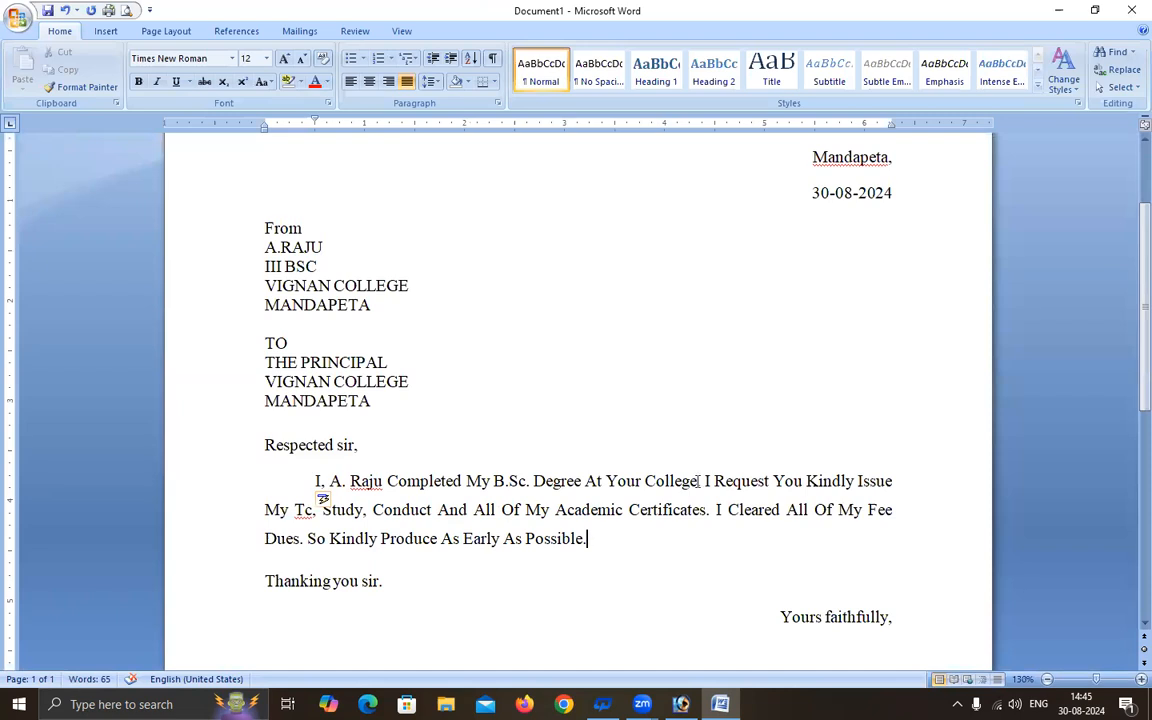
key(Return)
key(Return)
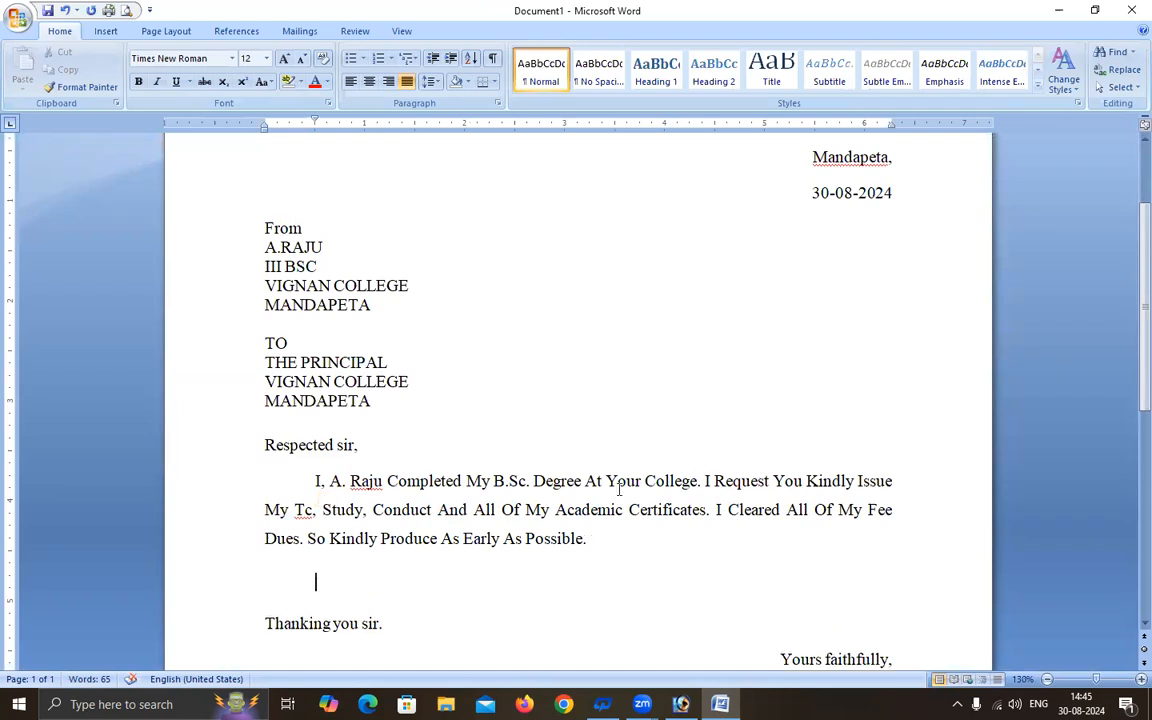
drag(316, 481, 594, 537)
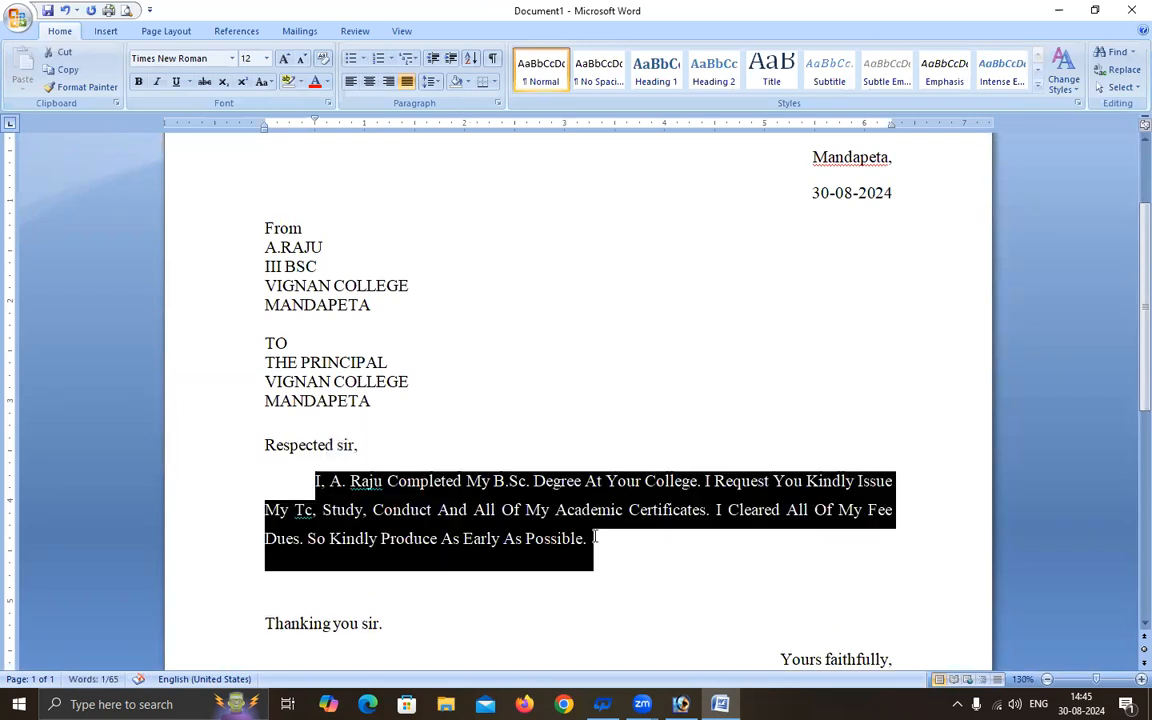
key(ctrl+c)
key(Right)
key(ctrl+v)
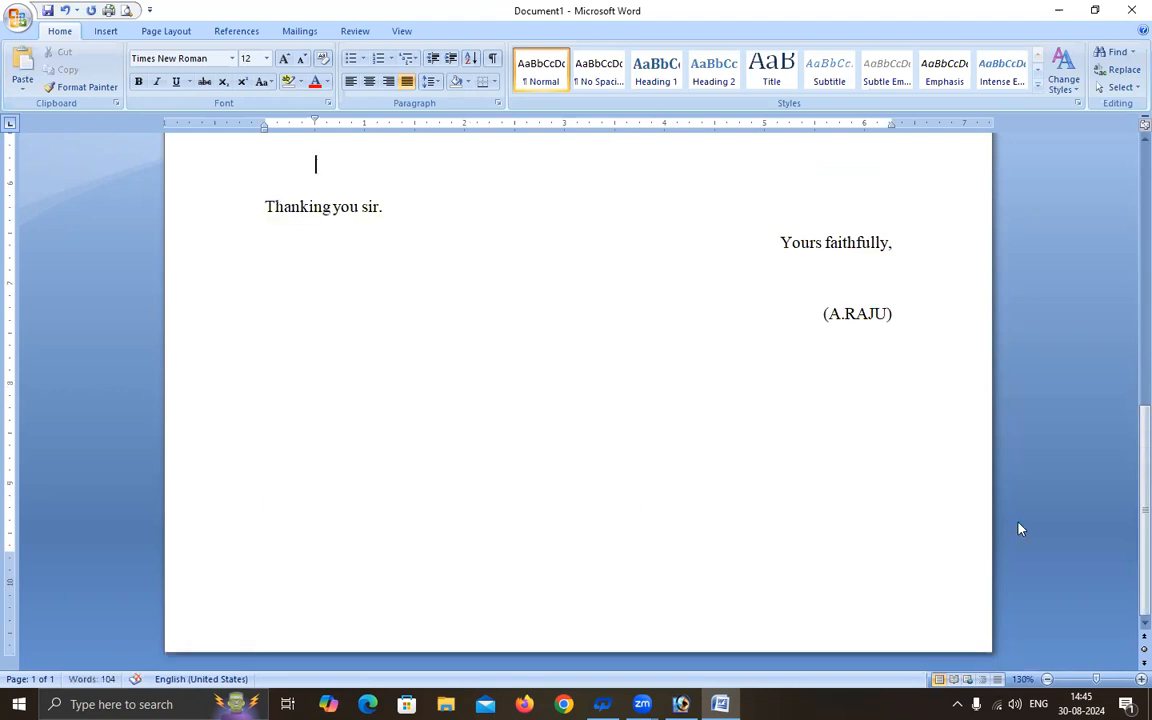
Step: Indent the "Thanking you sir." line by one tab stop and delete the blank paragraph above it
scroll(1020, 528, up, 5)
click(270, 562)
key(Tab)
click(437, 509)
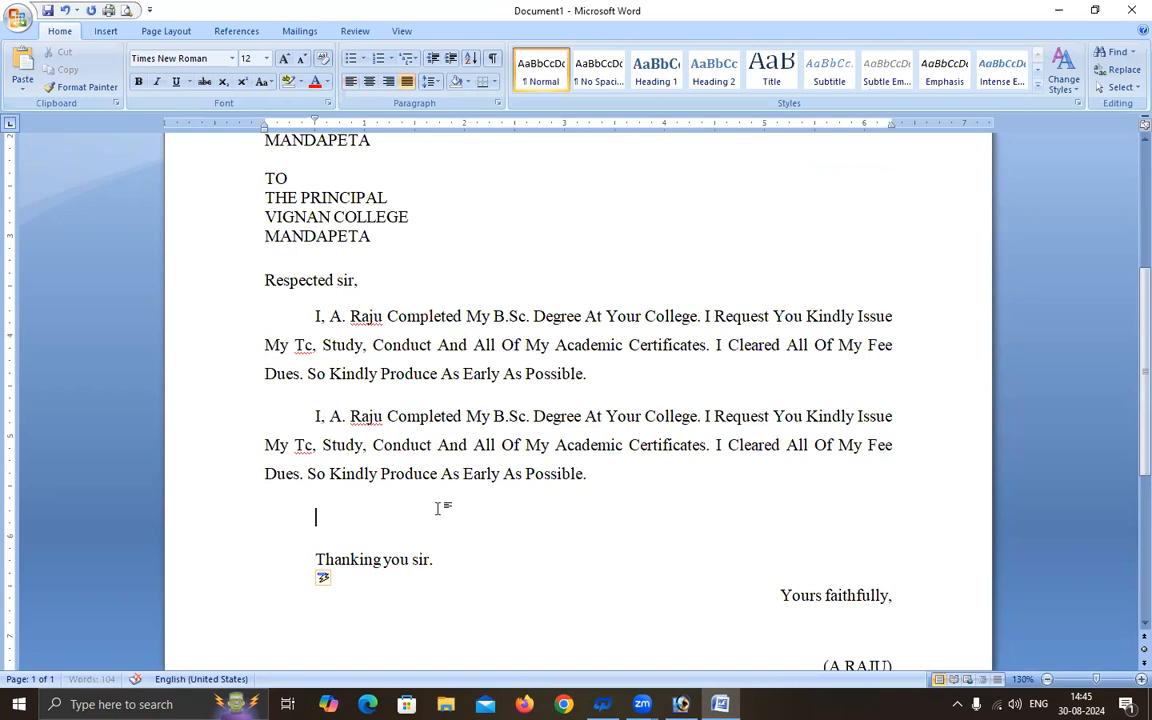
key(Delete)
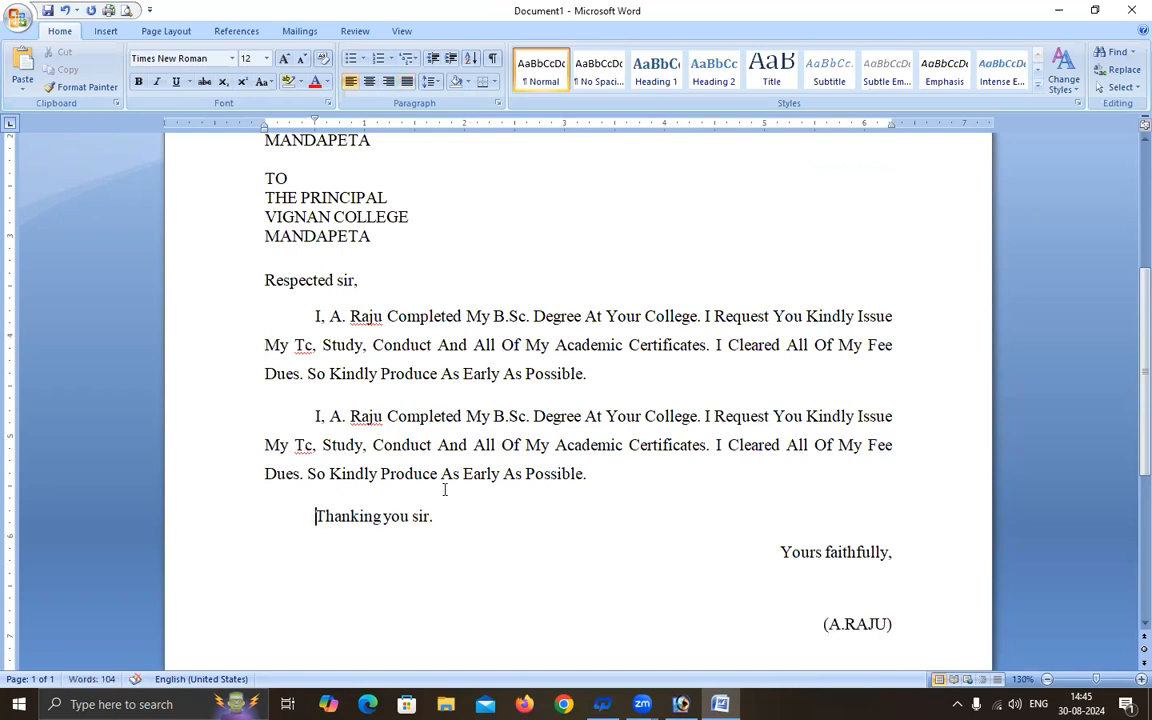
Step: Try a line spacing of 2.0 on the first body paragraph and return it to 1.5
click(599, 316)
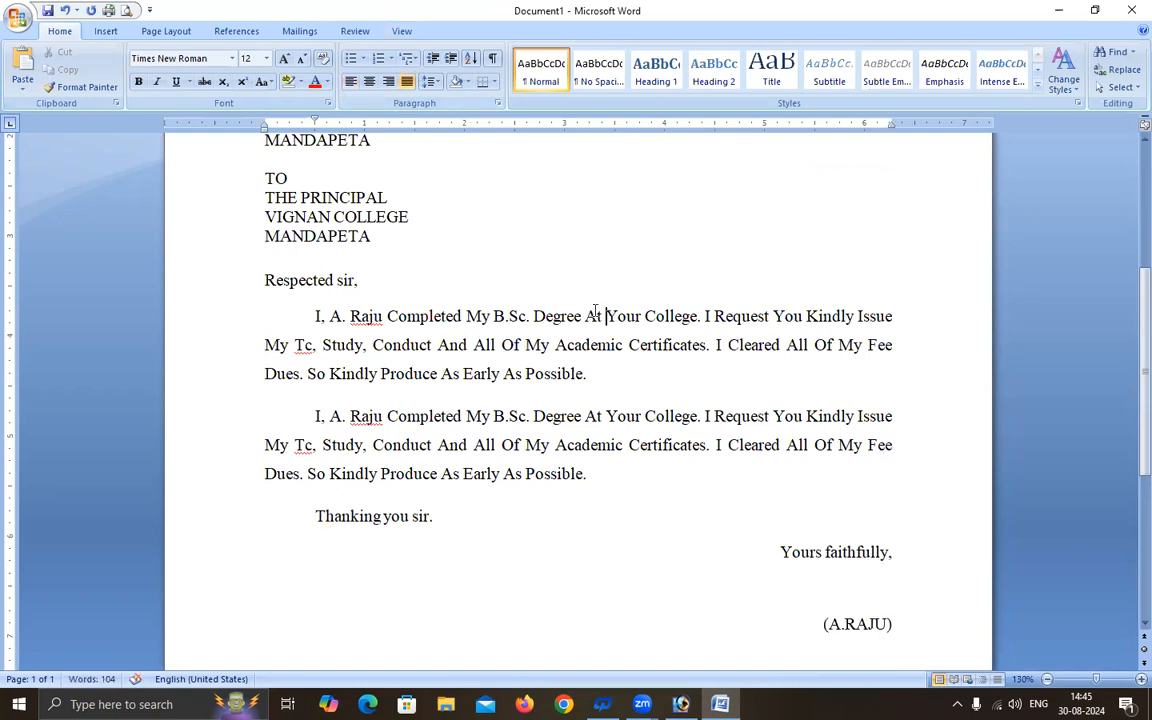
click(431, 81)
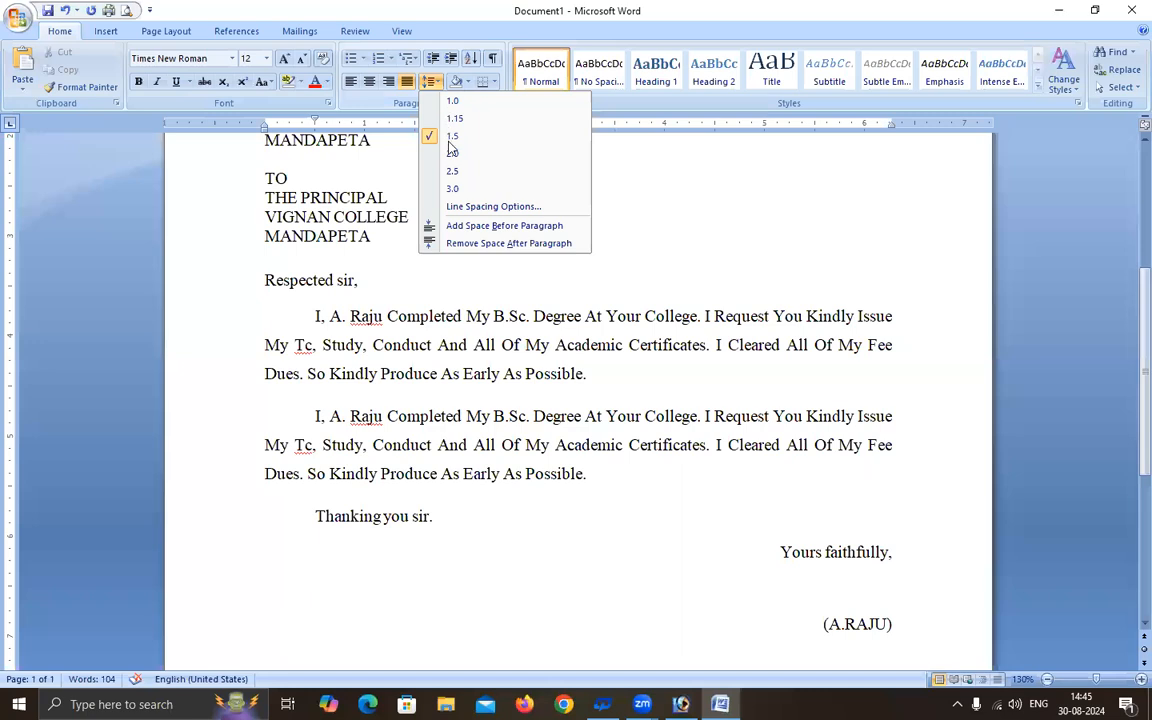
click(451, 154)
click(431, 81)
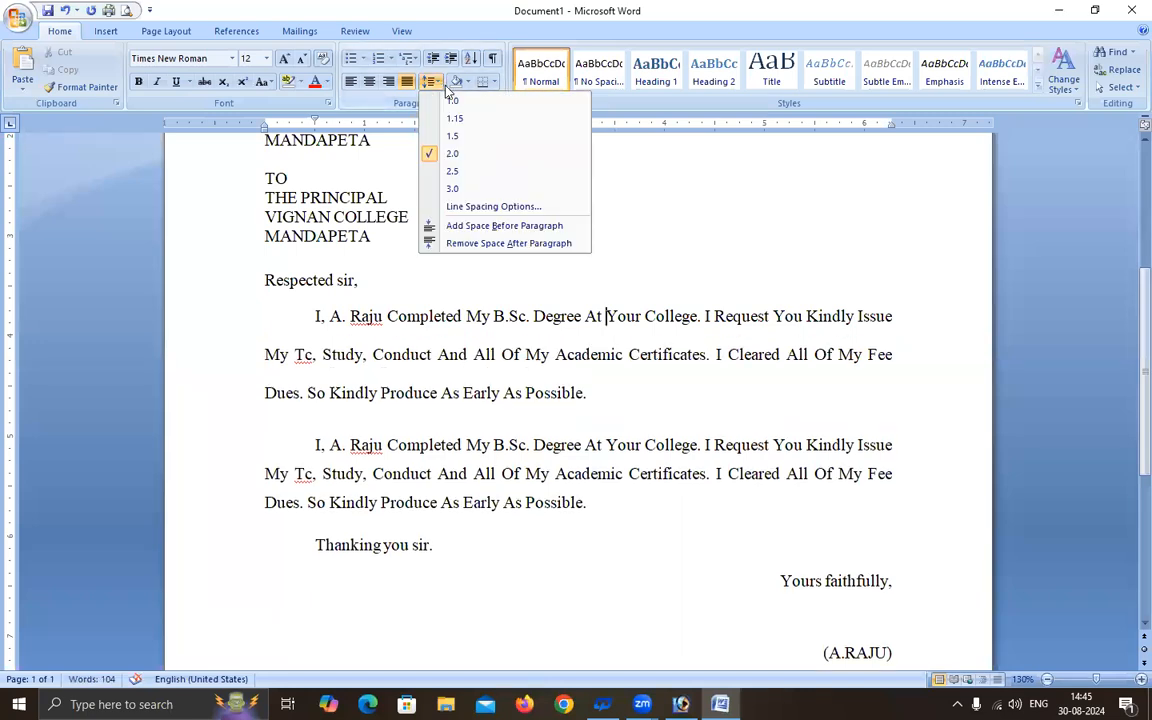
click(457, 120)
Step: Try line spacings of 2.0, 2.5 and 1.15 on both body paragraphs together and return them to 1.5
drag(526, 414, 525, 376)
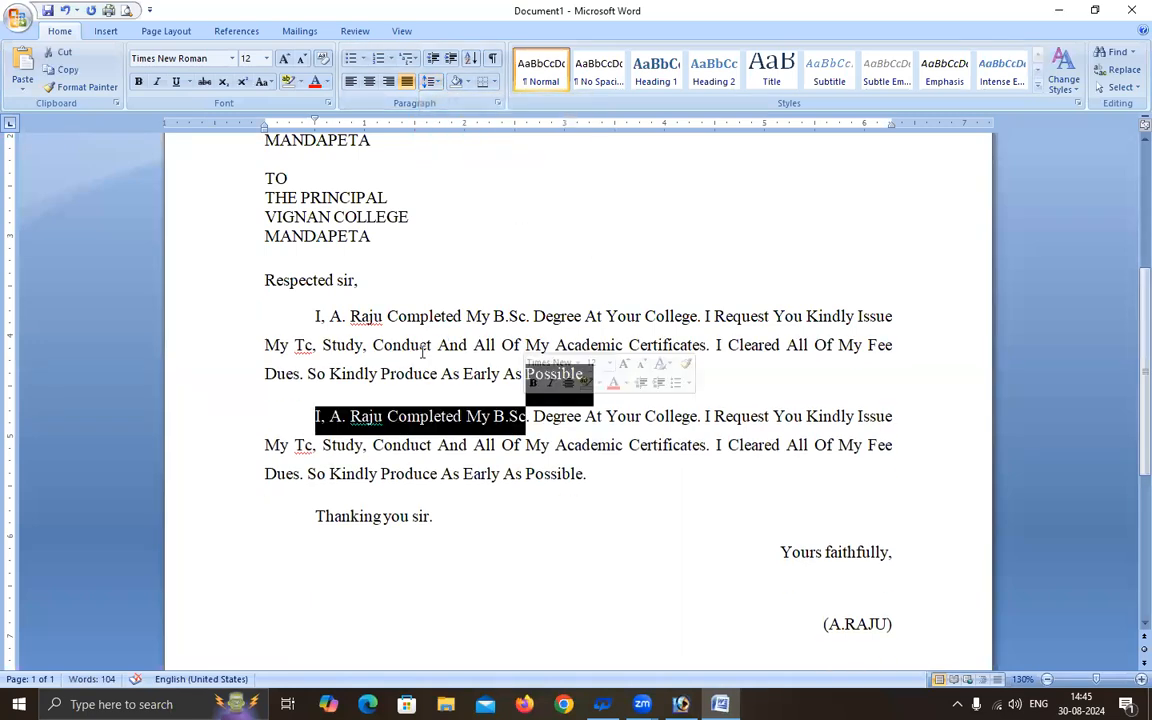
drag(318, 318, 622, 465)
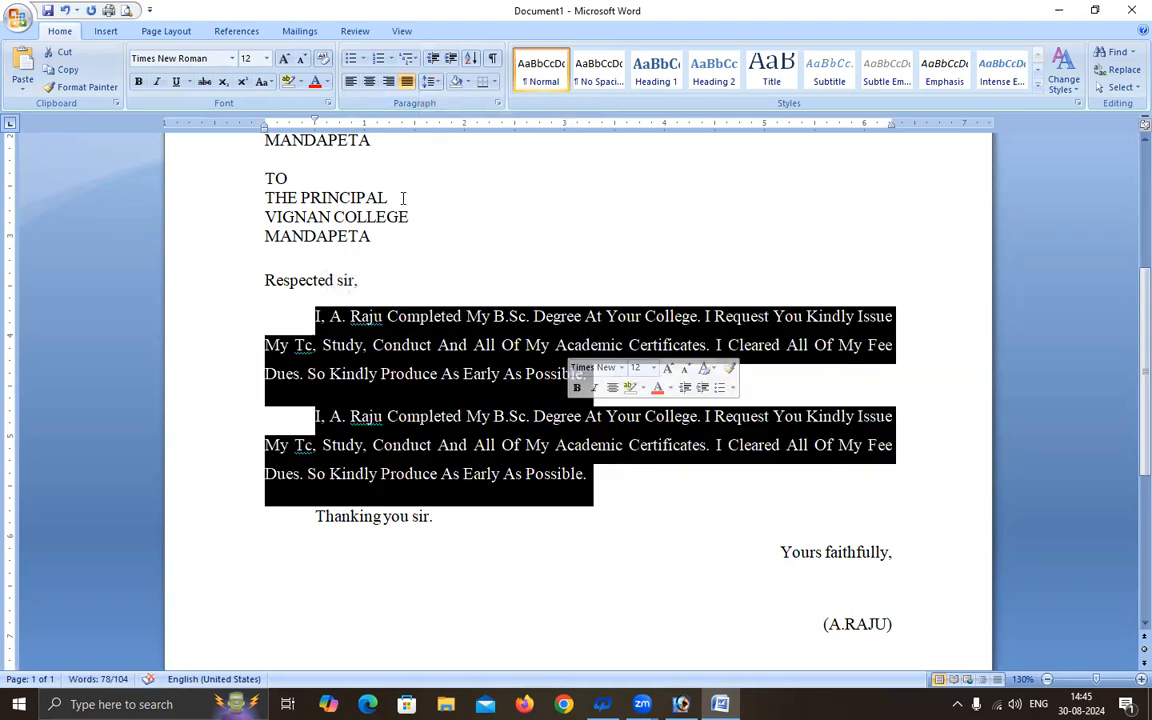
click(431, 81)
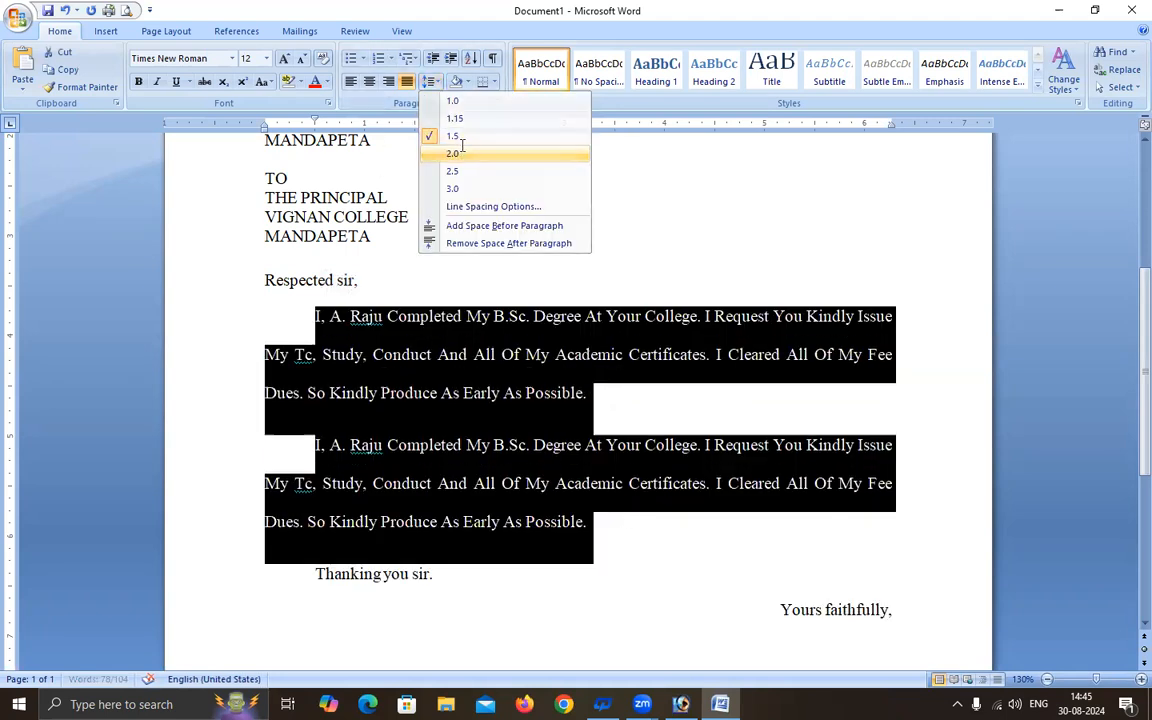
click(455, 137)
click(431, 81)
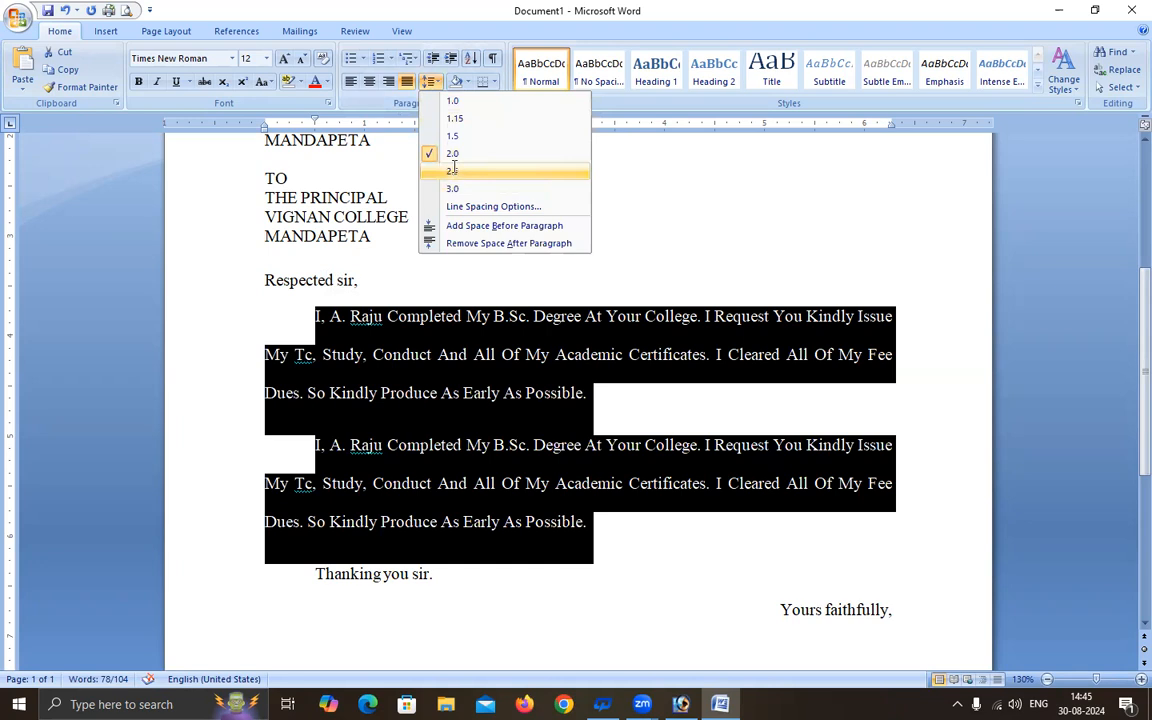
click(452, 154)
click(431, 81)
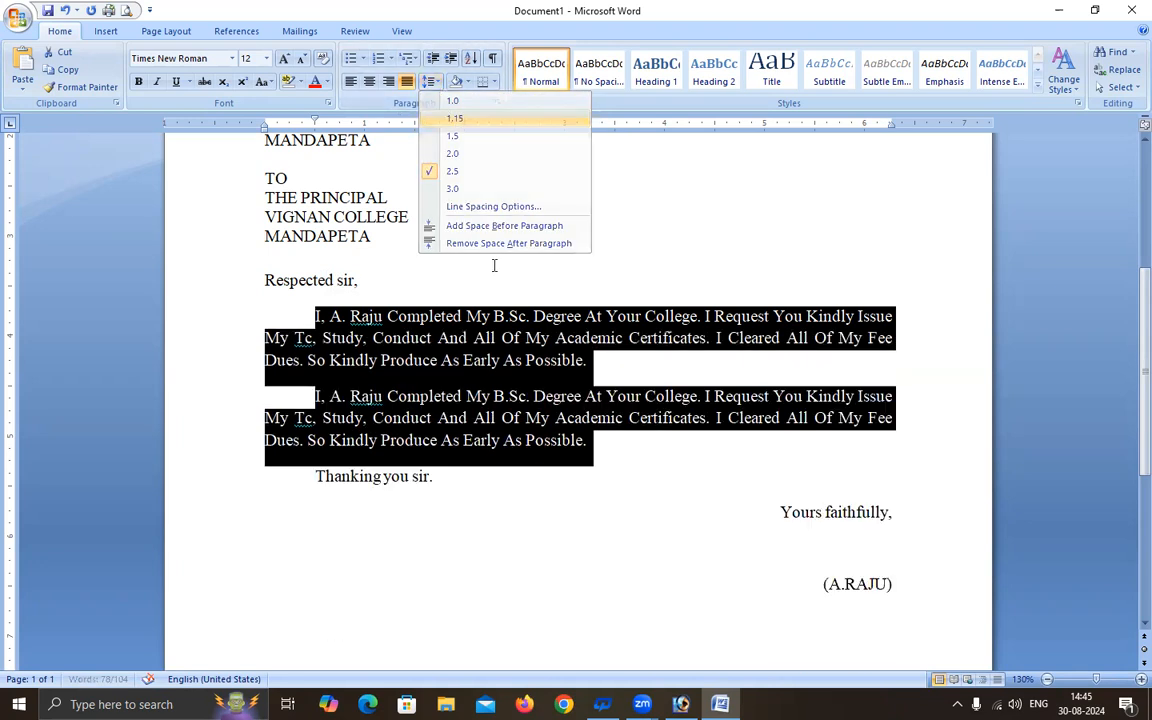
click(452, 101)
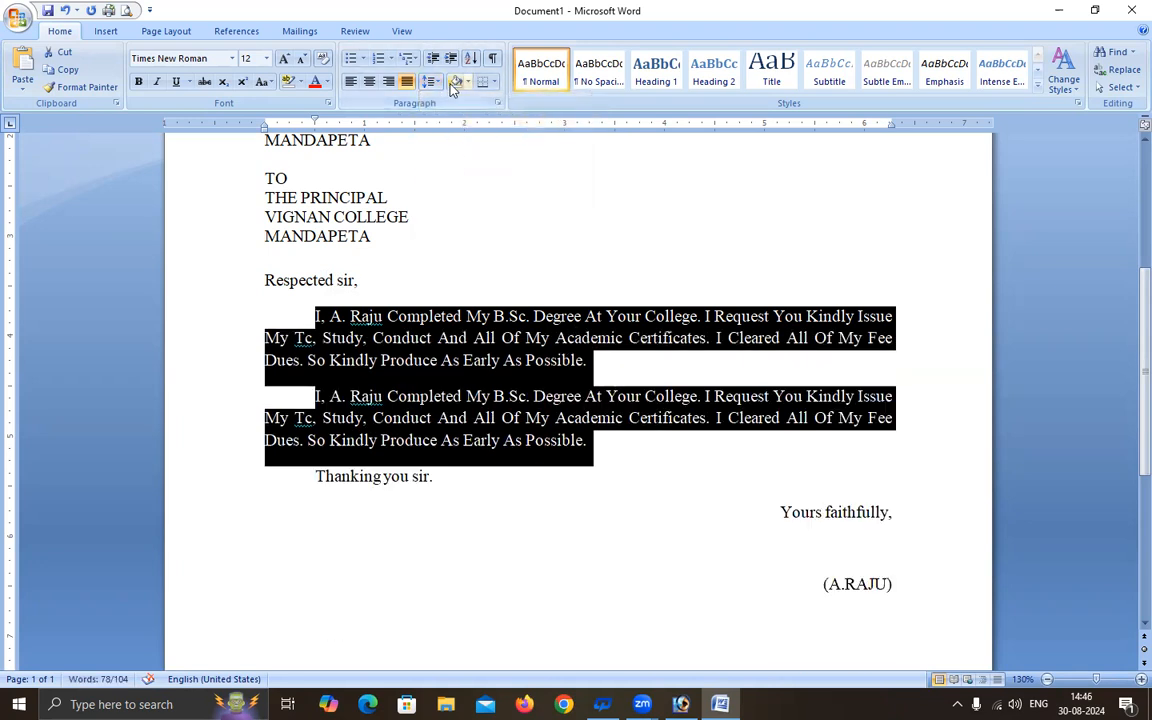
click(441, 86)
click(470, 134)
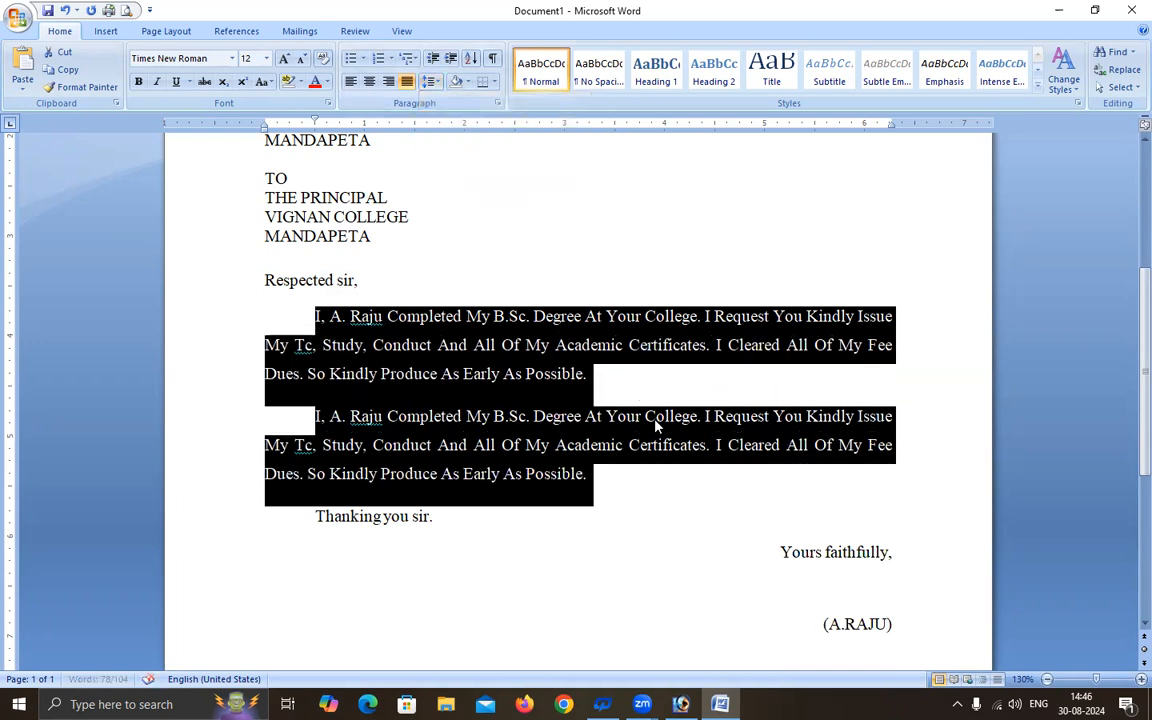
Step: Insert a blank line between the second body paragraph and "Thanking you sir."
click(604, 481)
scroll(440, 456, down, 3)
drag(316, 367, 311, 354)
key(Return)
key(Return)
key(ctrl+z)
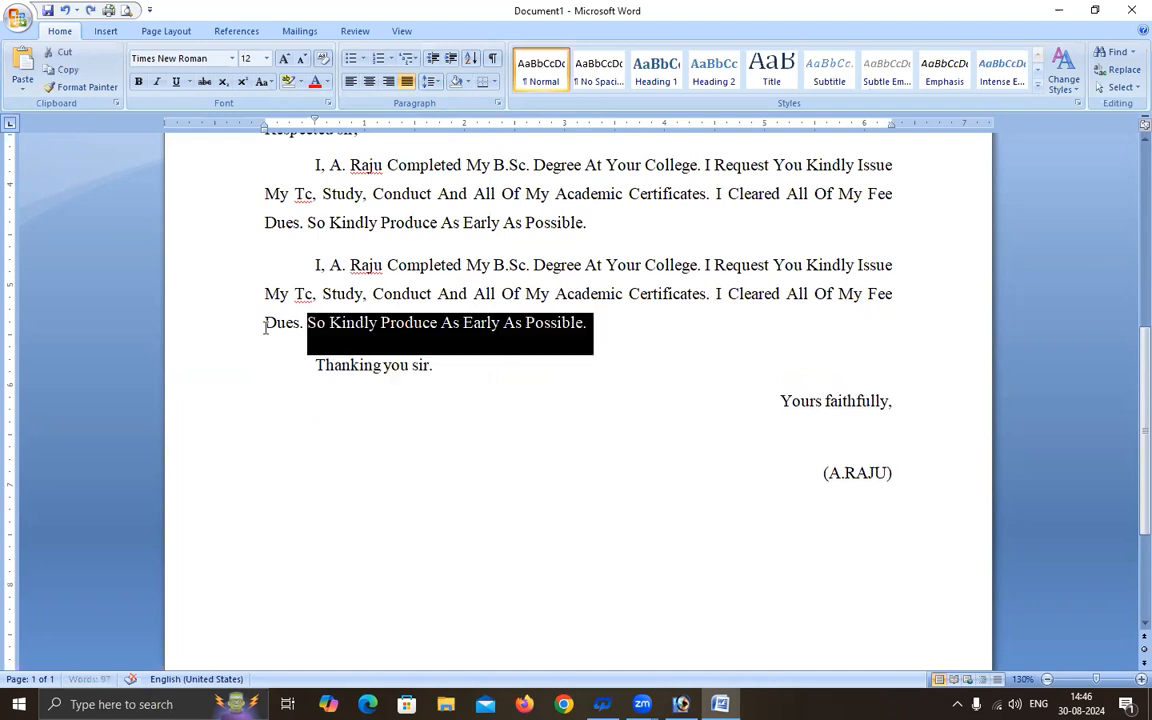
key(Left)
key(Down)
key(Return)
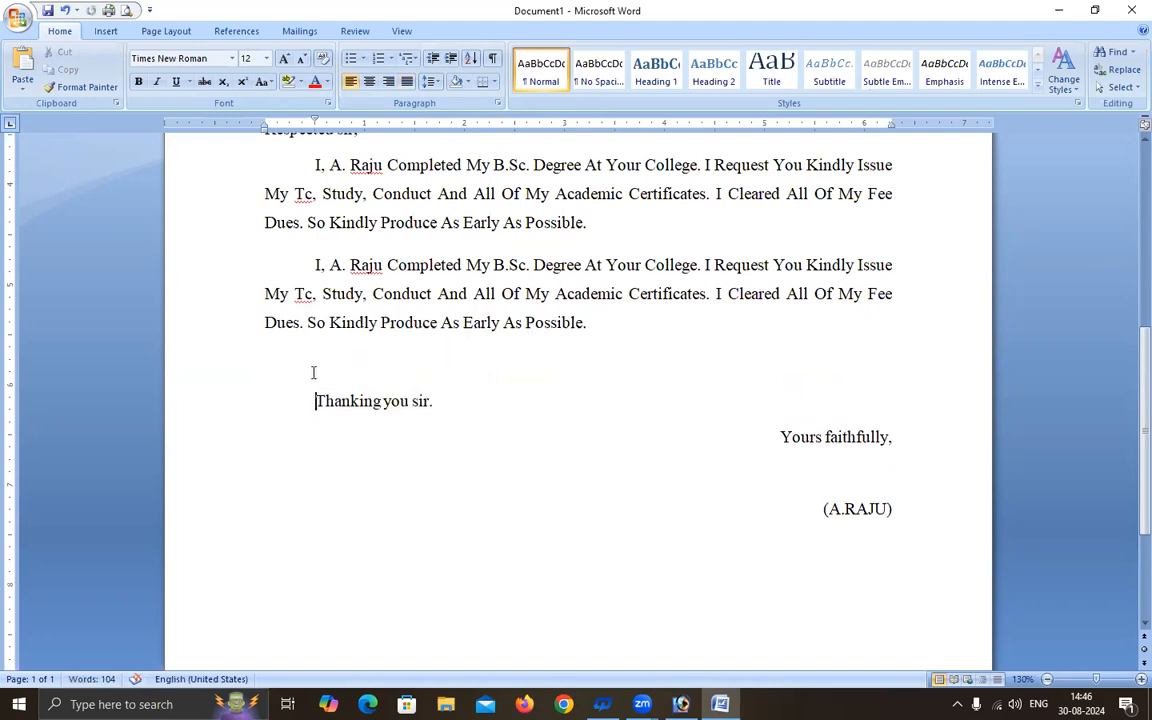
Step: Save the letter as a Word document named LETTER TO PRINCIPAL in the Documents folder
scroll(314, 373, up, 9)
click(459, 285)
scroll(404, 288, down, 3)
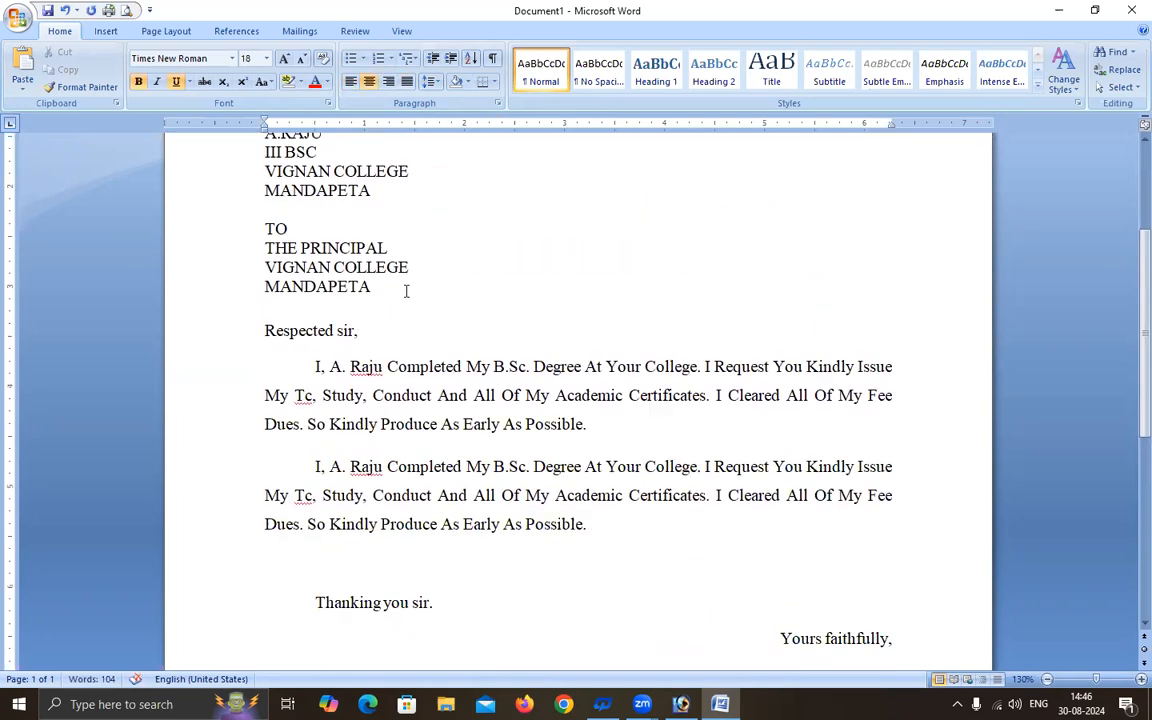
scroll(404, 290, up, 3)
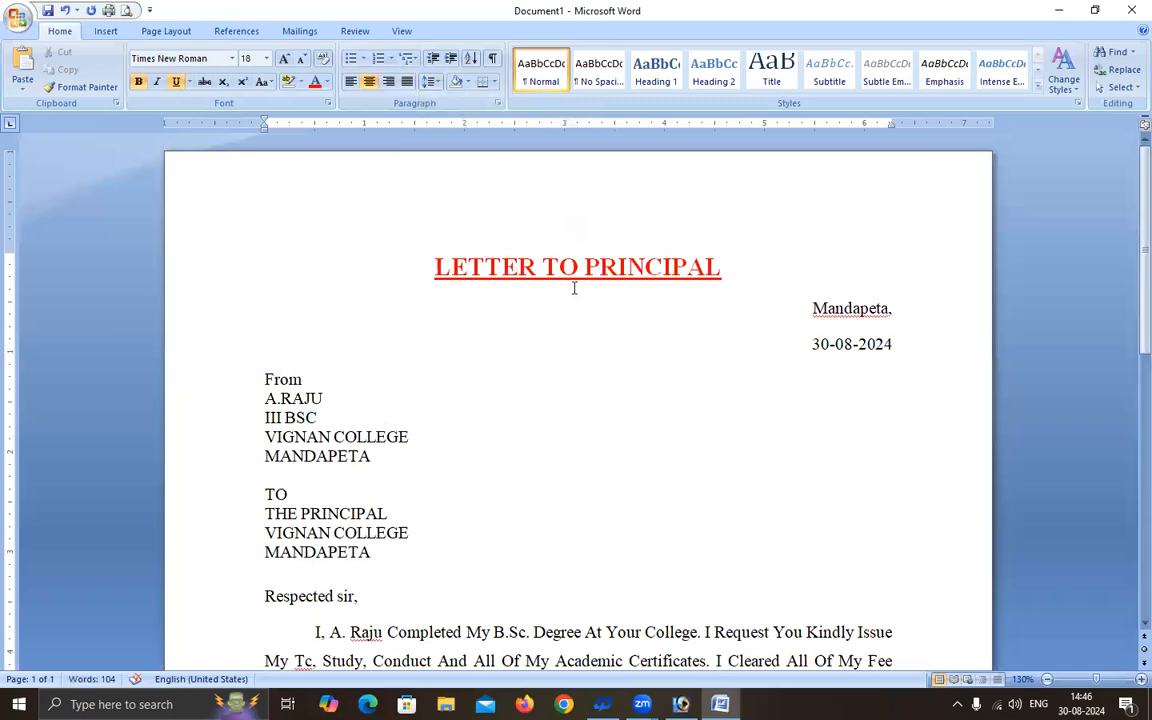
scroll(570, 270, down, 2)
scroll(564, 246, down, 4)
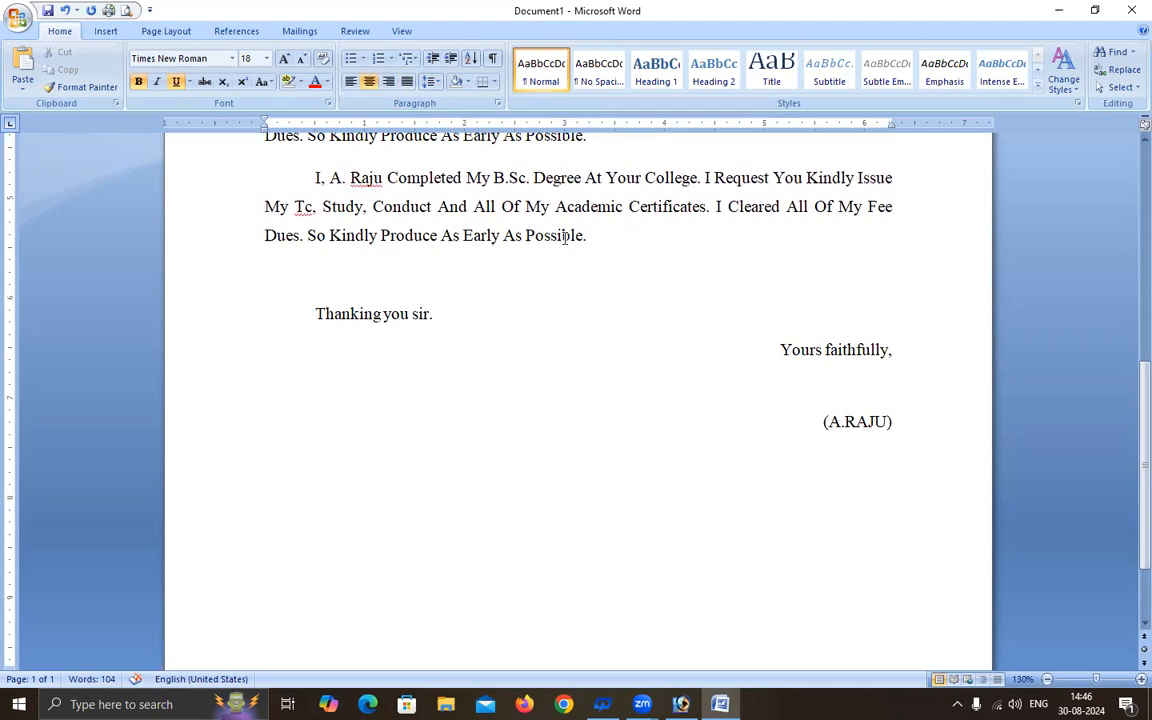
click(20, 20)
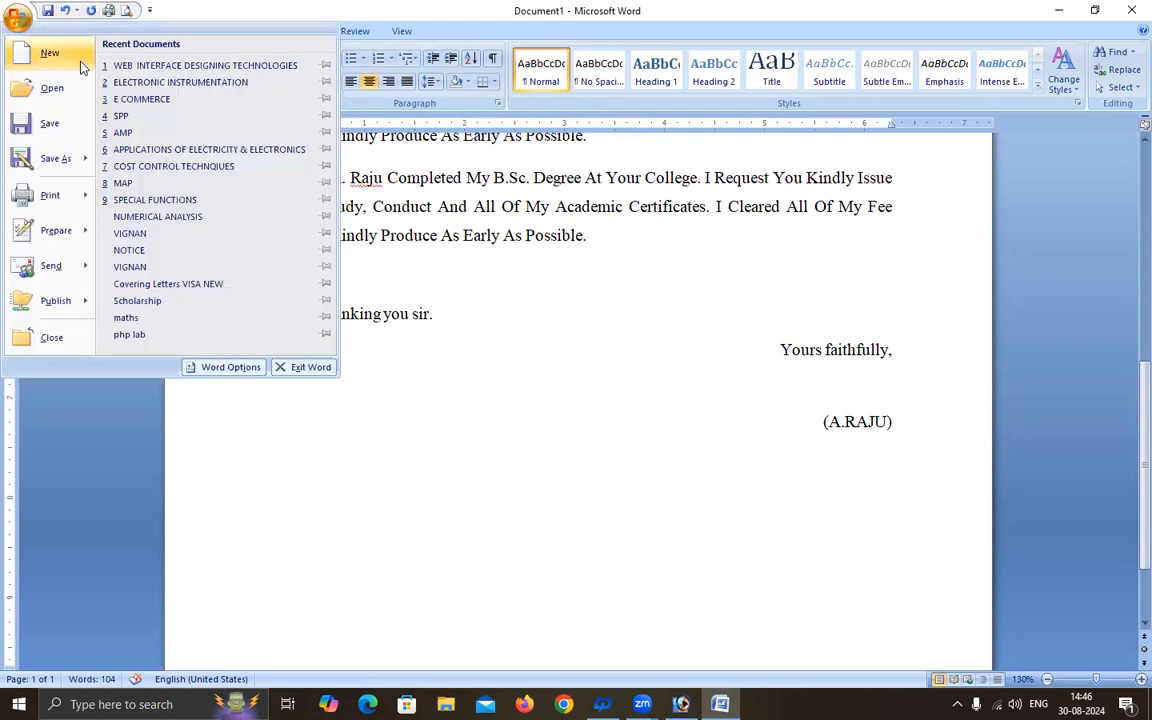
click(48, 124)
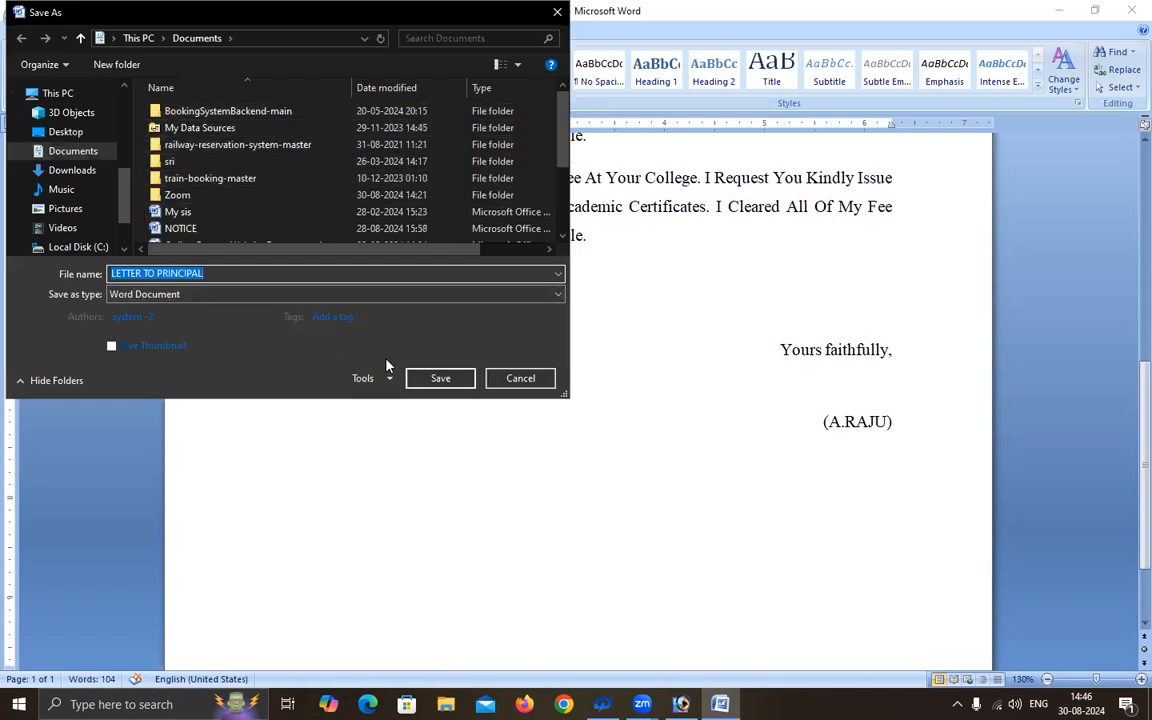
click(410, 380)
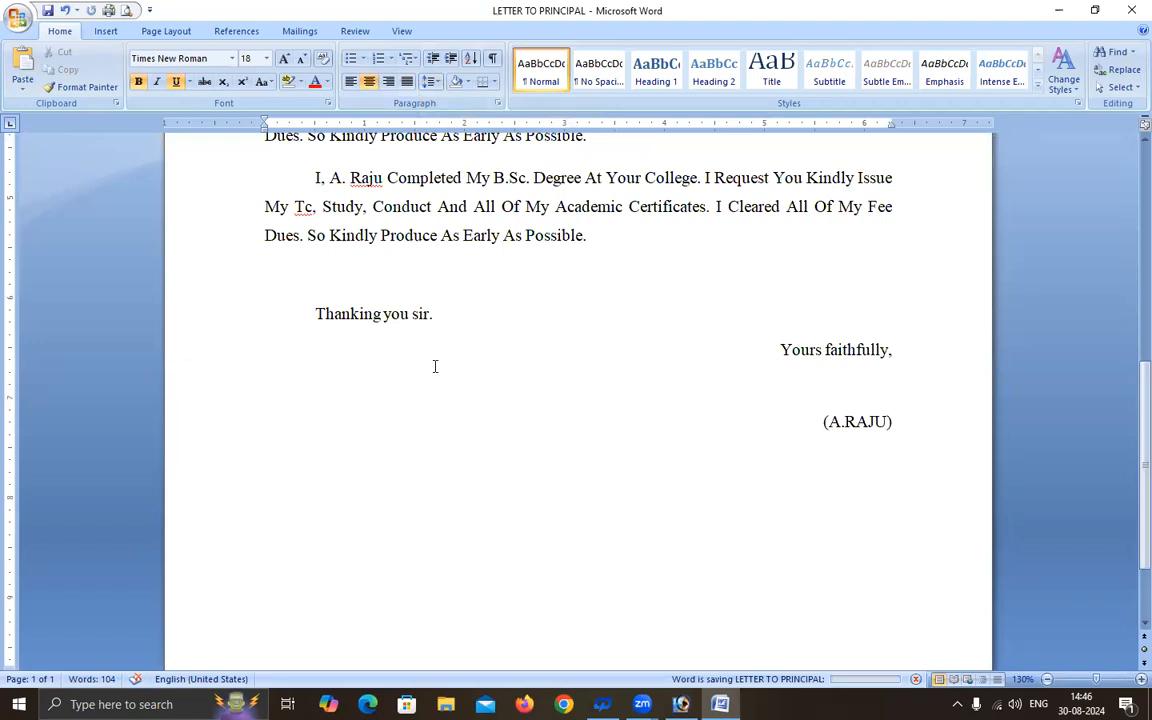
click(1095, 10)
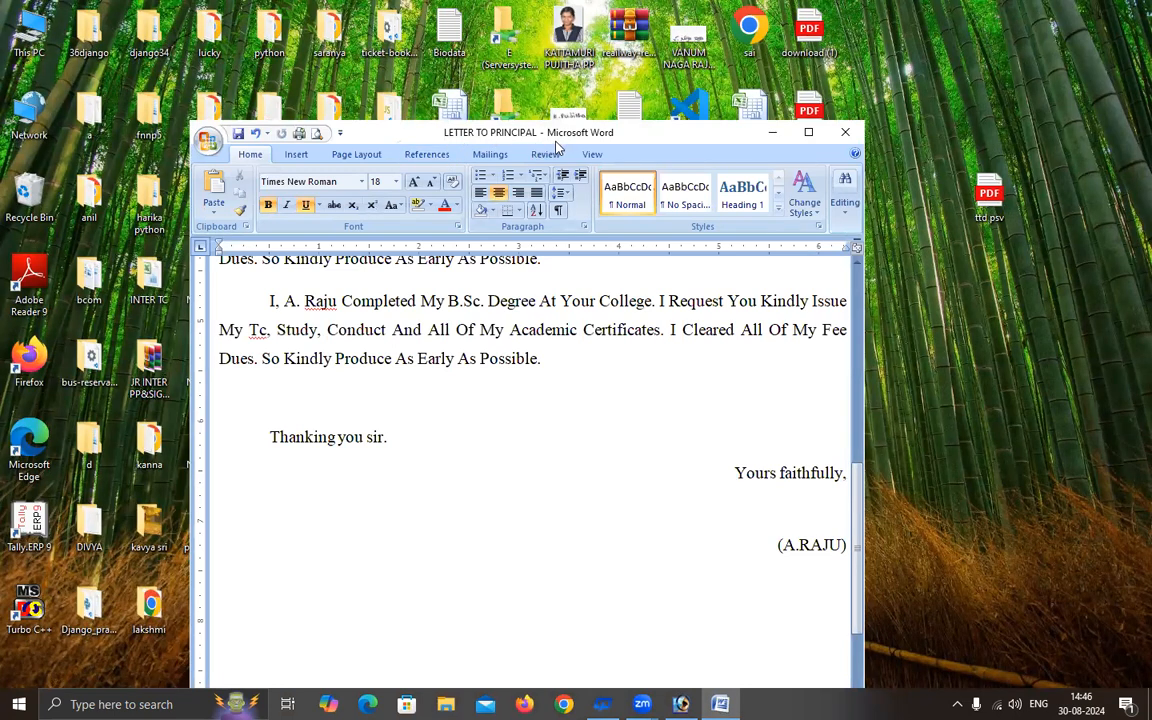
double_click(735, 129)
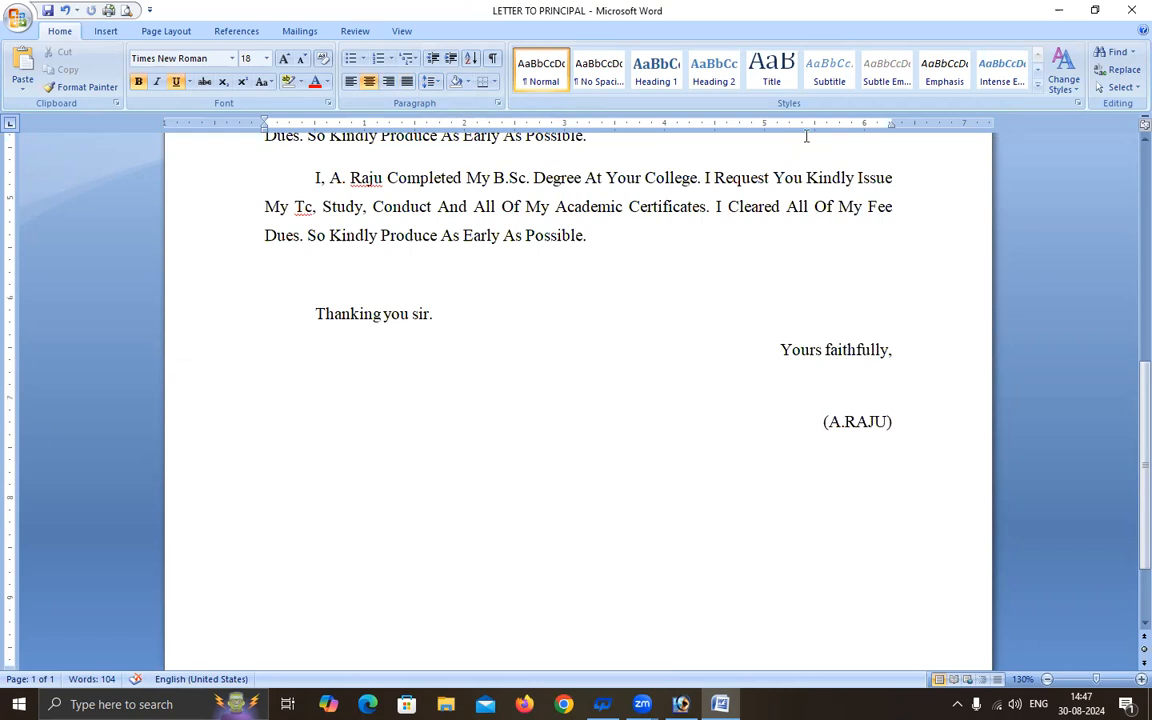
scroll(594, 252, up, 10)
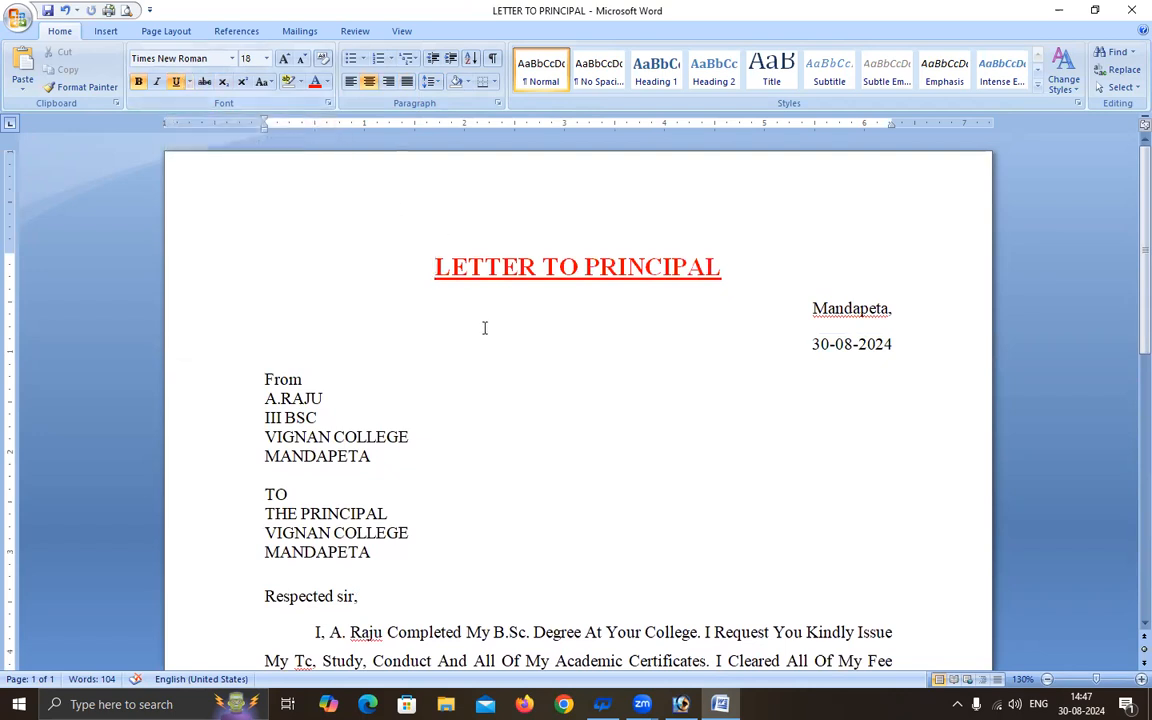
scroll(490, 335, down, 3)
scroll(500, 345, down, 1)
scroll(506, 340, up, 3)
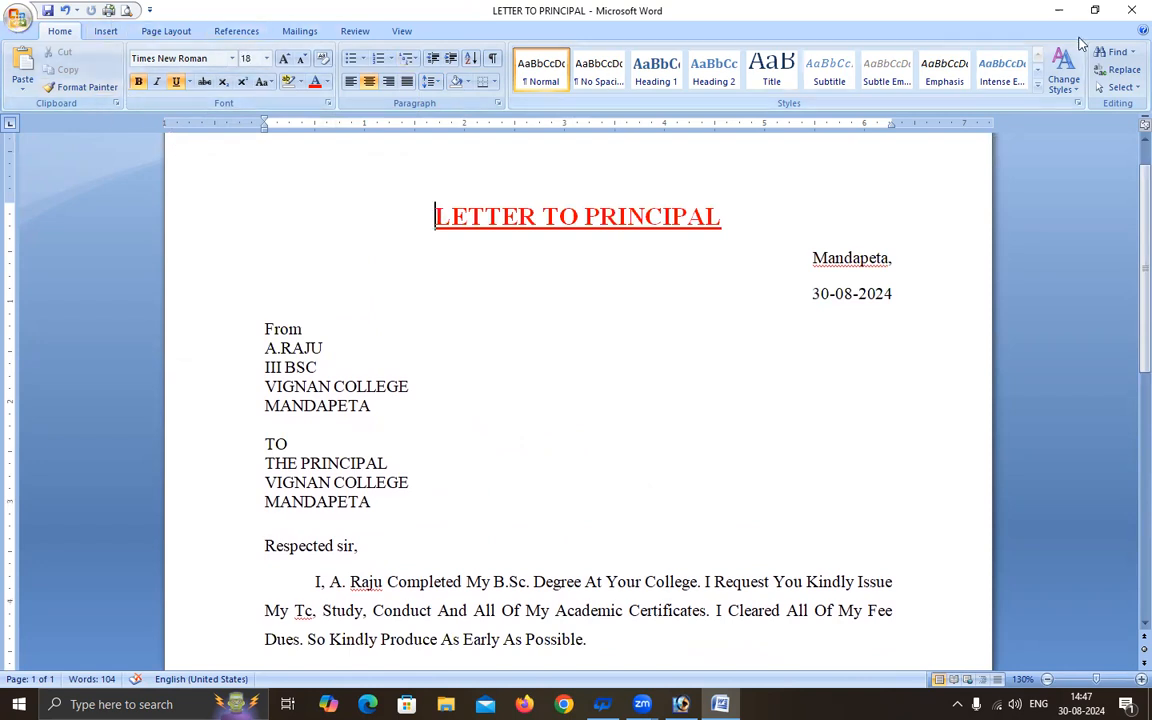
Step: Restart Word and reopen LETTER TO PRINCIPAL from the recent documents
click(1130, 8)
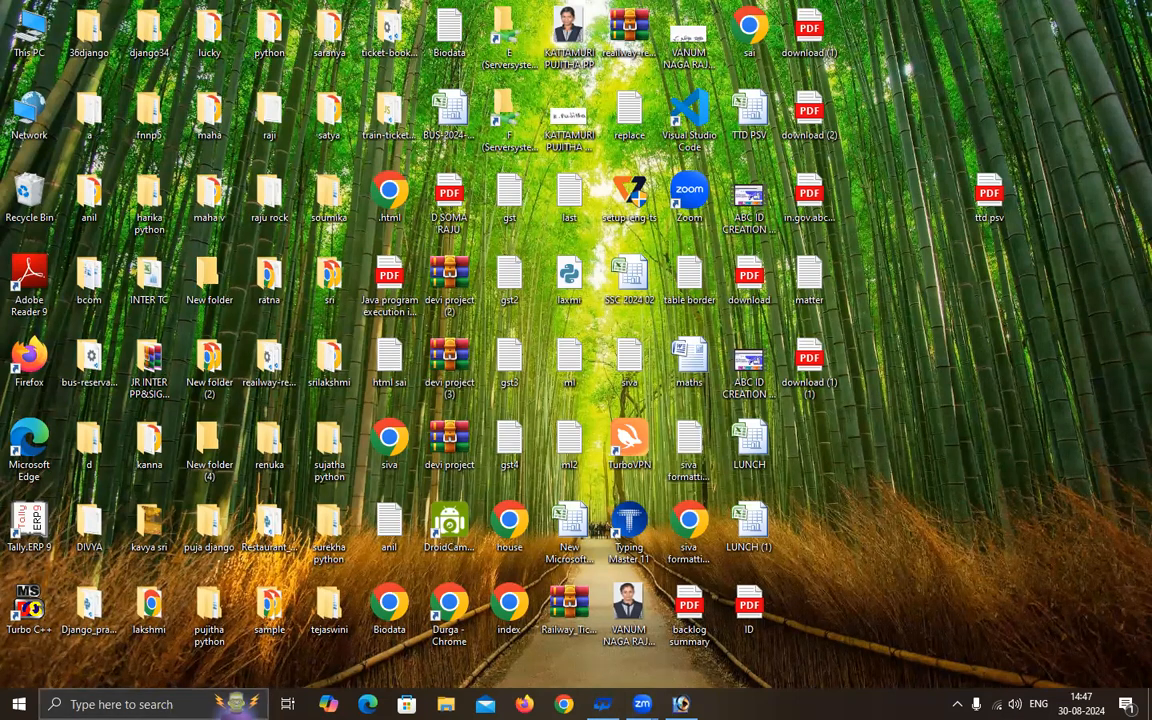
key(super+s)
text(WINWO)
key(Return)
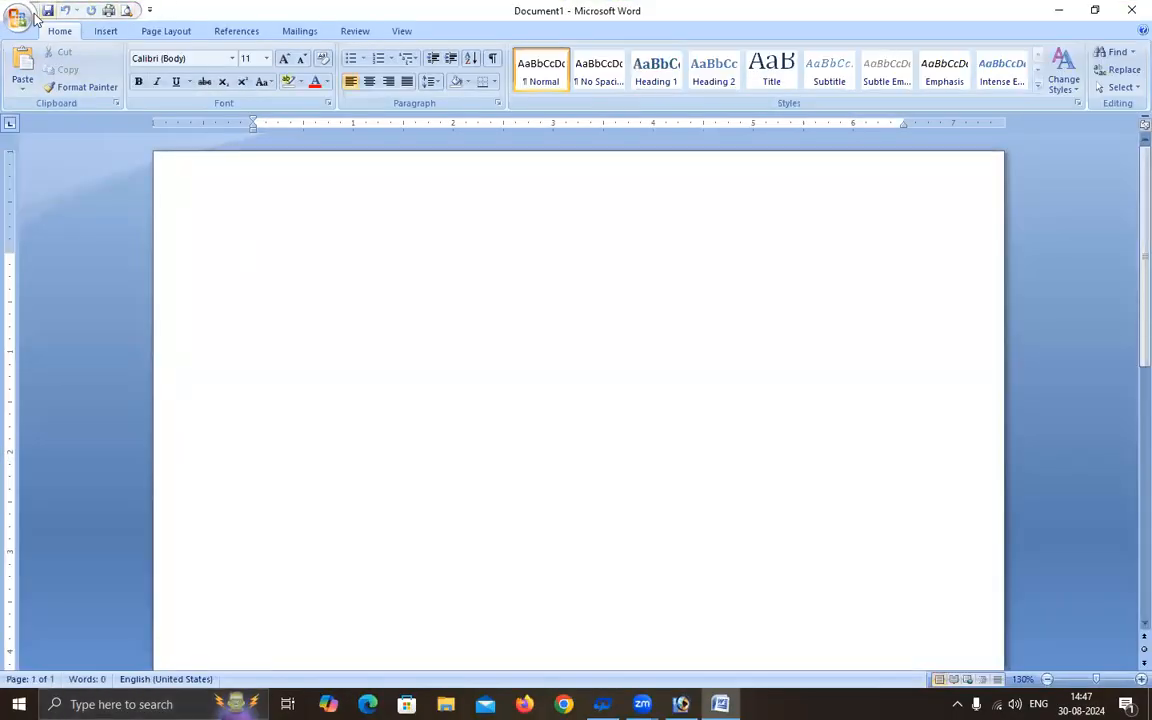
click(18, 18)
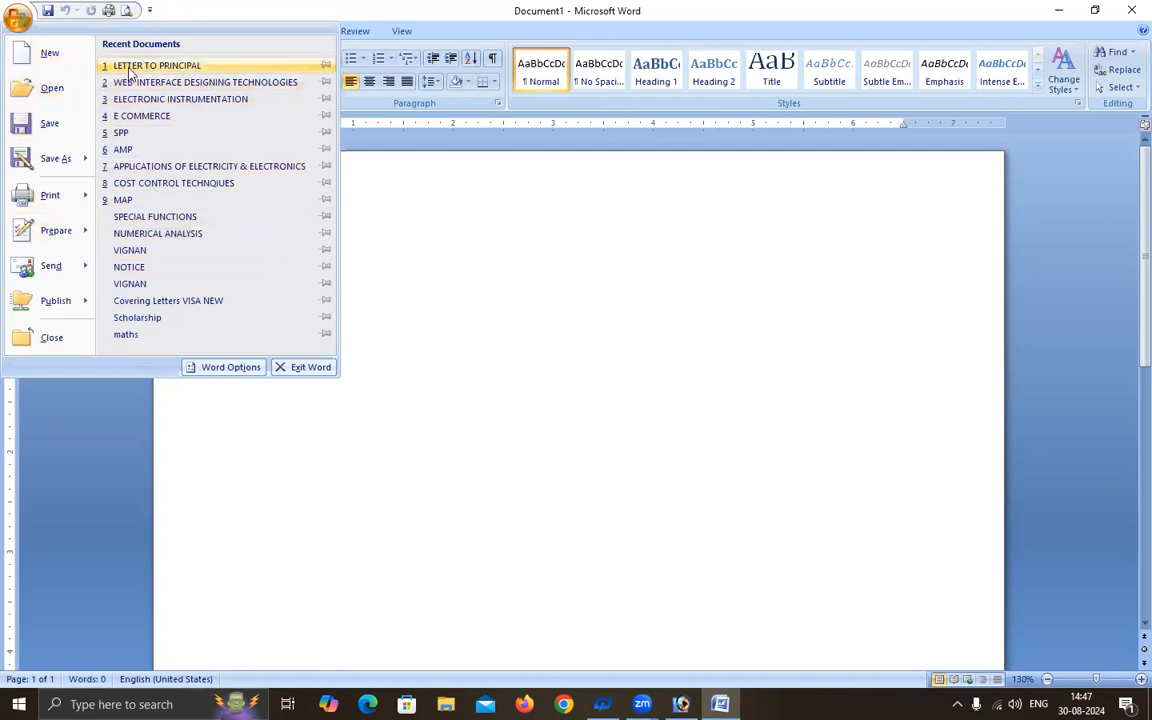
click(130, 67)
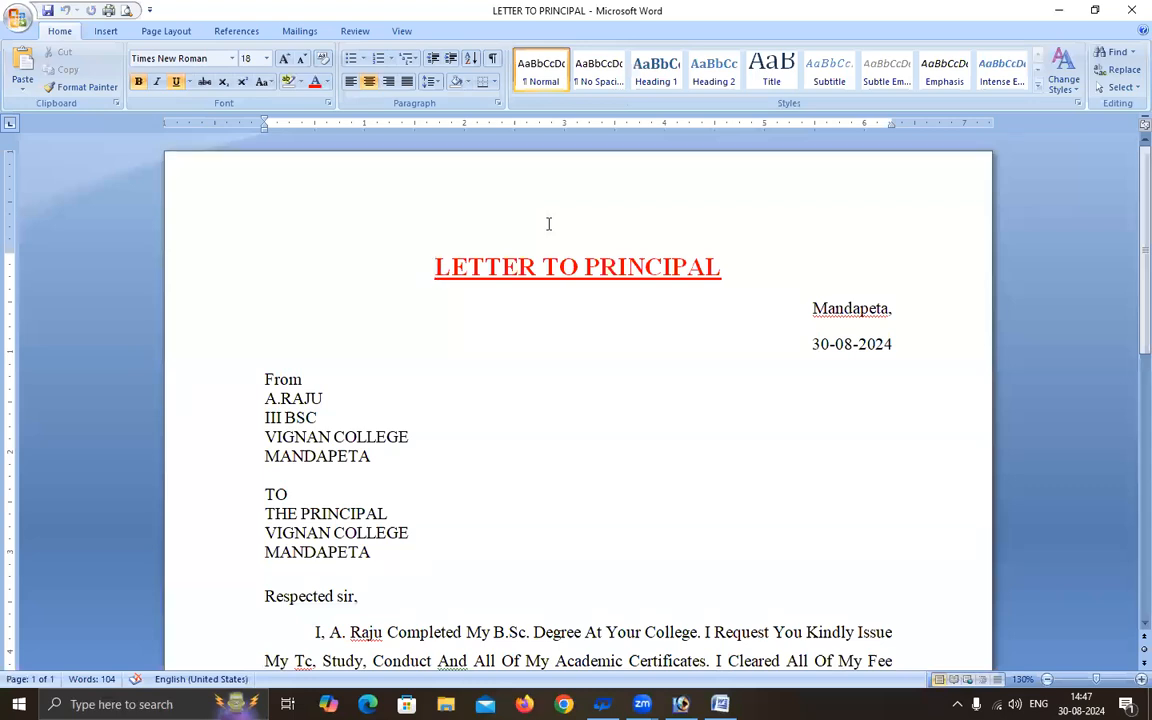
Step: Close only the letter, leaving Word running, and open LETTER TO PRINCIPAL again from the recent documents
click(16, 20)
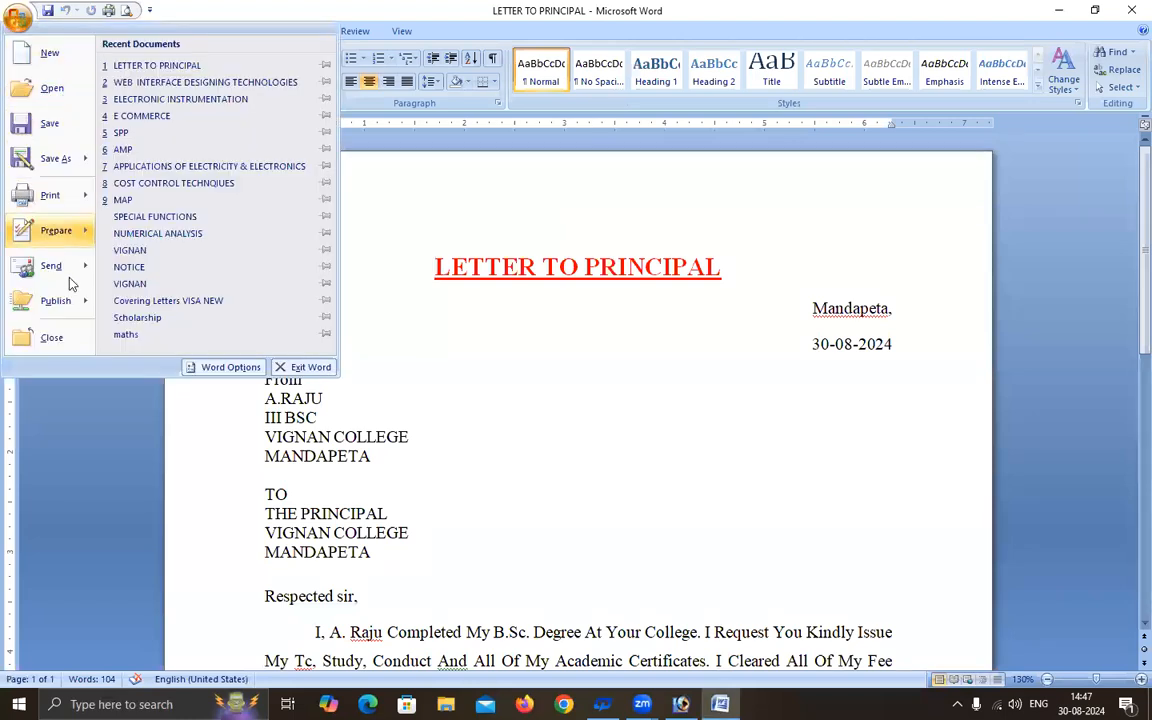
click(55, 337)
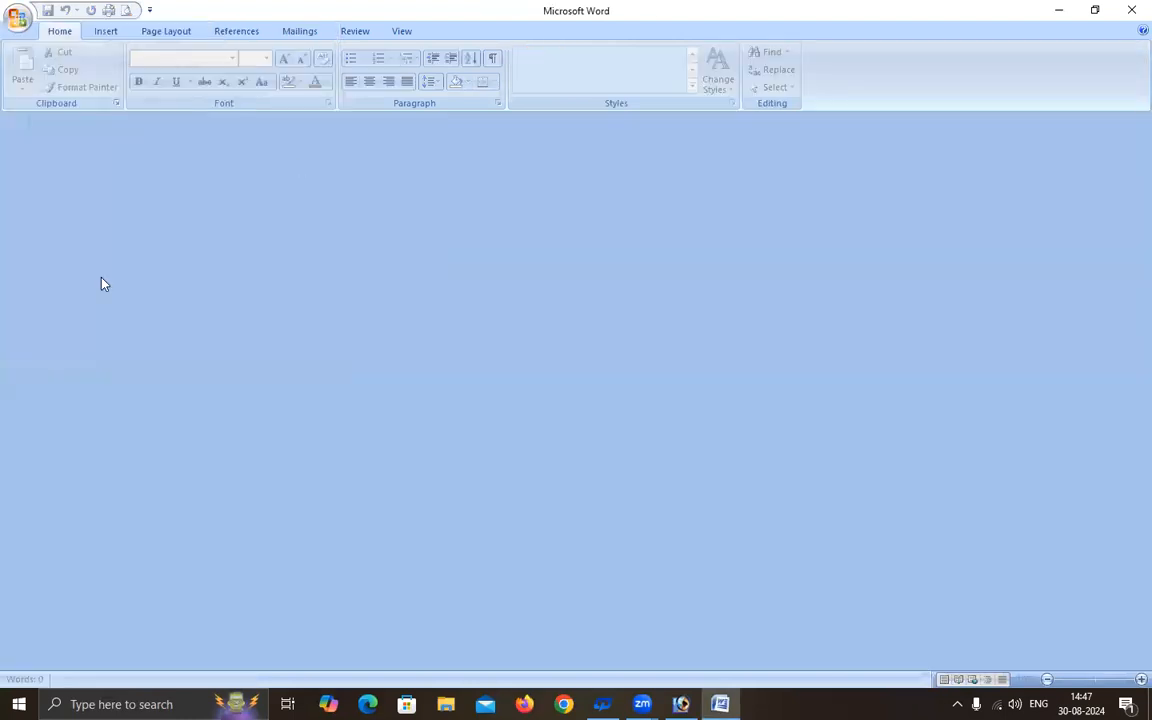
key(ctrl+o)
click(20, 18)
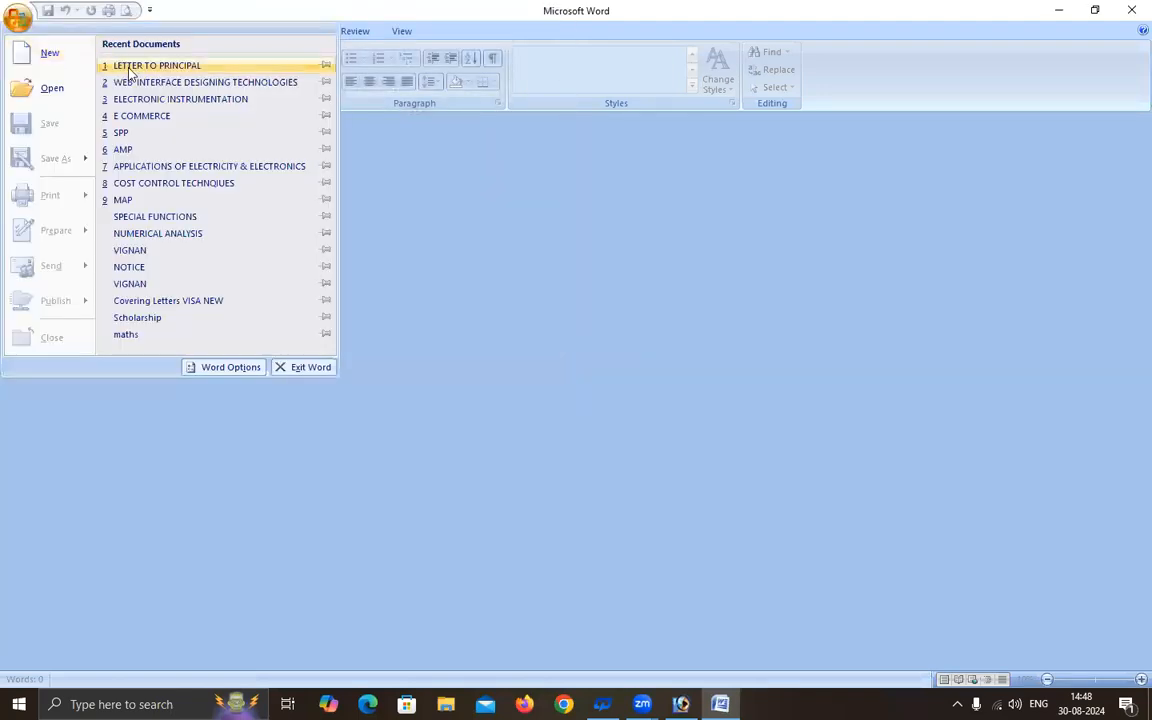
click(116, 64)
Step: Change "And" to lowercase "and" after "Conduct" in the first body paragraph
scroll(615, 340, down, 6)
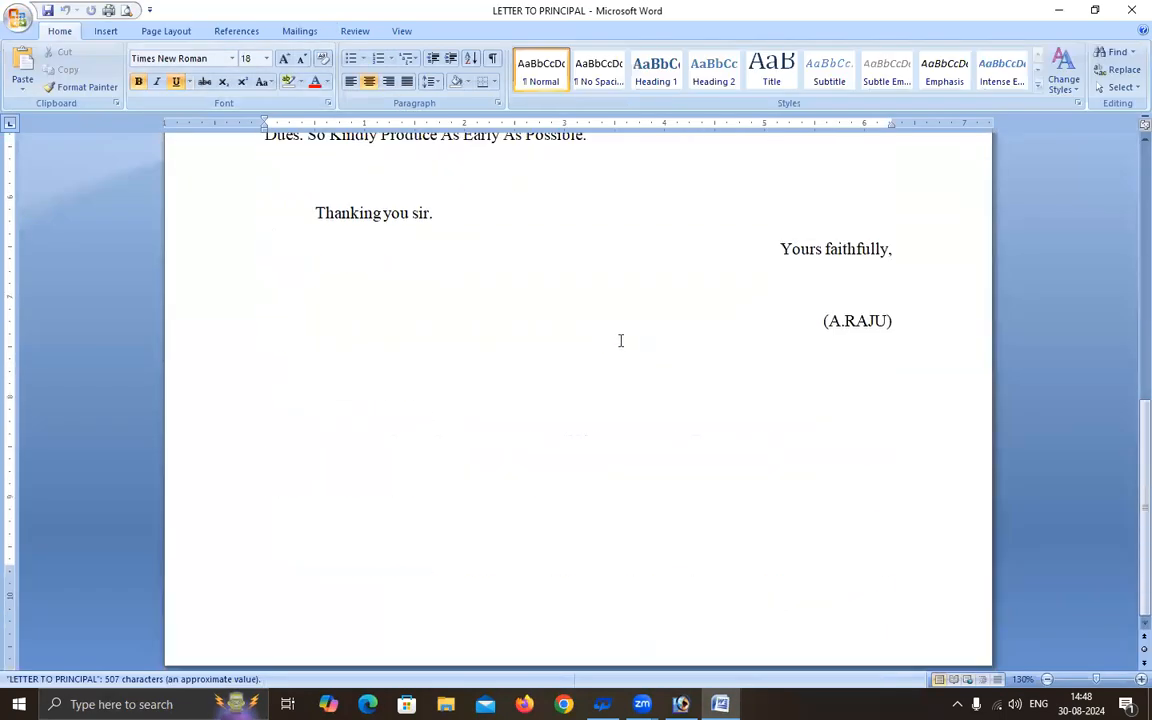
scroll(612, 340, up, 2)
scroll(605, 341, up, 4)
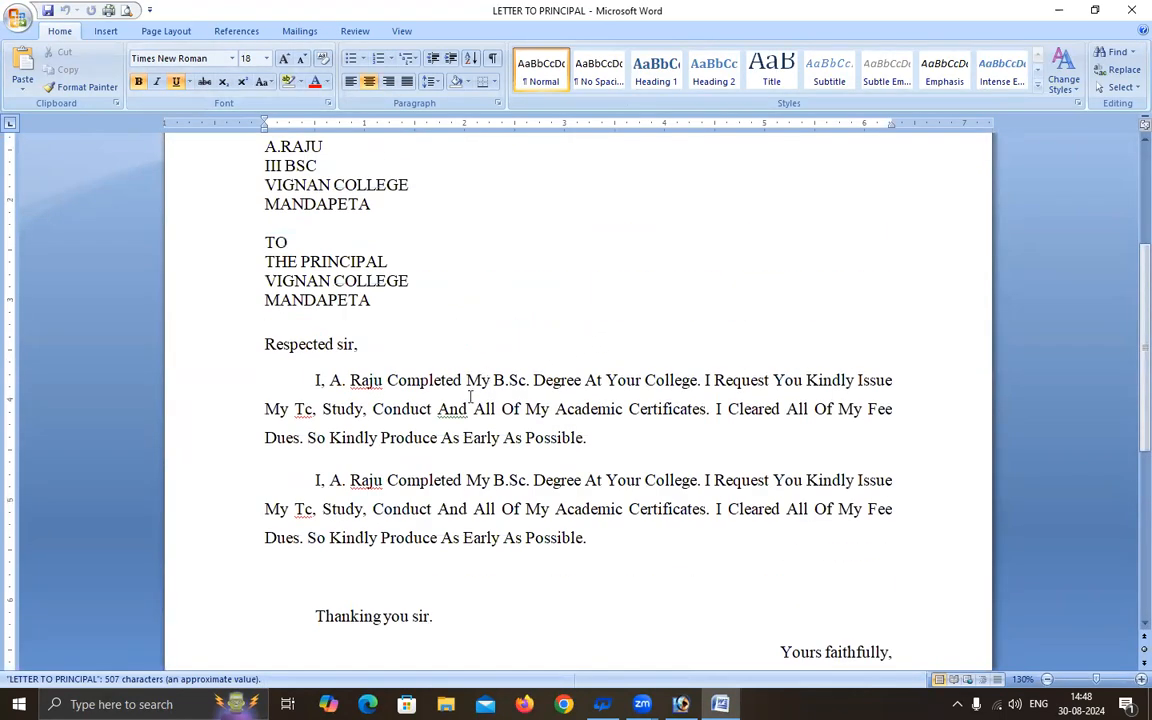
scroll(425, 357, down, 1)
click(450, 358)
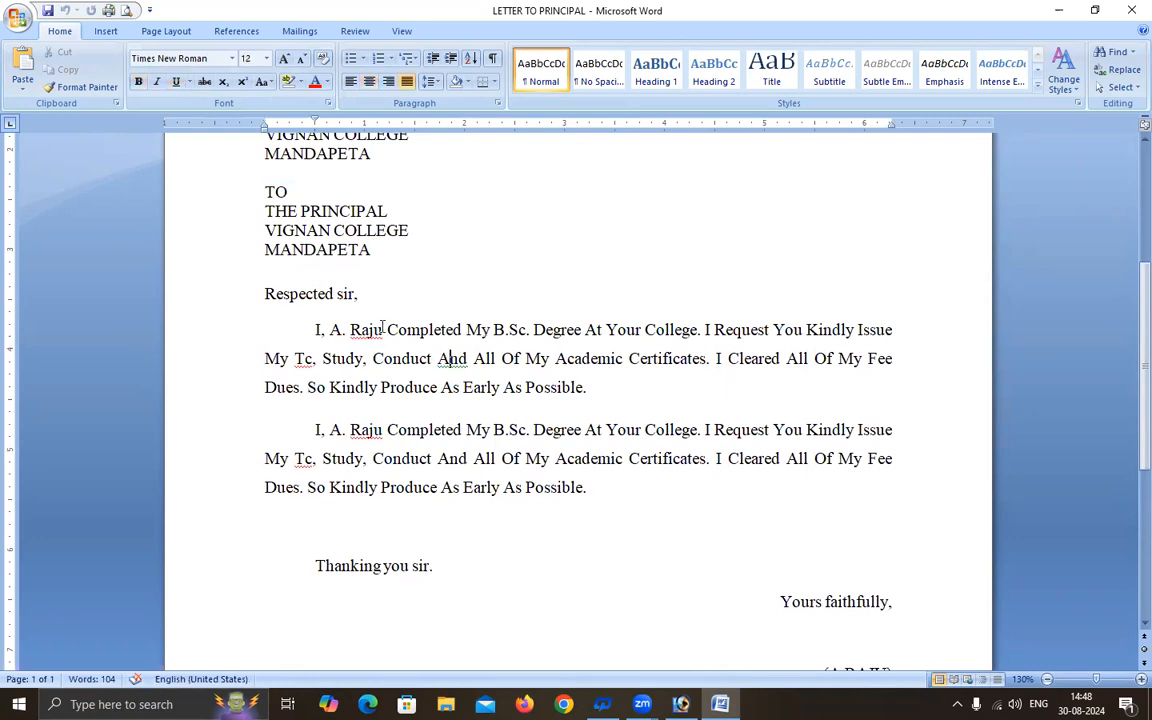
key(BackSpace)
key(ctrl+z)
key(BackSpace)
text(a)
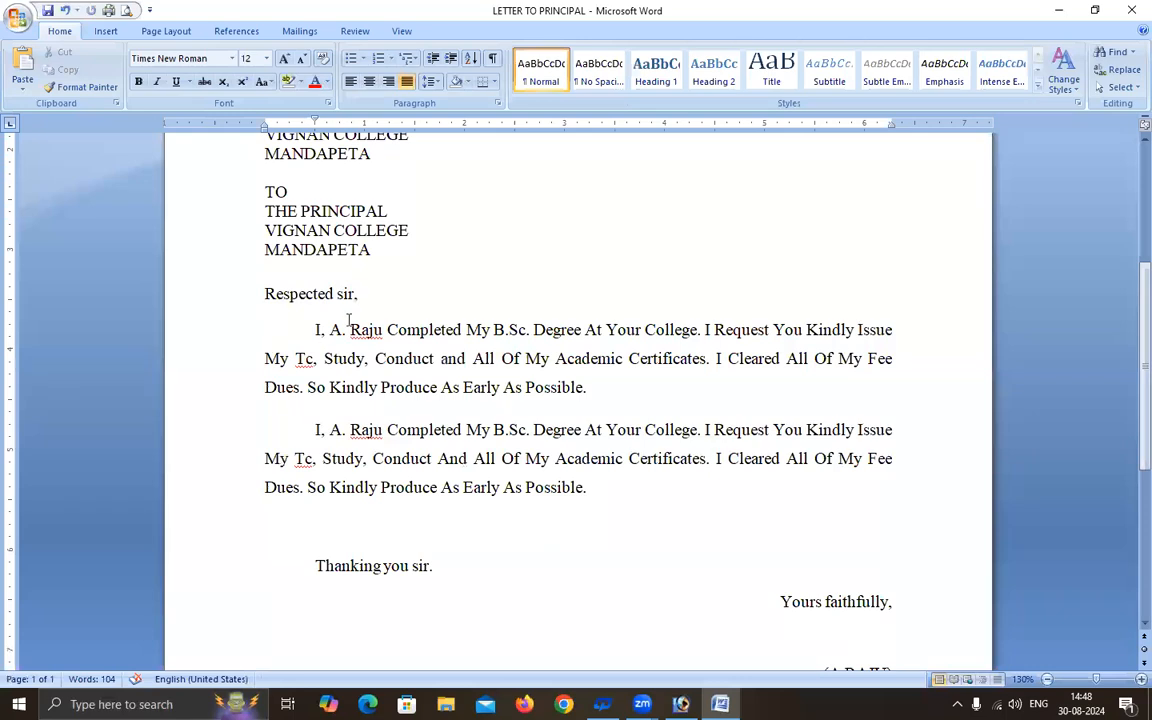
Step: Ignore the spelling flags on the sender's name and on "Tc" in both body paragraphs
scroll(412, 318, up, 1)
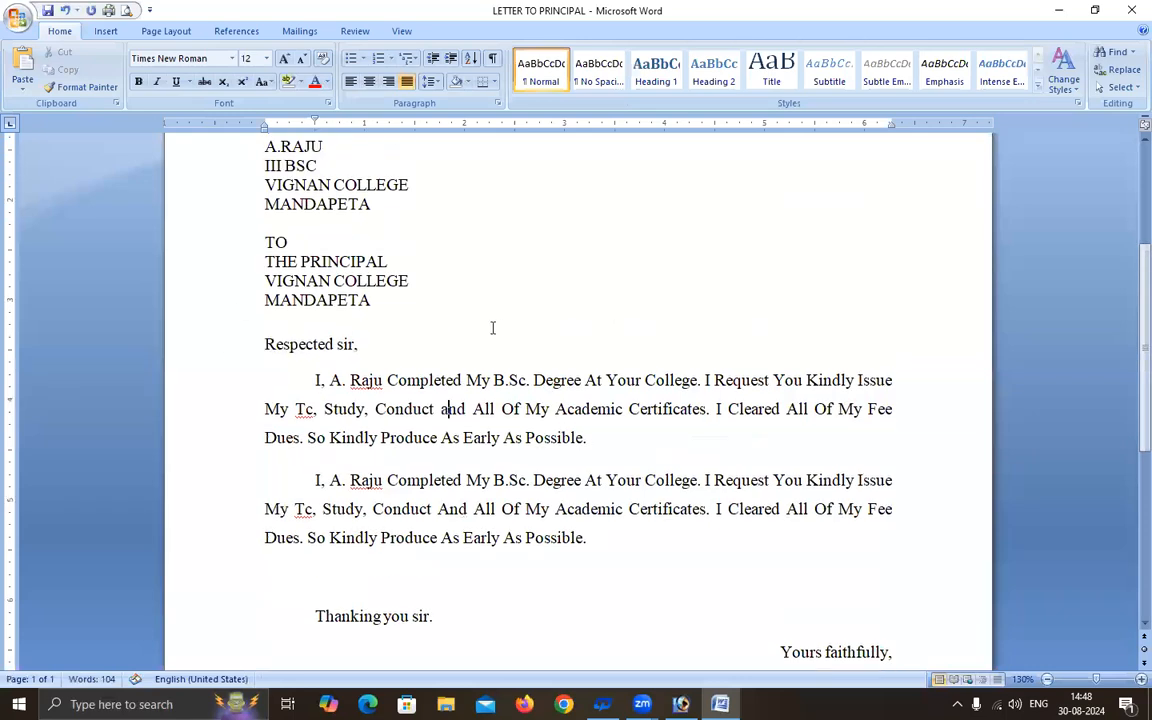
right_click(366, 384)
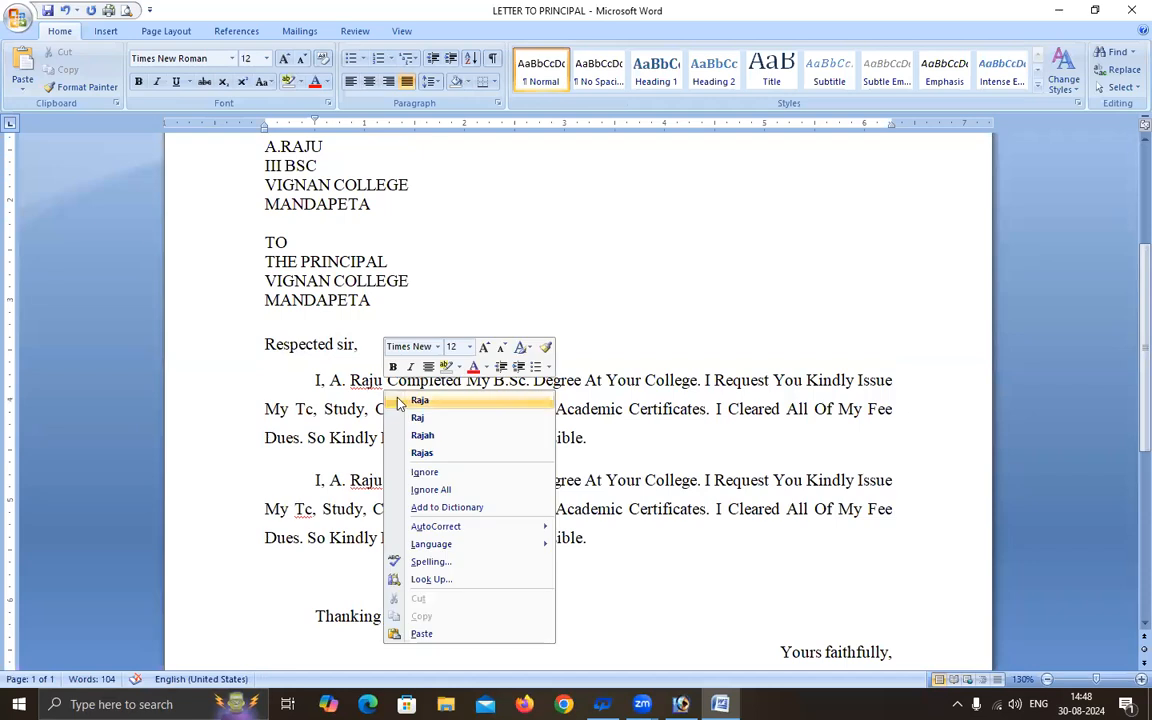
click(424, 472)
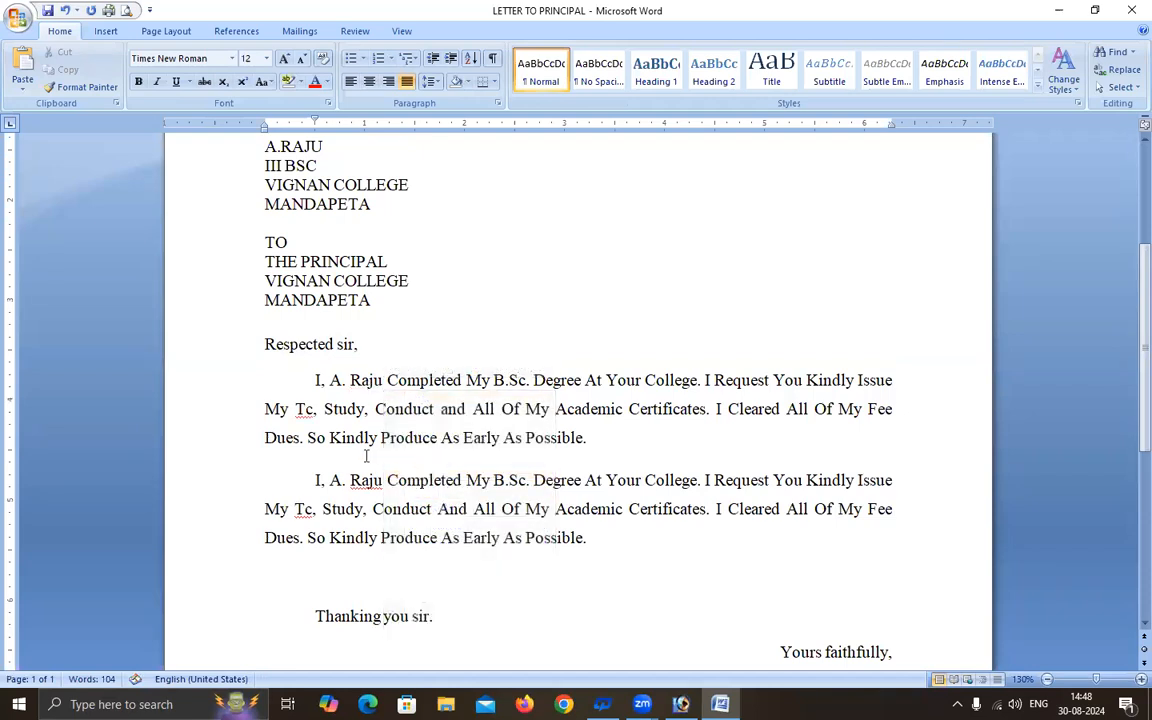
right_click(304, 409)
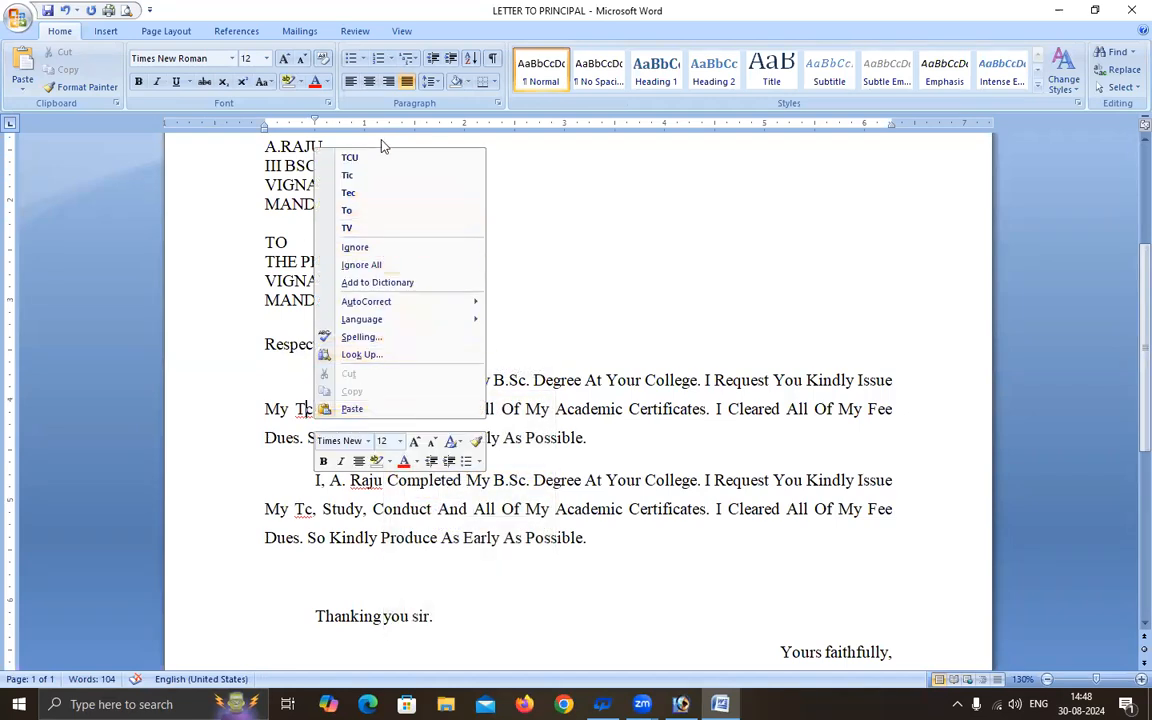
click(400, 248)
right_click(360, 481)
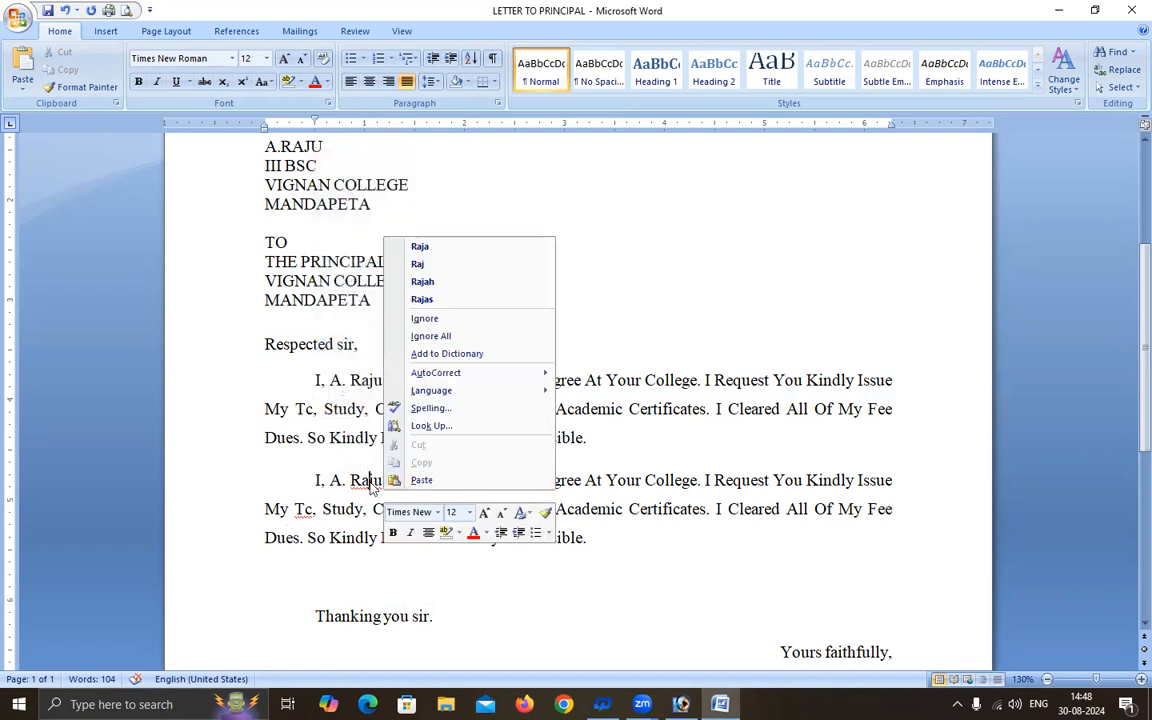
click(468, 322)
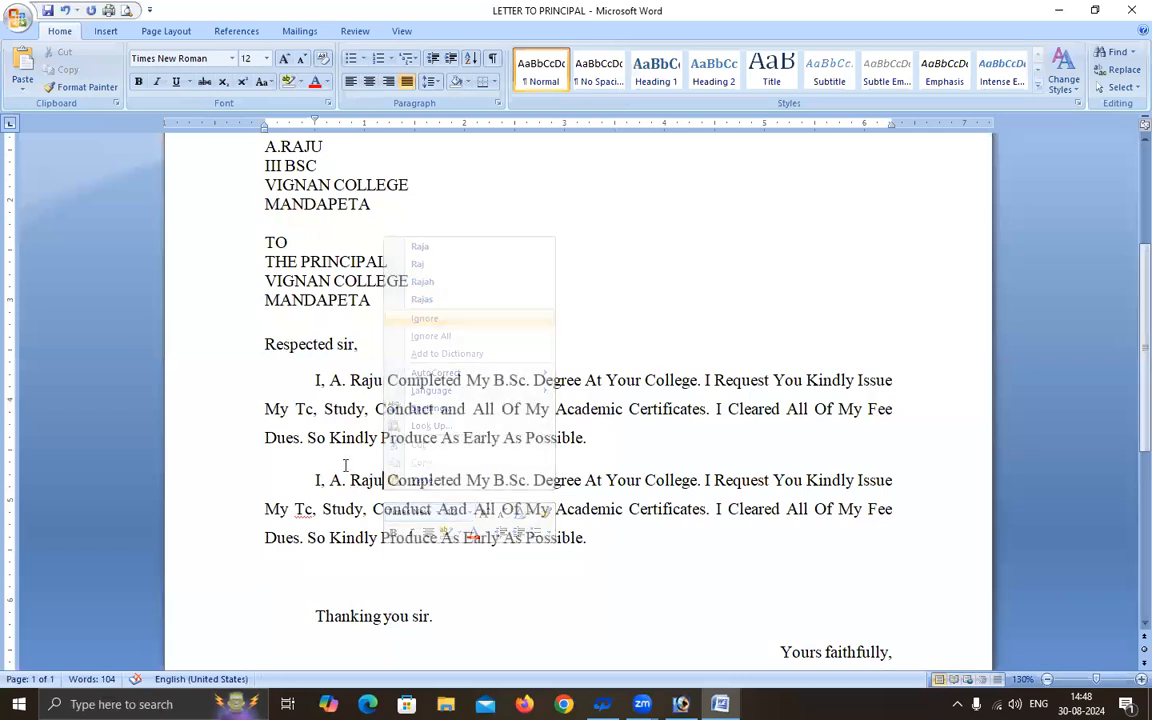
right_click(305, 512)
click(392, 349)
scroll(620, 536, down, 1)
scroll(620, 536, down, 3)
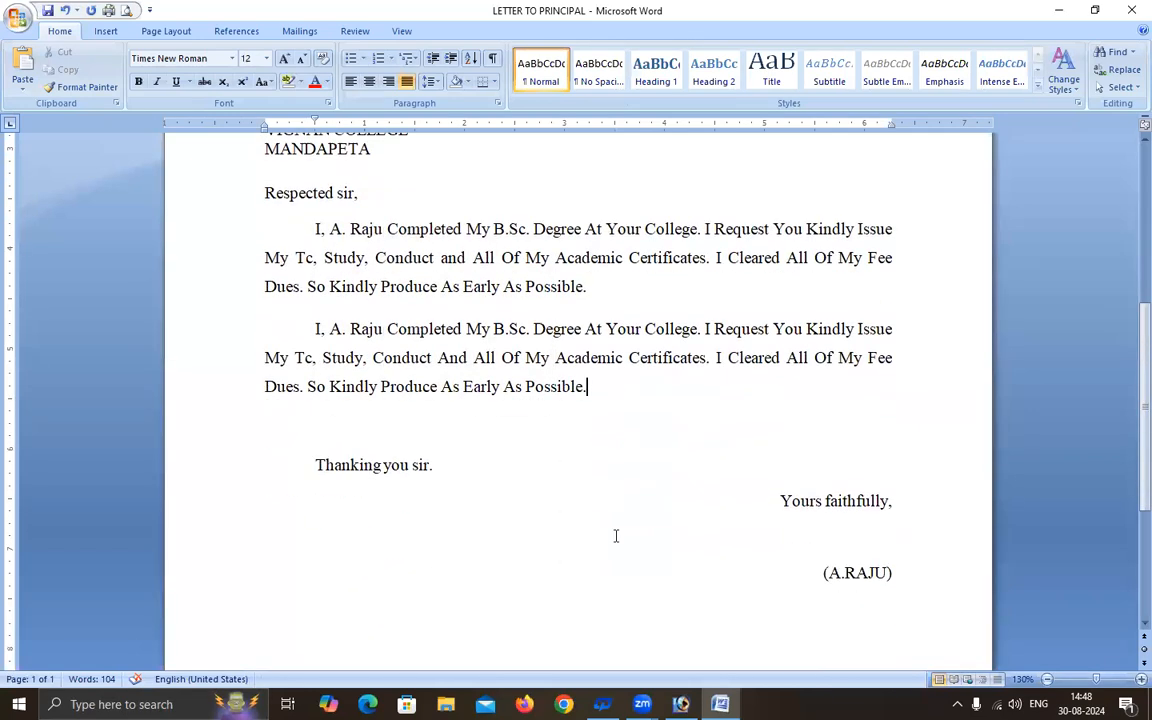
Step: Preview the letter, select the \\serversystem\HP LaserJet 1020 (Copy 1) printer, and leave the print settings and preview without printing
click(126, 11)
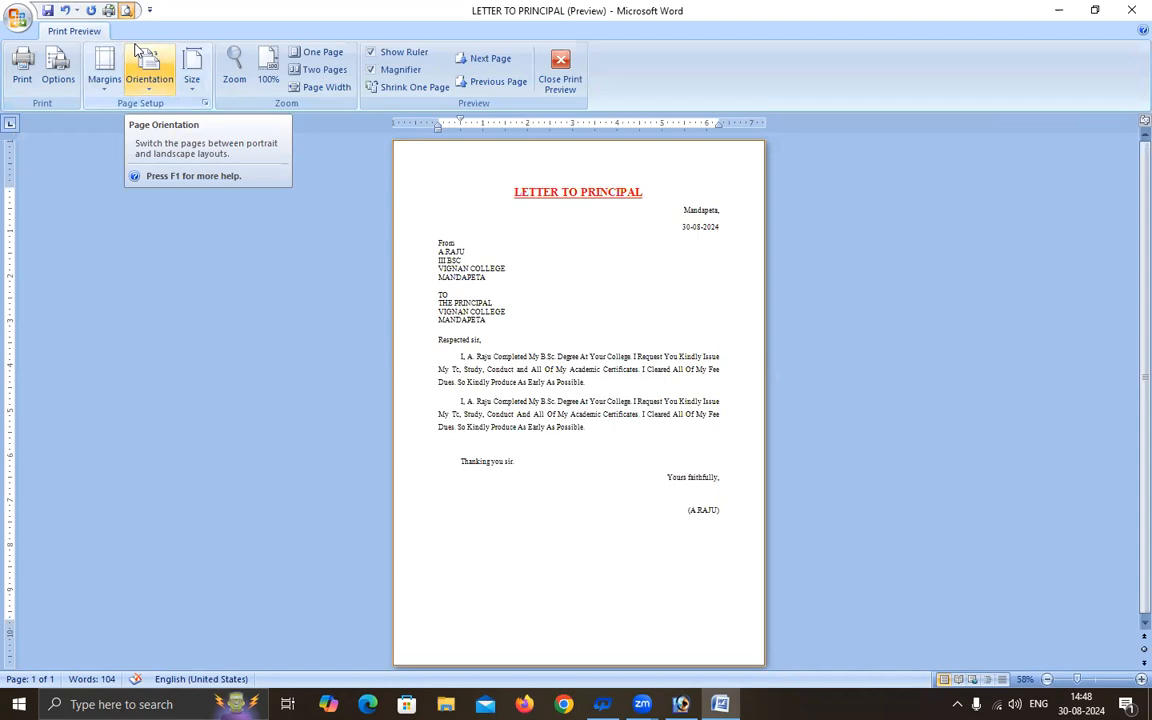
click(23, 83)
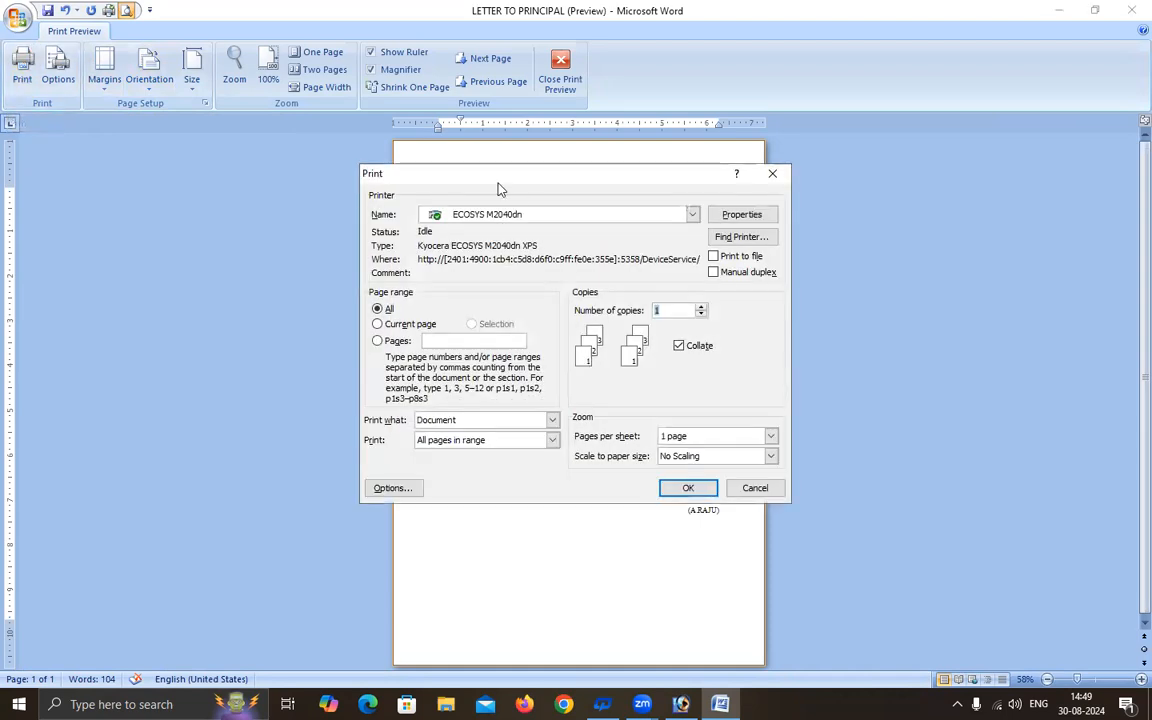
click(547, 218)
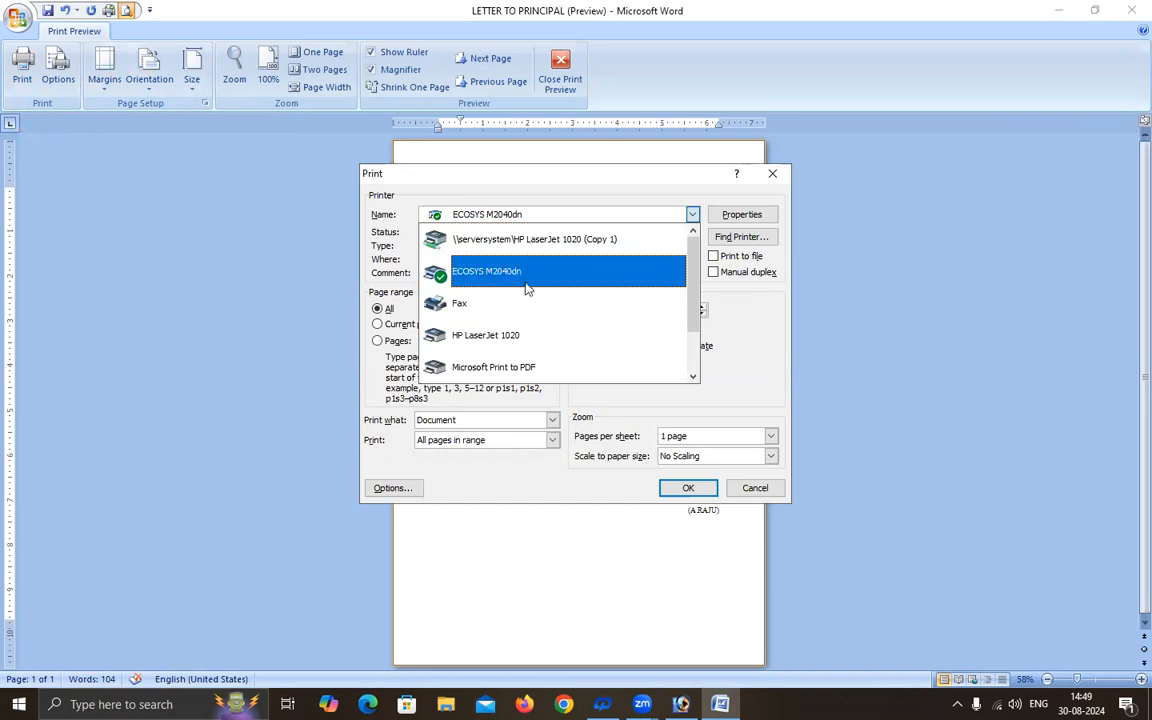
click(521, 241)
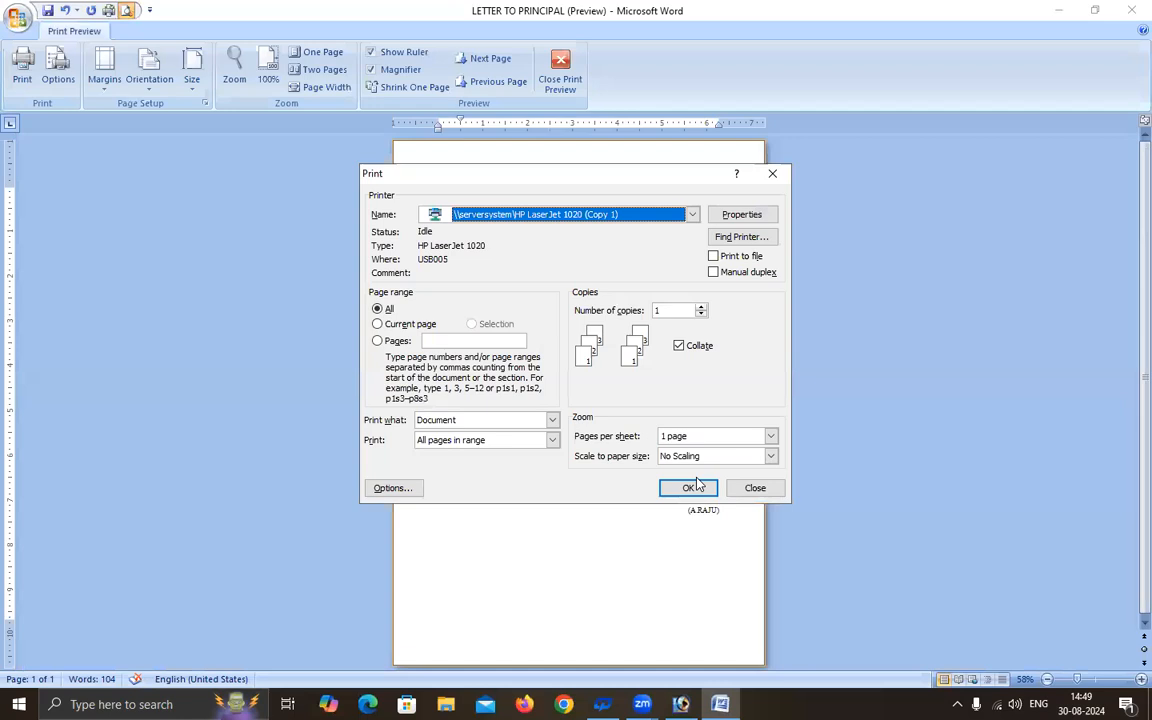
click(752, 492)
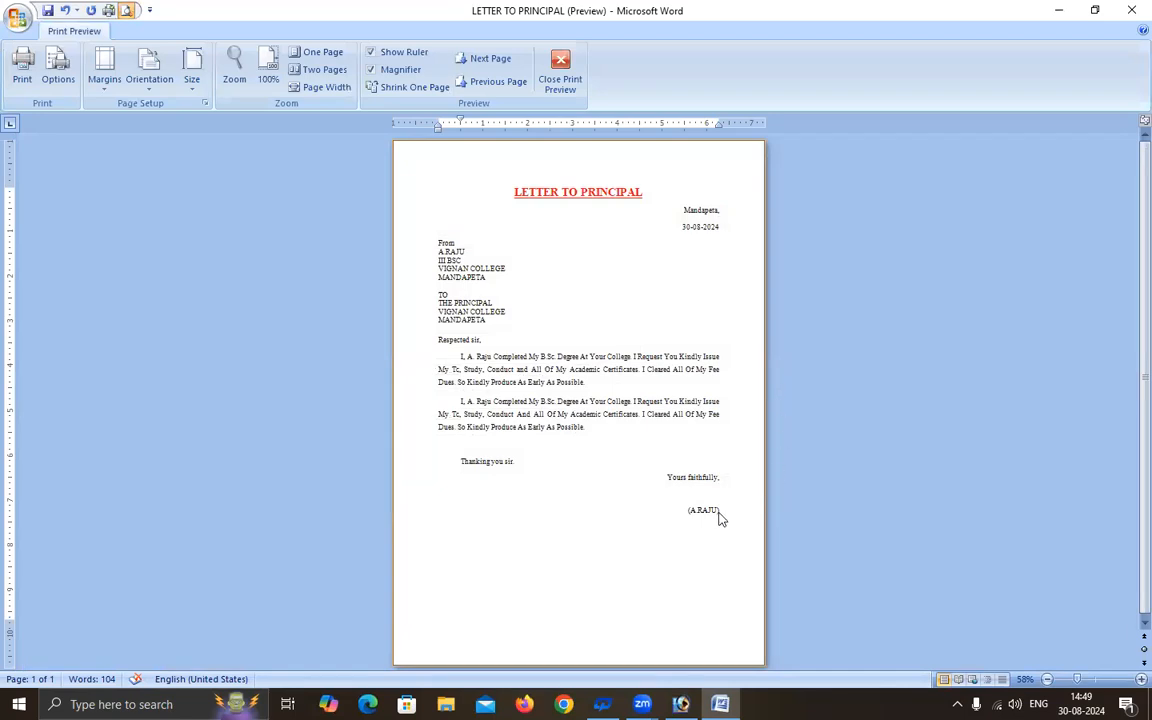
click(561, 91)
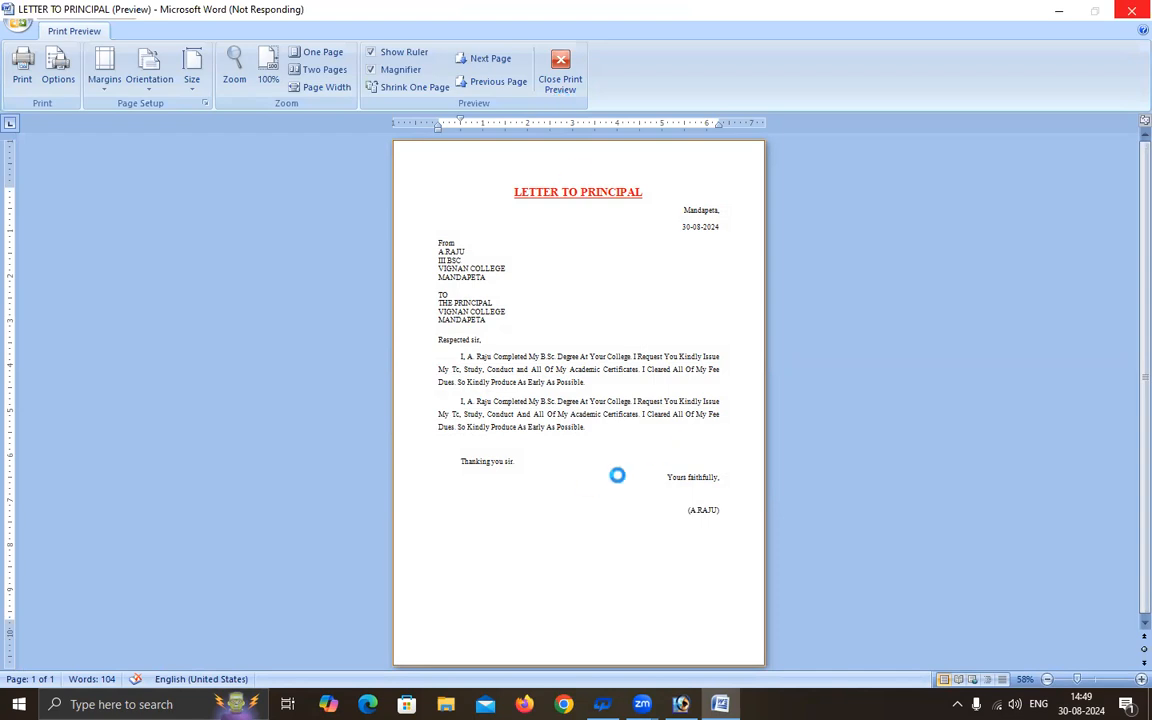
click(681, 704)
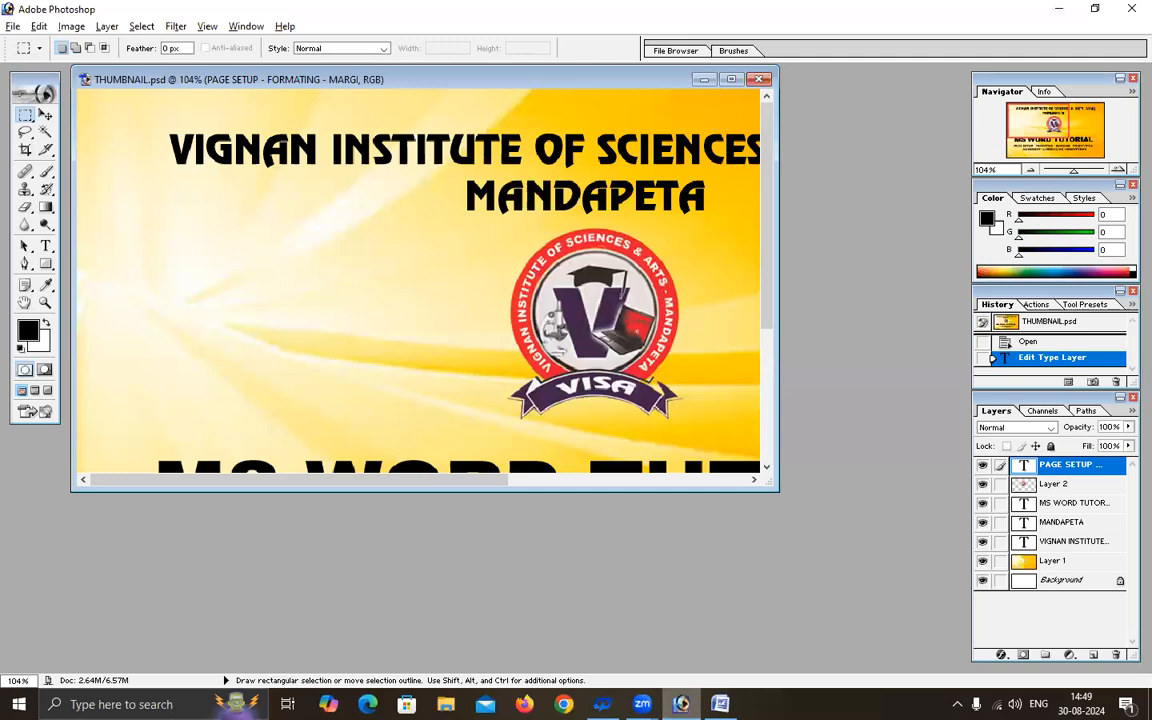
click(642, 704)
click(699, 646)
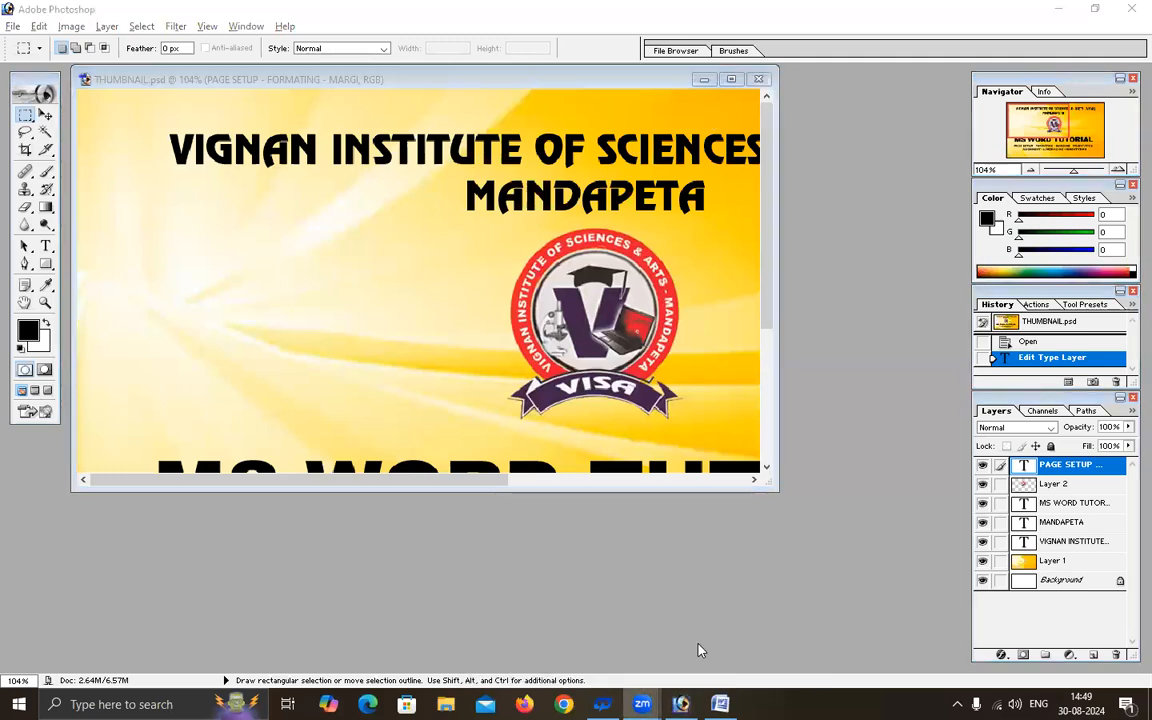
mouse_move(642, 704)
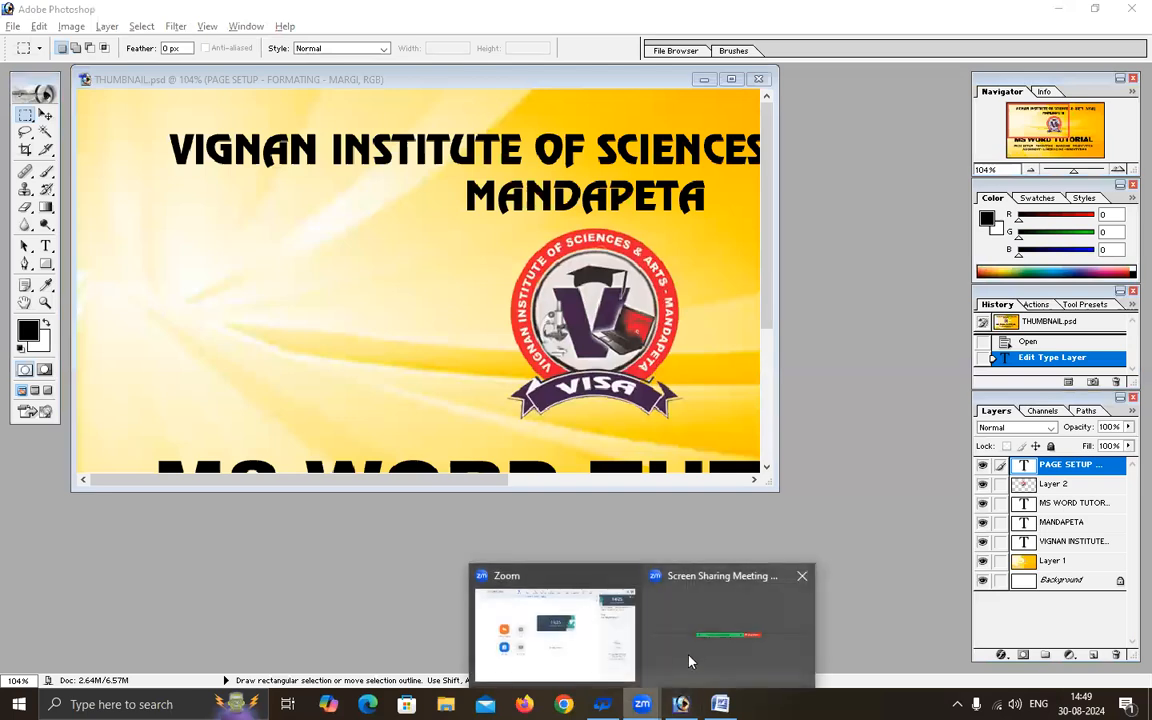
click(720, 704)
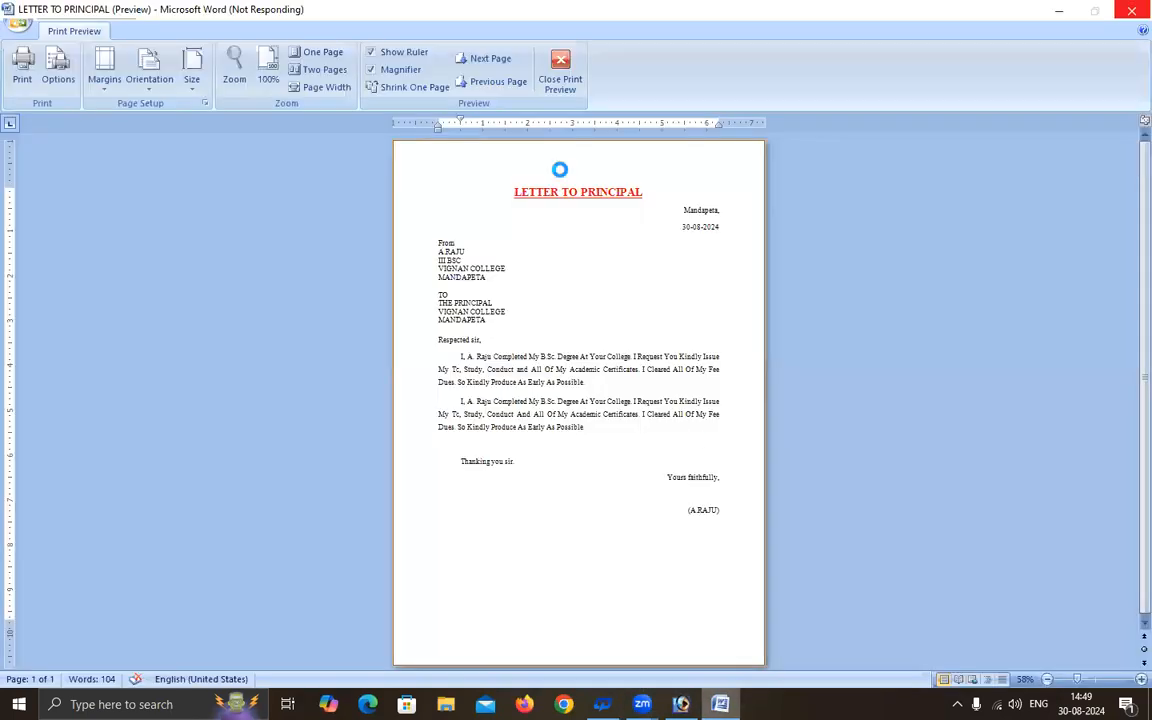